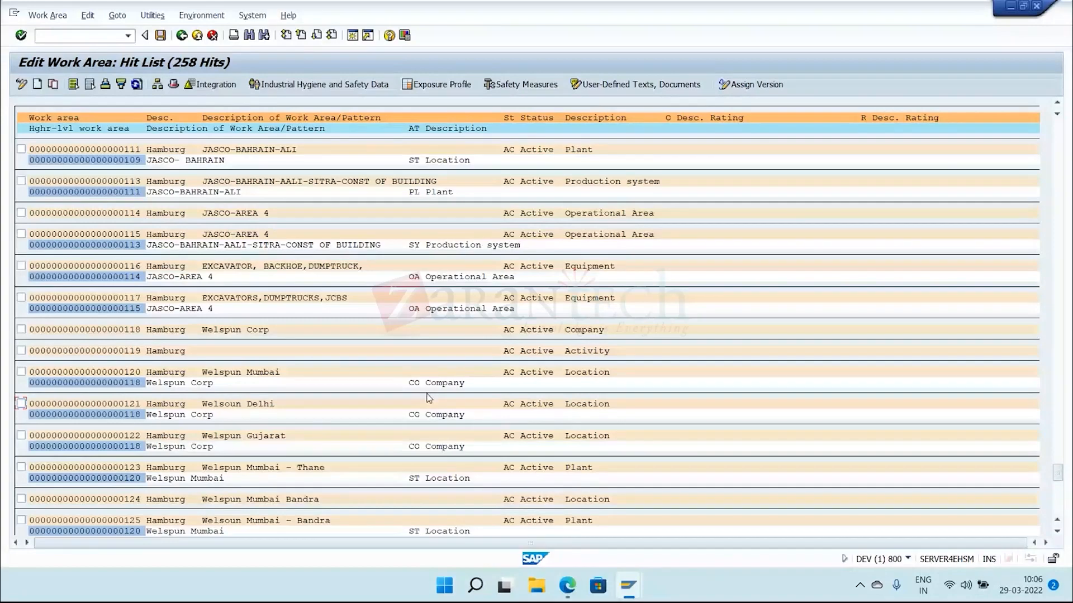
- Locate the CHEMICAL CO work area (93) in the hit list and open its exposure profile
{"action": "scroll", "coordinate": [429, 397], "scroll_direction": "up", "scroll_amount": 3}
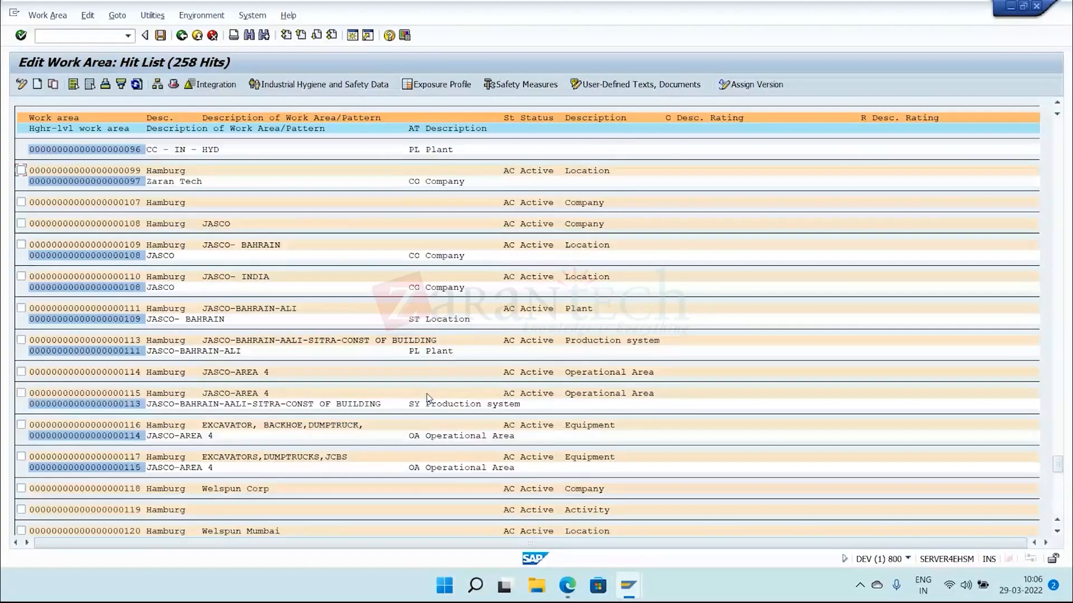
{"action": "scroll", "coordinate": [428, 398], "scroll_direction": "up", "scroll_amount": 3}
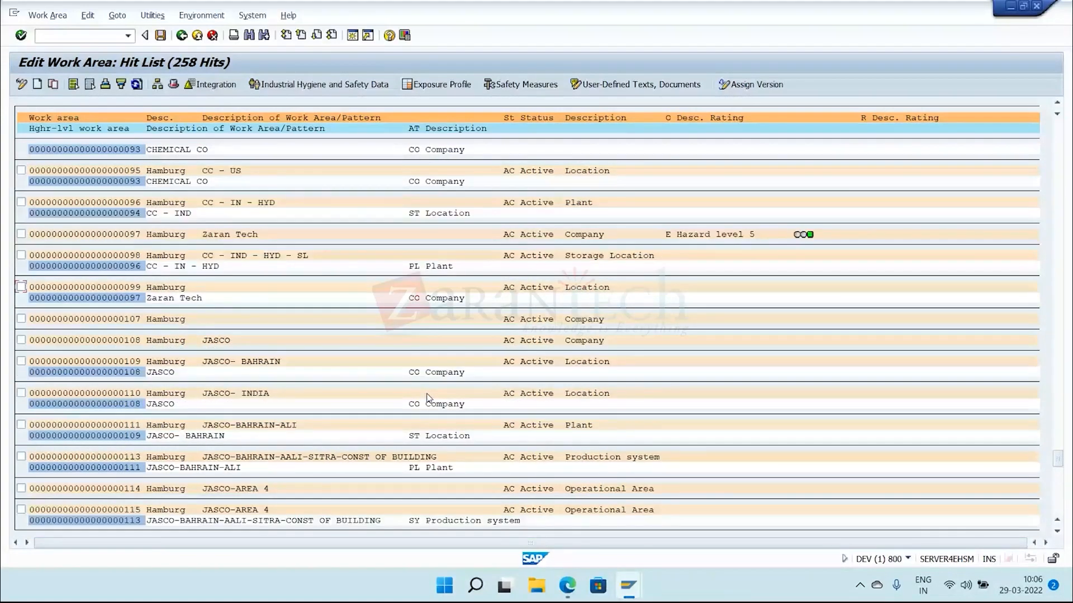
{"action": "scroll", "coordinate": [429, 397], "scroll_direction": "up", "scroll_amount": 1}
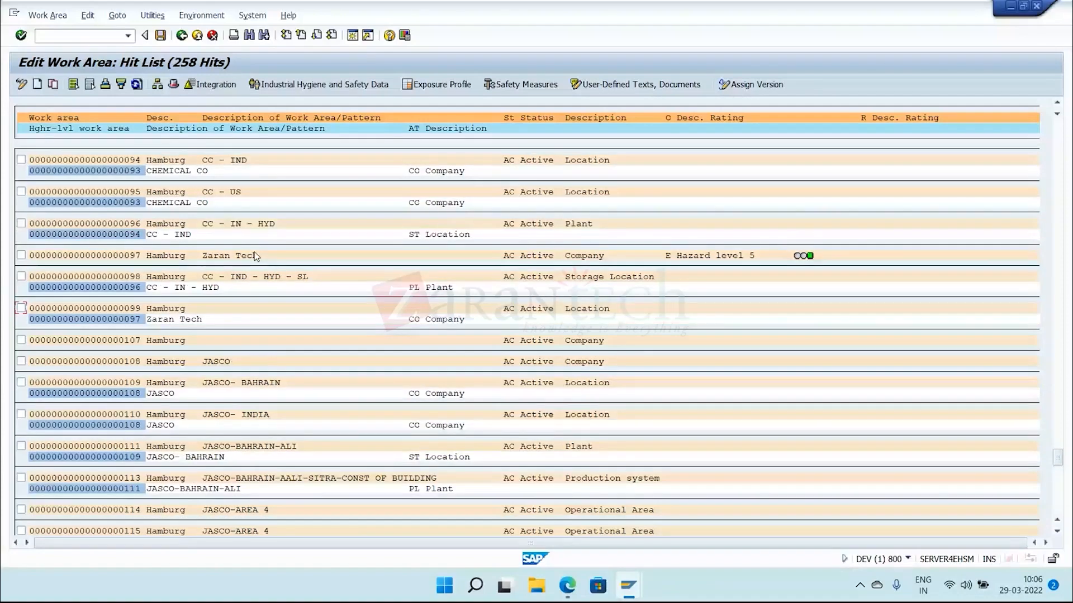
{"action": "scroll", "coordinate": [255, 257], "scroll_direction": "up", "scroll_amount": 2}
{"action": "double_click", "coordinate": [235, 192]}
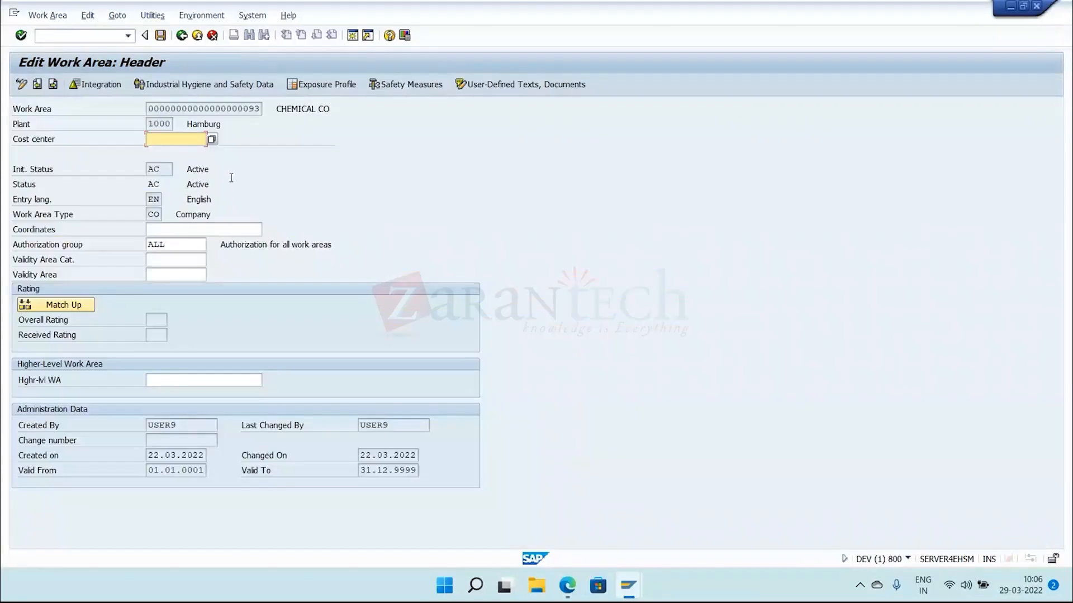
{"action": "left_click", "coordinate": [329, 84]}
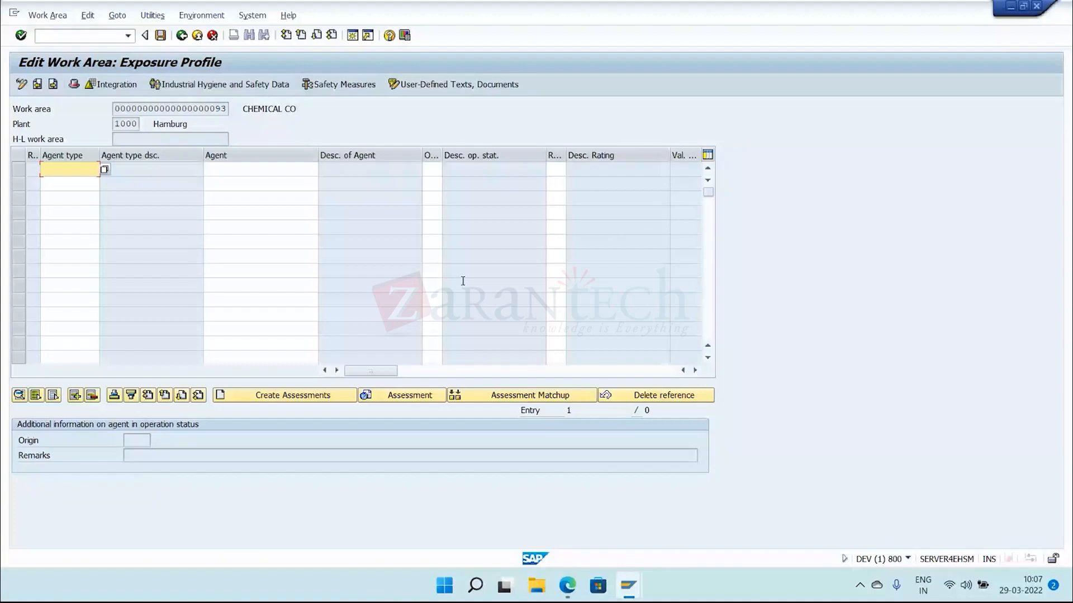
- Switch to the browser to view the Assign Question List to Audit presentation, and return to the SAP exposure profile
{"action": "mouse_move", "coordinate": [567, 585]}
{"action": "left_click", "coordinate": [478, 514]}
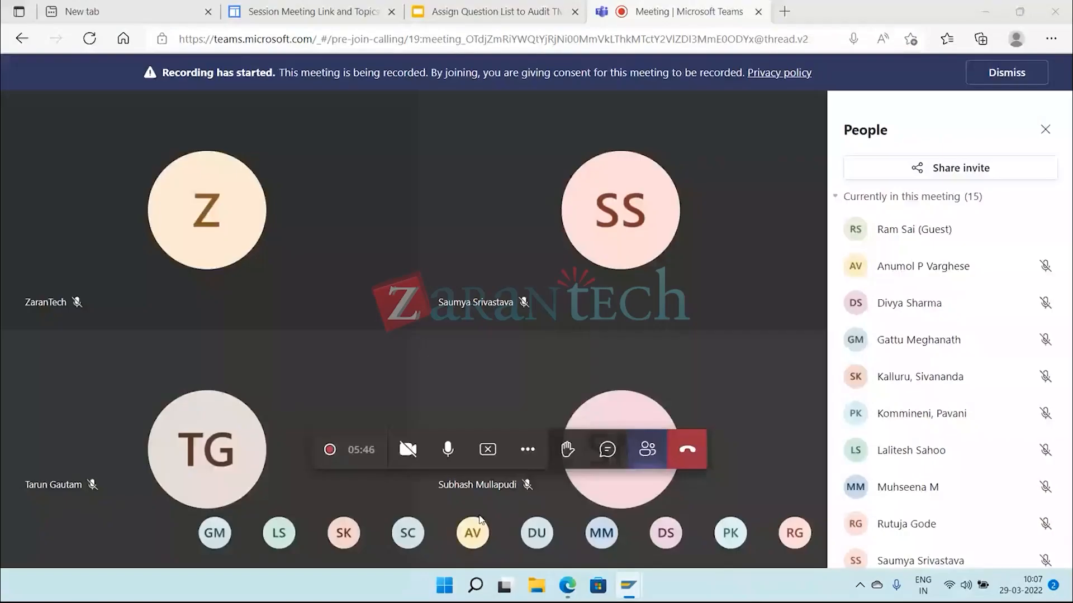
{"action": "left_click", "coordinate": [491, 6]}
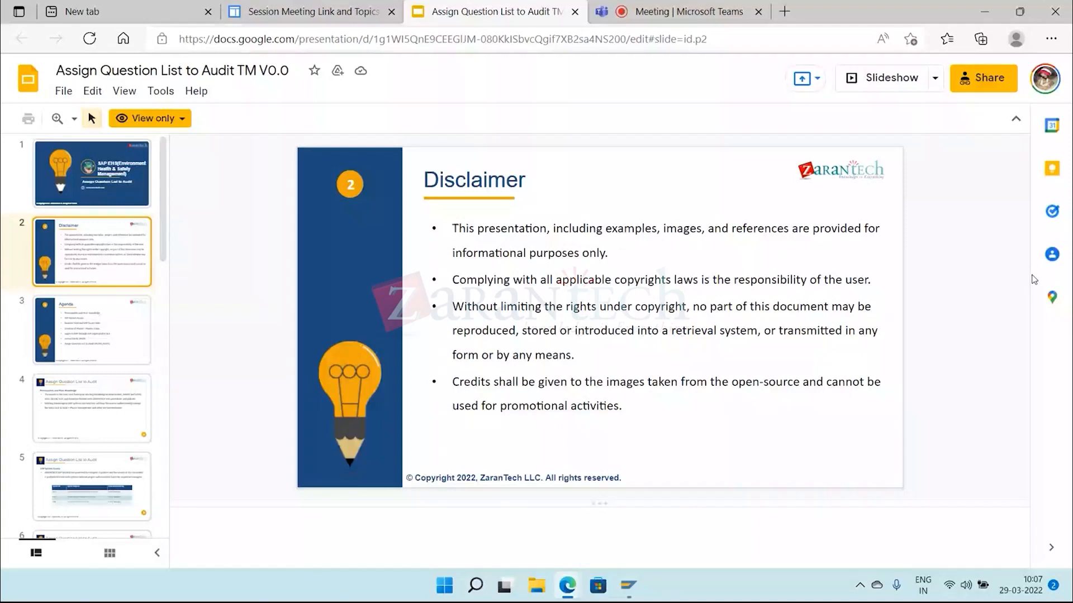
{"action": "mouse_move", "coordinate": [620, 597]}
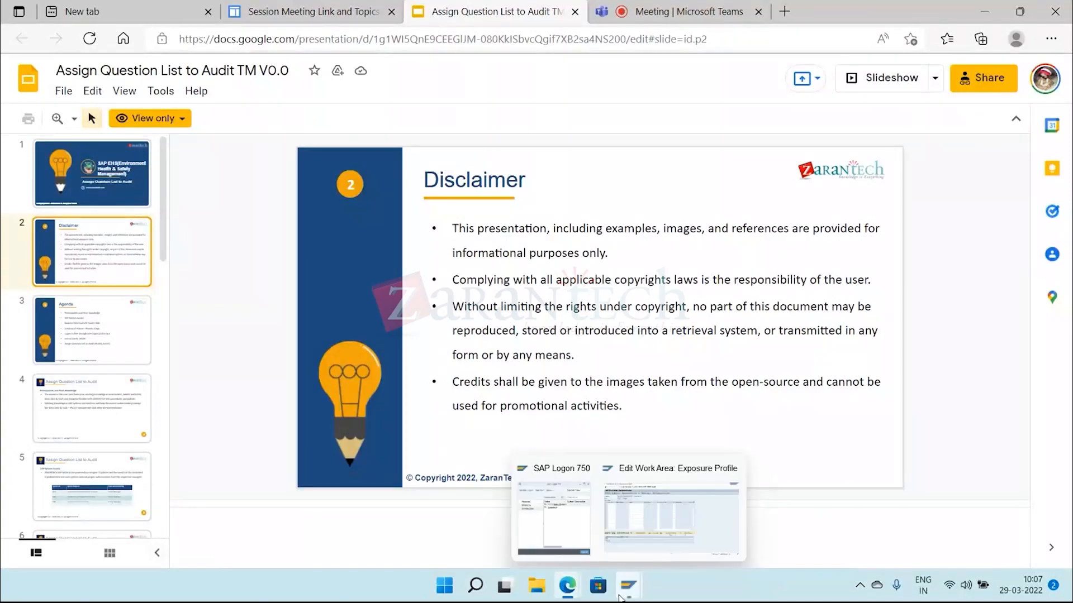
{"action": "left_click", "coordinate": [666, 510]}
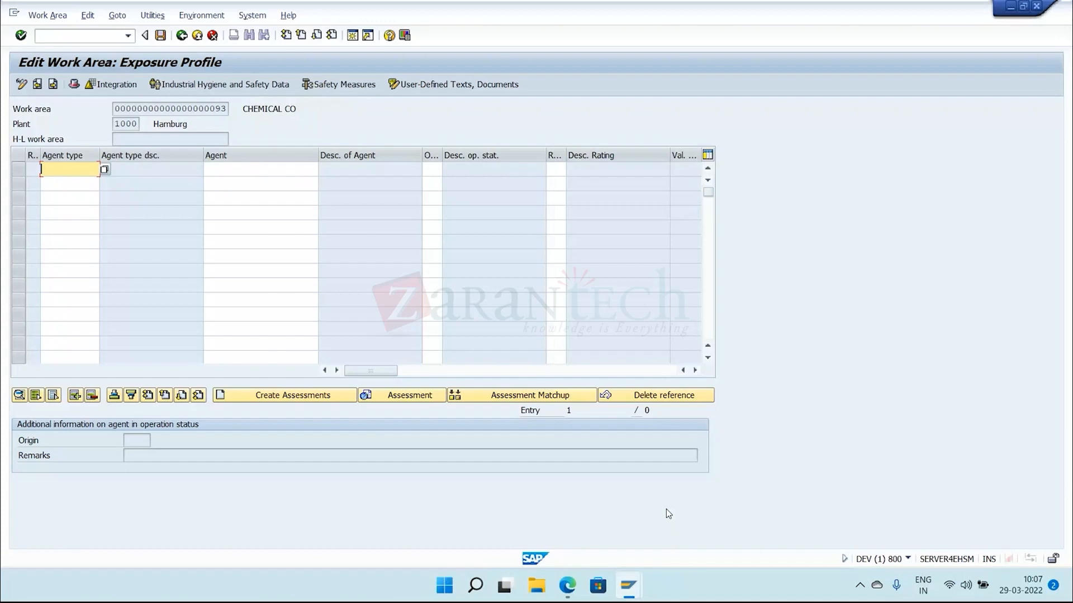
{"action": "left_click", "coordinate": [99, 168]}
{"action": "left_click", "coordinate": [104, 171]}
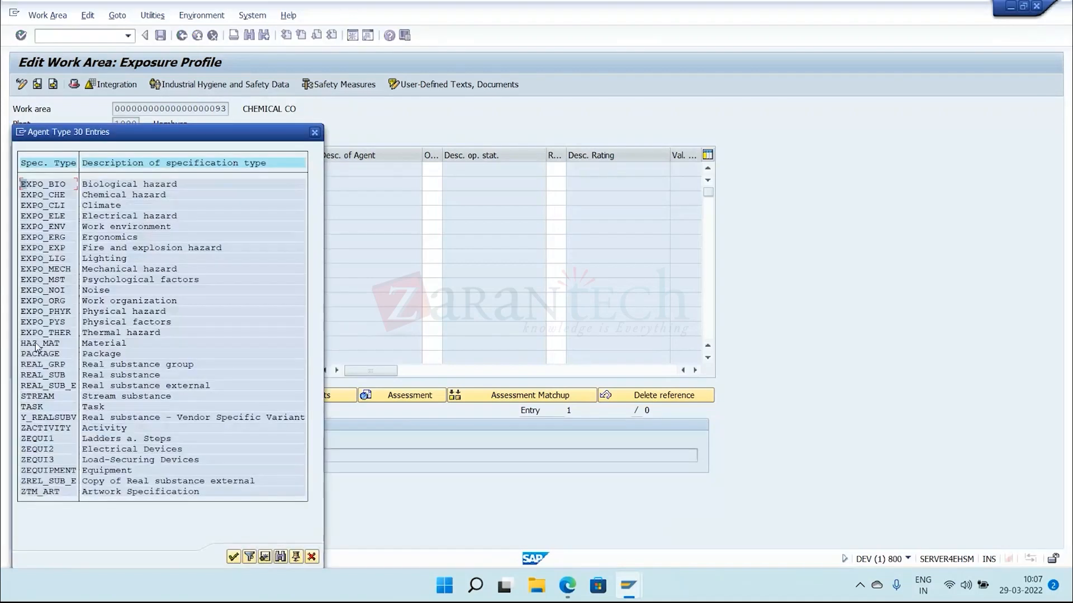
{"action": "double_click", "coordinate": [64, 376]}
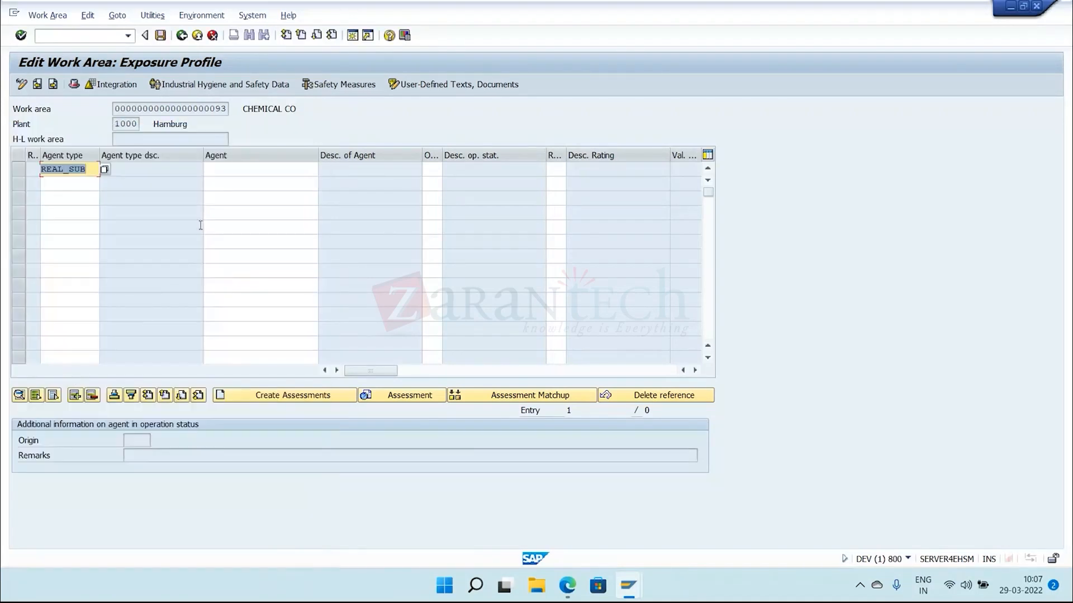
{"action": "left_click", "coordinate": [263, 170]}
{"action": "left_click", "coordinate": [323, 170]}
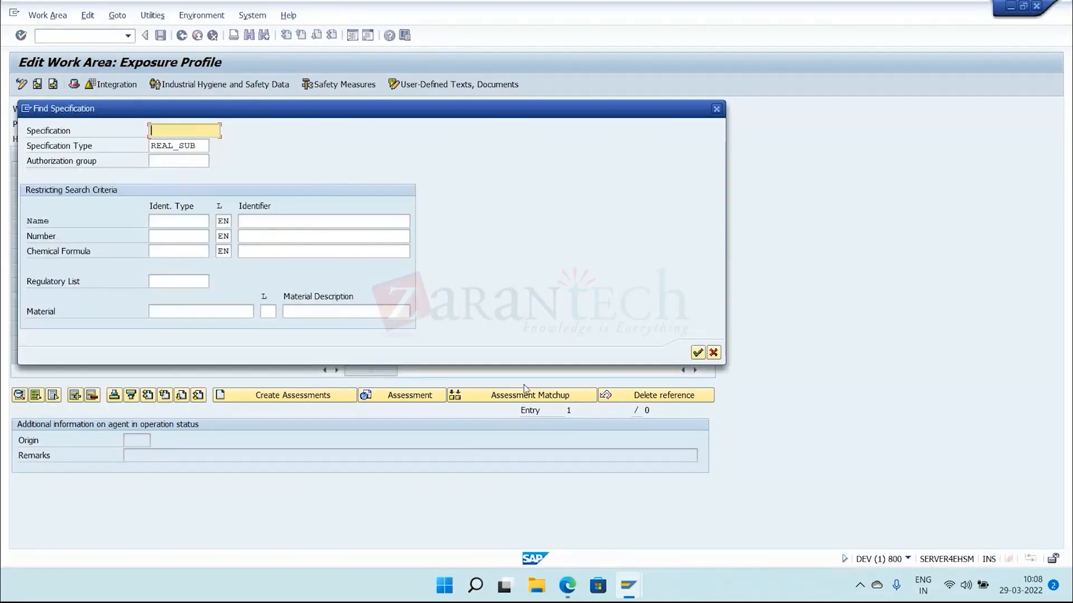
{"action": "left_click", "coordinate": [700, 356]}
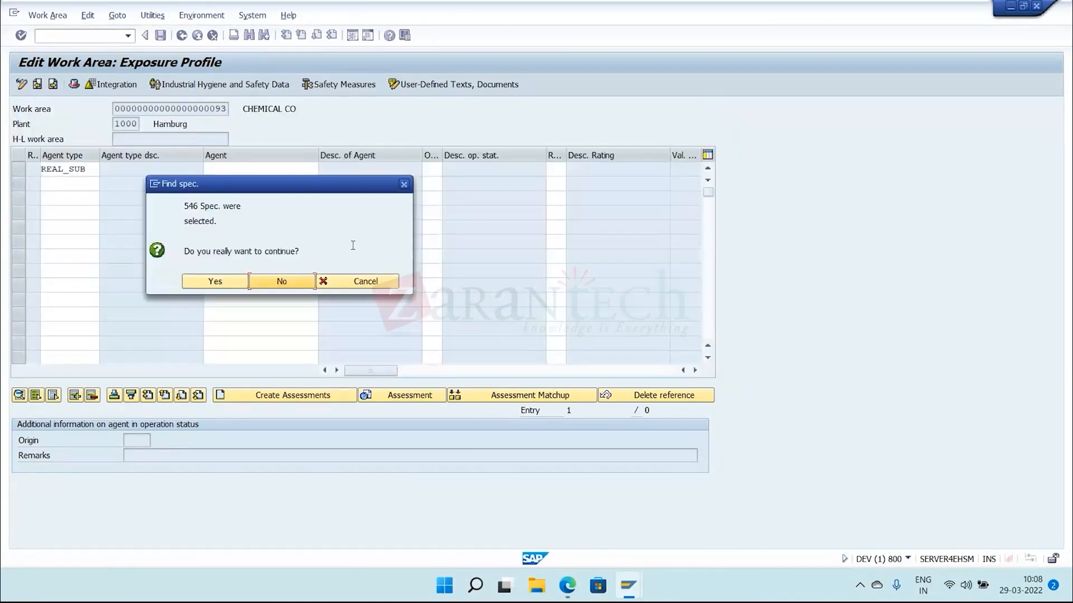
{"action": "left_click", "coordinate": [215, 282]}
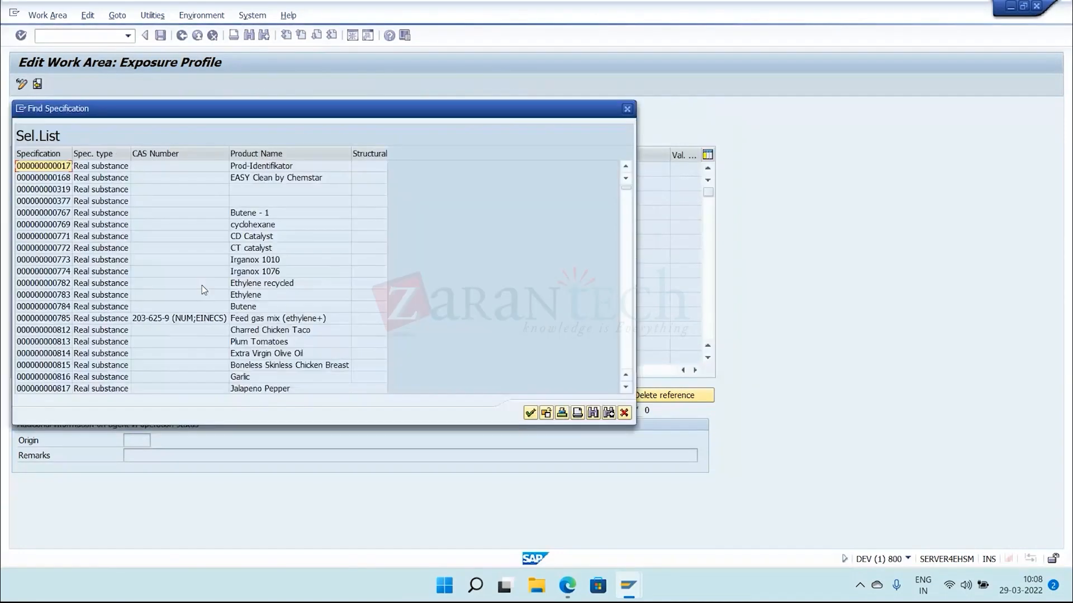
{"action": "double_click", "coordinate": [90, 295]}
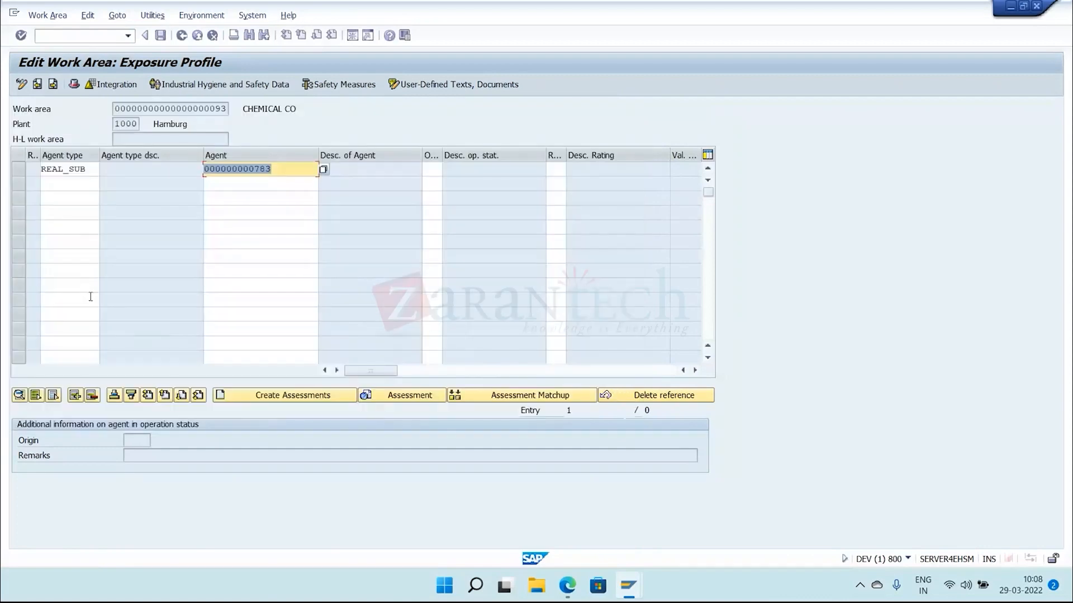
- Set the second row's agent type to REAL_SUB and search all real substance specifications for its agent
{"action": "left_click", "coordinate": [82, 183]}
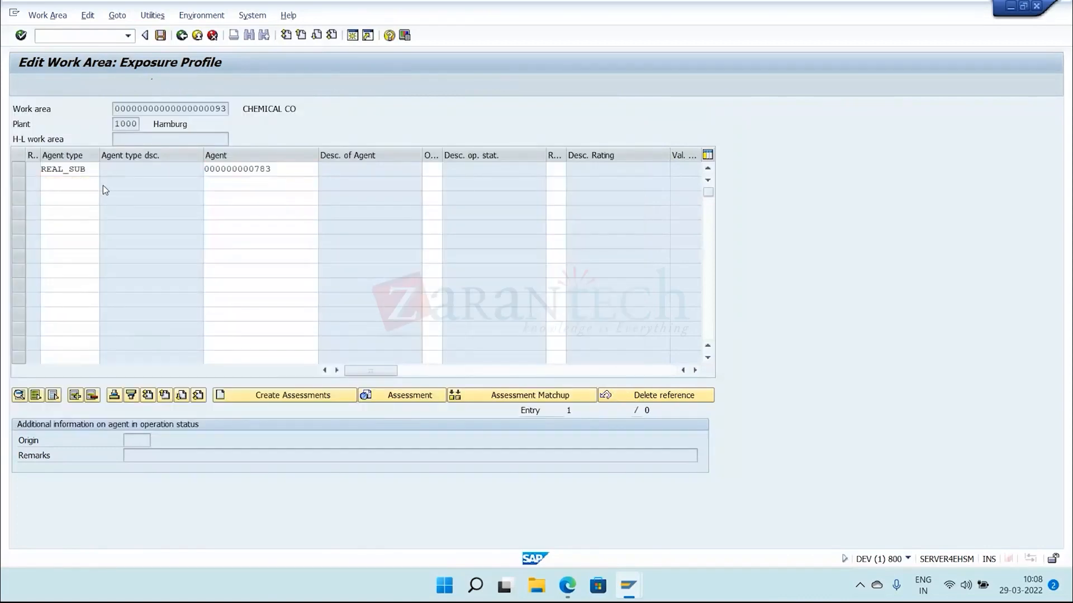
{"action": "left_click", "coordinate": [104, 185]}
{"action": "double_click", "coordinate": [101, 376]}
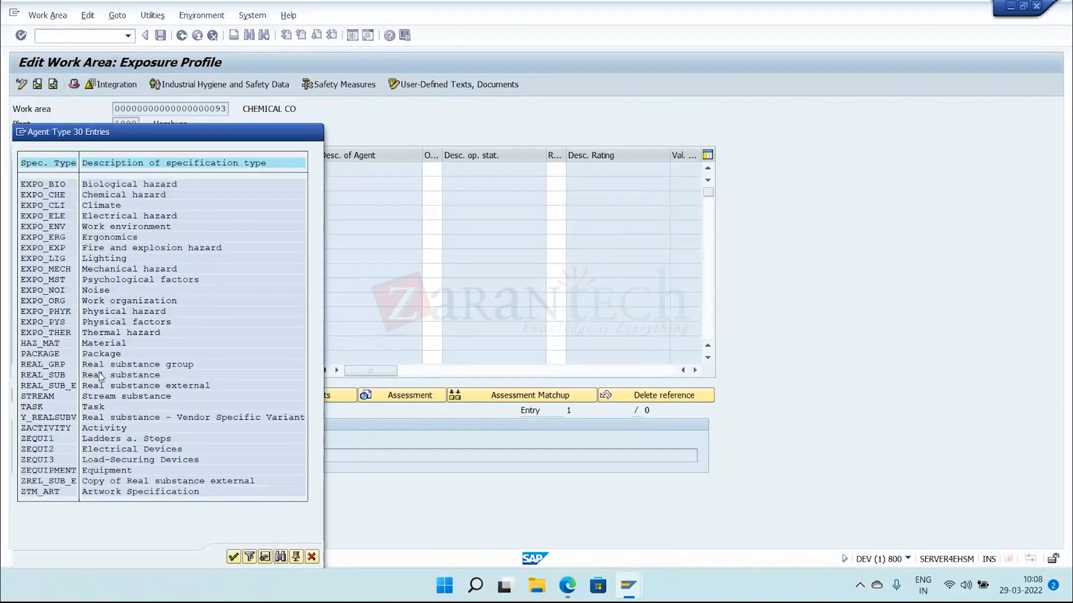
{"action": "left_click", "coordinate": [240, 185]}
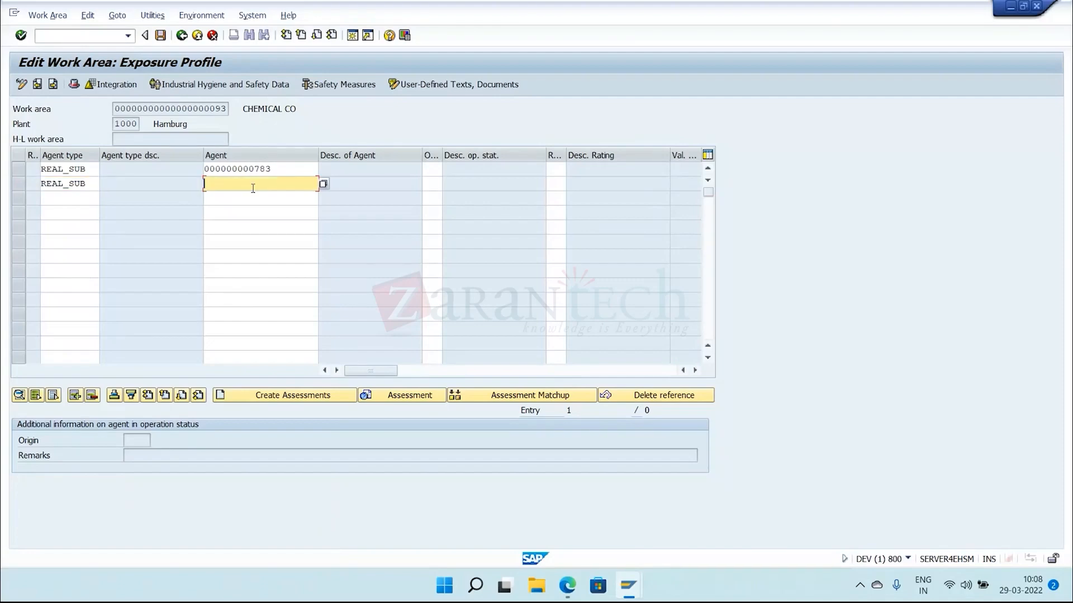
{"action": "left_click", "coordinate": [326, 186]}
{"action": "left_click", "coordinate": [698, 352]}
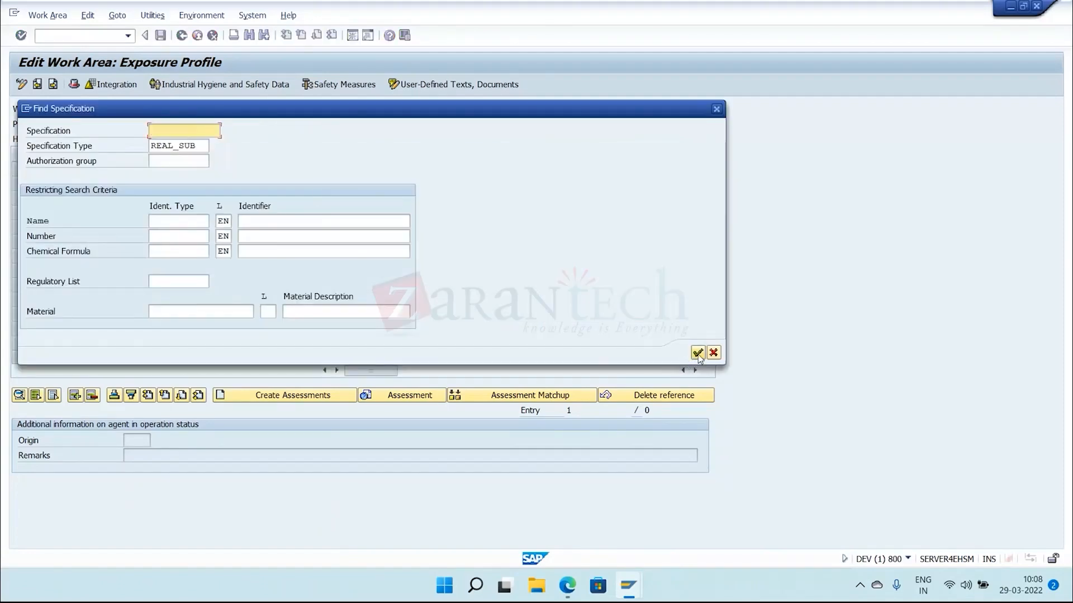
{"action": "left_click", "coordinate": [226, 281]}
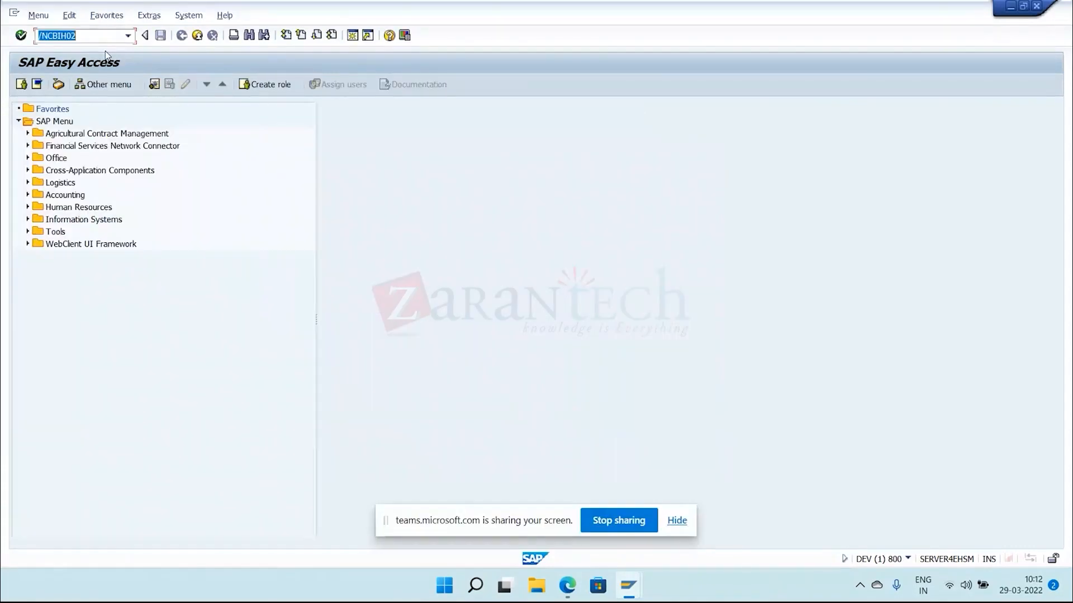
- Find work area *93 through transaction /NCBIH02 and open the exposure profile of CHEMICAL CO
{"action": "key", "text": "Return"}
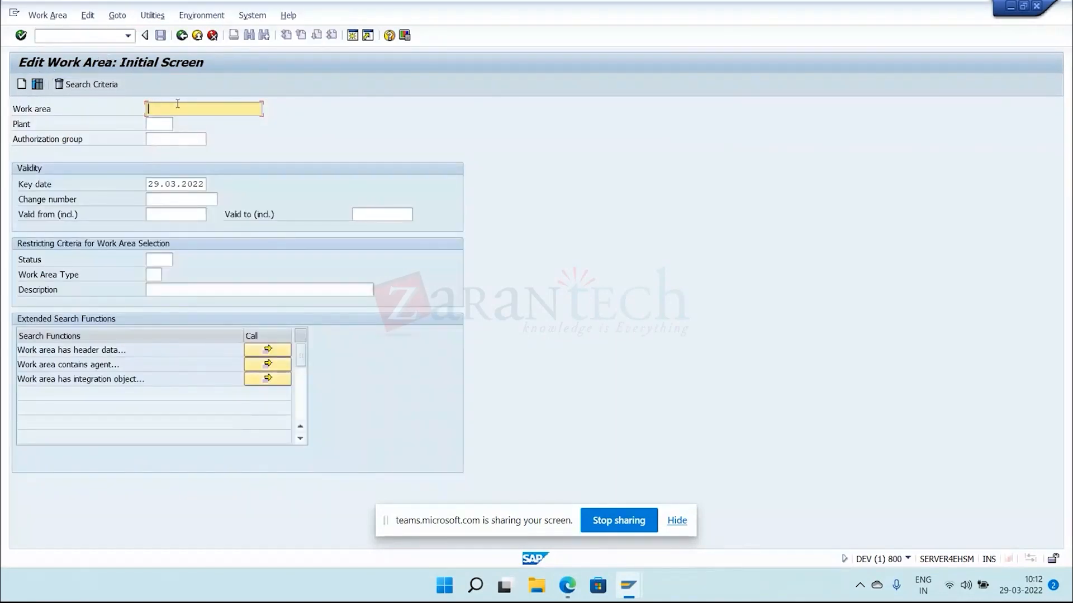
{"action": "type", "text": "*13"}
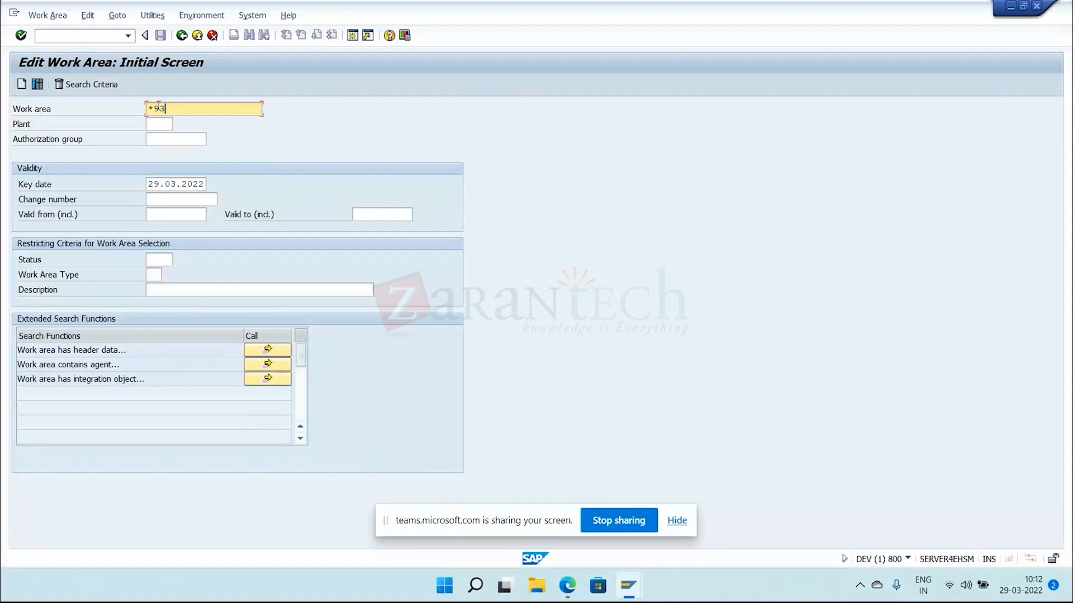
{"action": "key", "text": "Return"}
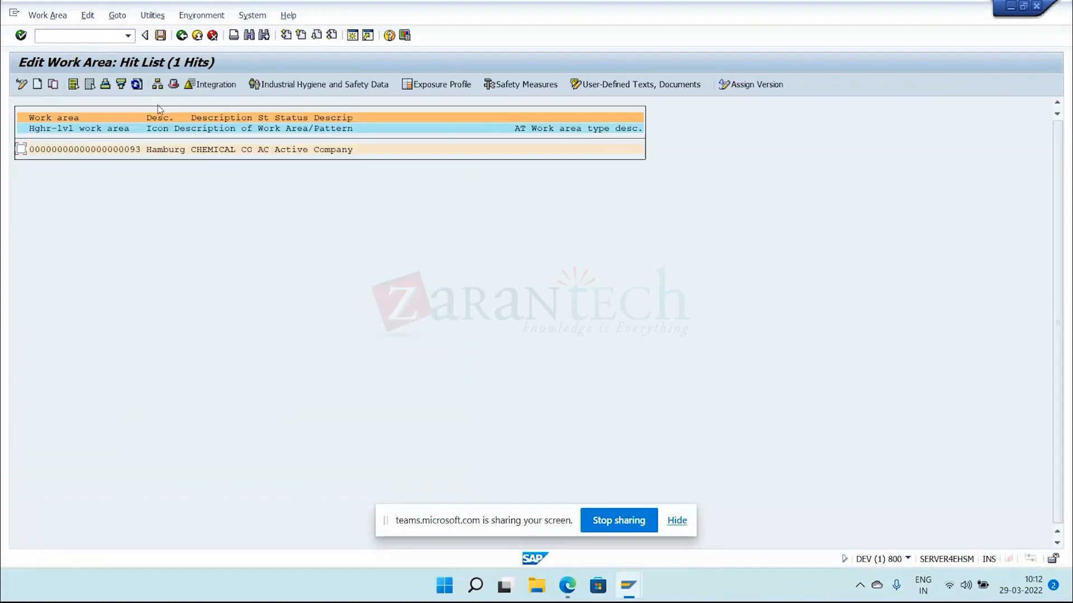
{"action": "double_click", "coordinate": [251, 156]}
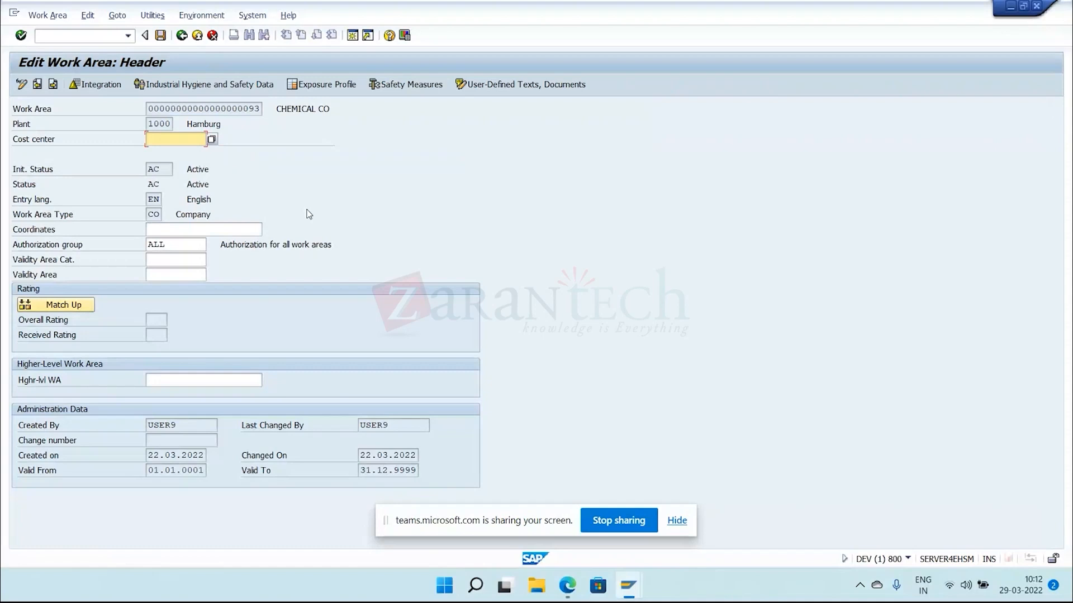
{"action": "left_click", "coordinate": [329, 85]}
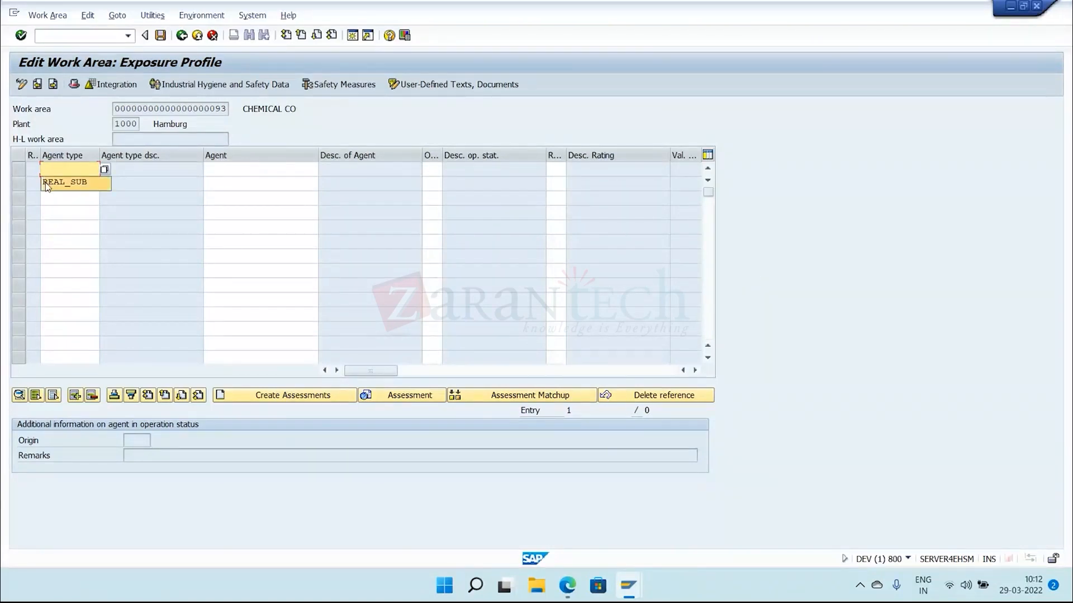
{"action": "left_click", "coordinate": [47, 184]}
{"action": "left_click", "coordinate": [275, 170]}
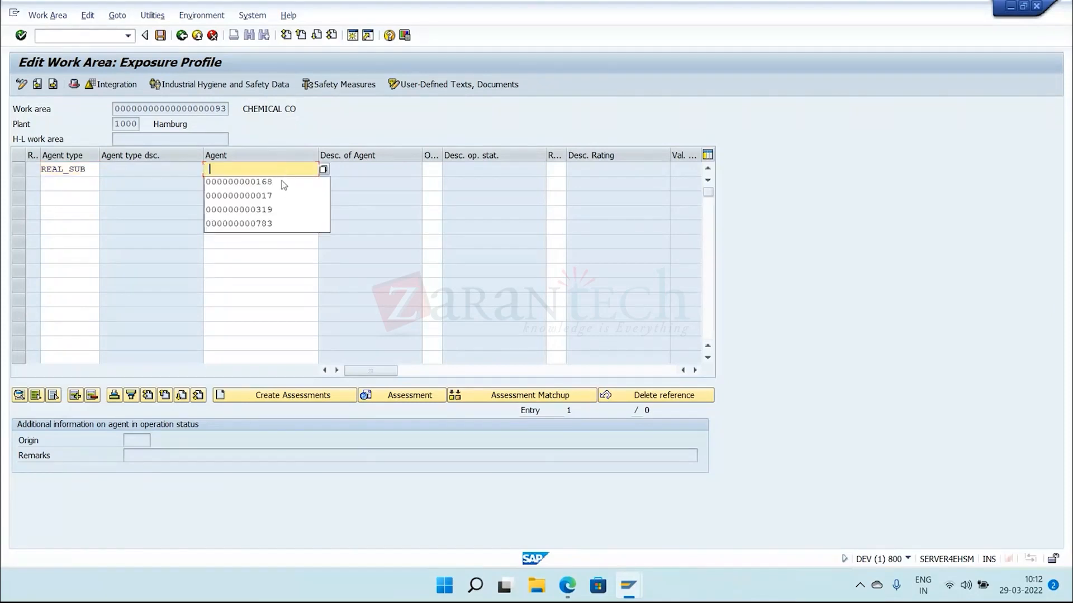
{"action": "left_click", "coordinate": [282, 180]}
{"action": "key", "text": "Return"}
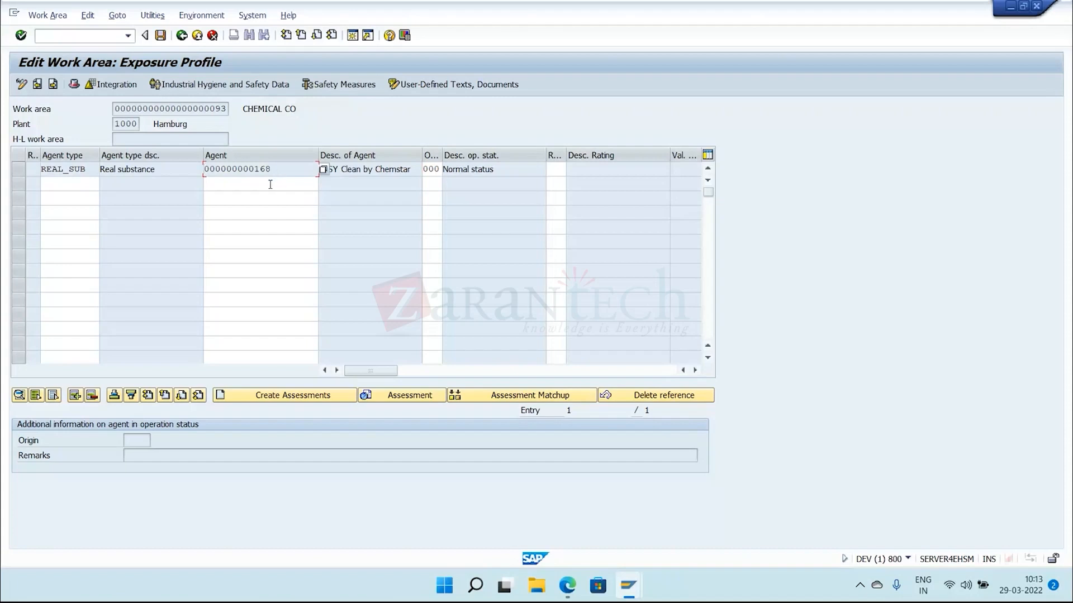
{"action": "left_click", "coordinate": [72, 184]}
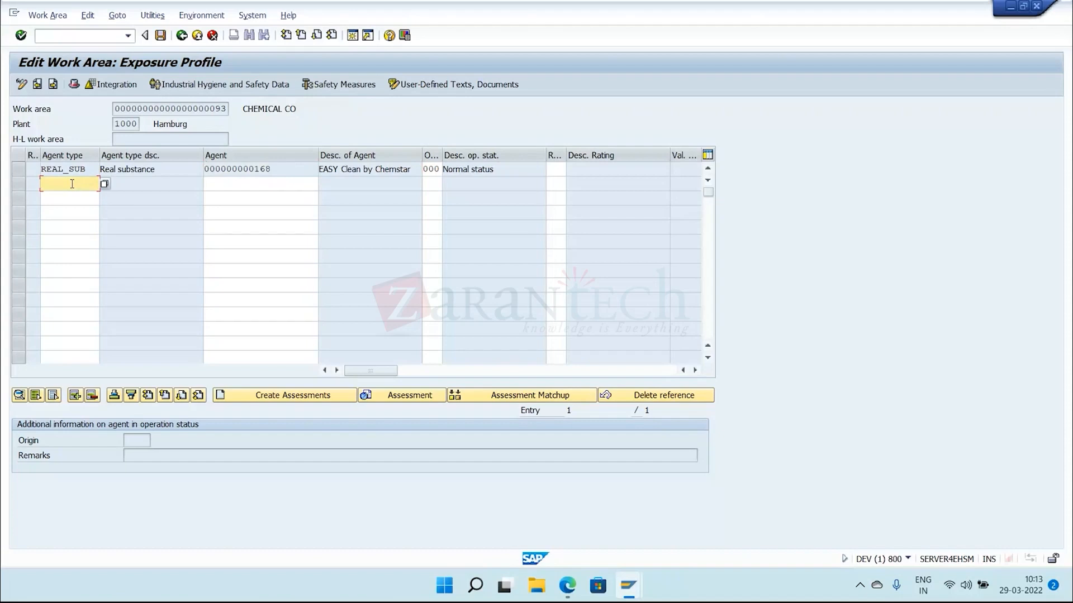
{"action": "left_click", "coordinate": [90, 195]}
{"action": "left_click", "coordinate": [257, 190]}
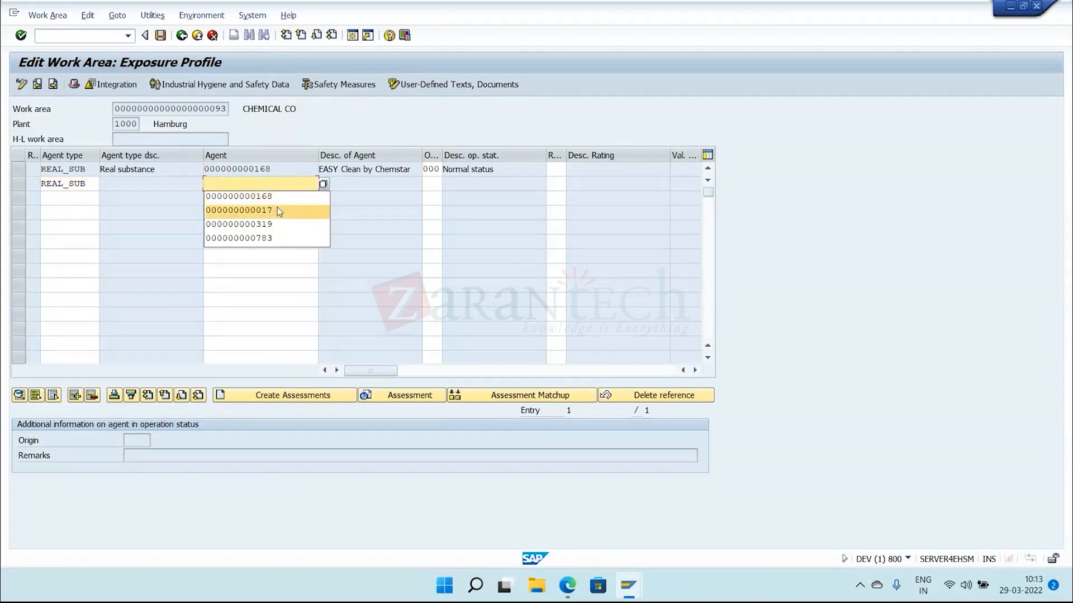
{"action": "left_click", "coordinate": [277, 207]}
{"action": "key", "text": "Return"}
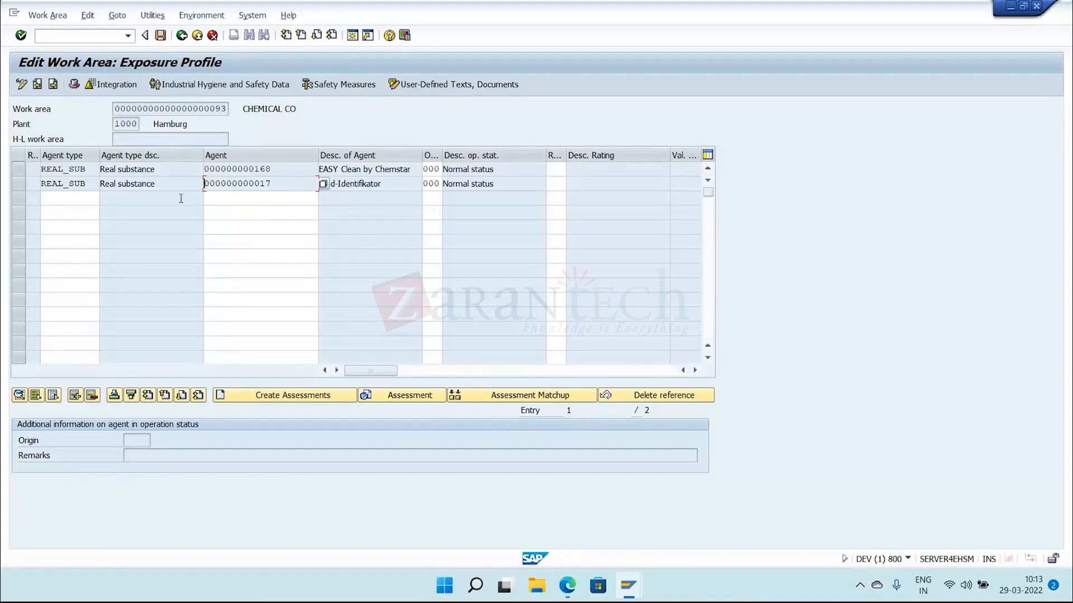
- Fill the third row with the noise agent type EXPO_NOI and the found specification IH-0001 as agent
{"action": "left_click", "coordinate": [94, 198]}
{"action": "left_click", "coordinate": [104, 199]}
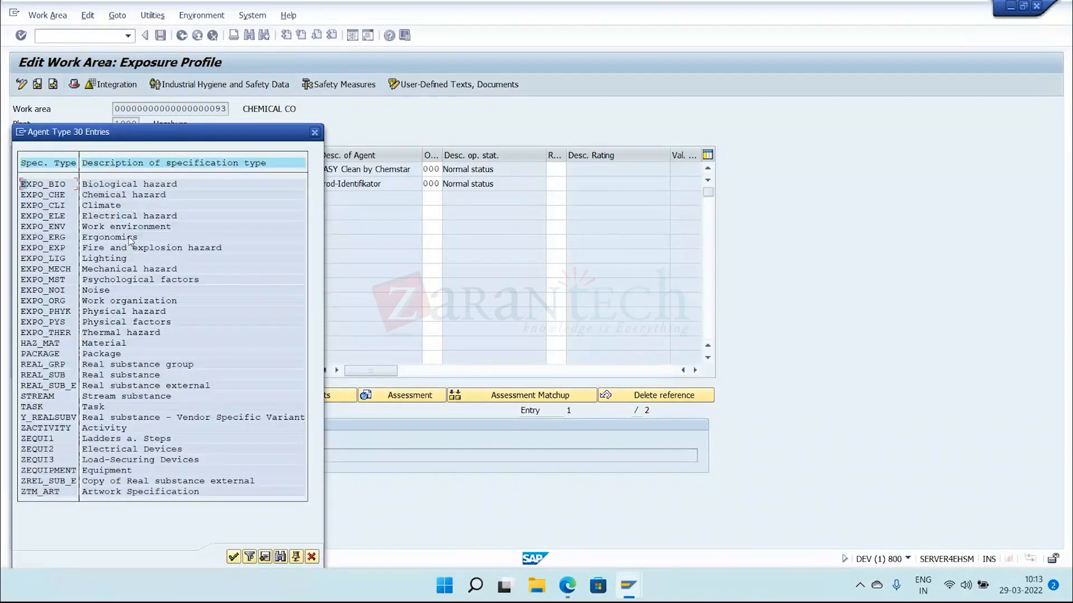
{"action": "left_click", "coordinate": [23, 291]}
{"action": "double_click", "coordinate": [125, 291]}
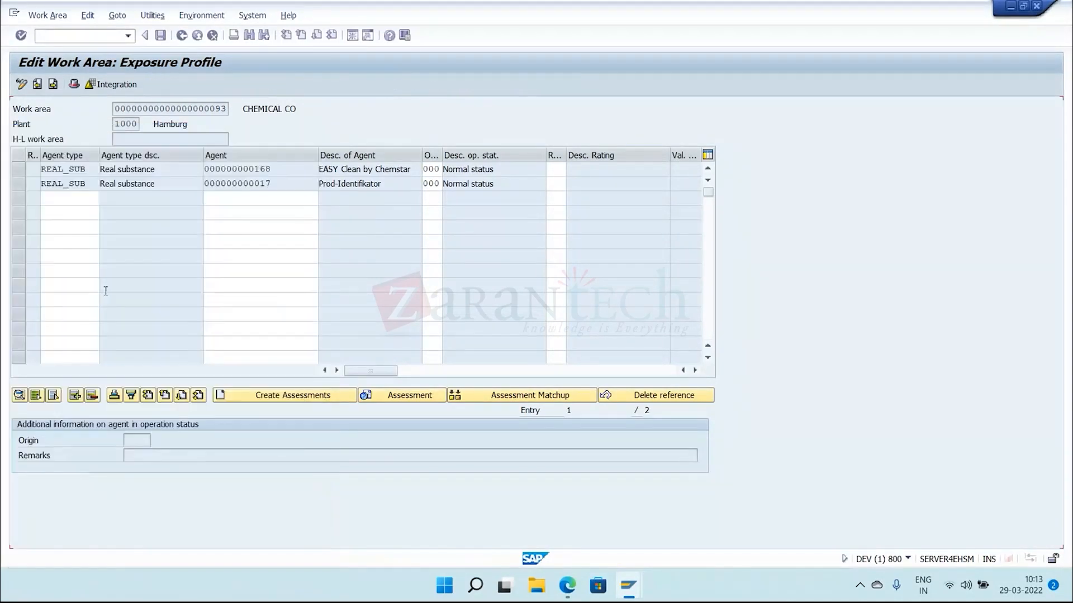
{"action": "left_click", "coordinate": [268, 197]}
{"action": "left_click", "coordinate": [323, 198]}
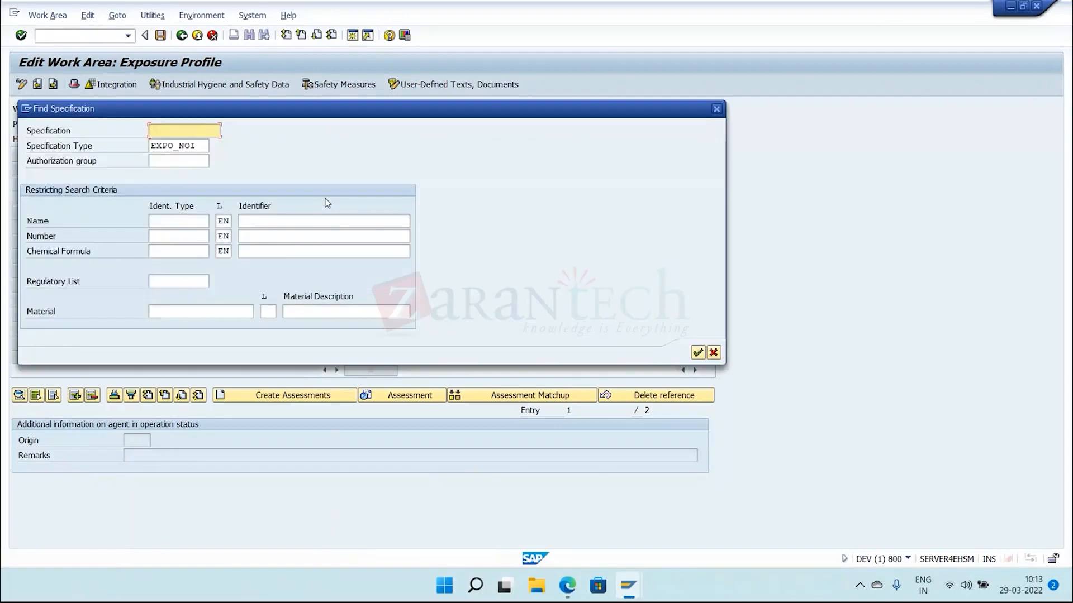
{"action": "left_click", "coordinate": [699, 352]}
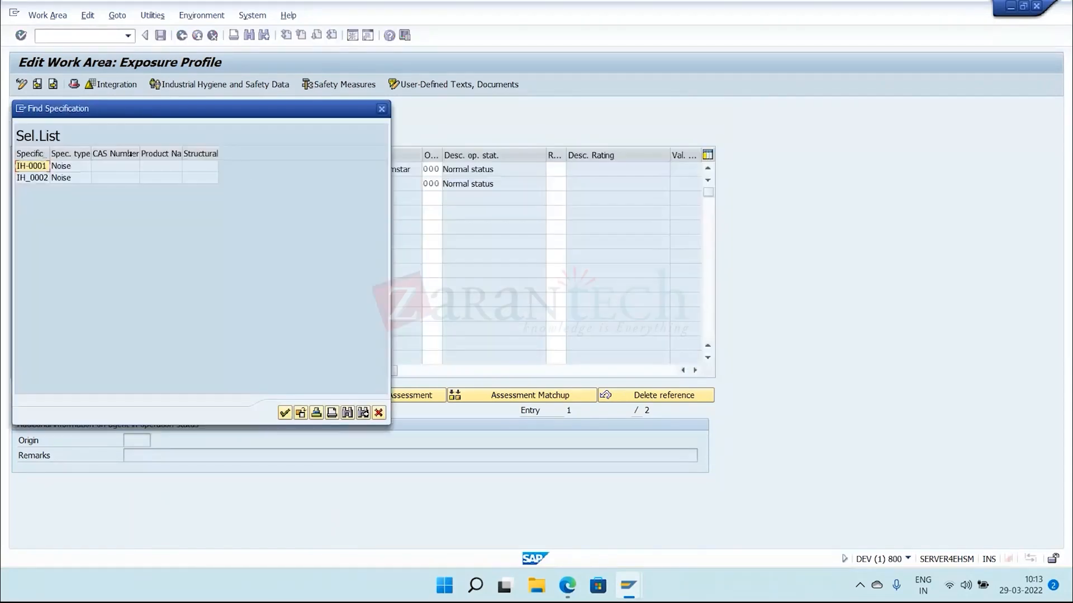
{"action": "left_click", "coordinate": [41, 167]}
{"action": "double_click", "coordinate": [42, 168]}
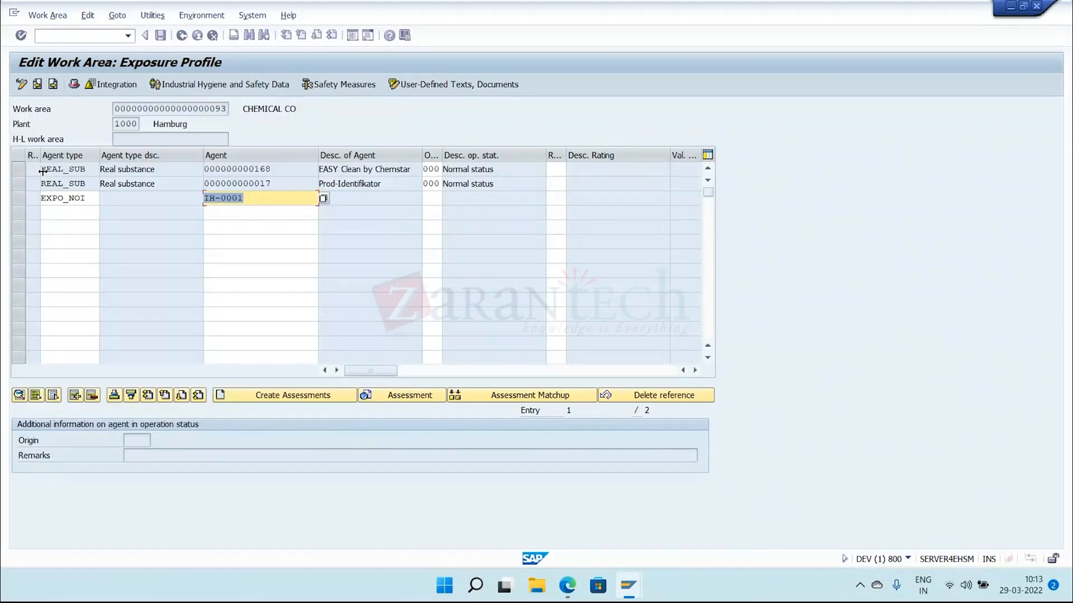
{"action": "key", "text": "ctrl+s"}
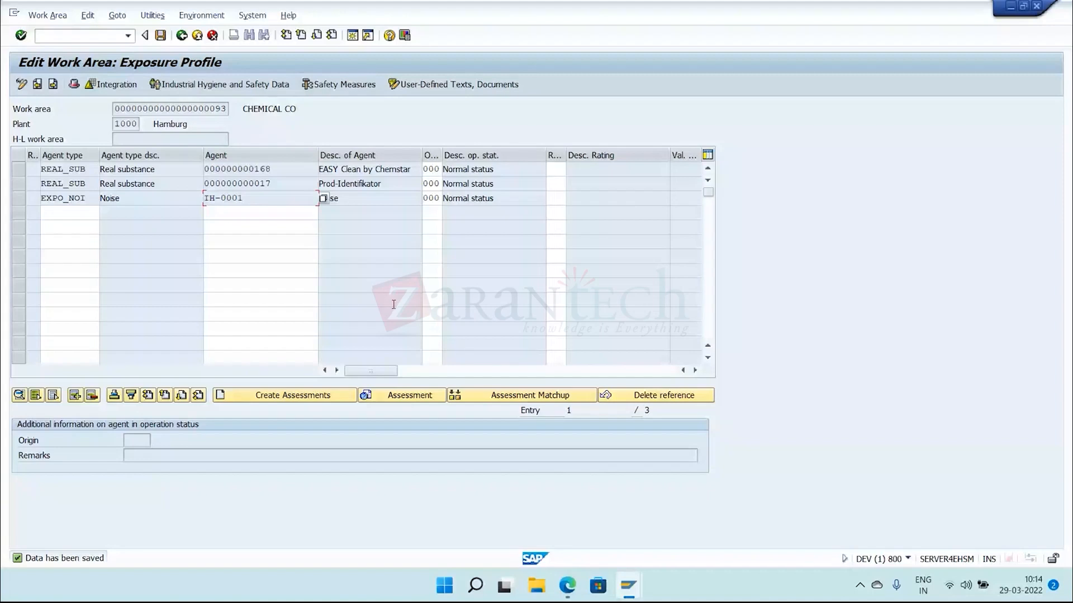
{"action": "left_click", "coordinate": [19, 170]}
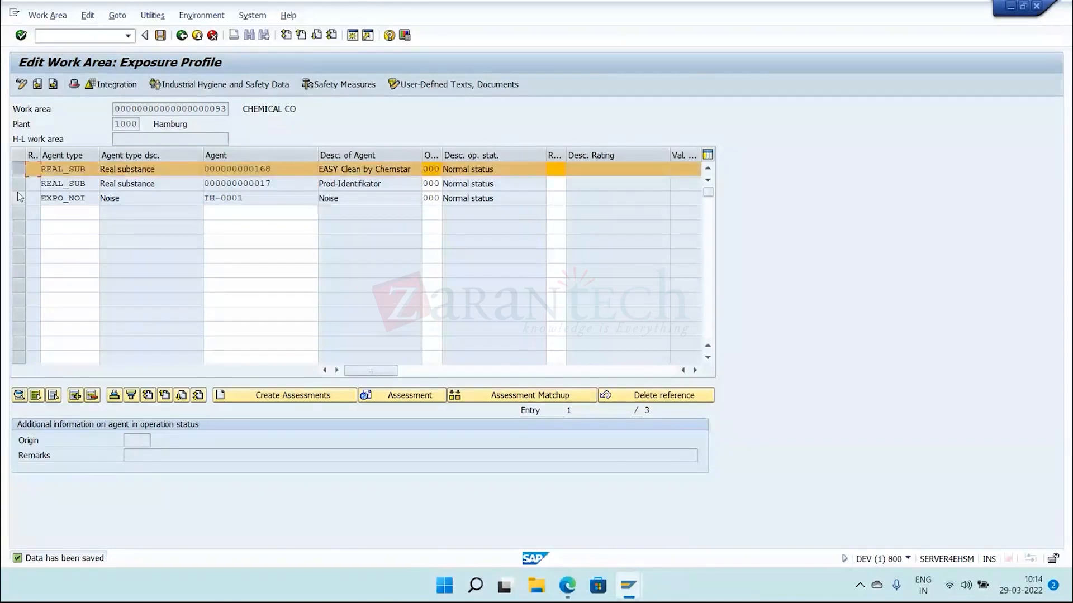
{"action": "left_click", "coordinate": [18, 184], "text": "ctrl"}
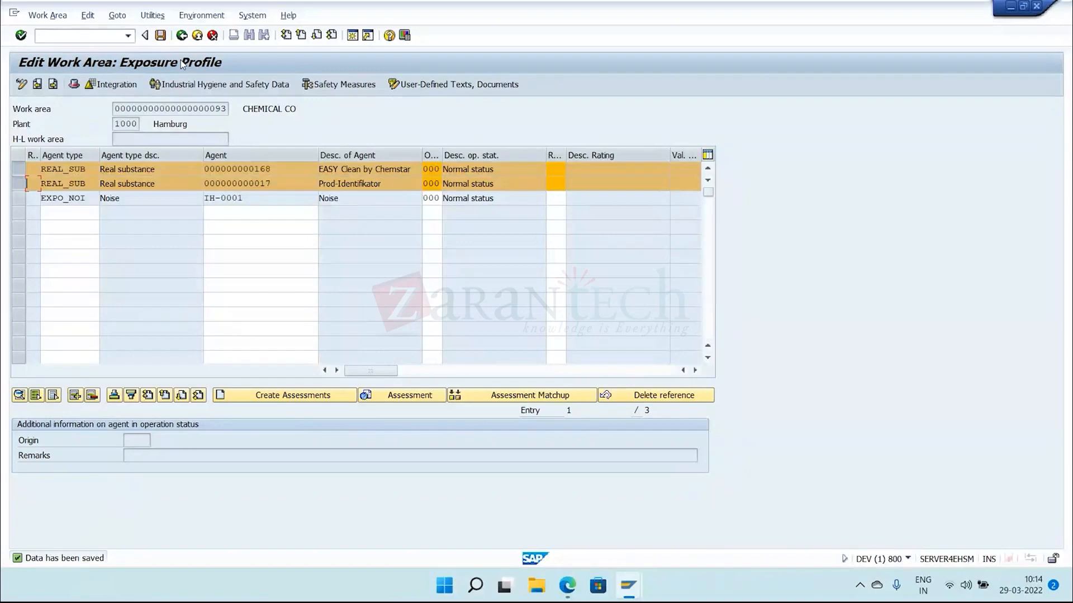
- Return to SAP Easy Access and open CBIH12 - Edit Risk Assessments under Industrial Hygiene and Safety, Agents
{"action": "left_click", "coordinate": [184, 42]}
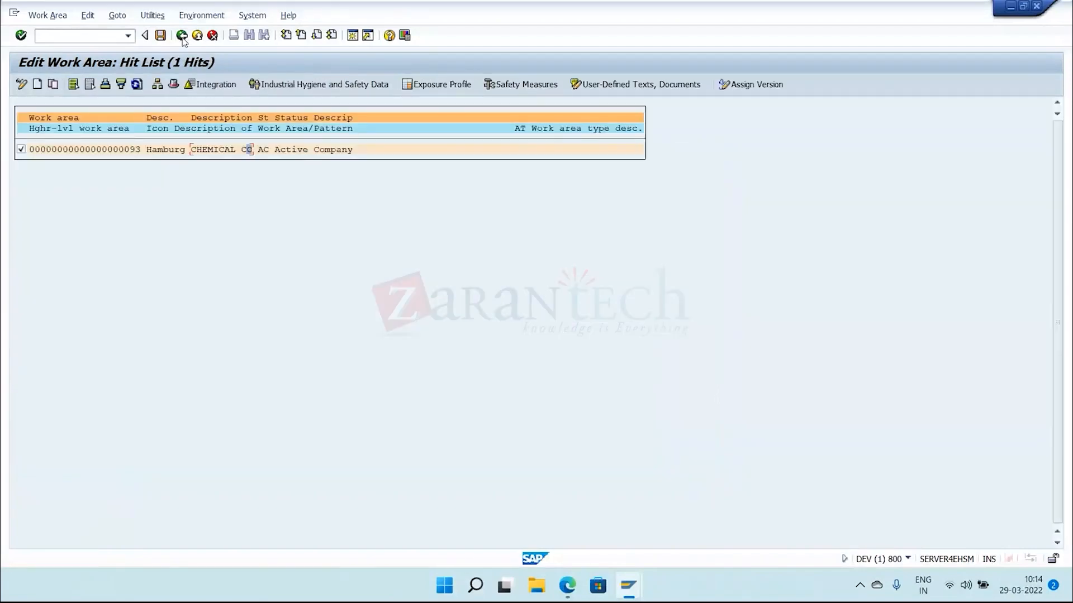
{"action": "left_click", "coordinate": [182, 37]}
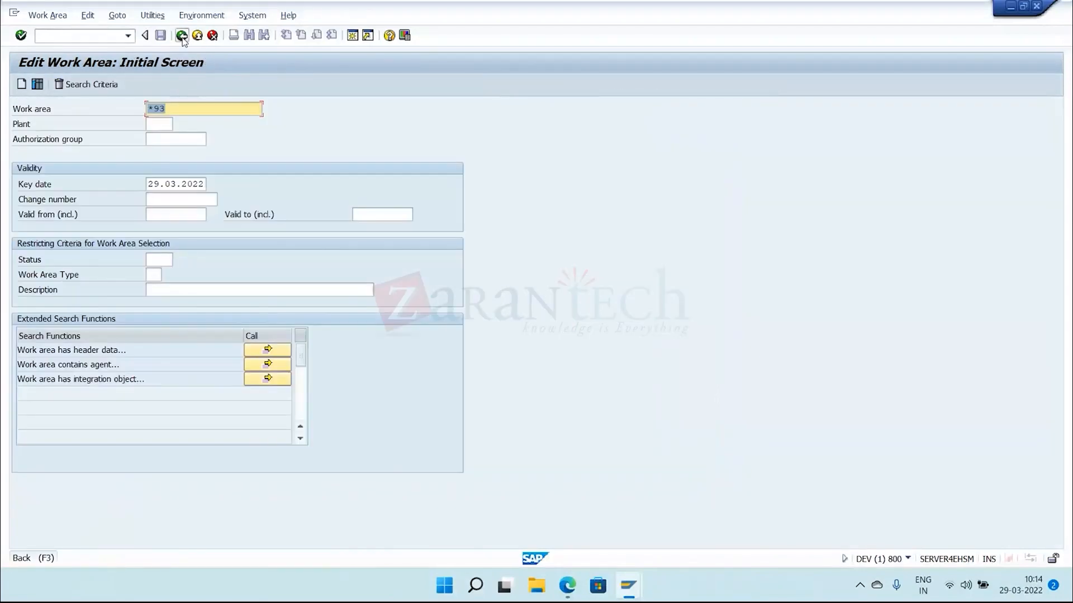
{"action": "left_click", "coordinate": [183, 36]}
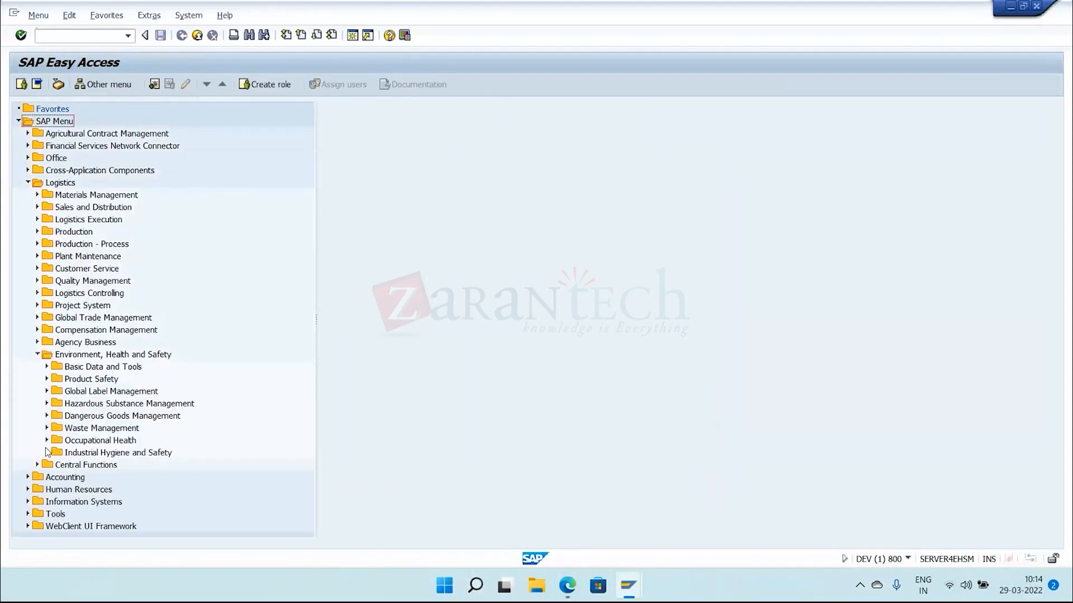
{"action": "left_click", "coordinate": [47, 453]}
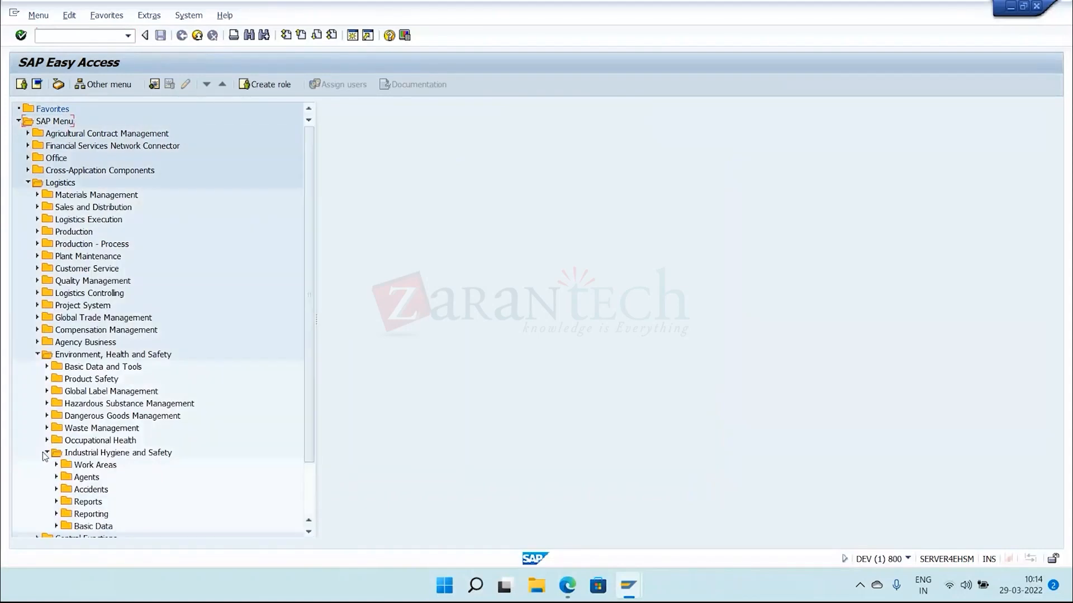
{"action": "left_click", "coordinate": [56, 478]}
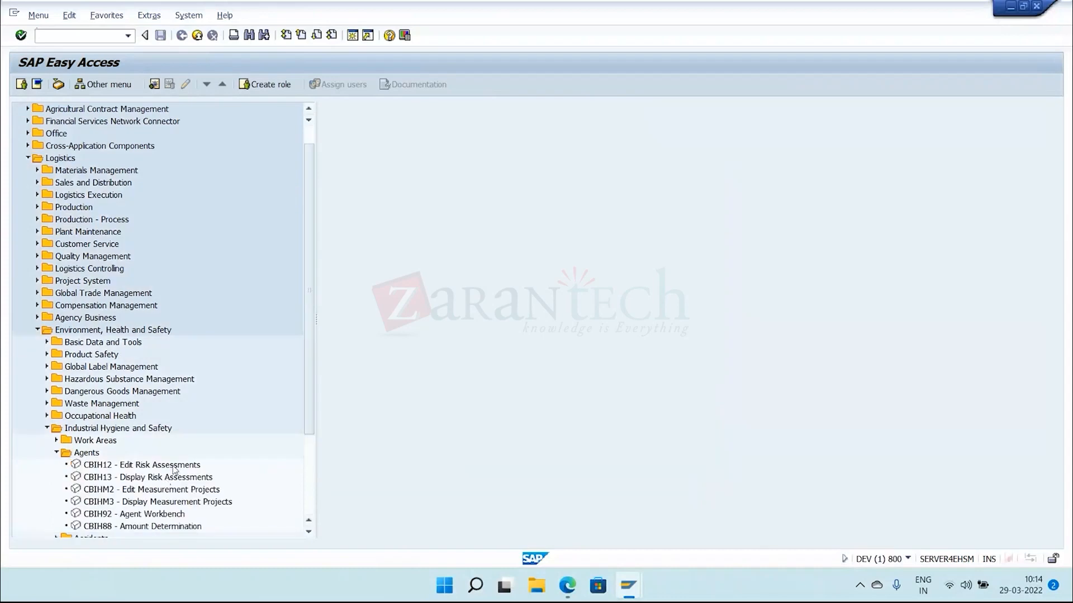
{"action": "double_click", "coordinate": [167, 465]}
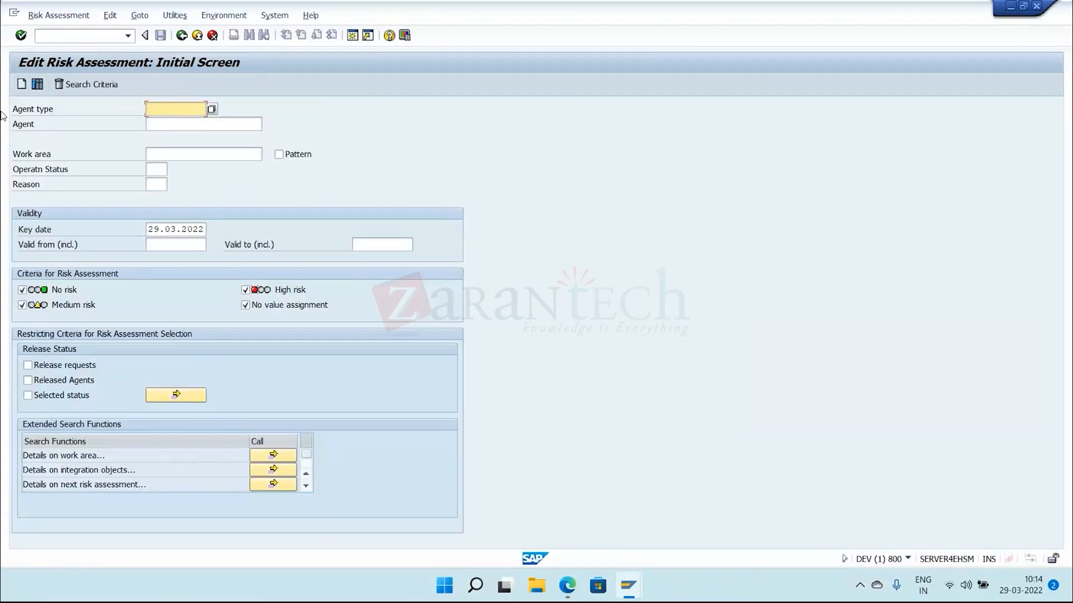
- Open a blank risk assessment header and look at its agent type, agent and work area fields
{"action": "left_click", "coordinate": [22, 85]}
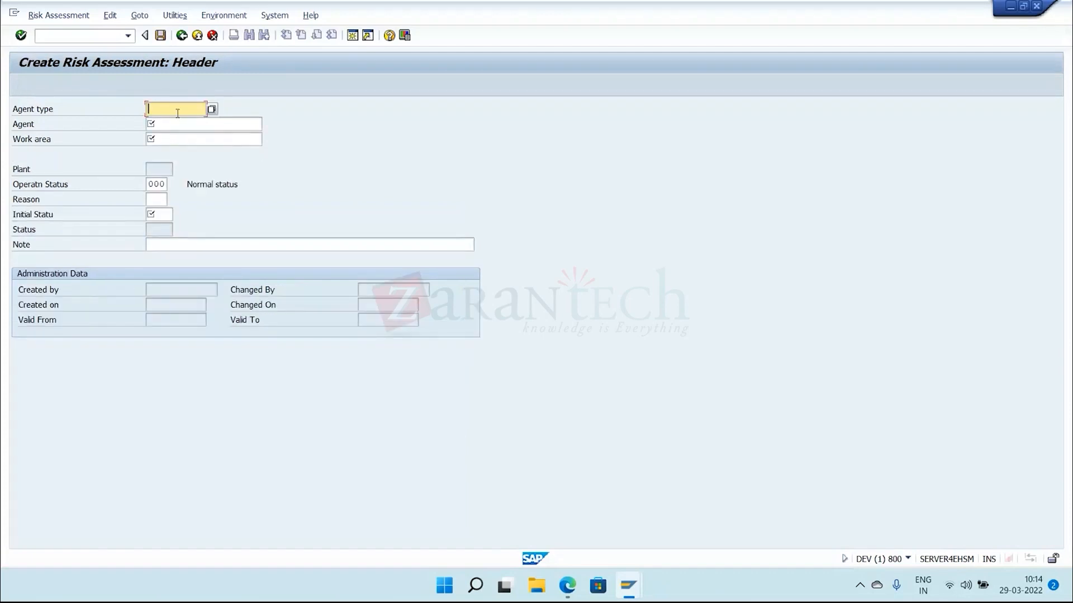
{"action": "left_click", "coordinate": [178, 125]}
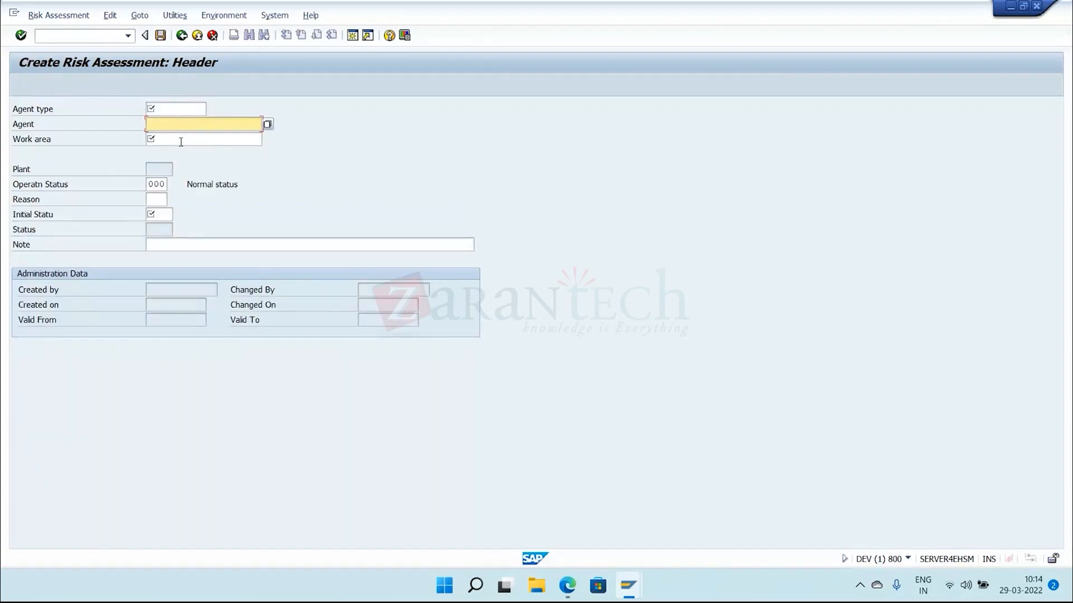
{"action": "left_click", "coordinate": [181, 142]}
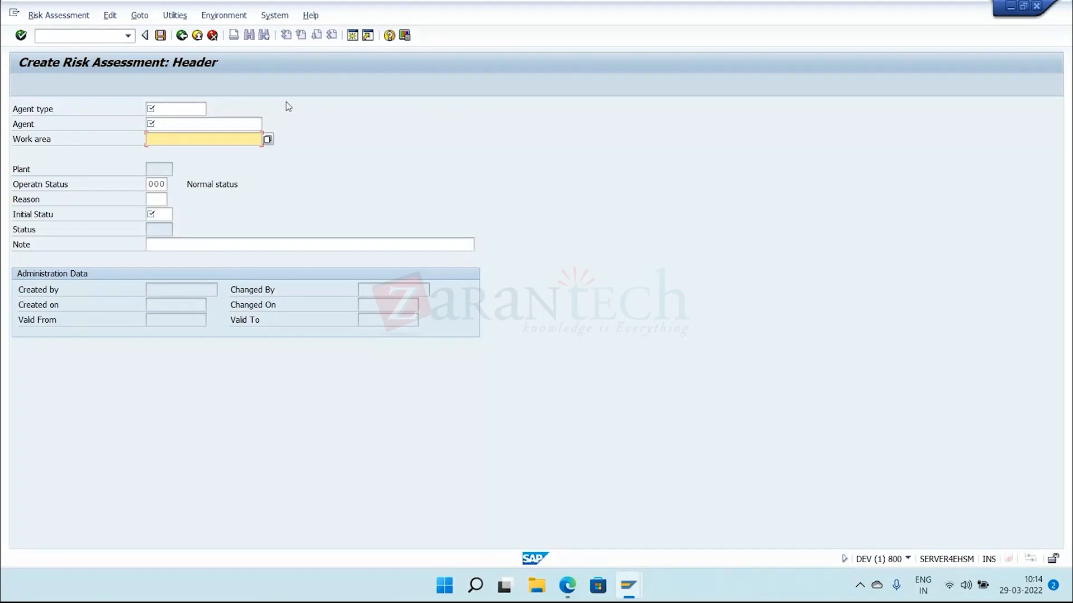
- Run transaction /NCBIH02, search for work area *93 and open the exposure profile of CHEMICAL CO
{"action": "left_click", "coordinate": [118, 35]}
{"action": "left_click", "coordinate": [111, 53]}
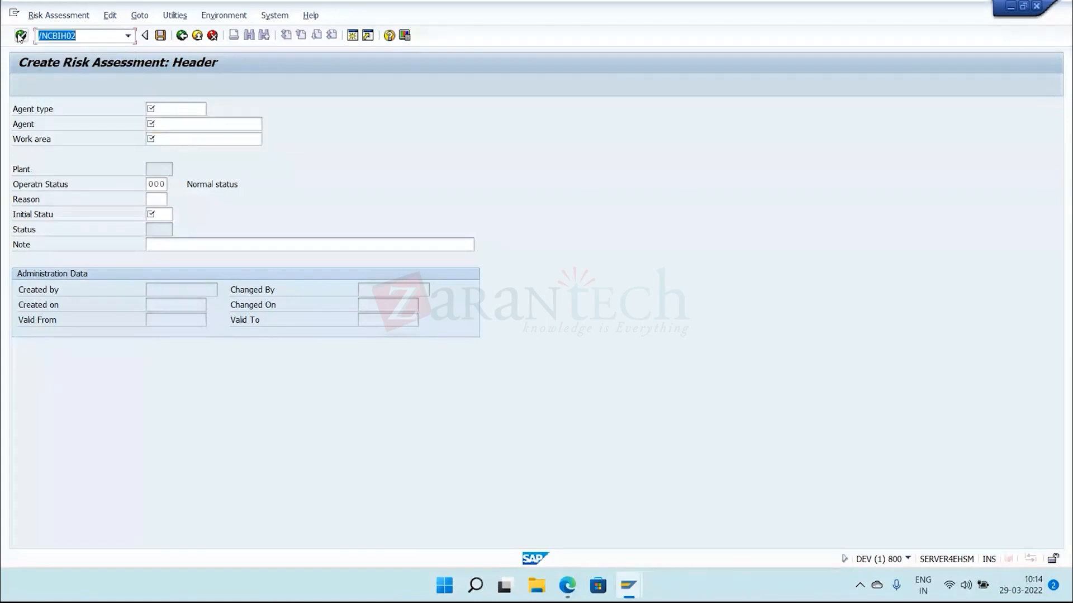
{"action": "left_click", "coordinate": [21, 36]}
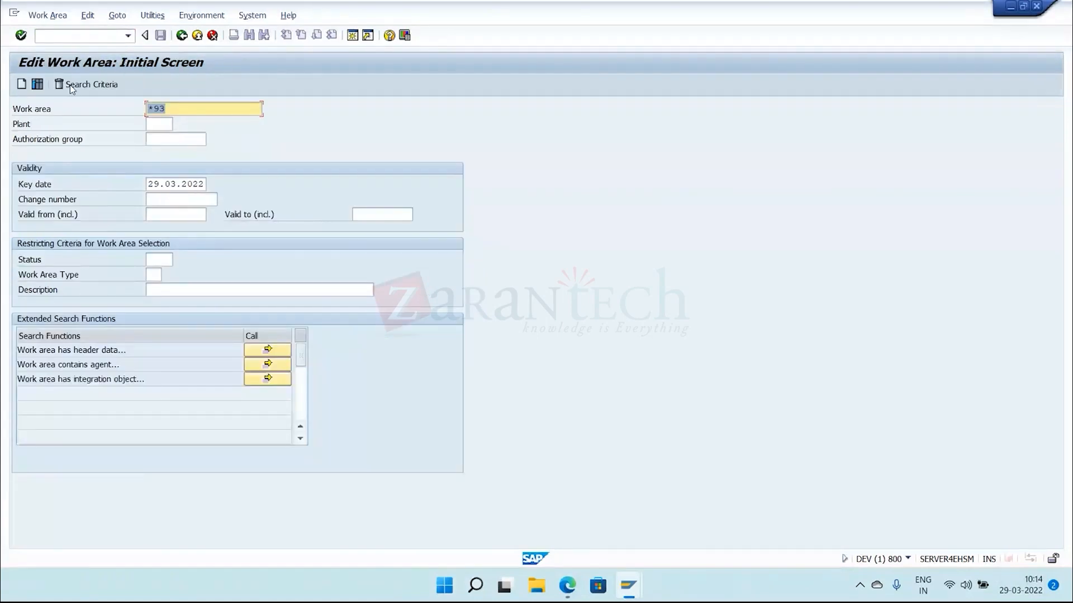
{"action": "key", "text": "F8"}
{"action": "left_click", "coordinate": [261, 151]}
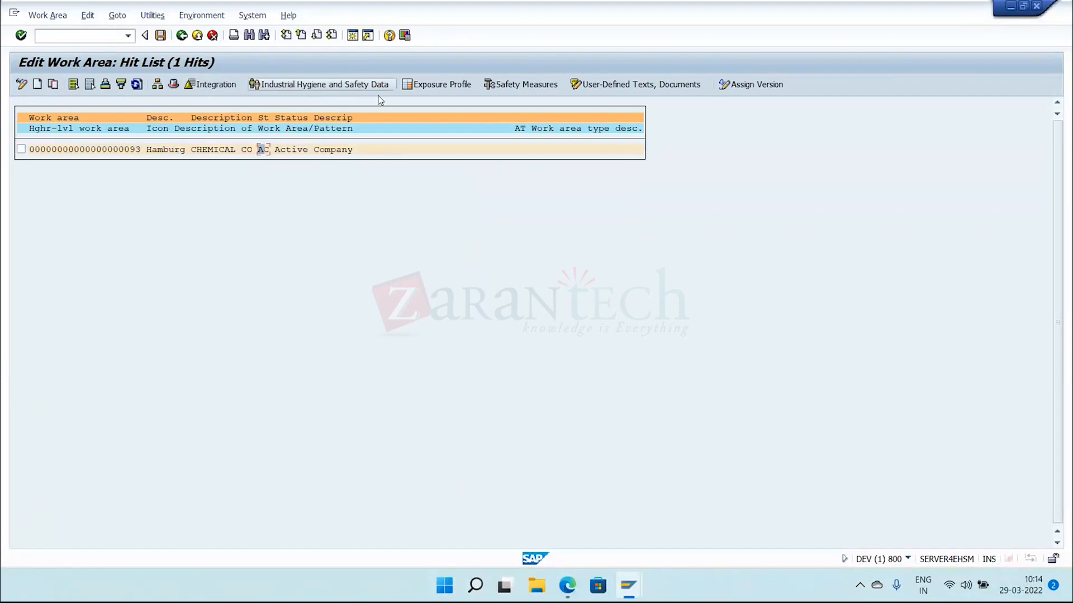
{"action": "left_click", "coordinate": [436, 84]}
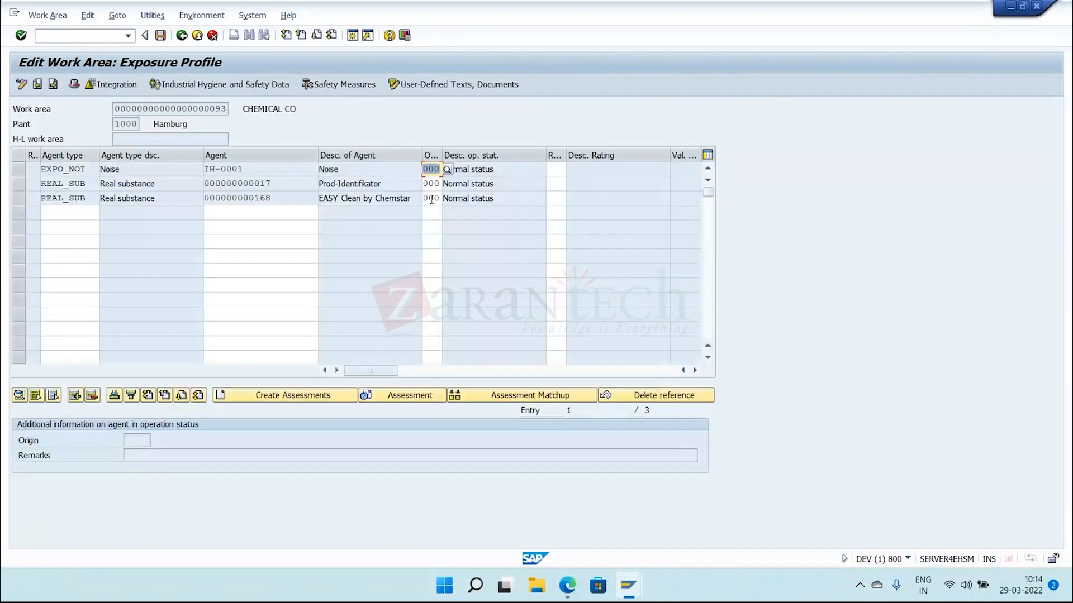
{"action": "left_click", "coordinate": [18, 170]}
{"action": "left_click", "coordinate": [19, 198]}
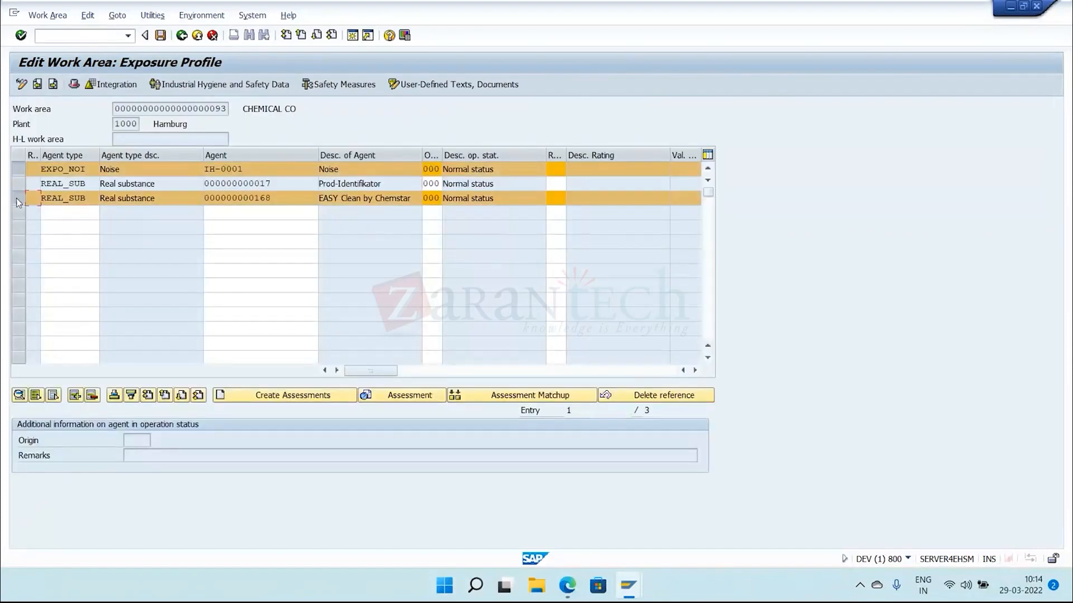
{"action": "left_click", "coordinate": [316, 398]}
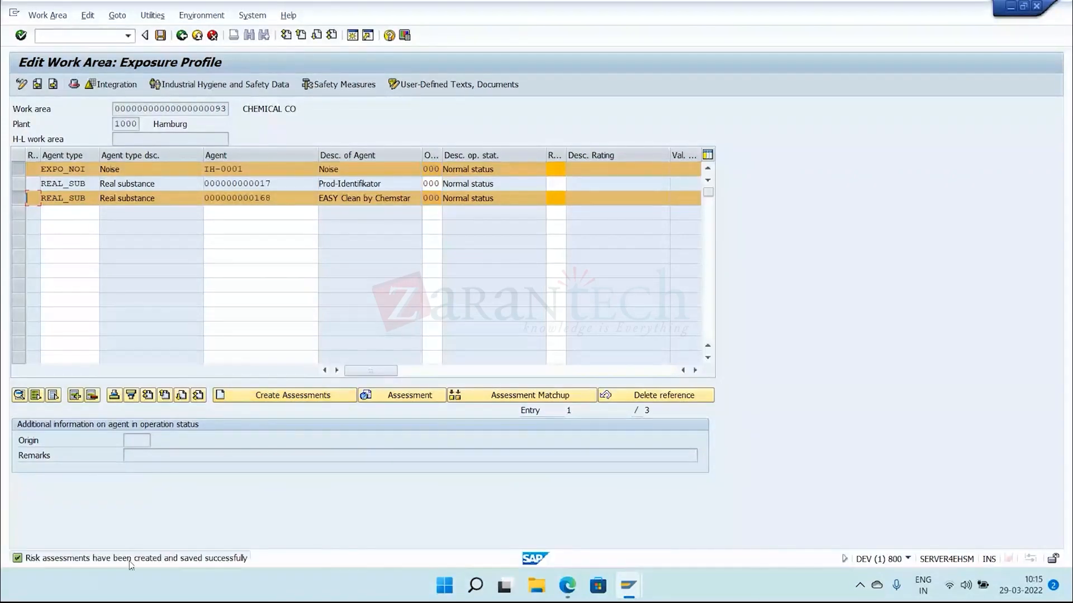
- Return to SAP Easy Access, reopen CBIH12 - Edit Risk Assessments and list all risk assessments without search restrictions
{"action": "left_click", "coordinate": [183, 38]}
{"action": "left_click", "coordinate": [184, 38]}
{"action": "left_click", "coordinate": [182, 37]}
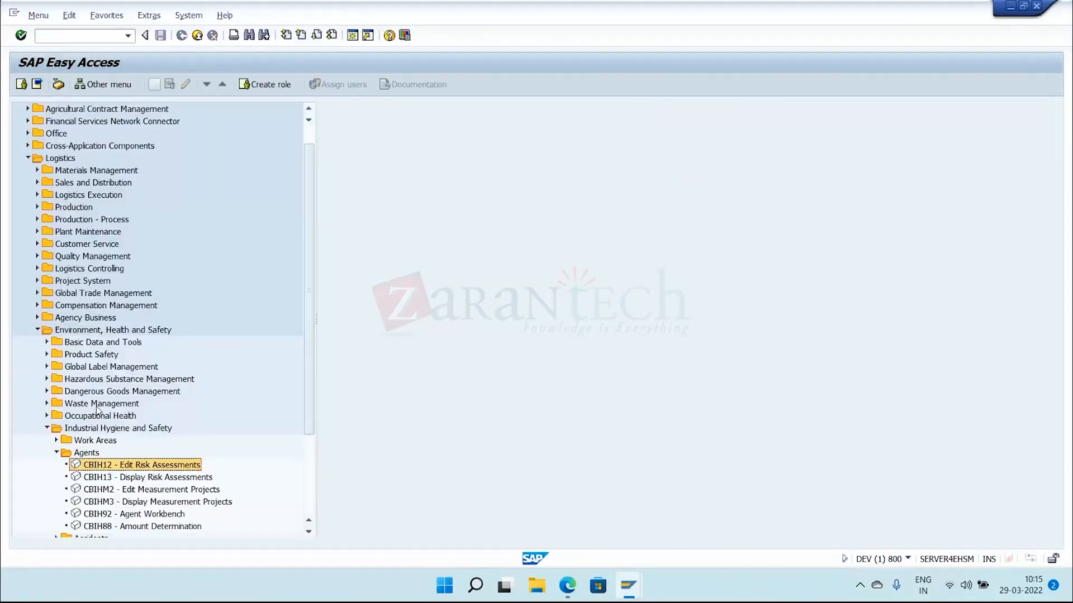
{"action": "double_click", "coordinate": [148, 467]}
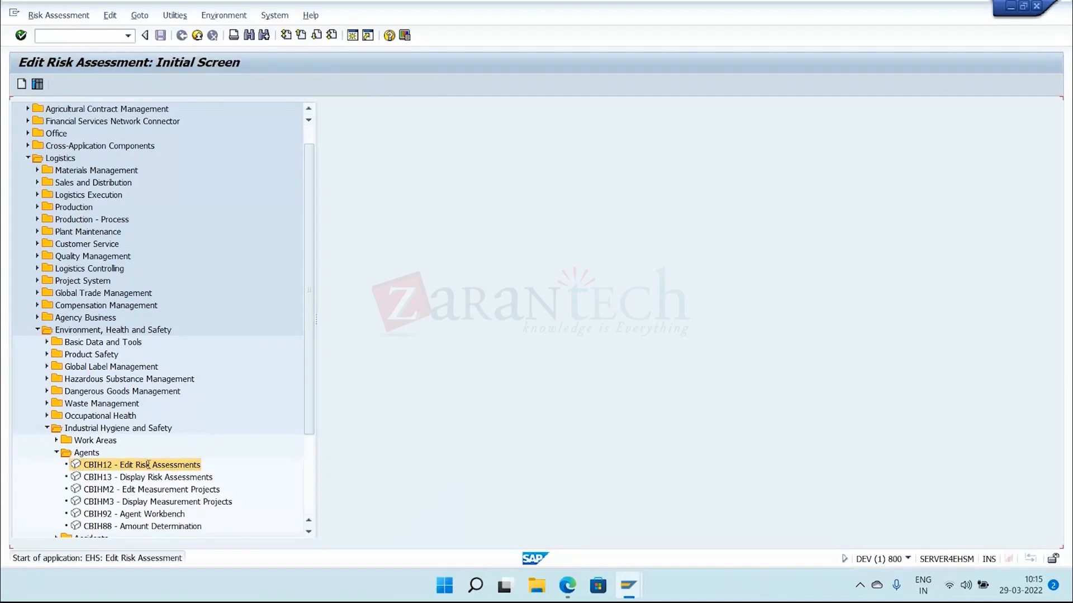
{"action": "left_click", "coordinate": [38, 84]}
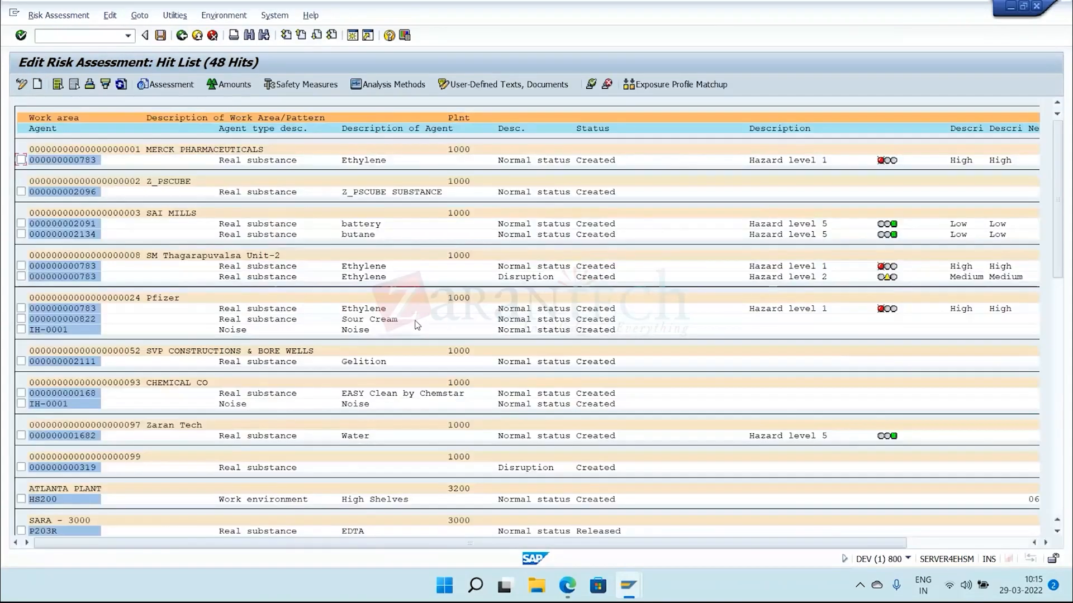
{"action": "scroll", "coordinate": [415, 324], "scroll_direction": "down", "scroll_amount": 1}
{"action": "scroll", "coordinate": [415, 325], "scroll_direction": "down", "scroll_amount": 1}
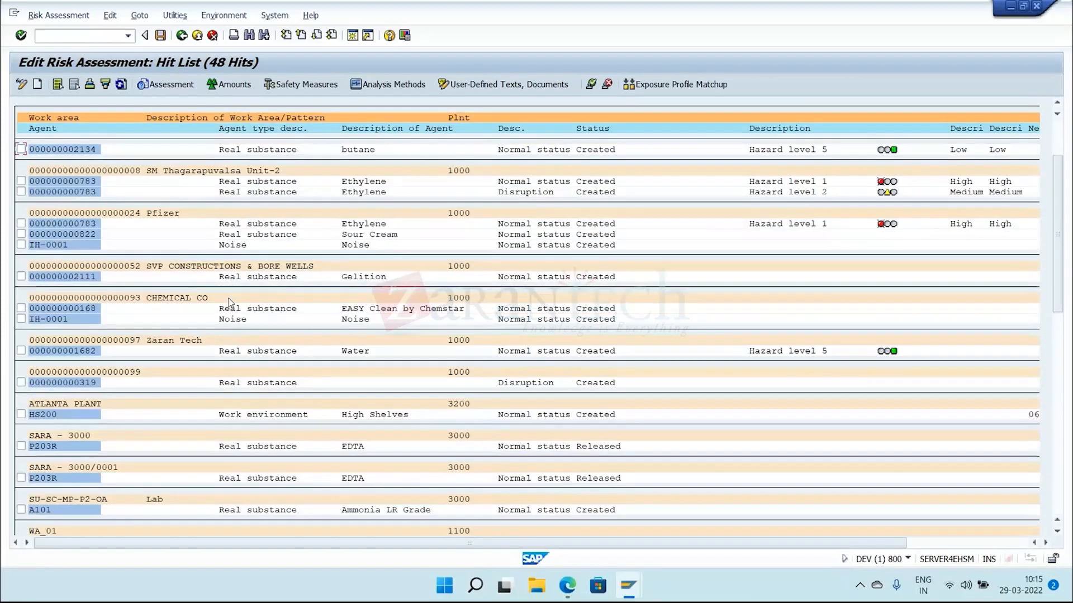
{"action": "left_click_drag", "start_coordinate": [132, 298], "coordinate": [214, 307]}
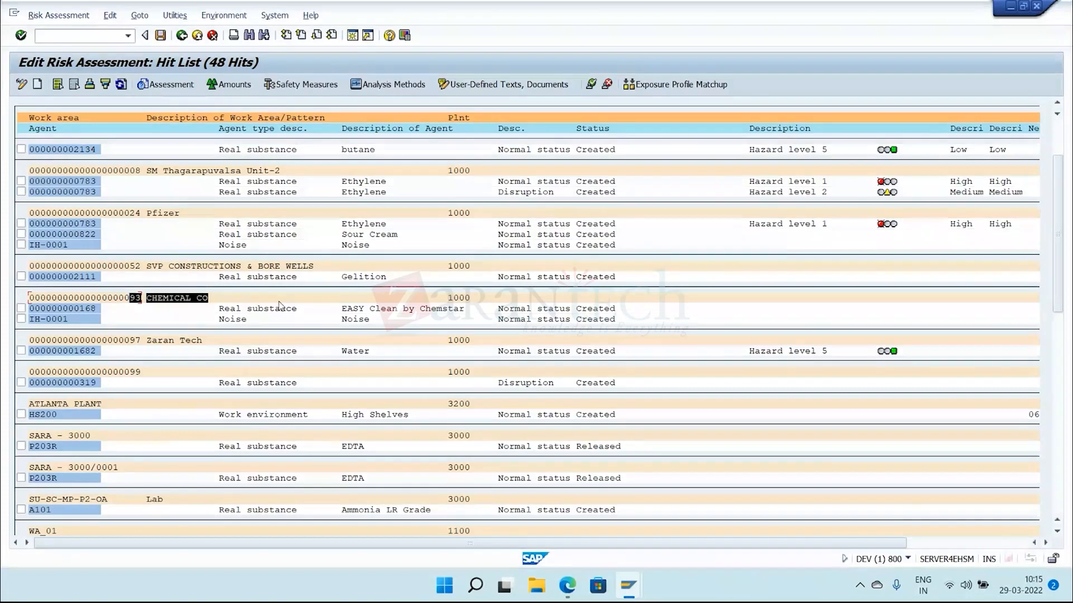
{"action": "left_click_drag", "start_coordinate": [279, 302], "coordinate": [119, 308]}
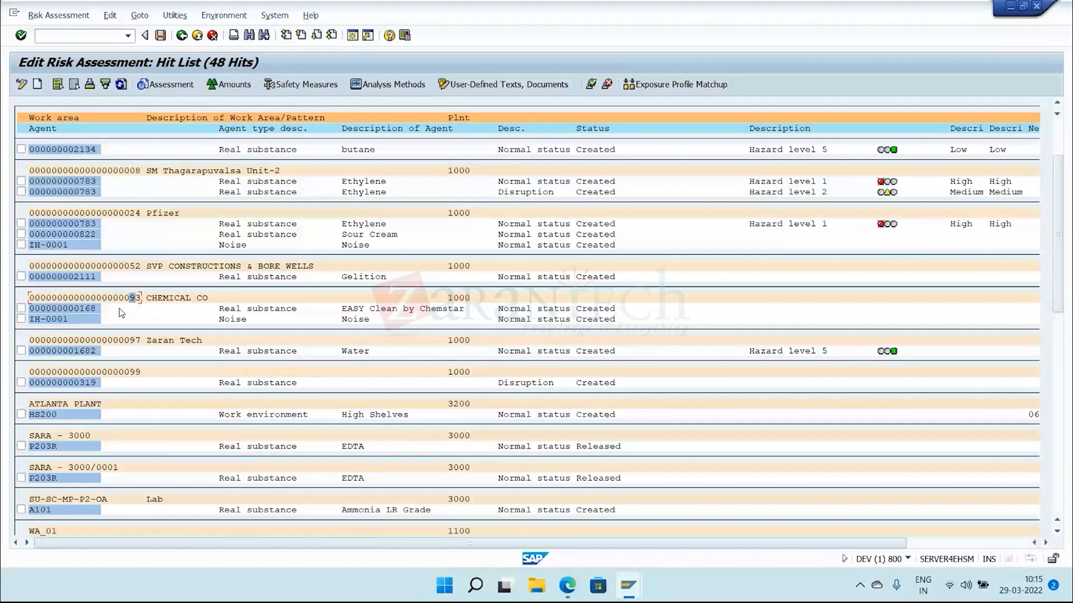
{"action": "left_click", "coordinate": [119, 309]}
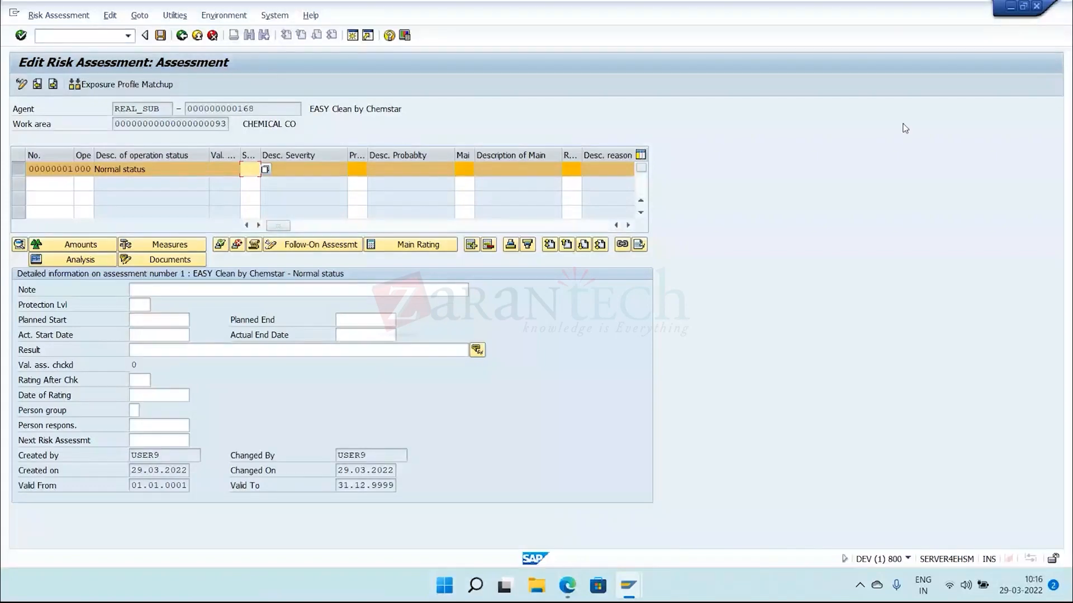
- Minimize the SAP and Teams meeting windows and switch to Google Chrome with a new tab ready for a search
{"action": "left_click", "coordinate": [1011, 8]}
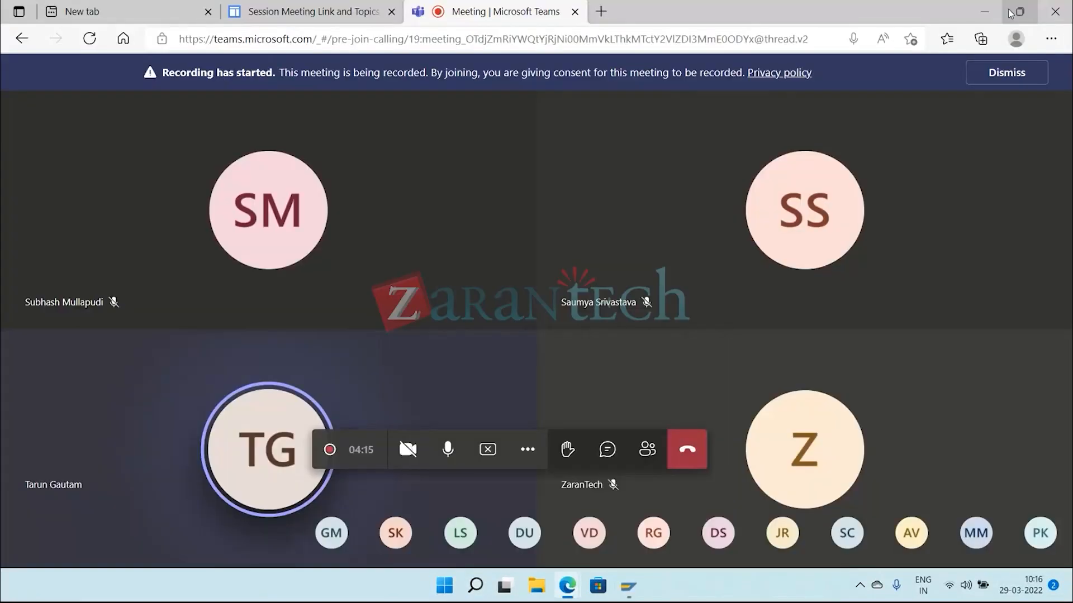
{"action": "left_click", "coordinate": [984, 7]}
{"action": "double_click", "coordinate": [26, 302]}
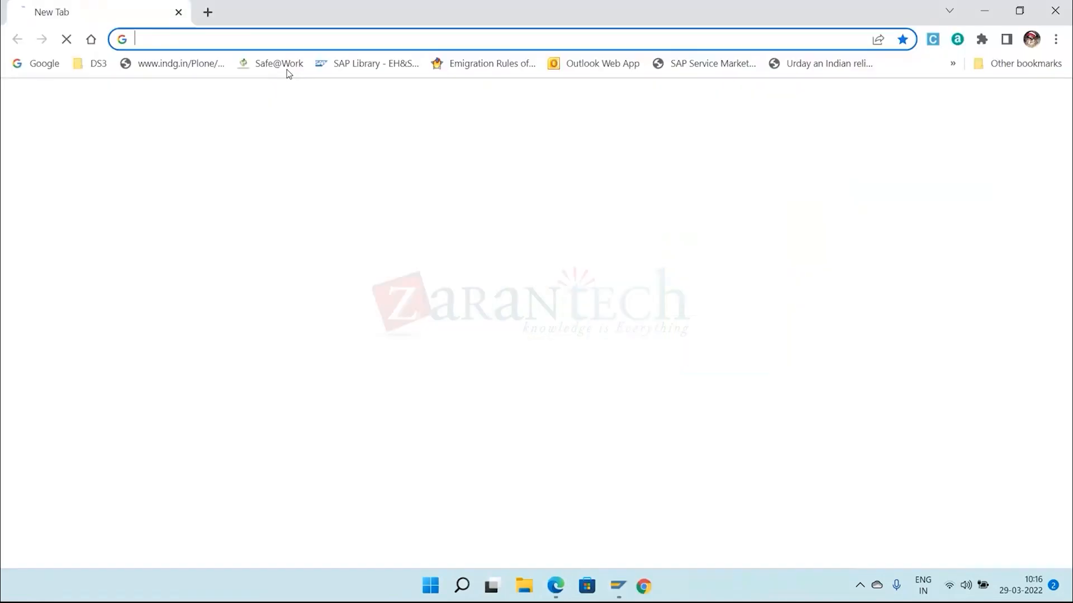
{"action": "left_click", "coordinate": [210, 11]}
{"action": "left_click", "coordinate": [220, 37]}
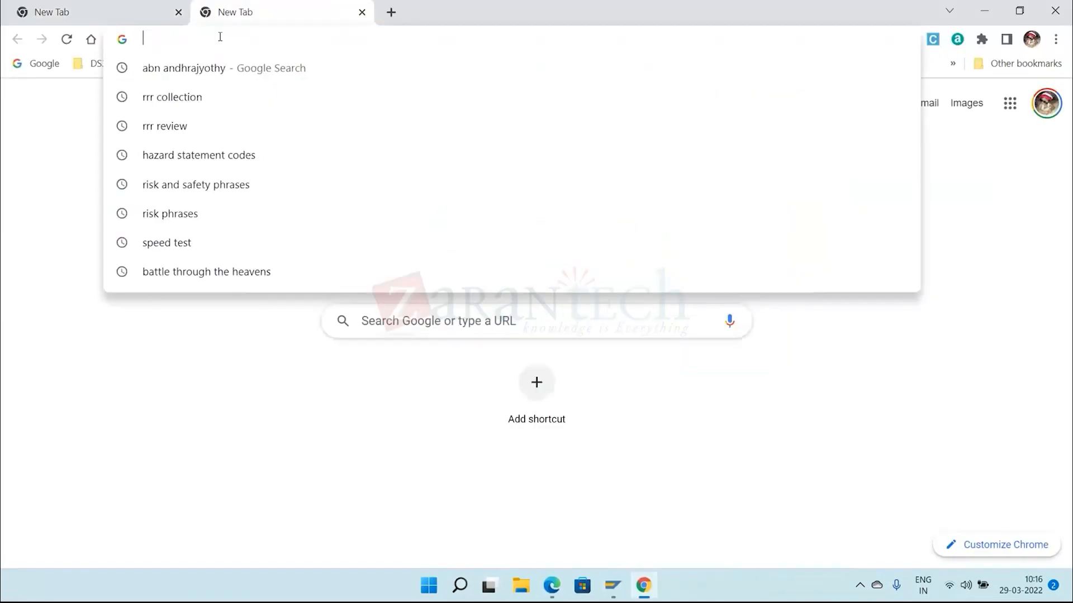
- Search Google for "safety risk matrix 3x3" and enlarge the 3 x 3 Risk Matrix image from QHSE Support
{"action": "type", "text": "saf"}
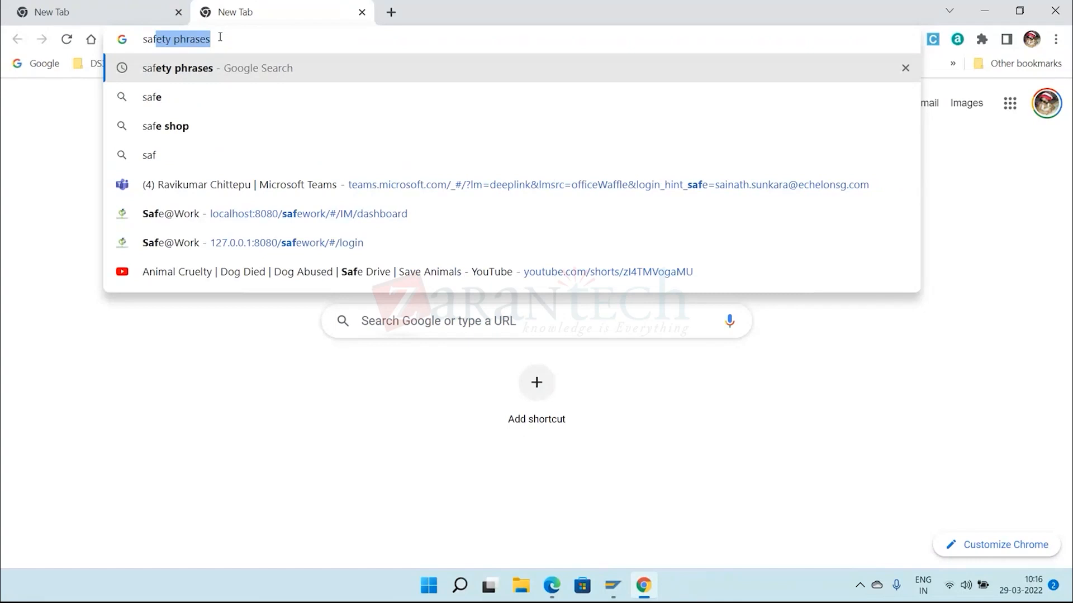
{"action": "type", "text": "ety"}
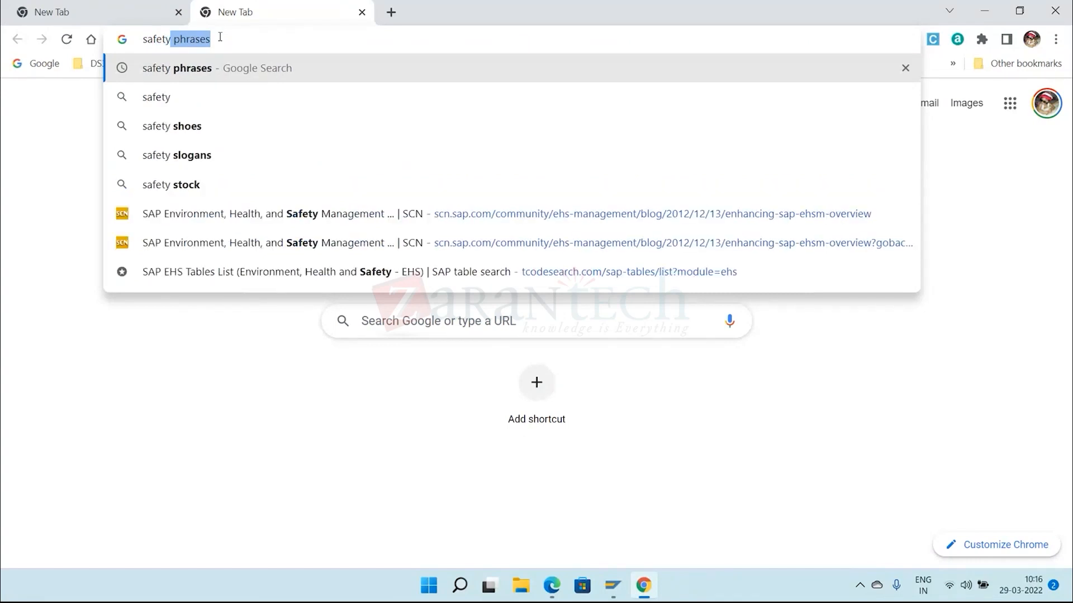
{"action": "type", "text": " ri"}
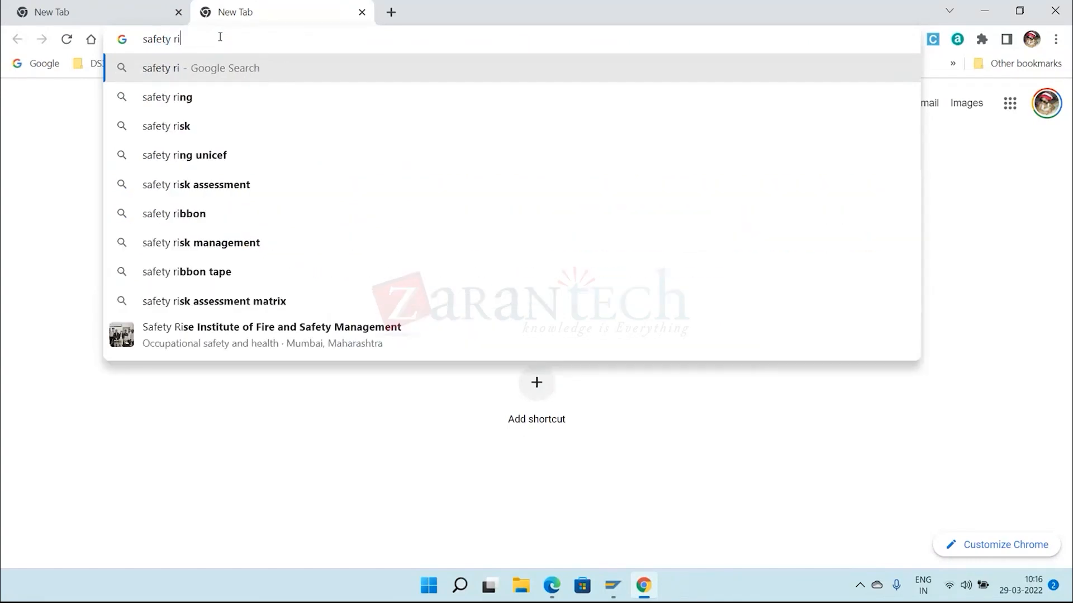
{"action": "type", "text": "sk m"}
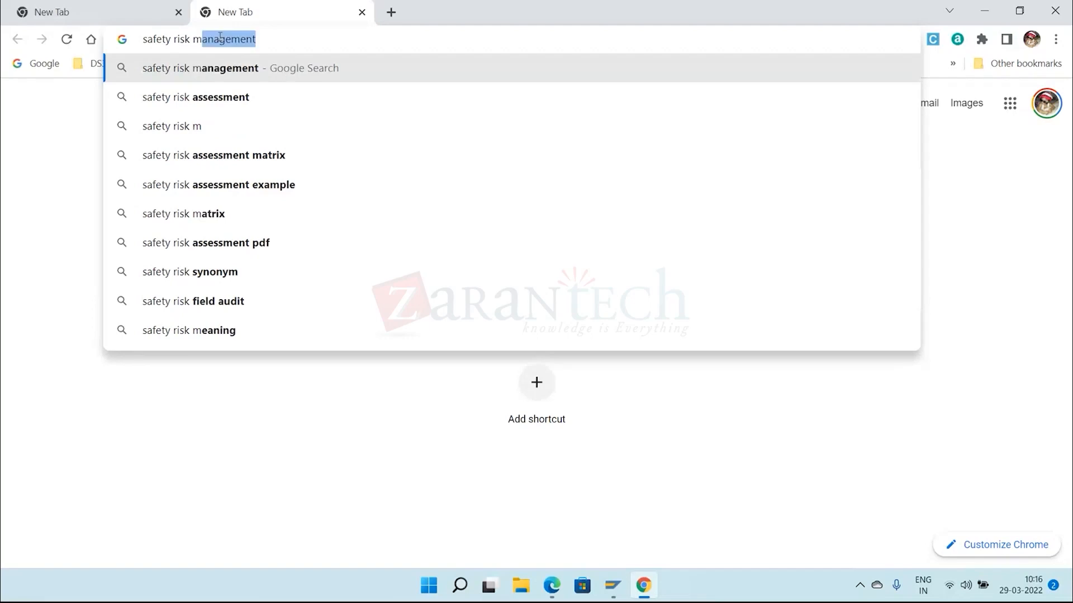
{"action": "type", "text": "atr"}
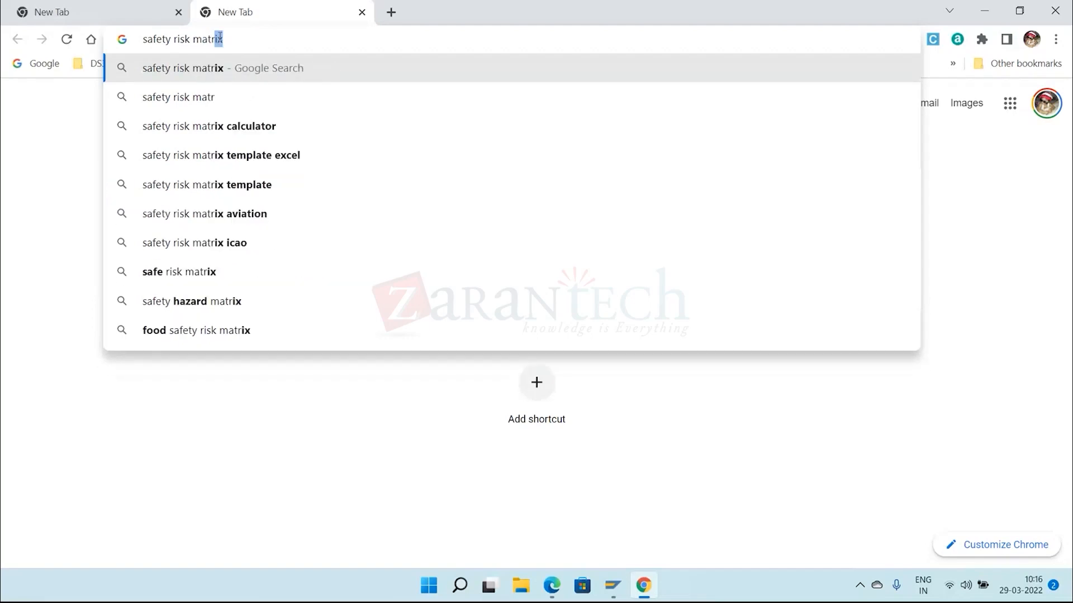
{"action": "type", "text": "ix"}
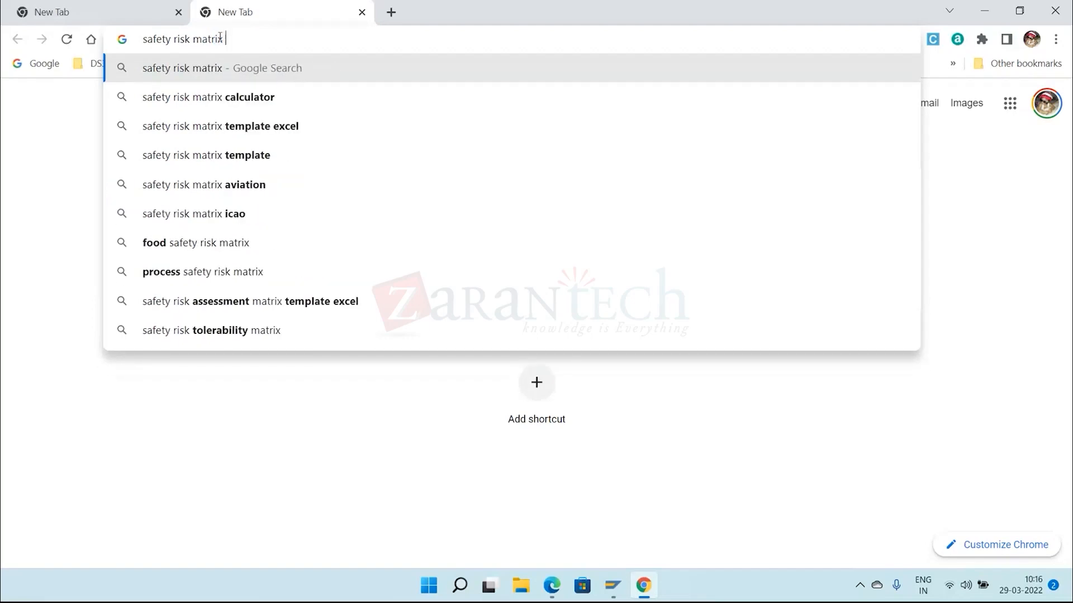
{"action": "type", "text": " 3"}
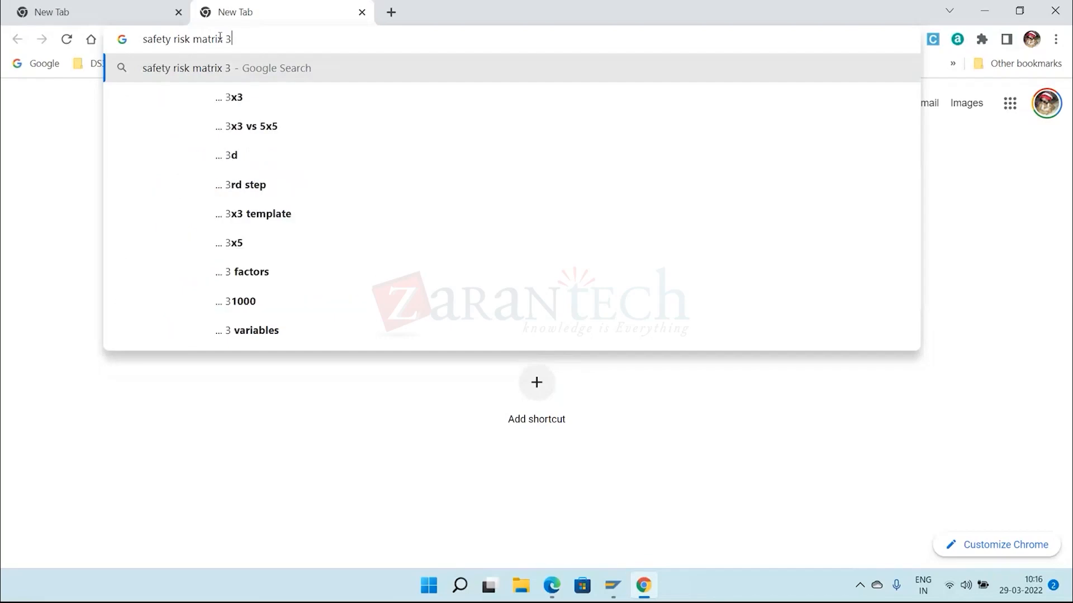
{"action": "left_click", "coordinate": [302, 104]}
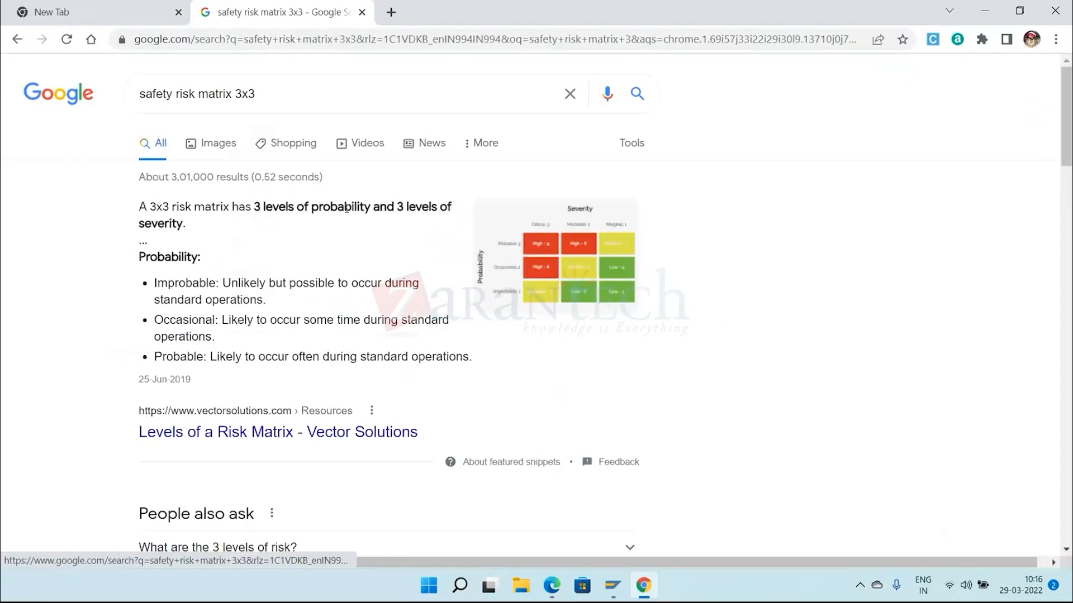
{"action": "left_click", "coordinate": [215, 144]}
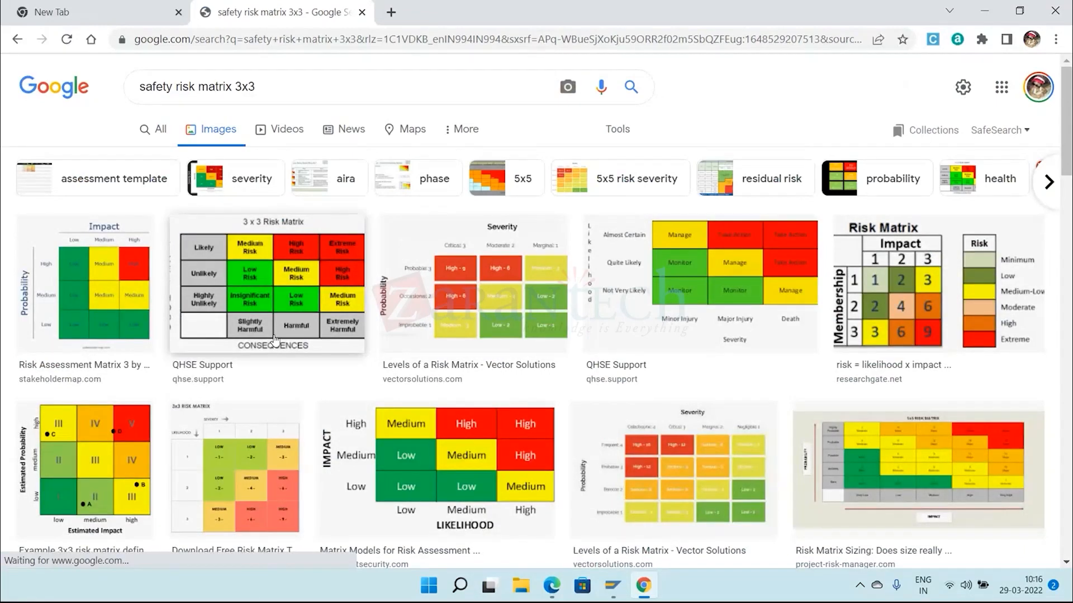
{"action": "left_click", "coordinate": [280, 282]}
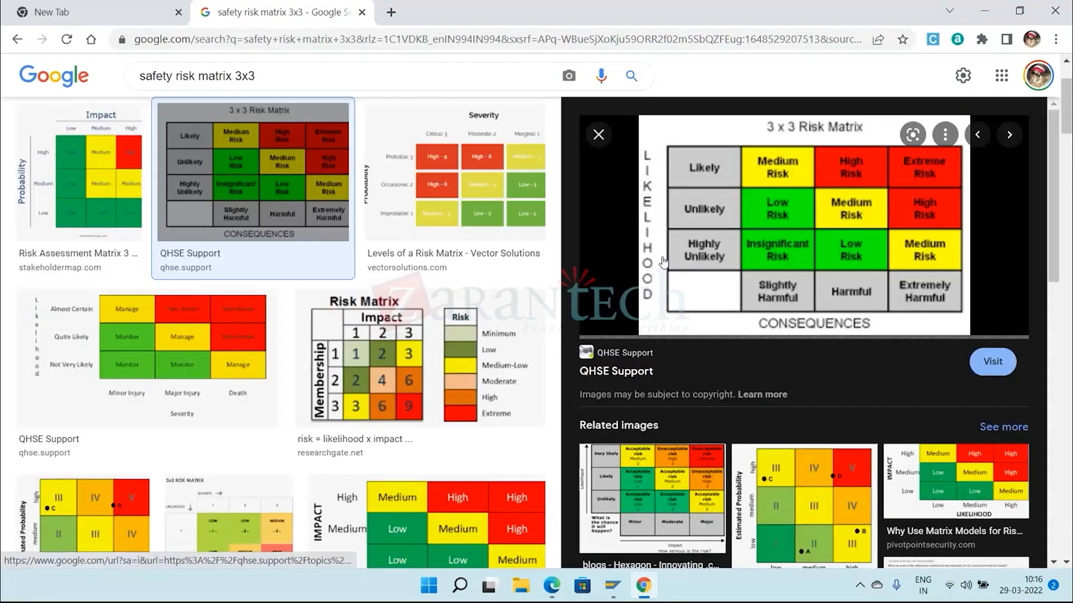
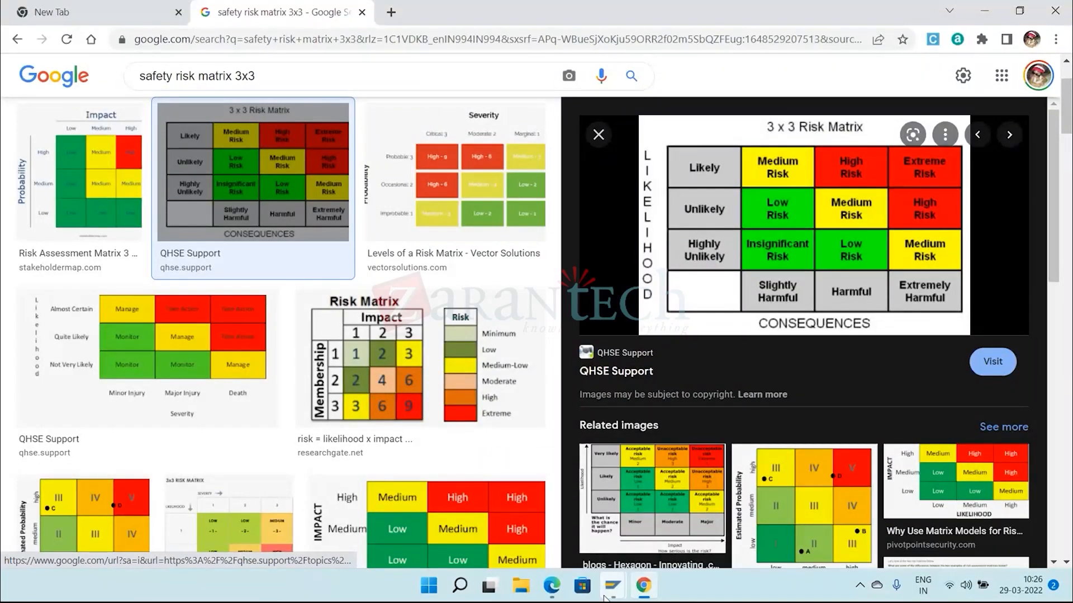
- Switch back to the SAP risk assessment and set the protection level to 001, Quality of Protection Level 1
{"action": "mouse_move", "coordinate": [605, 599]}
{"action": "left_click", "coordinate": [618, 515]}
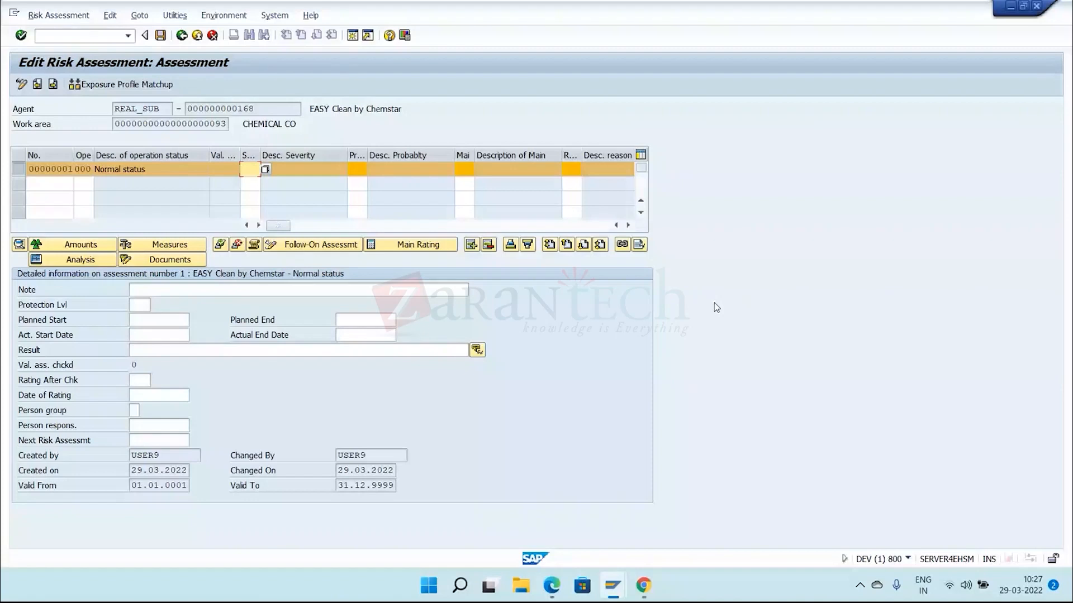
{"action": "left_click", "coordinate": [168, 289]}
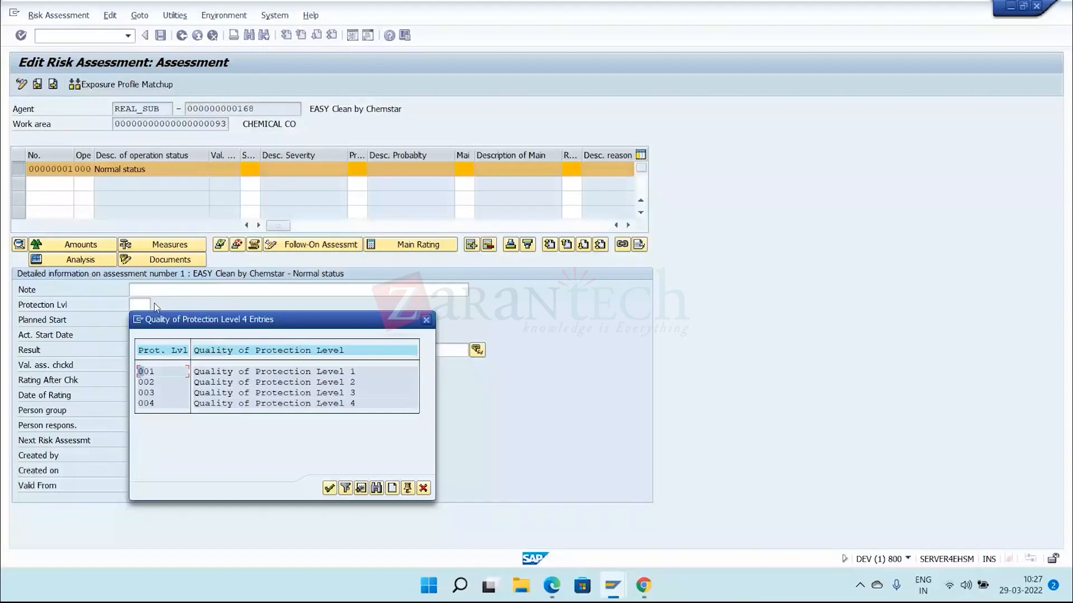
{"action": "key", "text": "Return"}
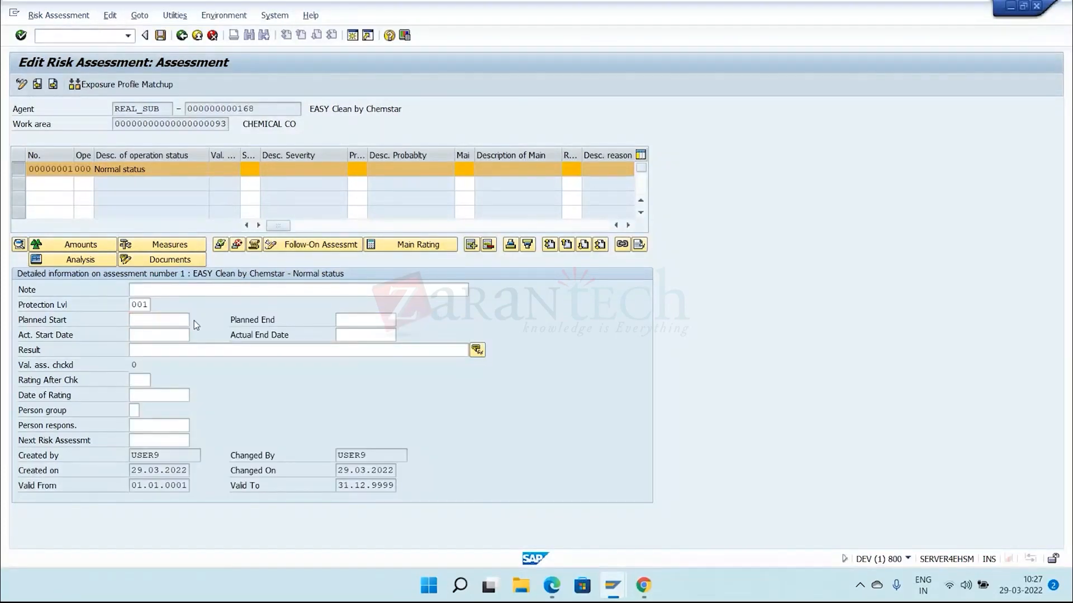
- Set both the planned start and the planned end of the assessment to 29.03.2022
{"action": "left_click", "coordinate": [196, 324]}
{"action": "double_click", "coordinate": [169, 315]}
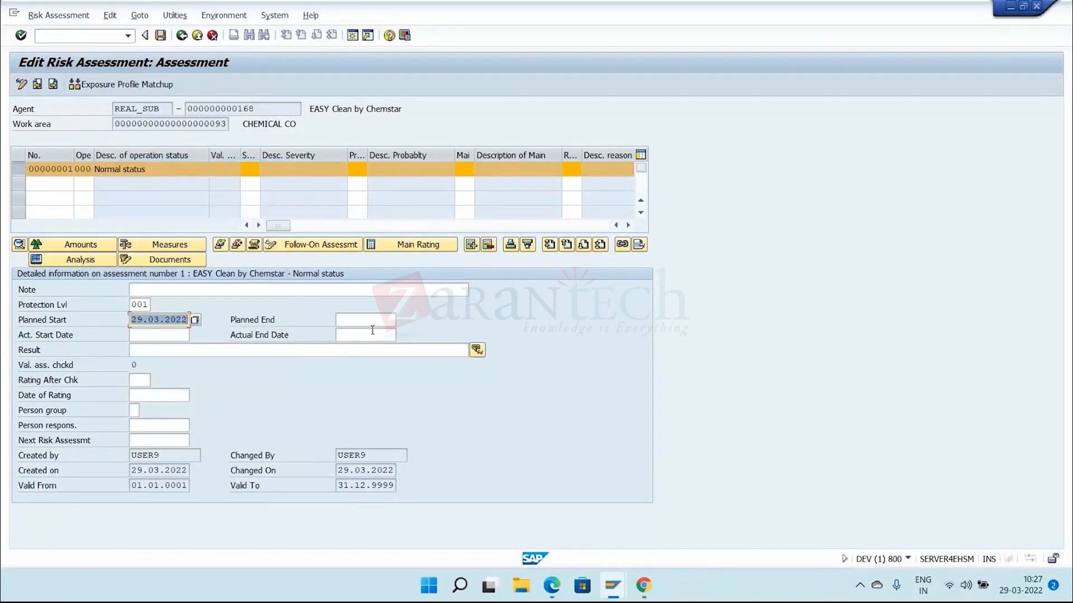
{"action": "left_click", "coordinate": [376, 322]}
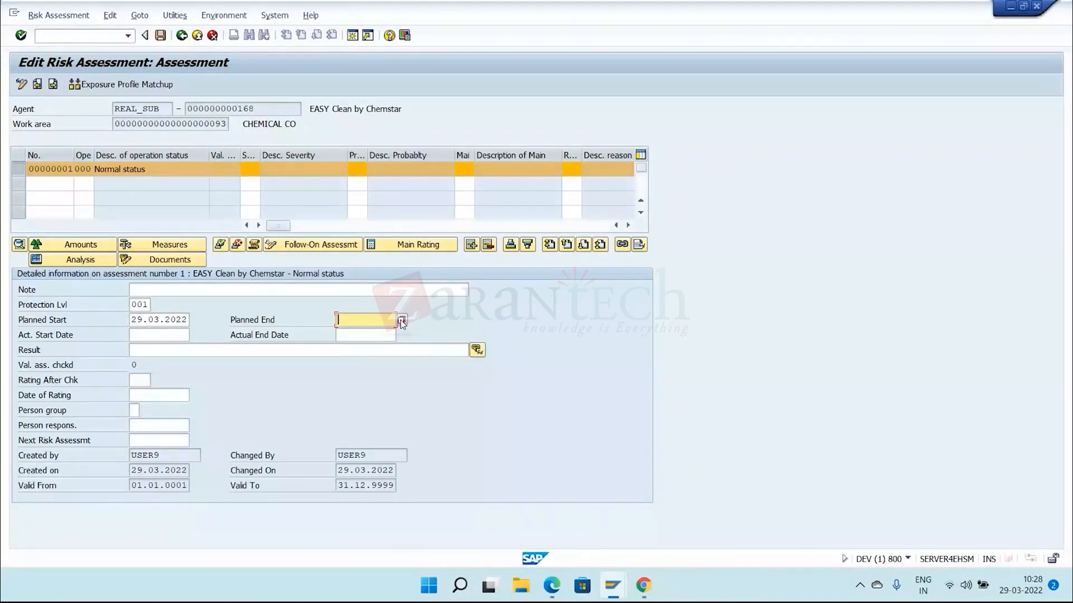
{"action": "left_click", "coordinate": [402, 321]}
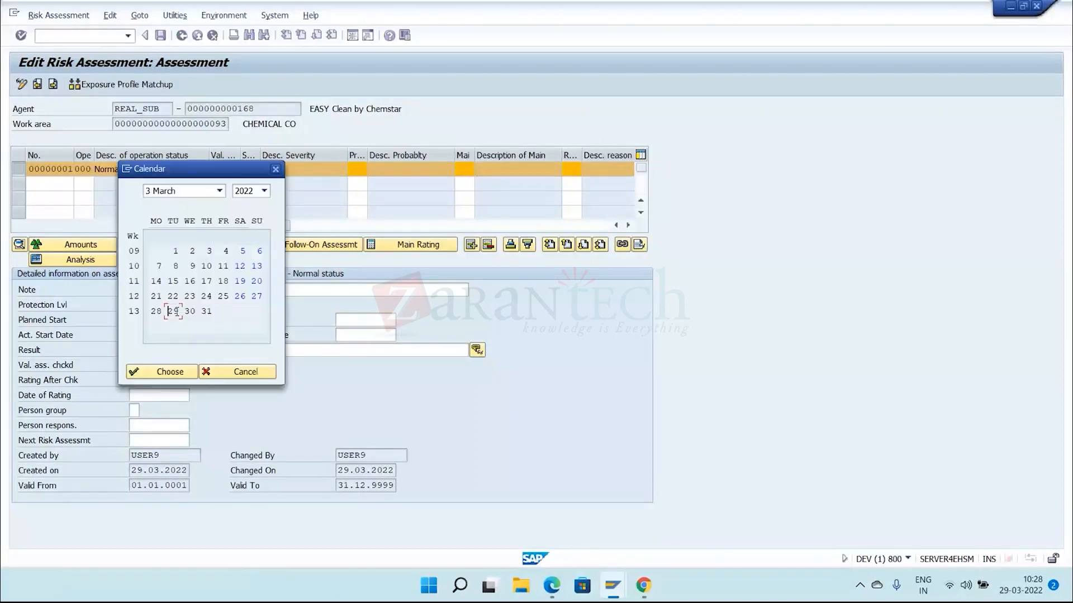
{"action": "double_click", "coordinate": [174, 311]}
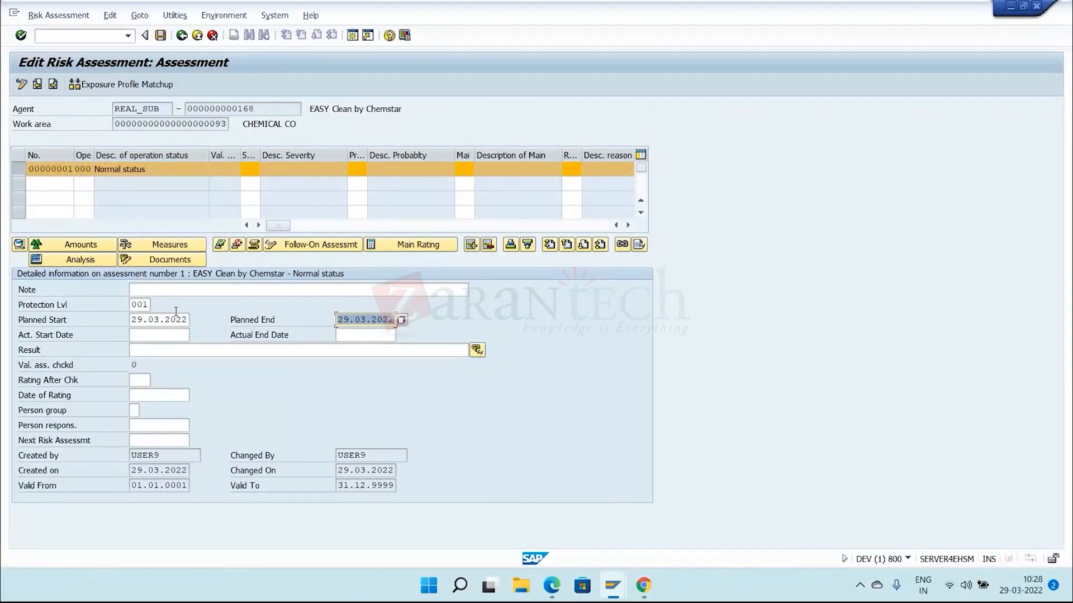
- Set the actual start date to 29.03.2022 and the actual end date to 30.03.2022
{"action": "left_click", "coordinate": [153, 336]}
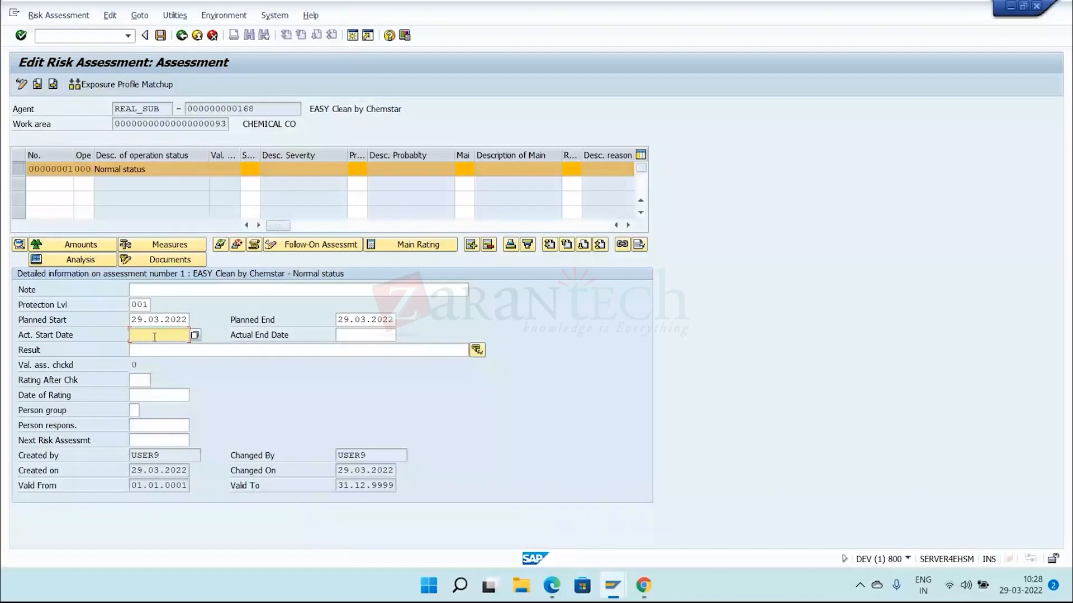
{"action": "left_click", "coordinate": [195, 335]}
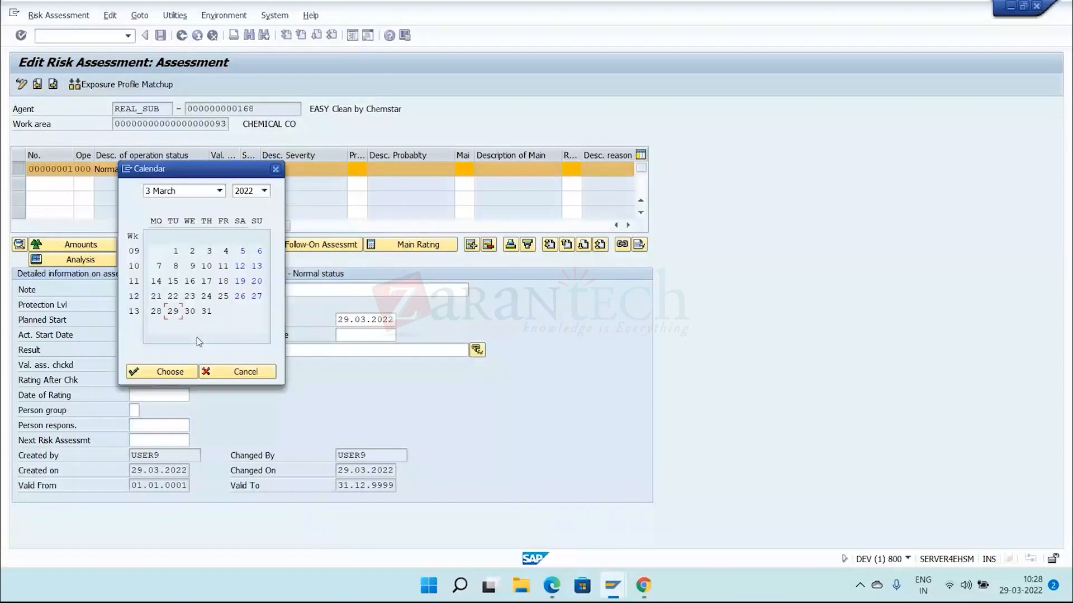
{"action": "double_click", "coordinate": [173, 310]}
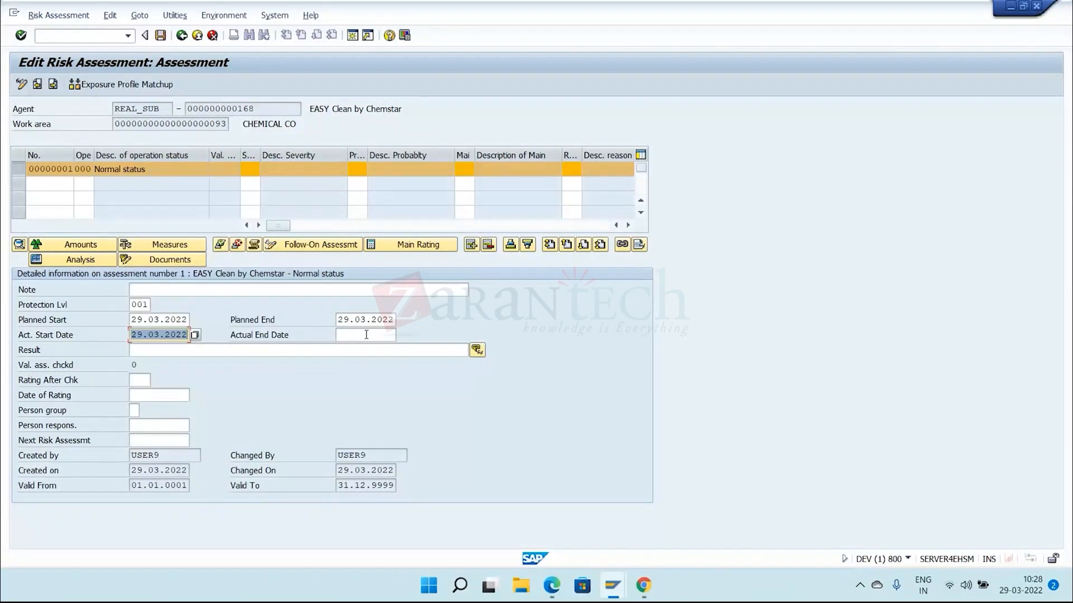
{"action": "left_click", "coordinate": [366, 335]}
{"action": "key", "text": "F4"}
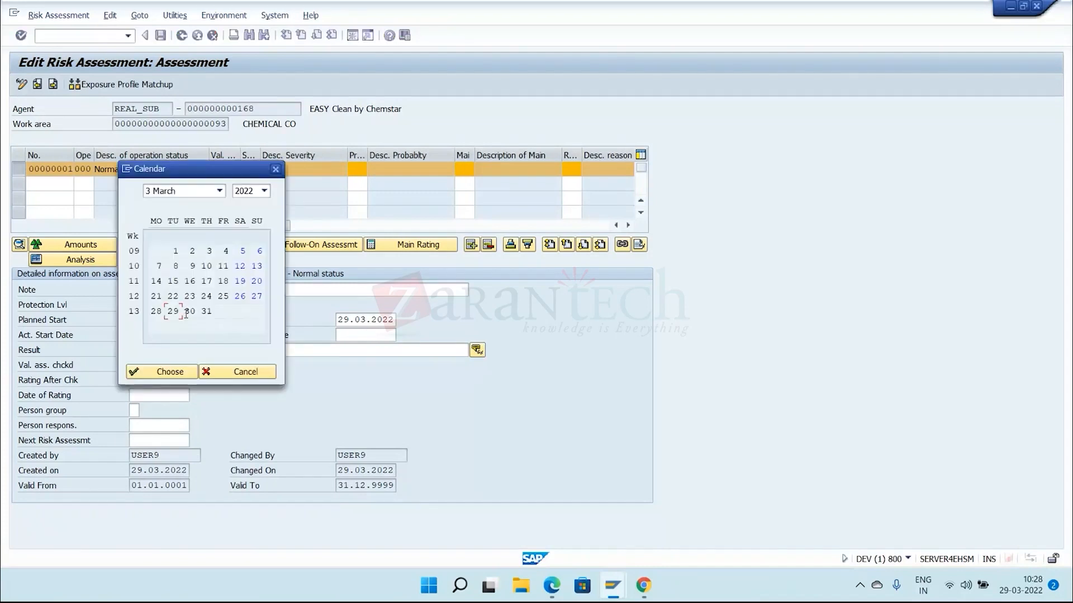
{"action": "double_click", "coordinate": [189, 311]}
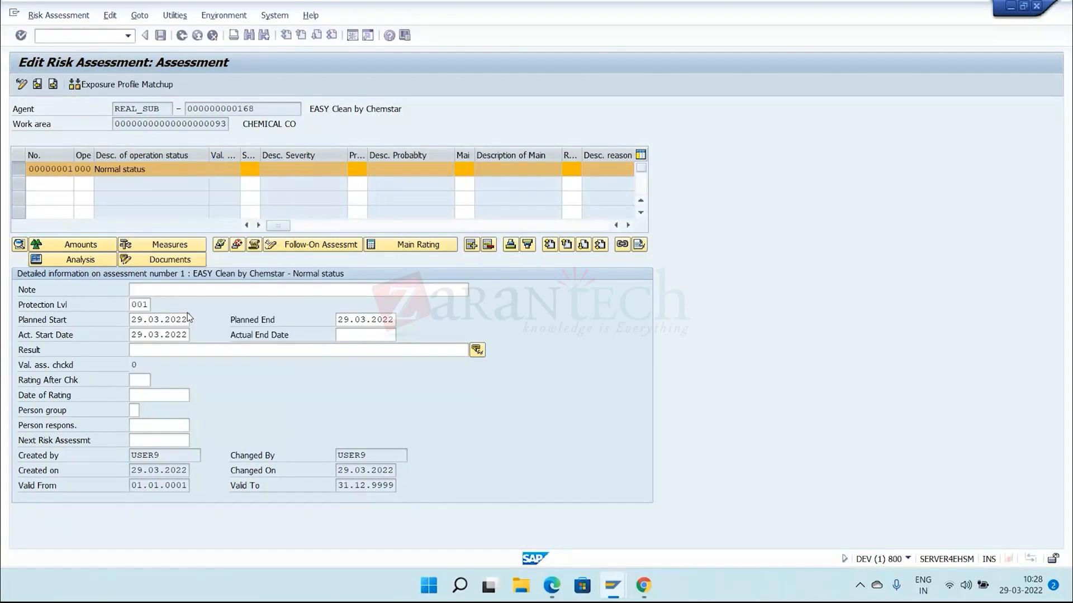
- Enter "EXPLANATION OF THE RESULT OF RA" as the result and view it in the long text editor, permanently allowing the template file replacement
{"action": "left_click", "coordinate": [210, 349]}
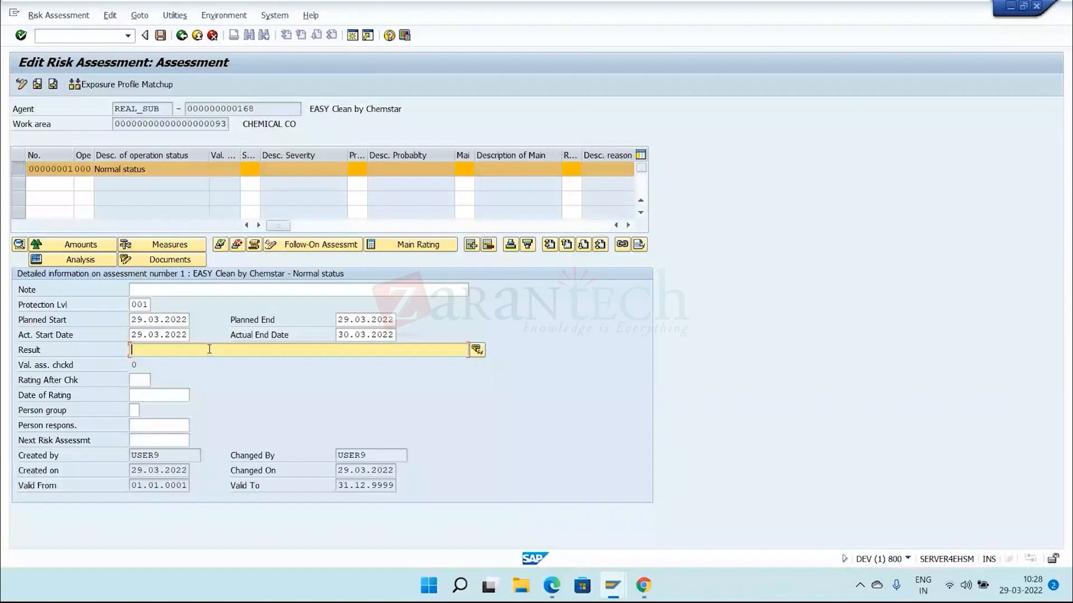
{"action": "type", "text": "EXPLANATION OF THE RESULT OF RA"}
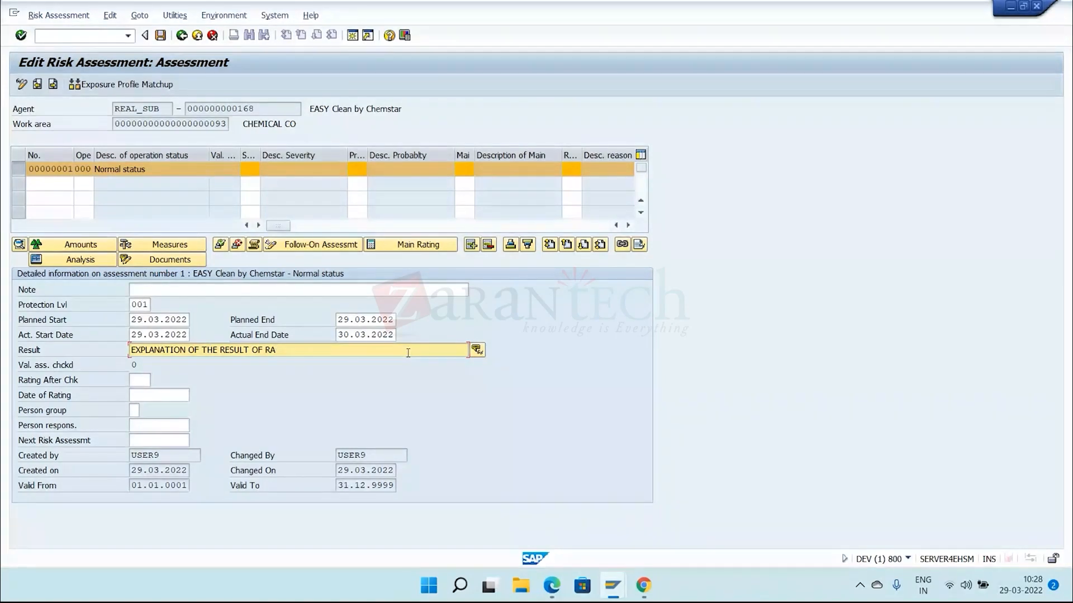
{"action": "left_click", "coordinate": [477, 351]}
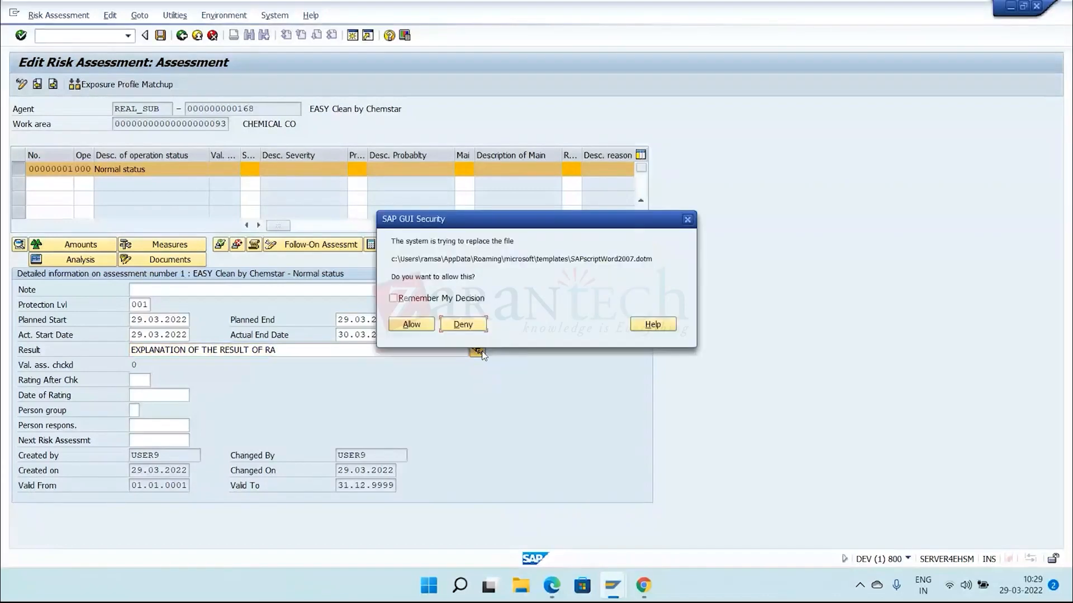
{"action": "left_click", "coordinate": [441, 298]}
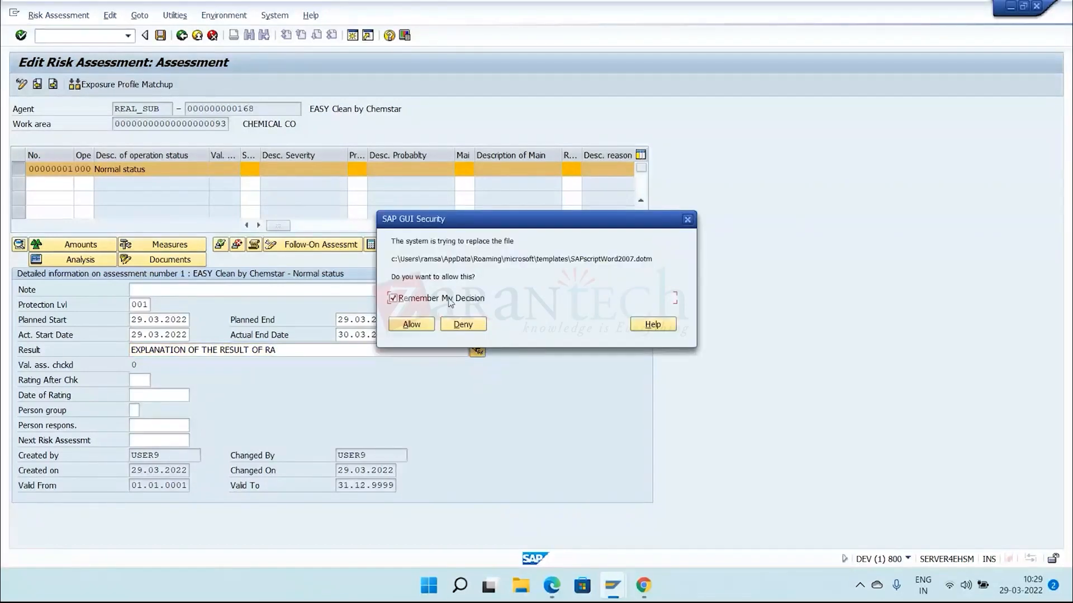
{"action": "left_click", "coordinate": [412, 325]}
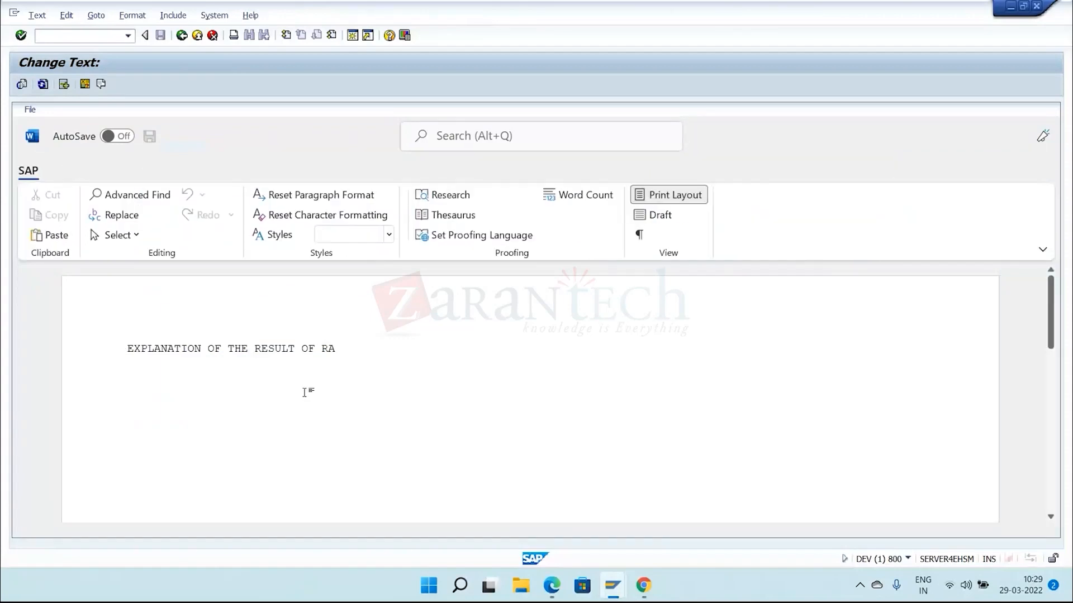
{"action": "left_click", "coordinate": [183, 36]}
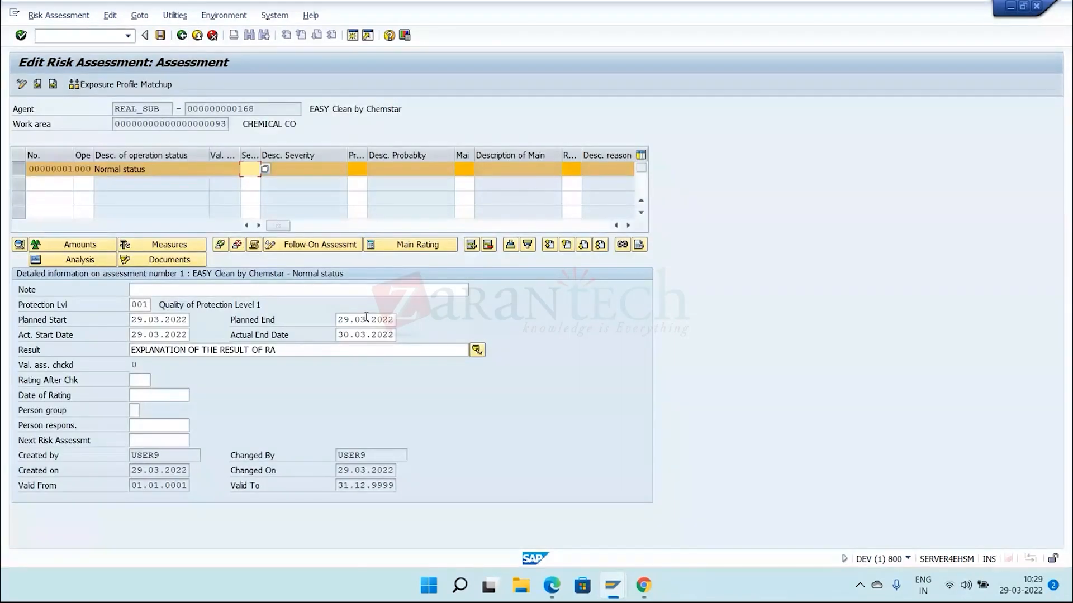
{"action": "left_click", "coordinate": [142, 379]}
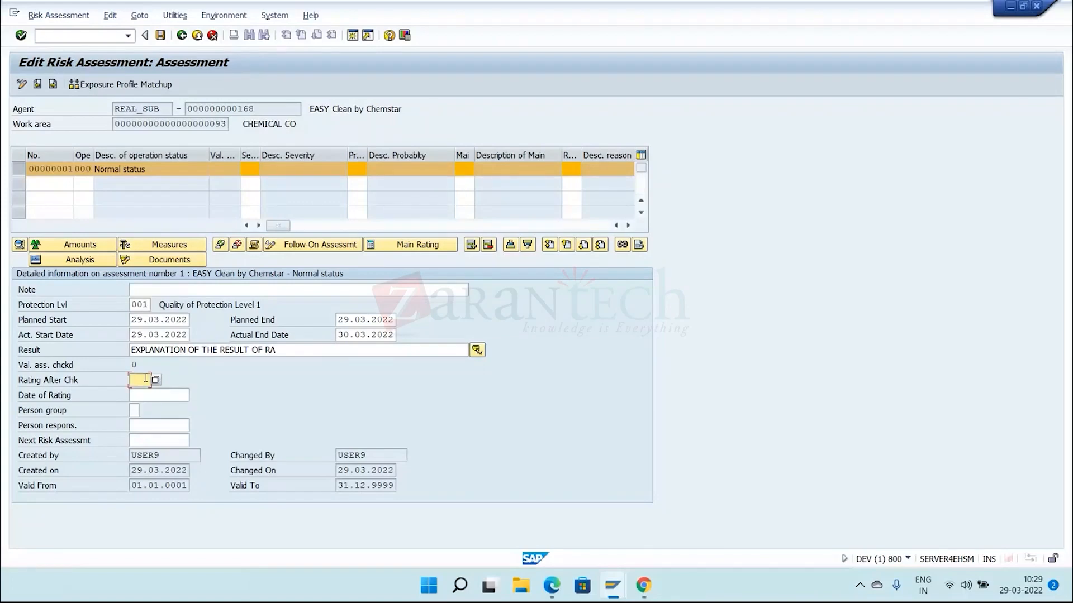
{"action": "left_click", "coordinate": [156, 380]}
{"action": "left_click", "coordinate": [302, 328]}
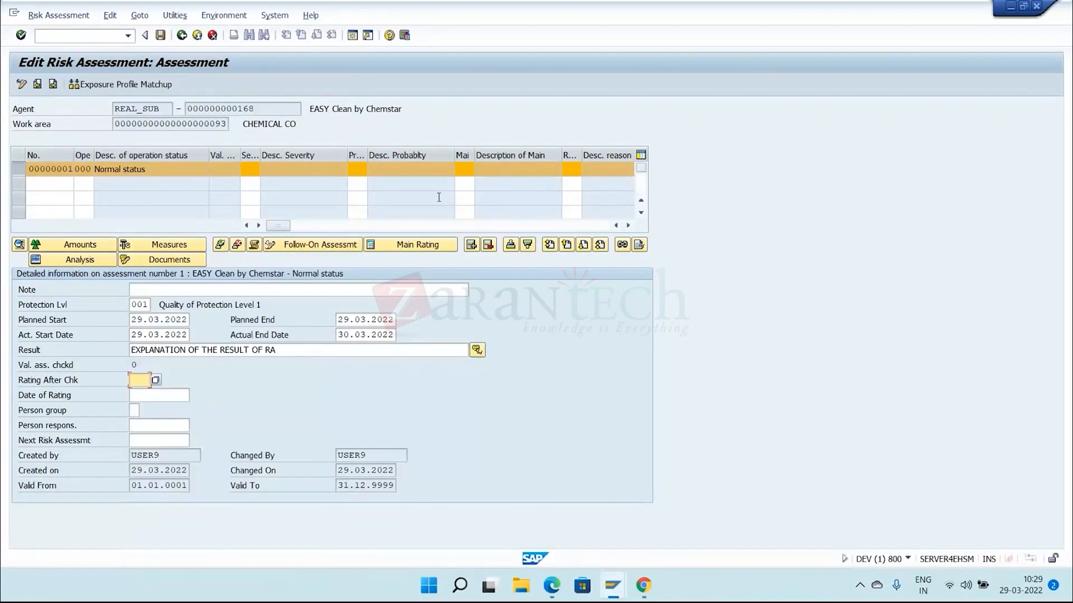
- Assign an employee from the unrestricted personnel search as the person responsible for the assessment, and save the risk assessment
{"action": "left_click", "coordinate": [146, 425]}
{"action": "left_click", "coordinate": [196, 426]}
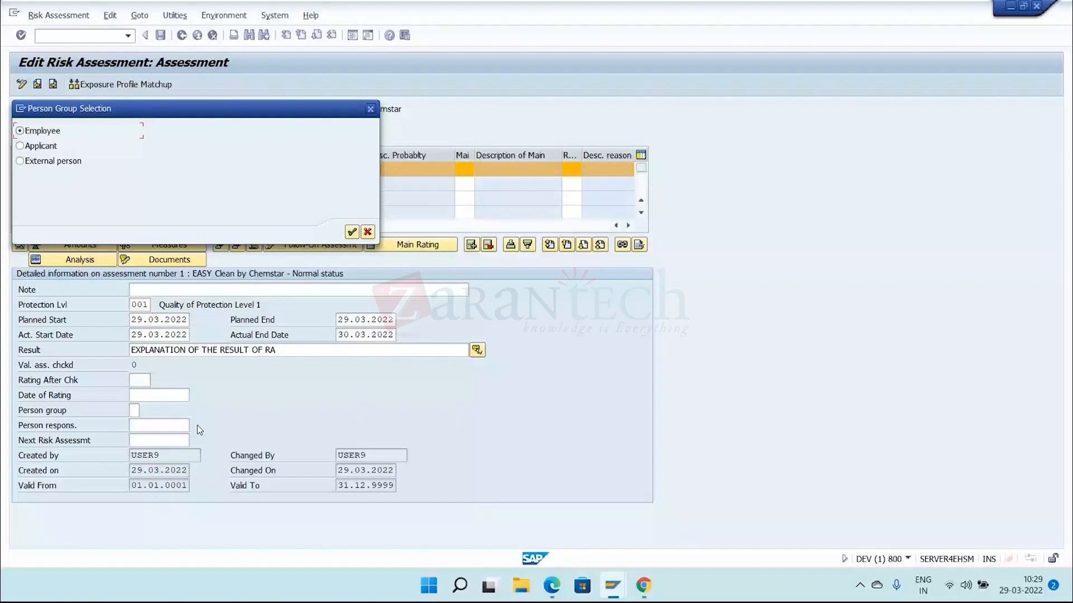
{"action": "left_click", "coordinate": [351, 232]}
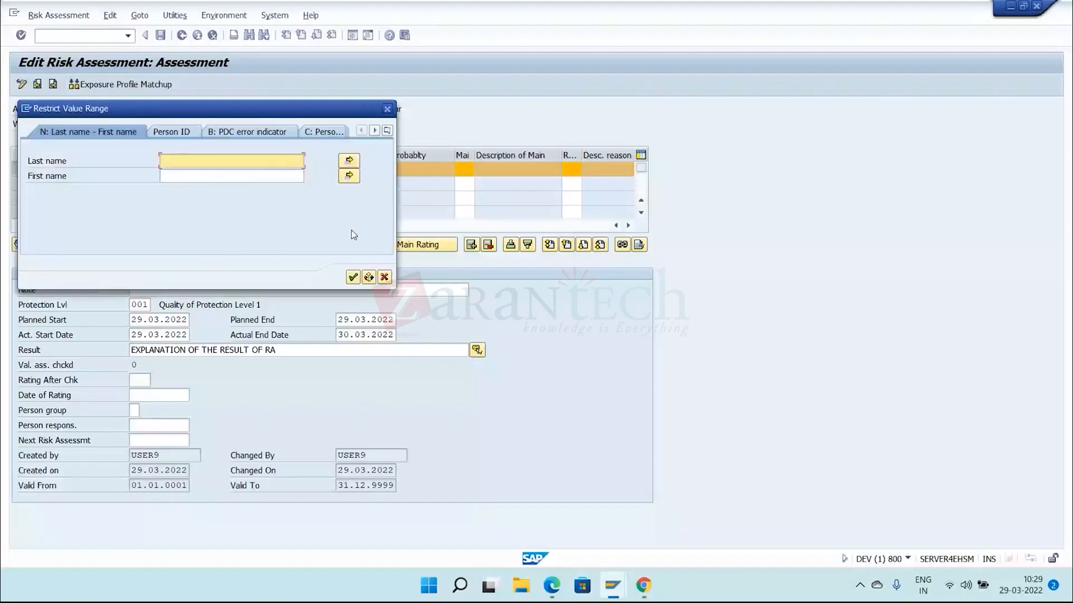
{"action": "left_click", "coordinate": [353, 281]}
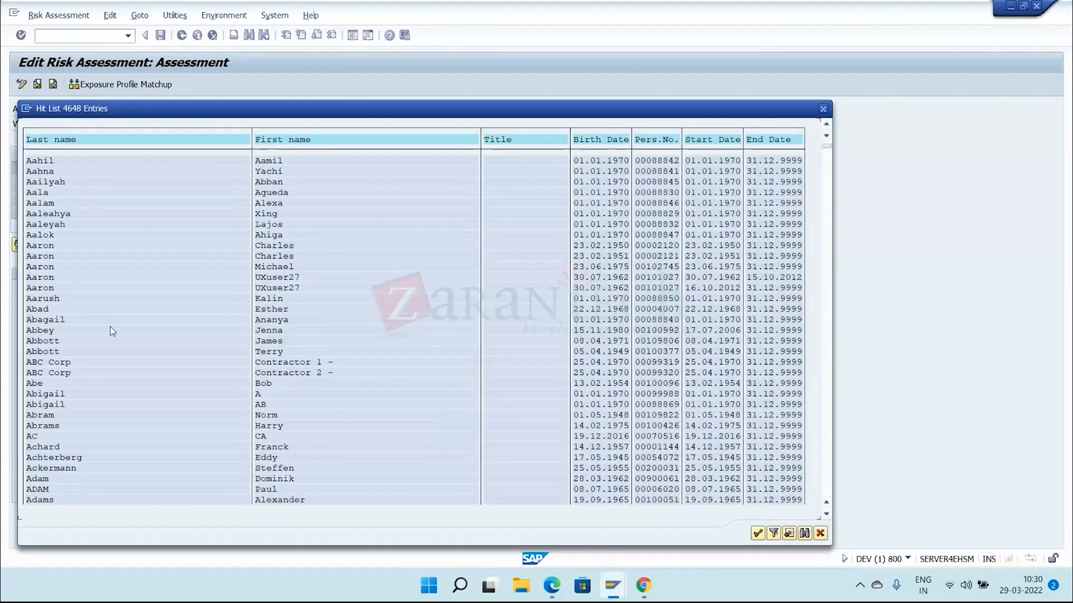
{"action": "double_click", "coordinate": [90, 312]}
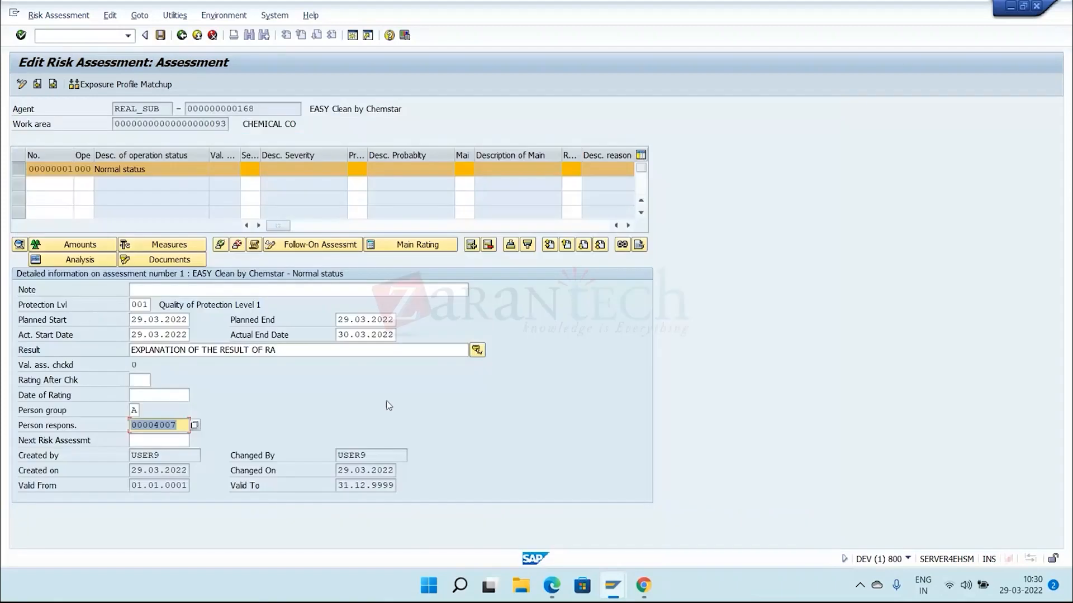
{"action": "left_click", "coordinate": [153, 442]}
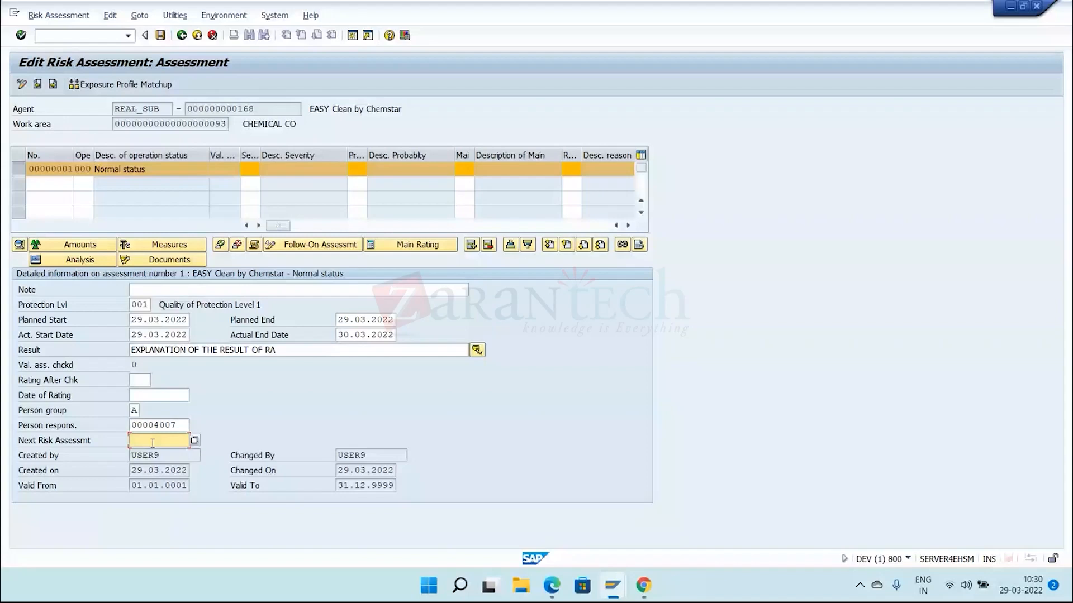
{"action": "key", "text": "Return"}
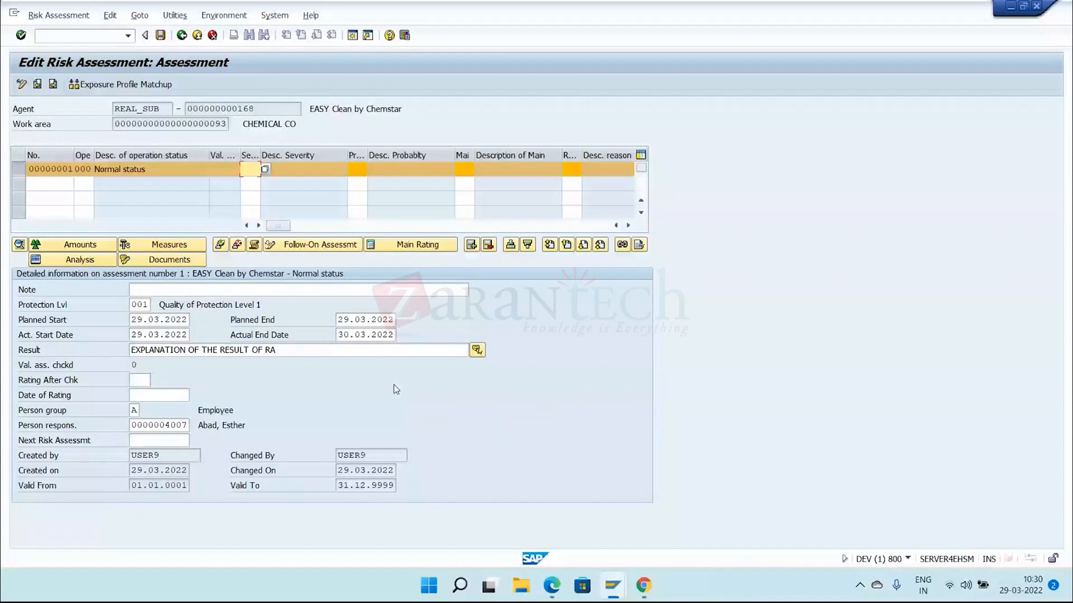
{"action": "key", "text": "ctrl+s"}
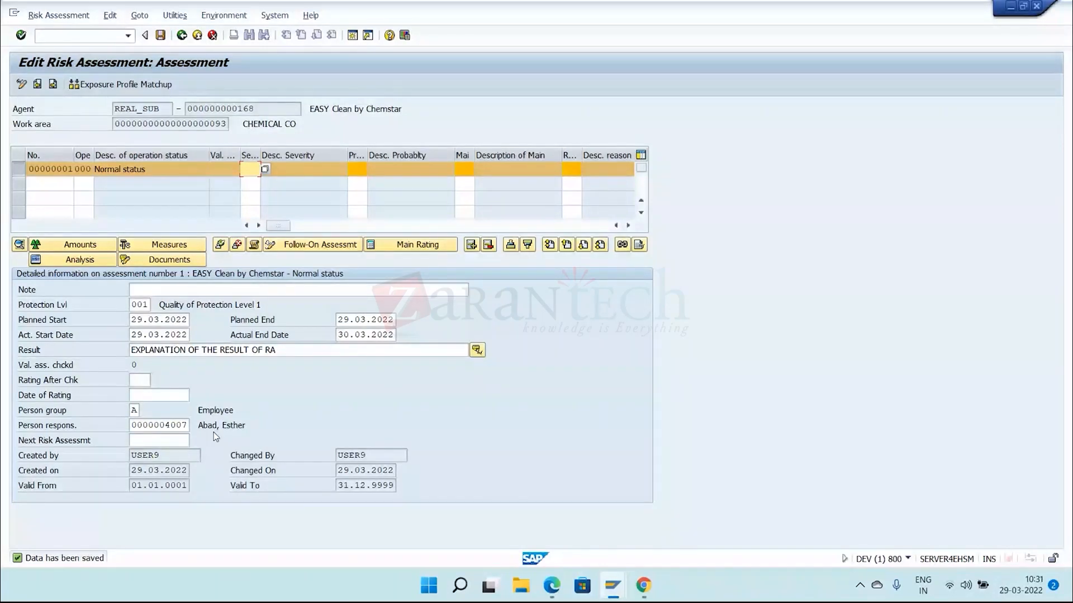
- Review the available quality of protection levels for the assessment without changing the current selection
{"action": "left_click", "coordinate": [257, 426]}
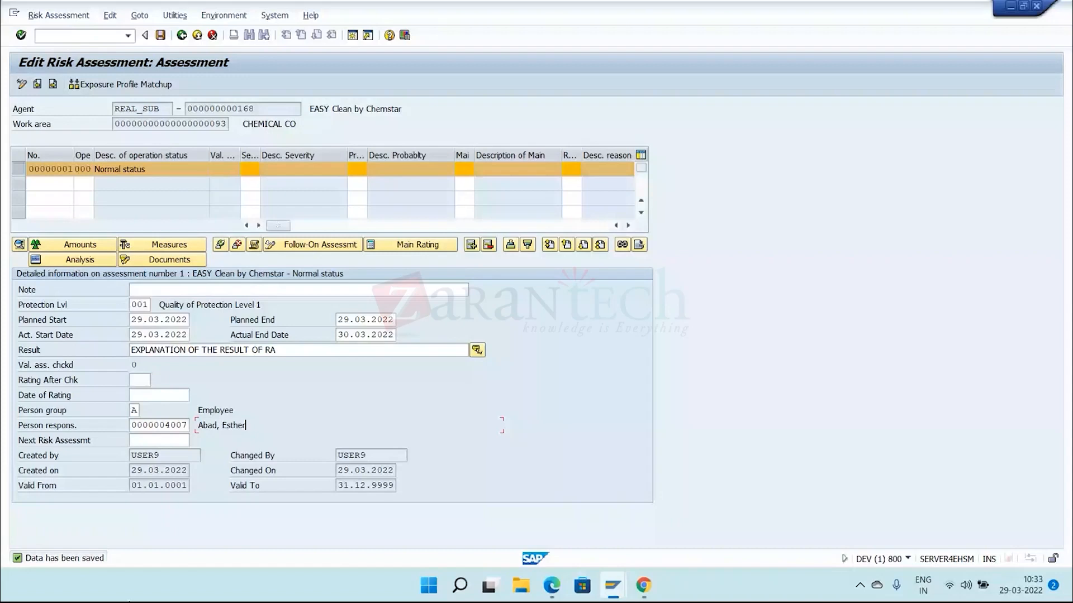
{"action": "left_click", "coordinate": [143, 307]}
{"action": "left_click", "coordinate": [155, 304]}
{"action": "left_click", "coordinate": [331, 404]}
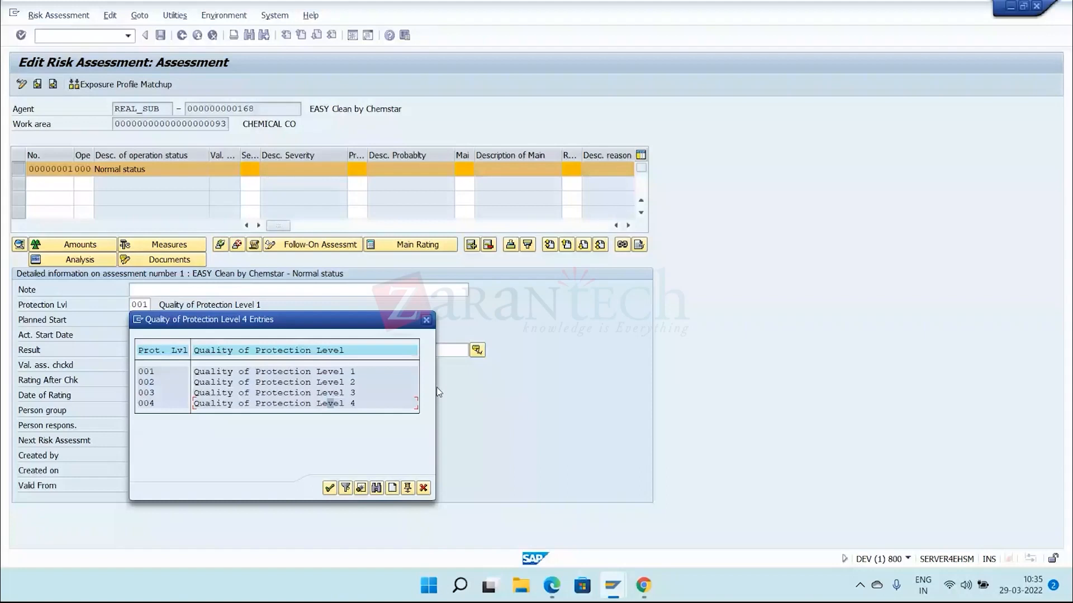
{"action": "left_click", "coordinate": [426, 320]}
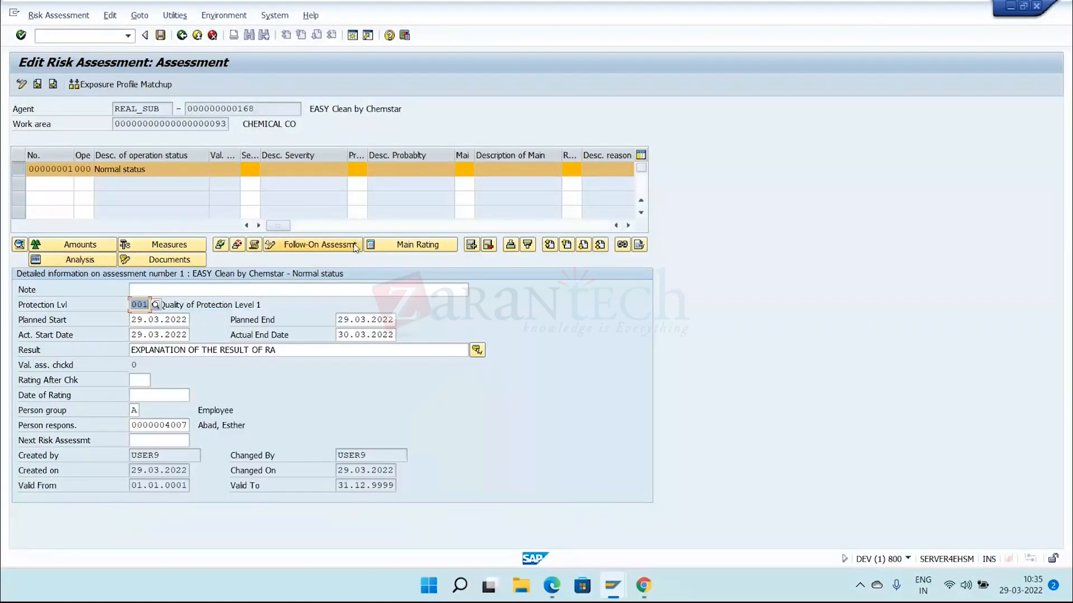
- Open the standard criteria of the assessment's analysis methods and consult the 3 x 3 risk matrix in Chrome before returning to SAP
{"action": "left_click", "coordinate": [75, 262]}
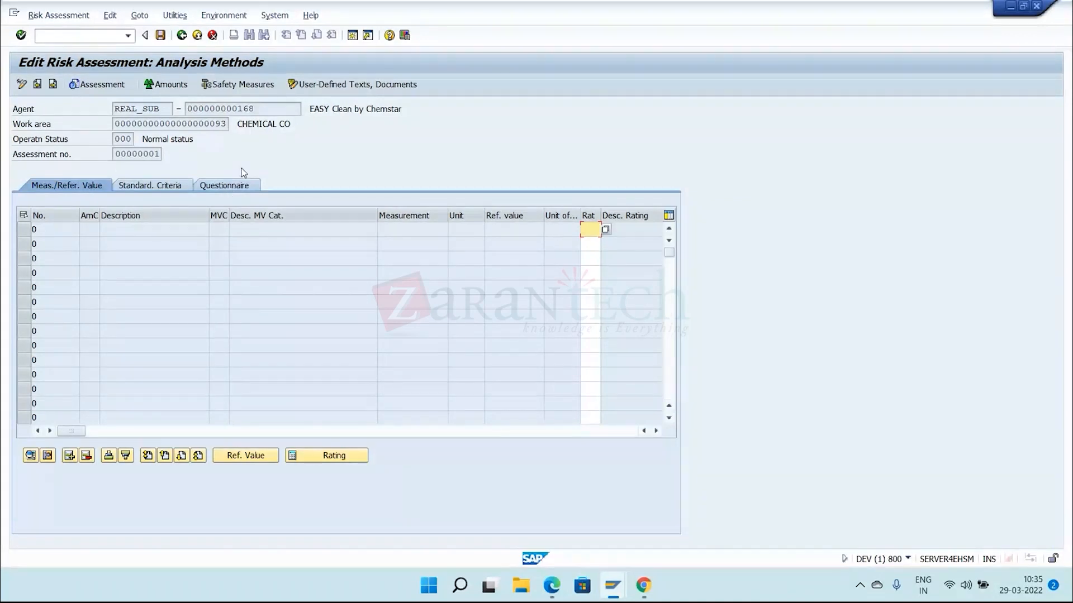
{"action": "left_click", "coordinate": [163, 190]}
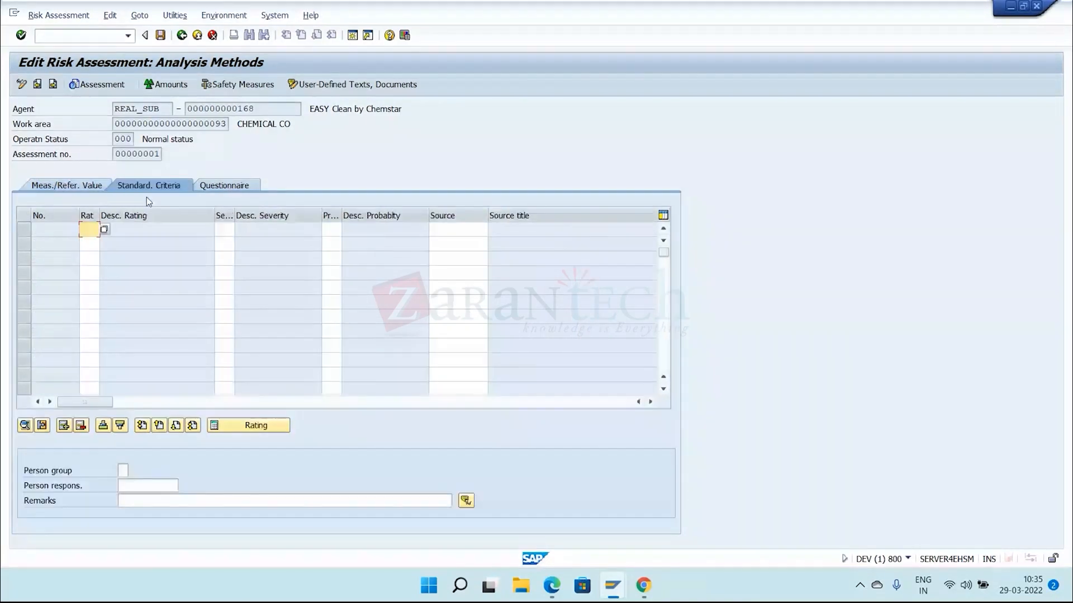
{"action": "left_click", "coordinate": [223, 229]}
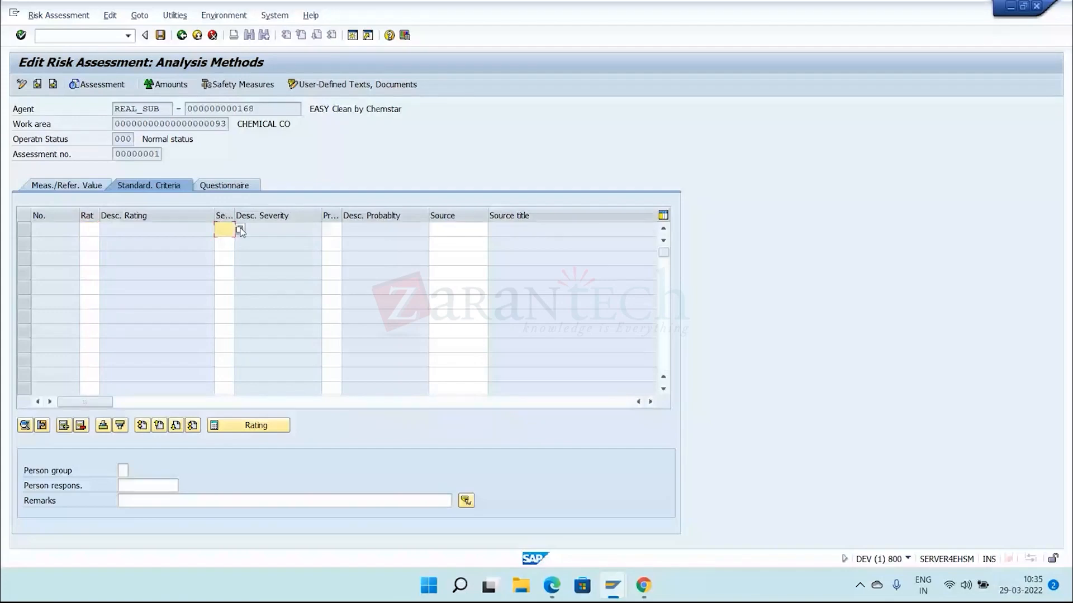
{"action": "left_click", "coordinate": [645, 585]}
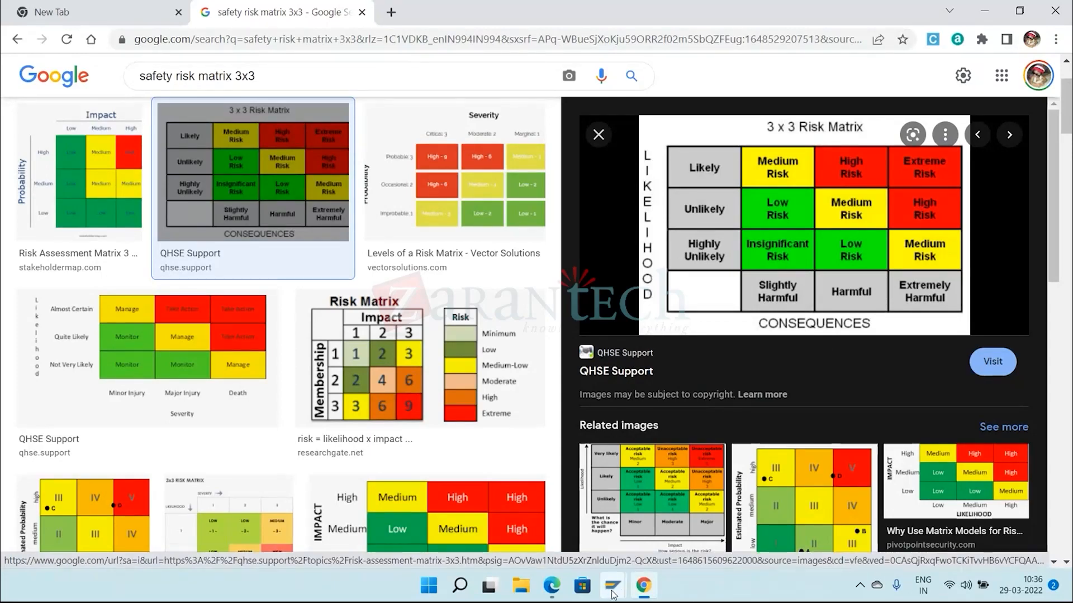
{"action": "mouse_move", "coordinate": [613, 593]}
{"action": "left_click", "coordinate": [645, 519]}
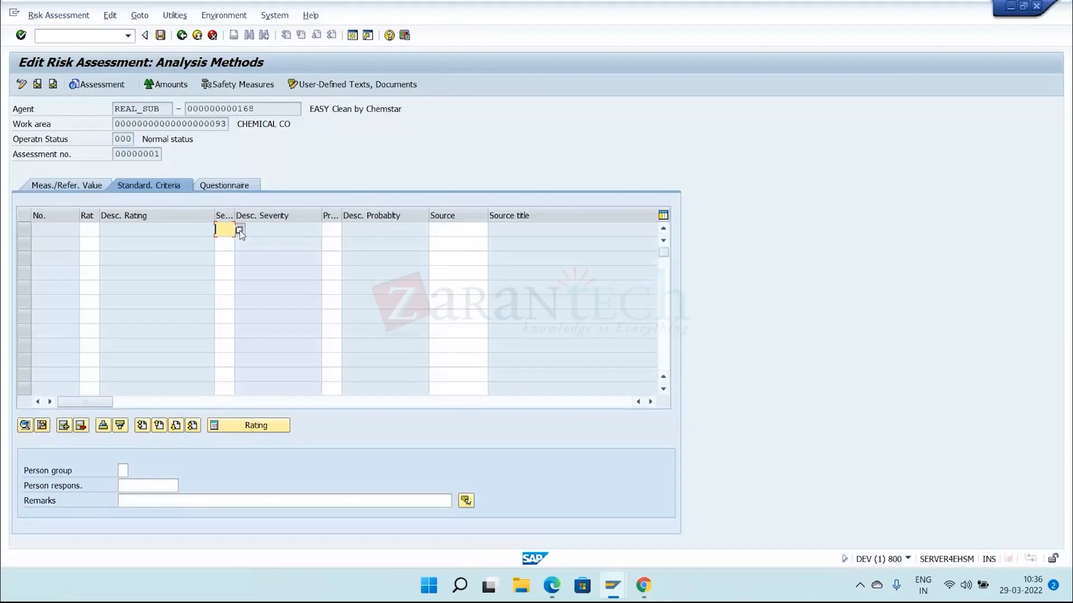
- Set the severity and the probability of the first standard criteria row to LOW and calculate its rating
{"action": "left_click", "coordinate": [240, 231]}
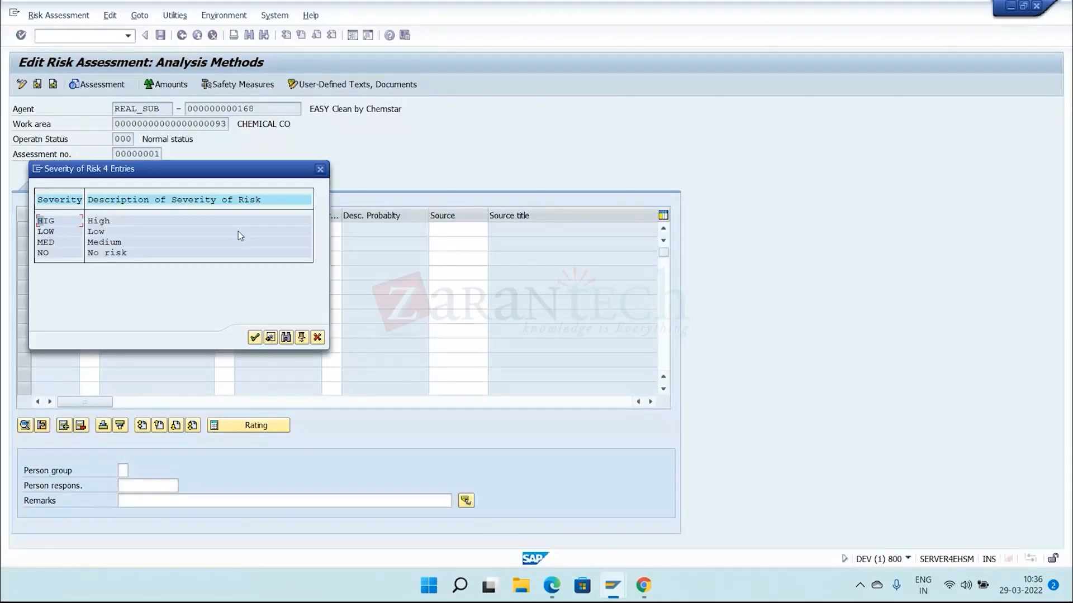
{"action": "double_click", "coordinate": [126, 233]}
{"action": "left_click", "coordinate": [338, 229]}
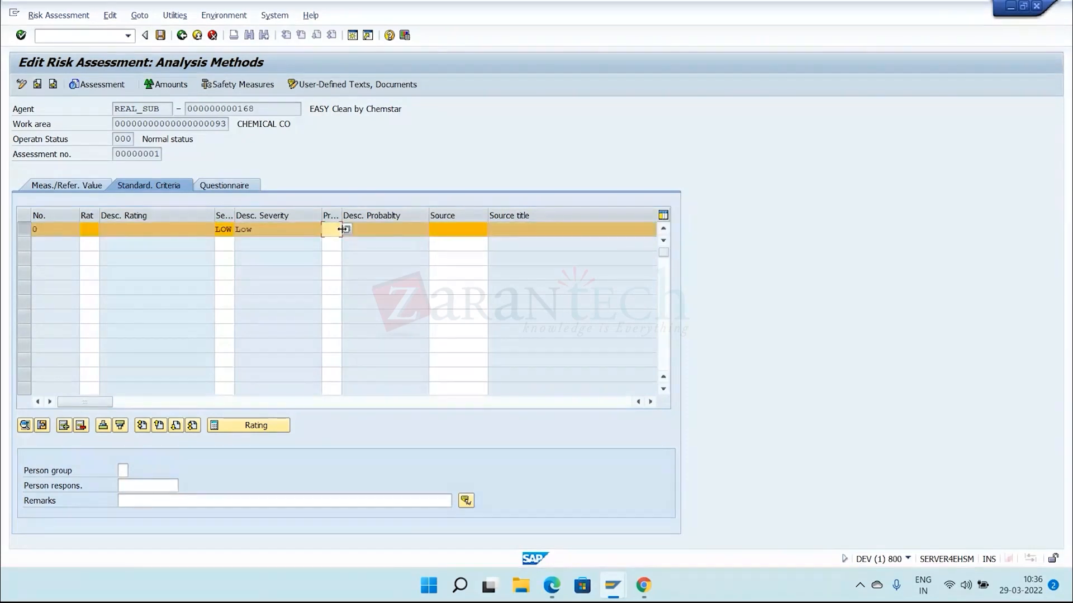
{"action": "left_click", "coordinate": [343, 229]}
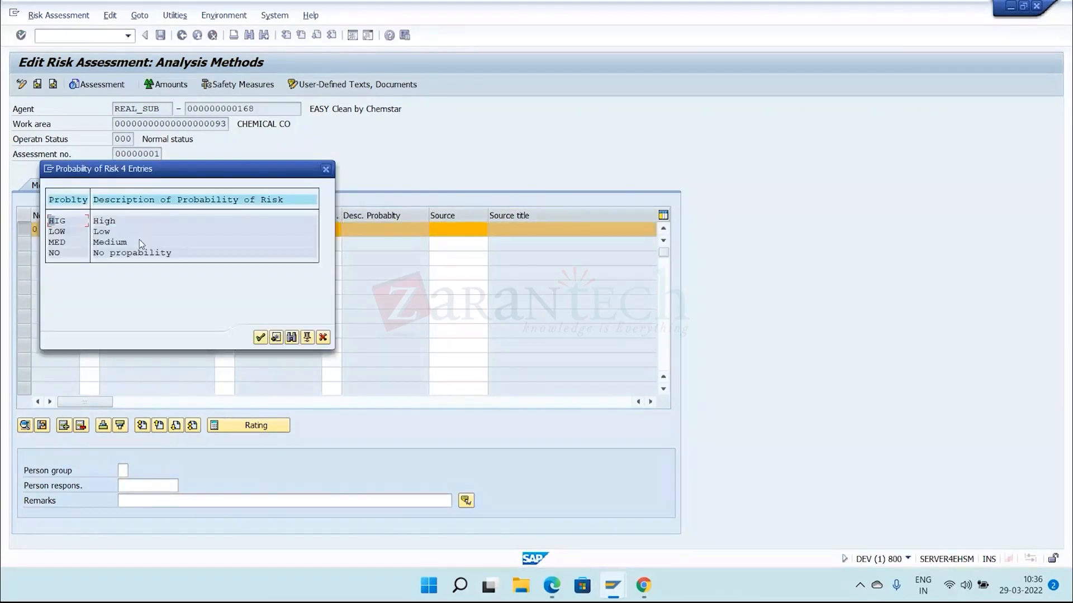
{"action": "double_click", "coordinate": [109, 233]}
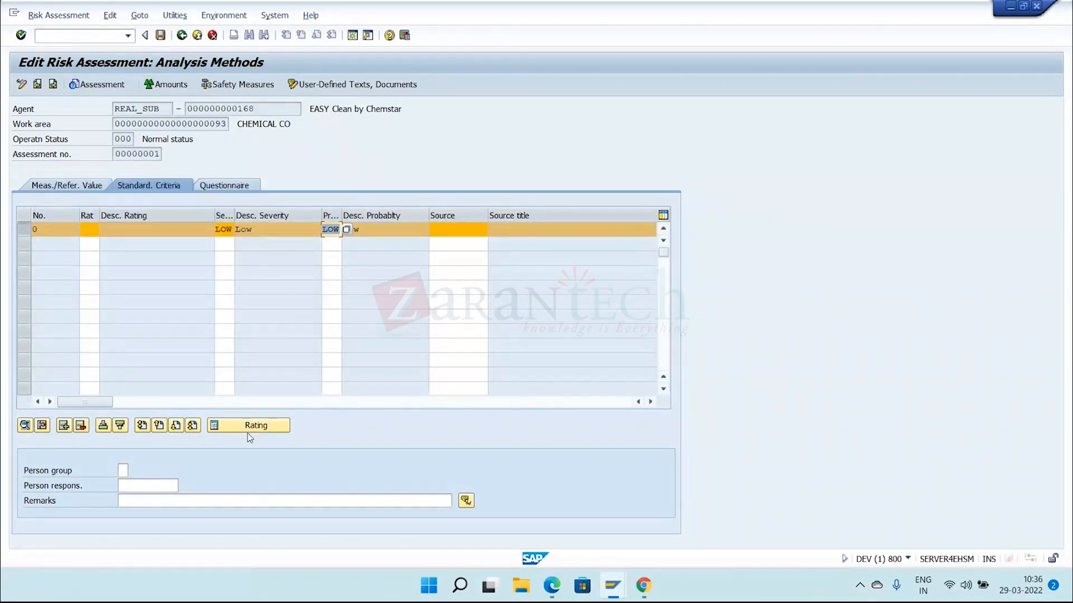
{"action": "left_click", "coordinate": [246, 430]}
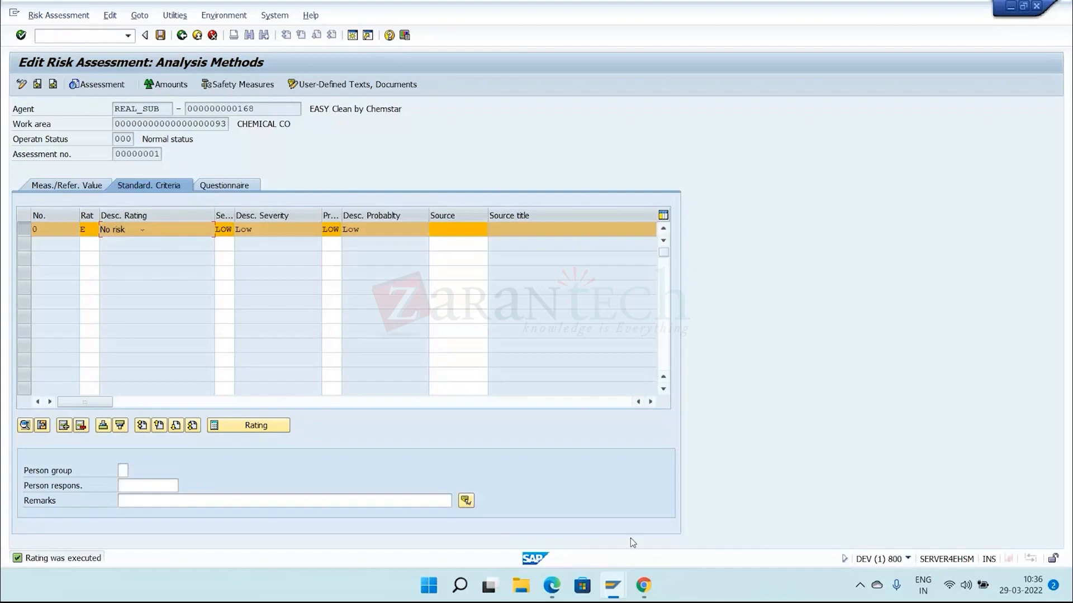
- Switch to Chrome to compare the calculated rating with the 3 x 3 risk matrix, and return to SAP
{"action": "mouse_move", "coordinate": [643, 586]}
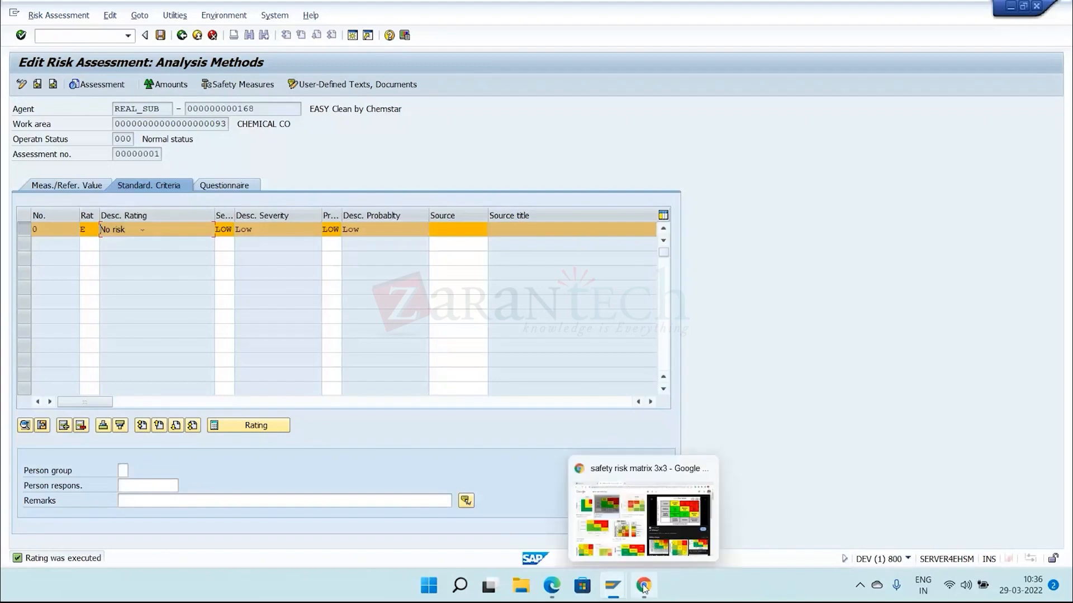
{"action": "left_click", "coordinate": [643, 585]}
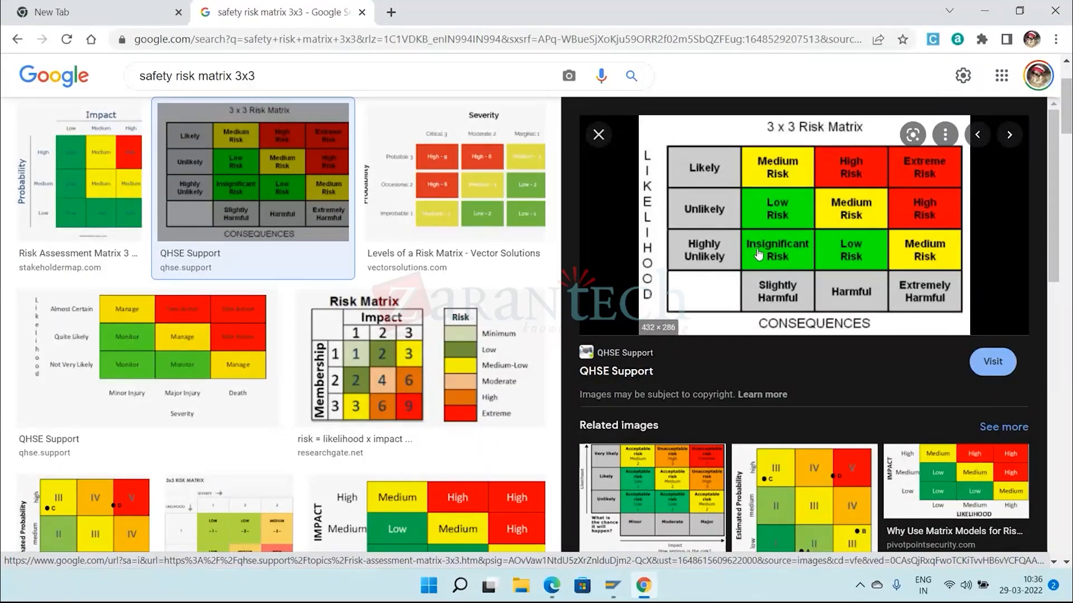
{"action": "left_click", "coordinate": [673, 517]}
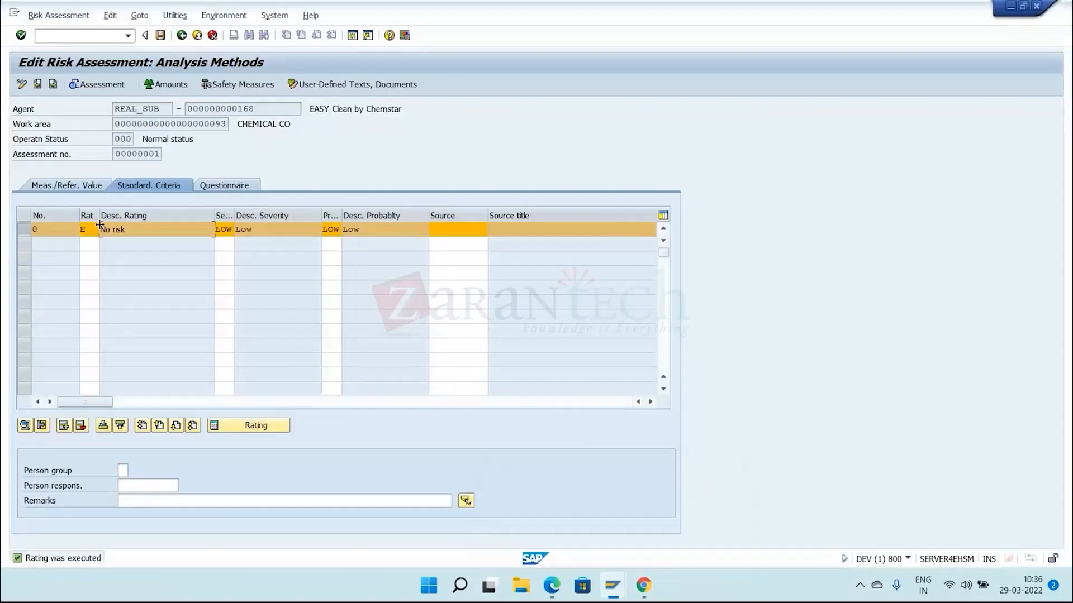
- Try overriding the calculated rating of the standard criteria row with B, High risk, and with D, Low risk
{"action": "left_click_drag", "start_coordinate": [144, 233], "coordinate": [104, 228]}
{"action": "left_click", "coordinate": [96, 229]}
{"action": "left_click", "coordinate": [104, 230]}
{"action": "left_click", "coordinate": [92, 225]}
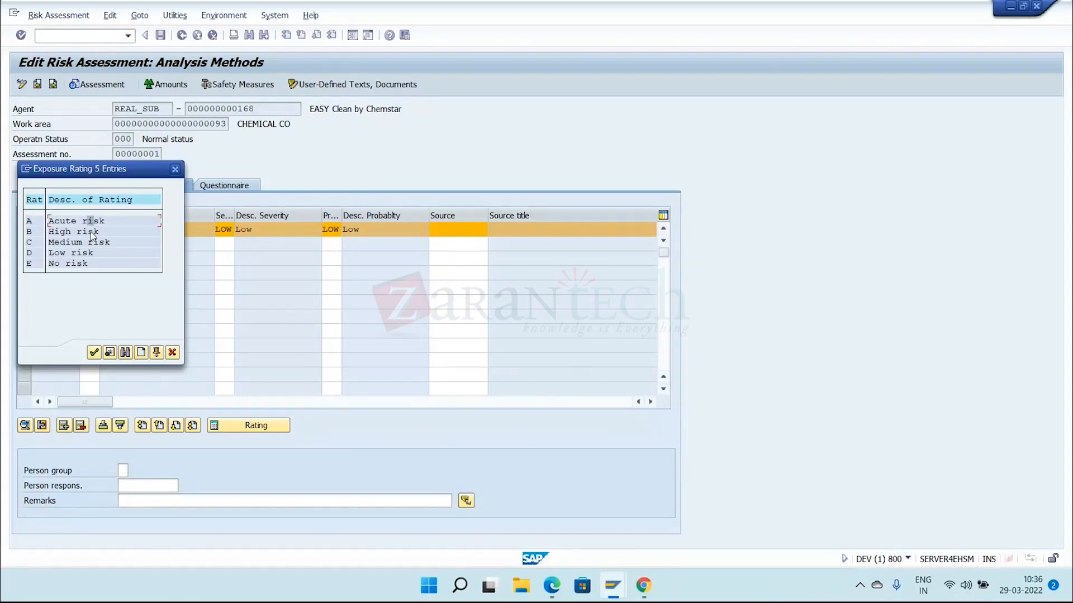
{"action": "double_click", "coordinate": [91, 232]}
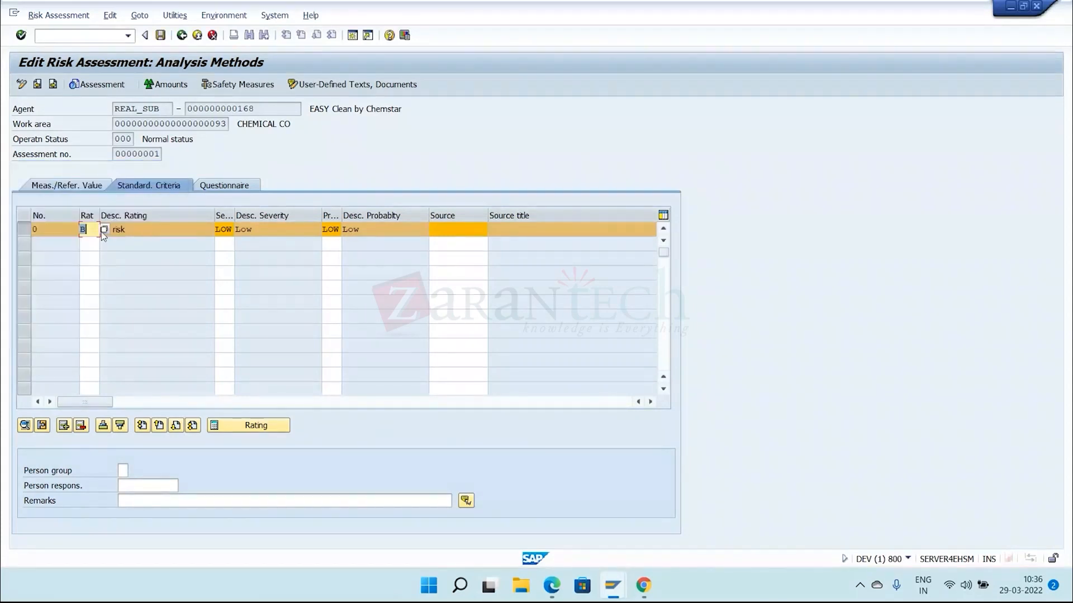
{"action": "left_click", "coordinate": [103, 230]}
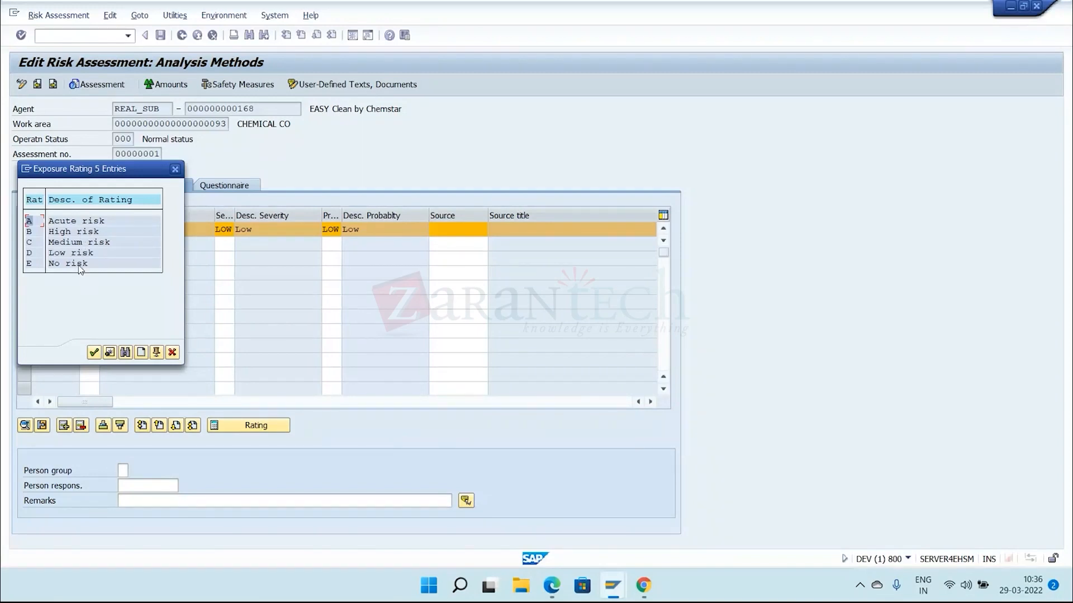
{"action": "left_click", "coordinate": [81, 255]}
{"action": "double_click", "coordinate": [81, 254]}
- Recalculate the rating of the standard criteria row from its severity and probability, and save the data
{"action": "left_click", "coordinate": [264, 426]}
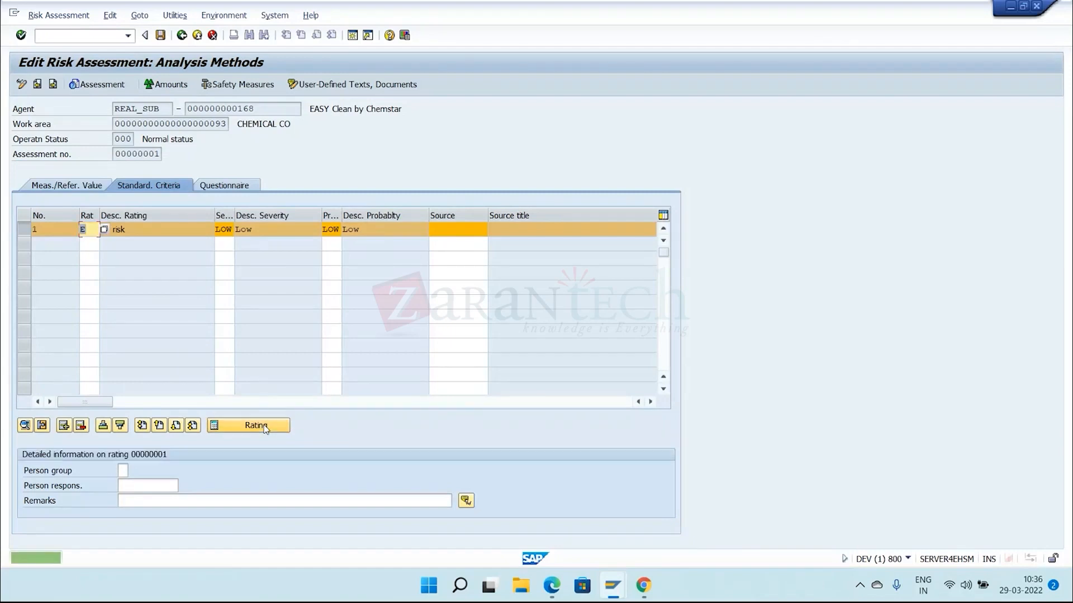
{"action": "left_click", "coordinate": [153, 233]}
{"action": "key", "text": "ctrl+s"}
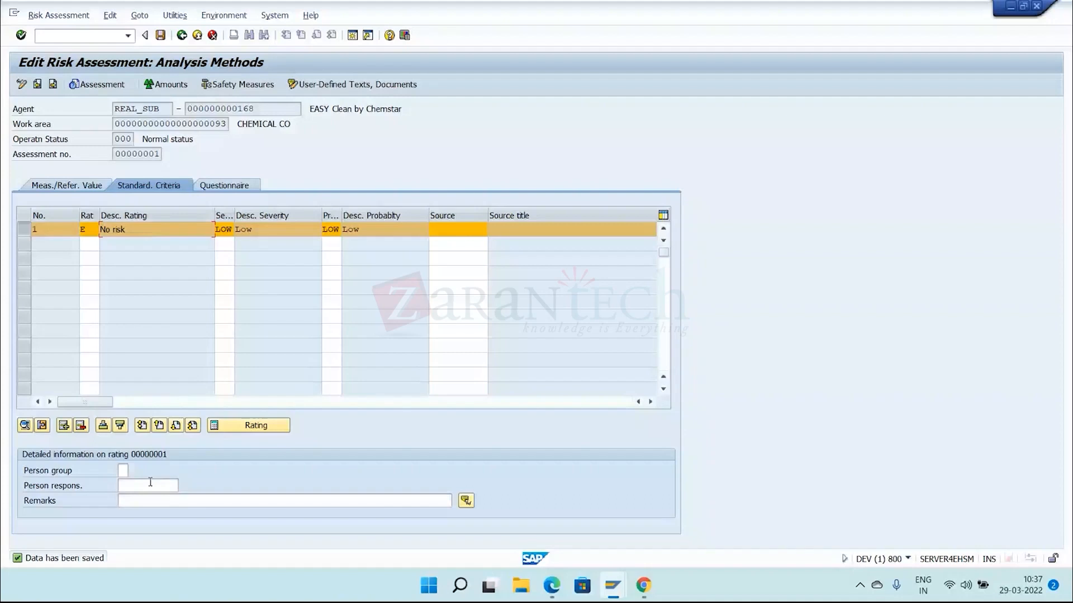
- Review the person responsible in the assessment overview and the standard criteria rating in the analysis methods, ending on the assessment overview
{"action": "left_click", "coordinate": [96, 83]}
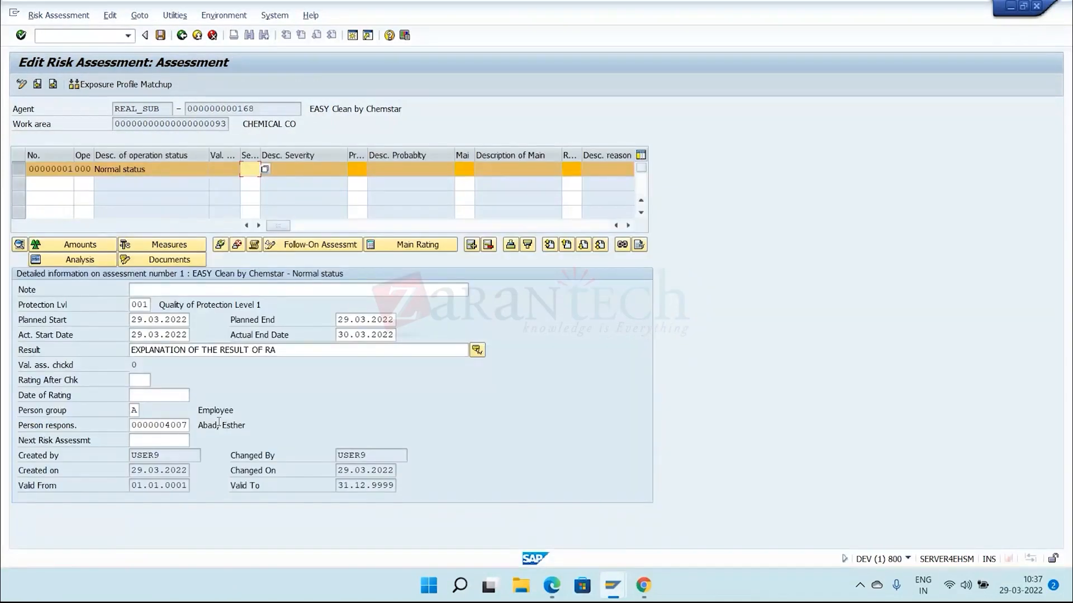
{"action": "left_click", "coordinate": [103, 260]}
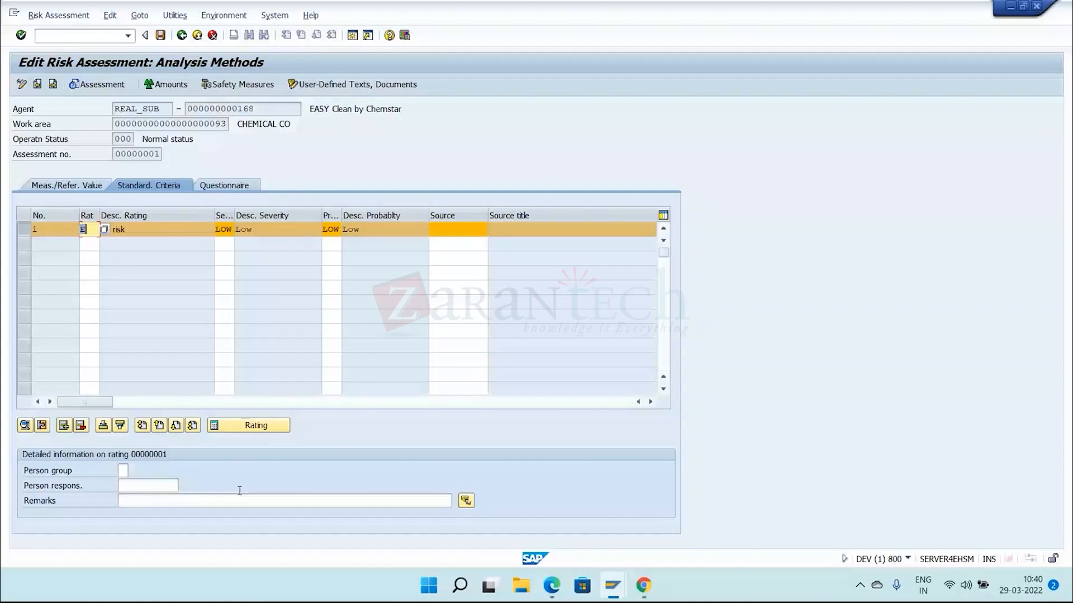
{"action": "key", "text": "F3"}
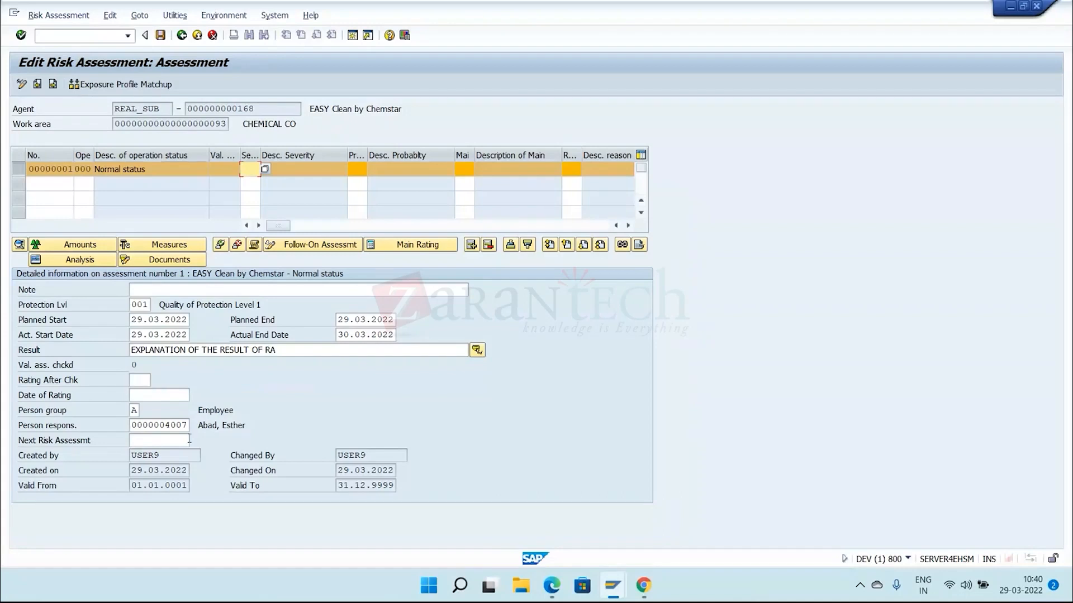
{"action": "left_click_drag", "start_coordinate": [197, 427], "coordinate": [254, 431]}
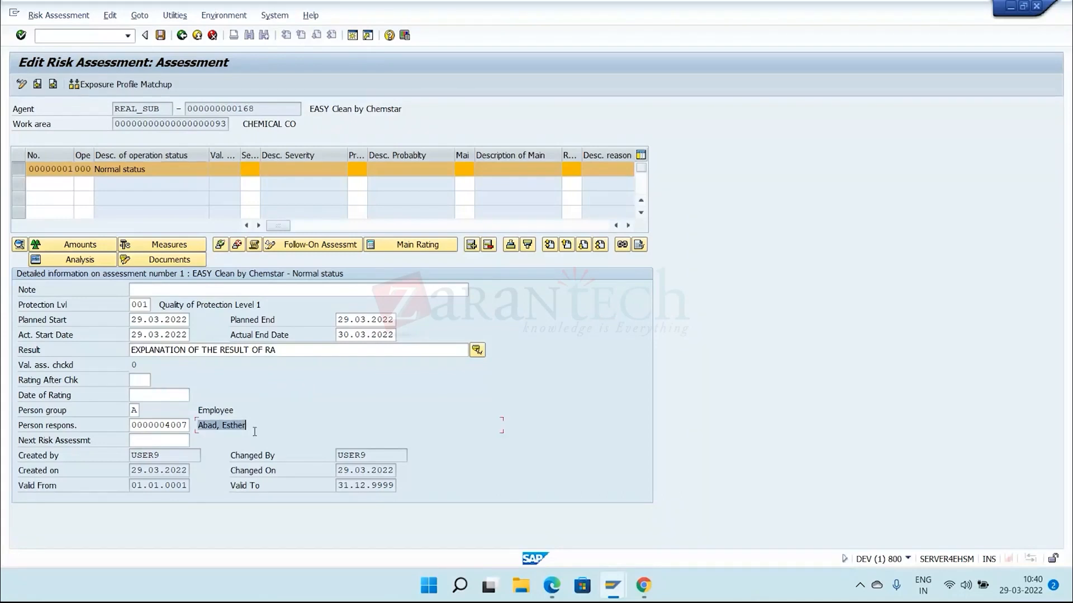
{"action": "left_click", "coordinate": [254, 431]}
{"action": "left_click", "coordinate": [96, 264]}
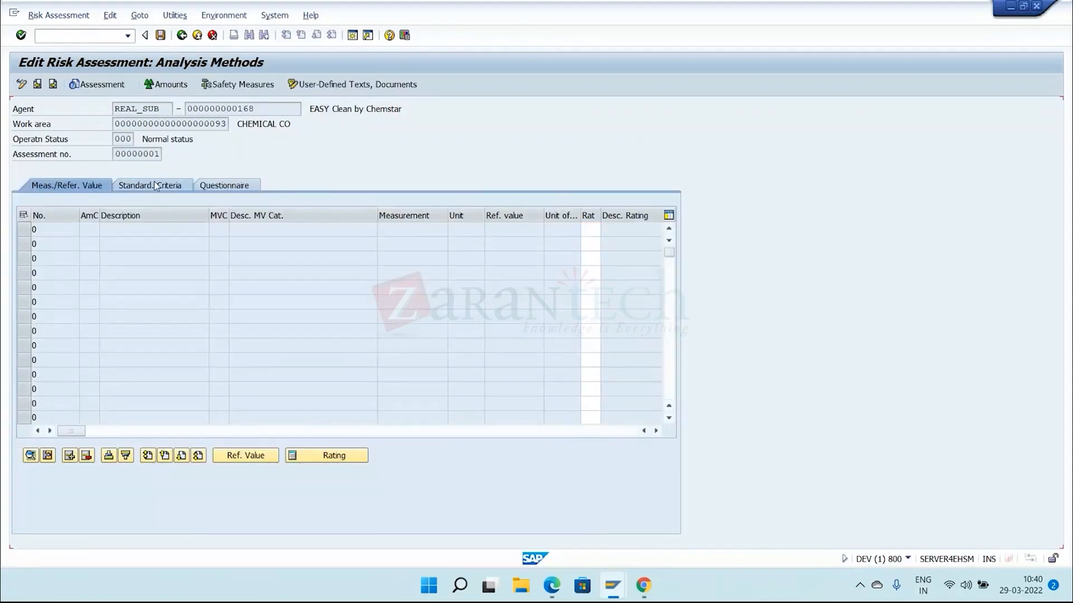
{"action": "left_click", "coordinate": [154, 185]}
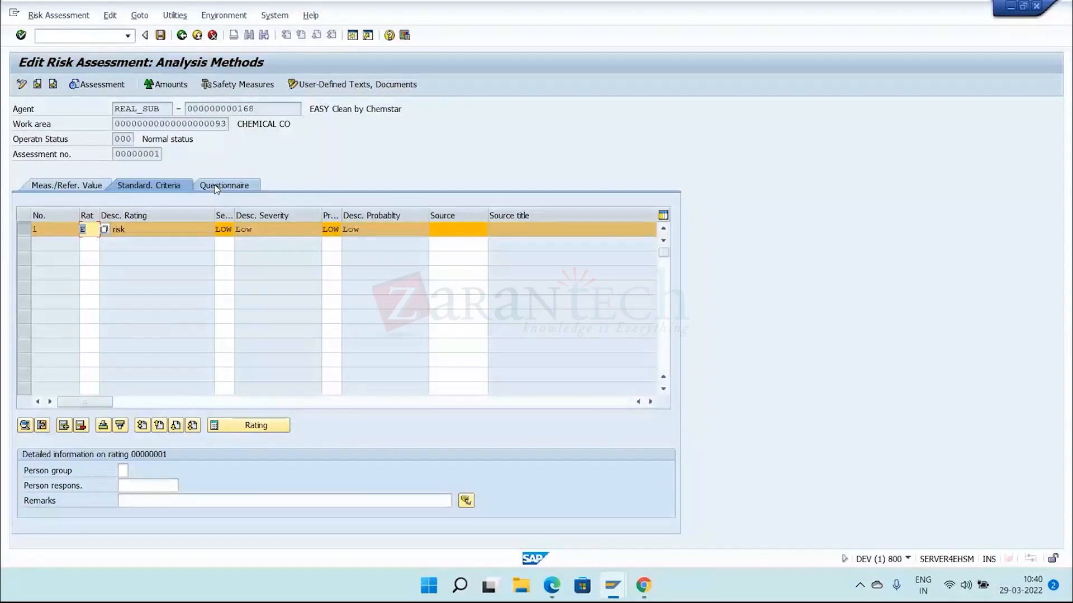
{"action": "left_click", "coordinate": [82, 86]}
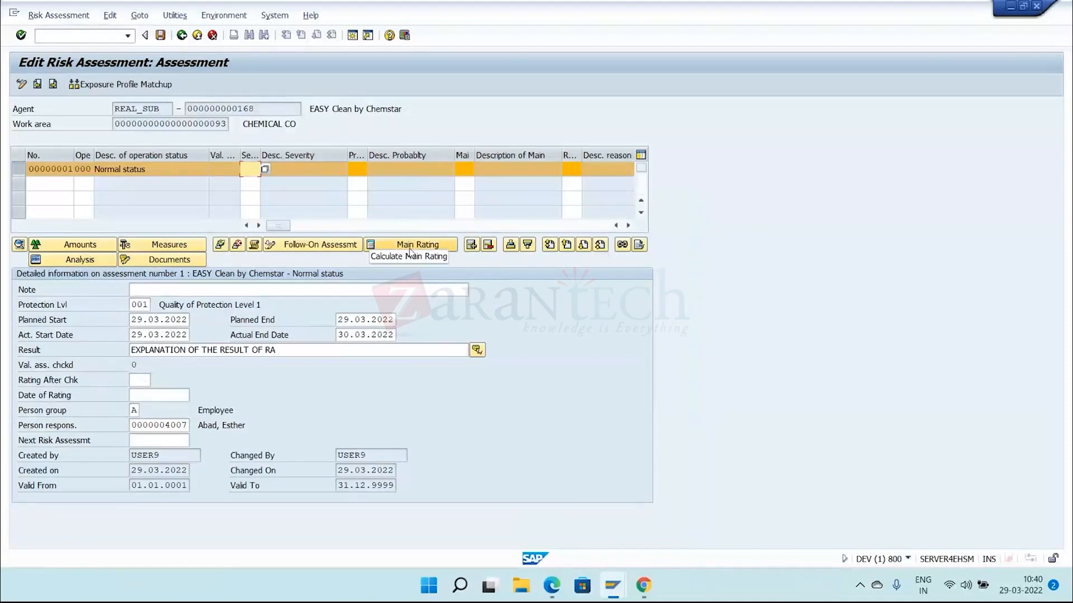
- Calculate the main rating of the Normal status assessment and save the data
{"action": "left_click", "coordinate": [412, 244]}
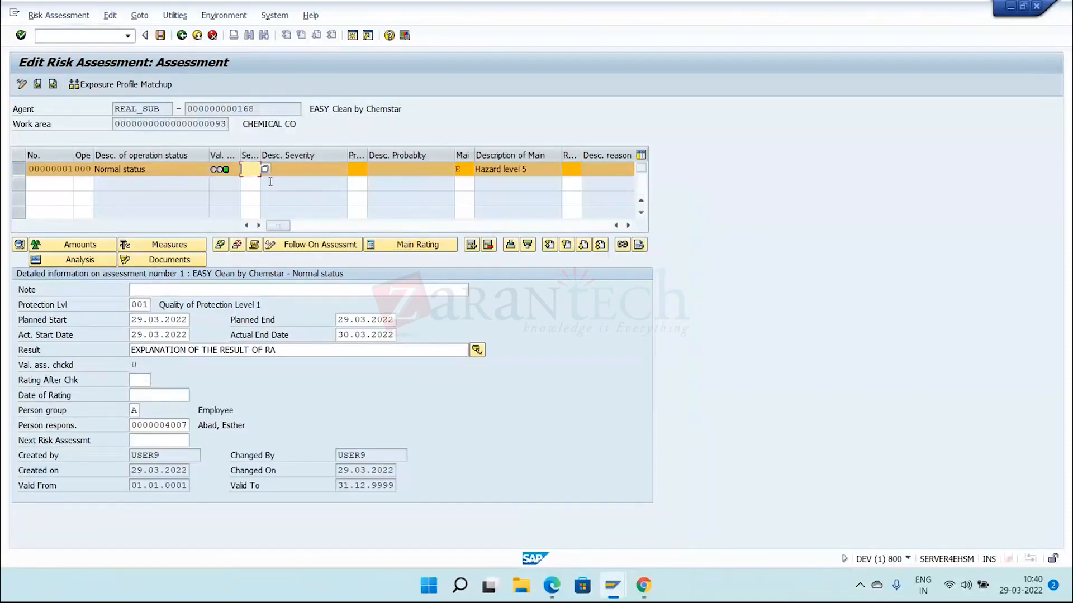
{"action": "left_click", "coordinate": [159, 37]}
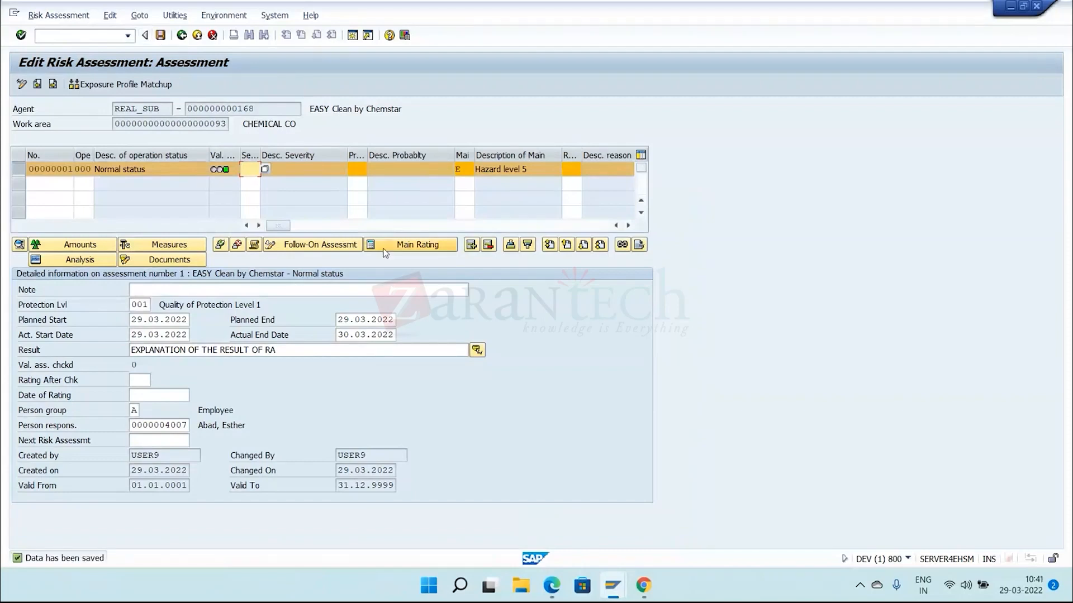
- Compare the main rating with the ratings under standard criteria and questionnaire in the analysis methods
{"action": "left_click", "coordinate": [90, 261]}
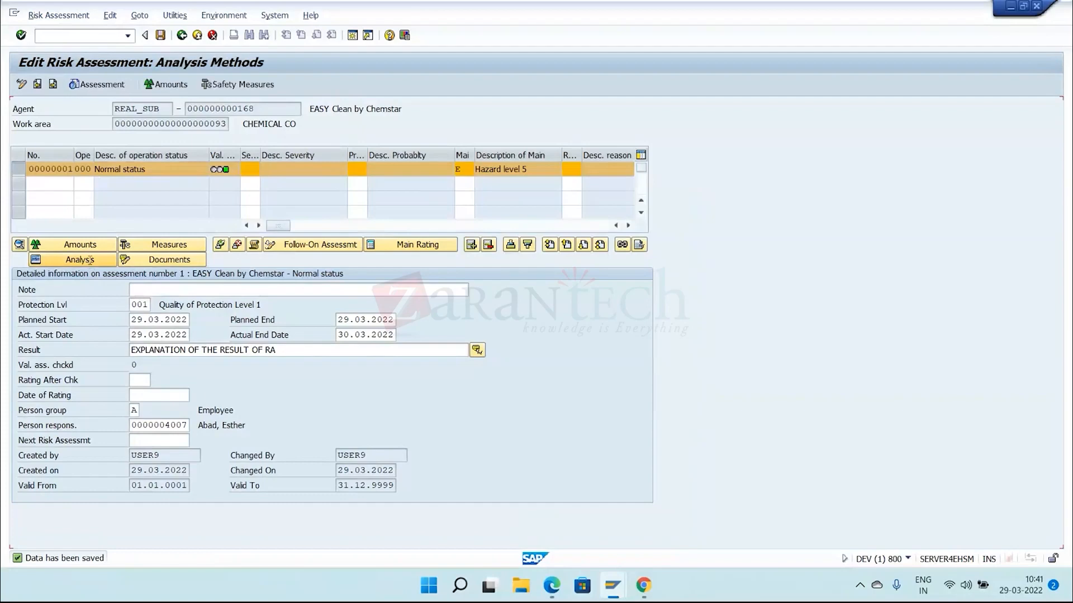
{"action": "left_click", "coordinate": [161, 186]}
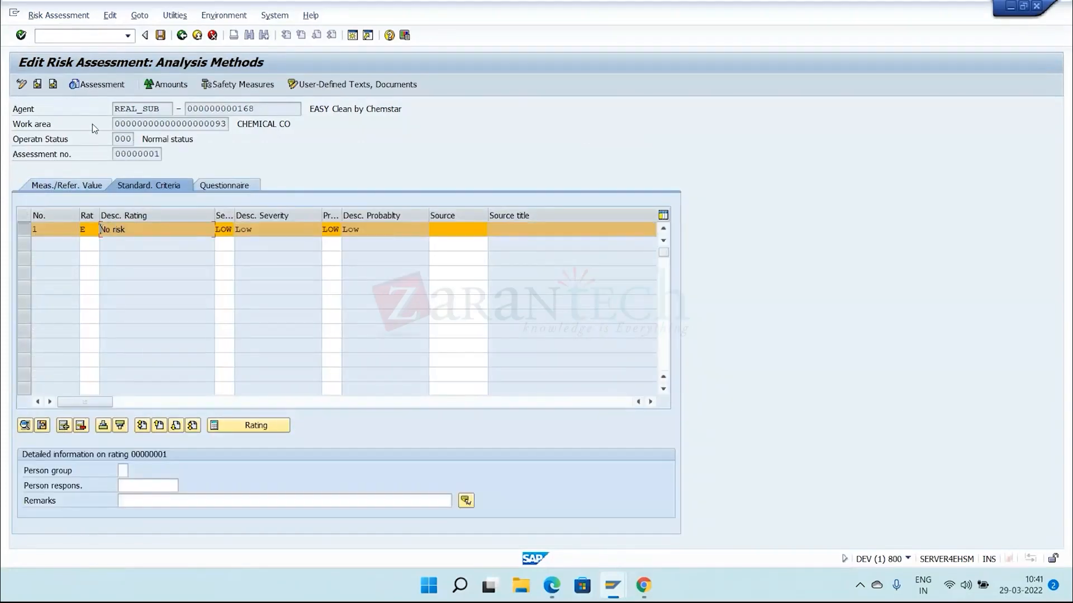
{"action": "left_click", "coordinate": [89, 86]}
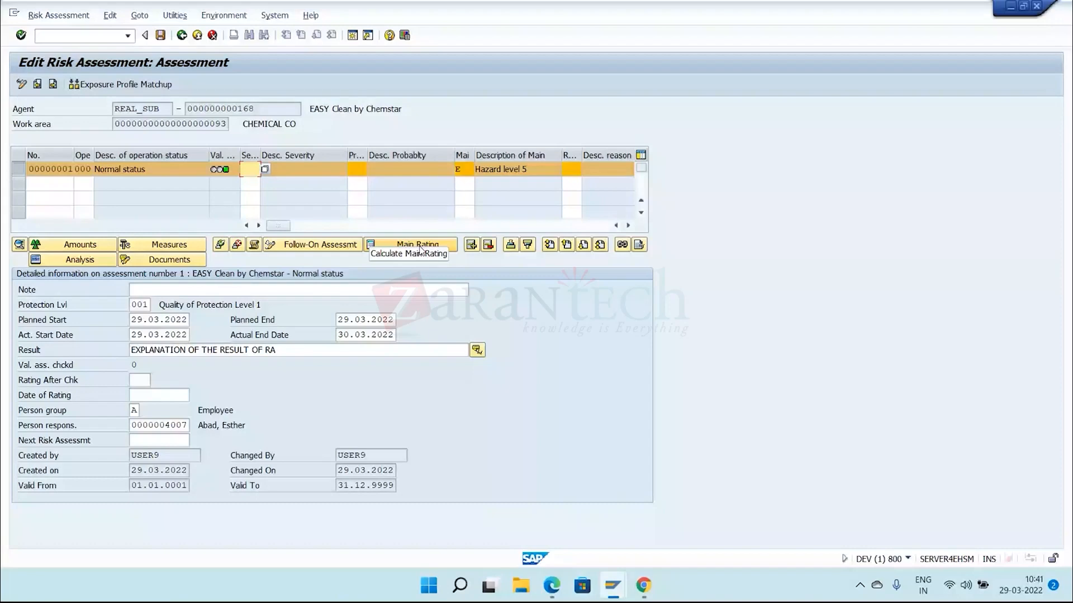
{"action": "left_click", "coordinate": [419, 246]}
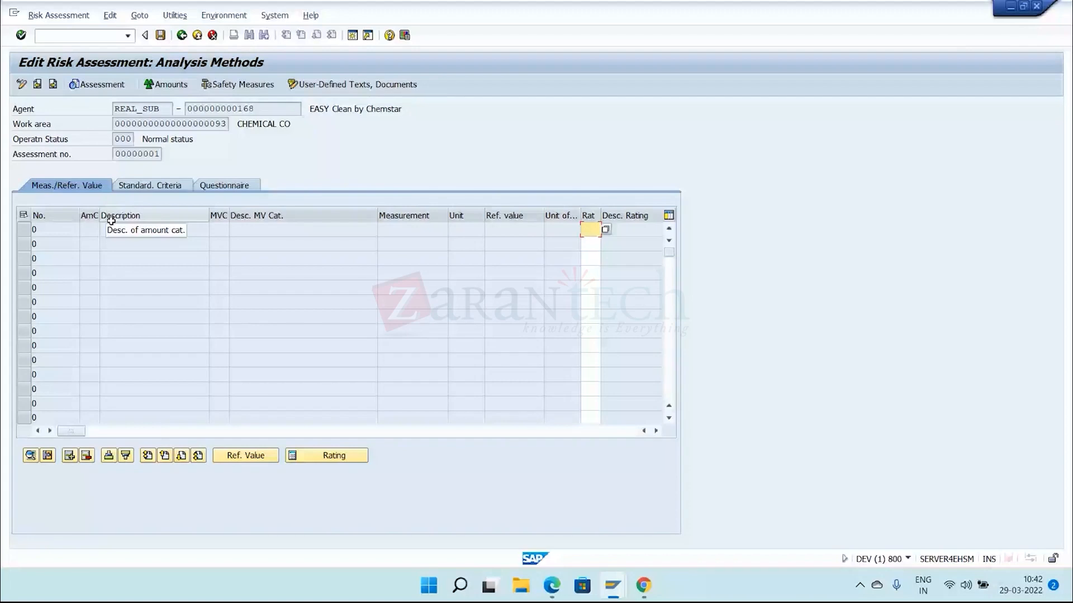
{"action": "left_click", "coordinate": [150, 185]}
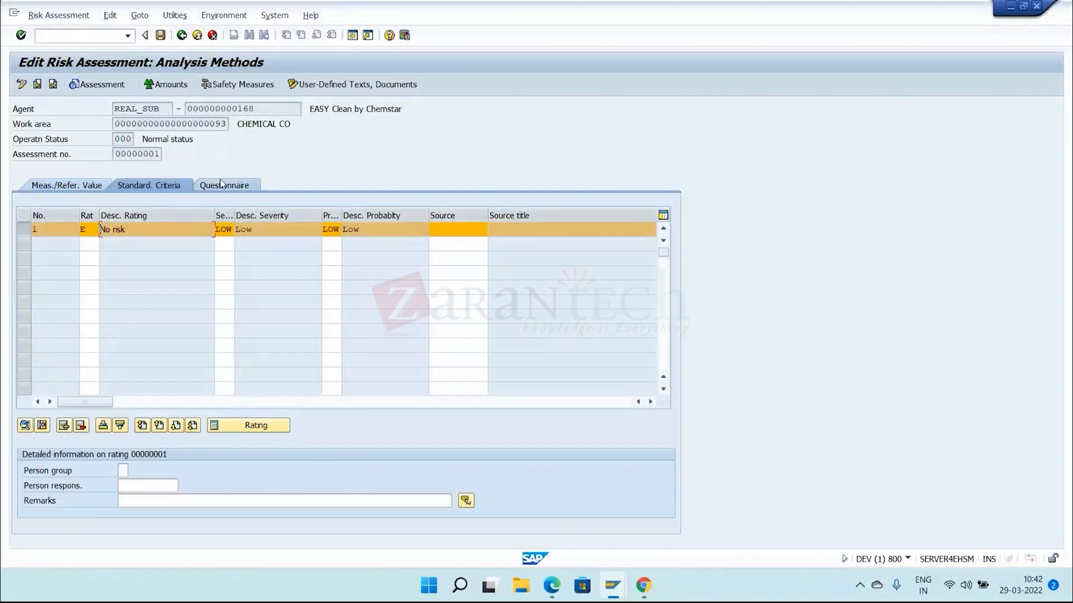
{"action": "left_click", "coordinate": [224, 185]}
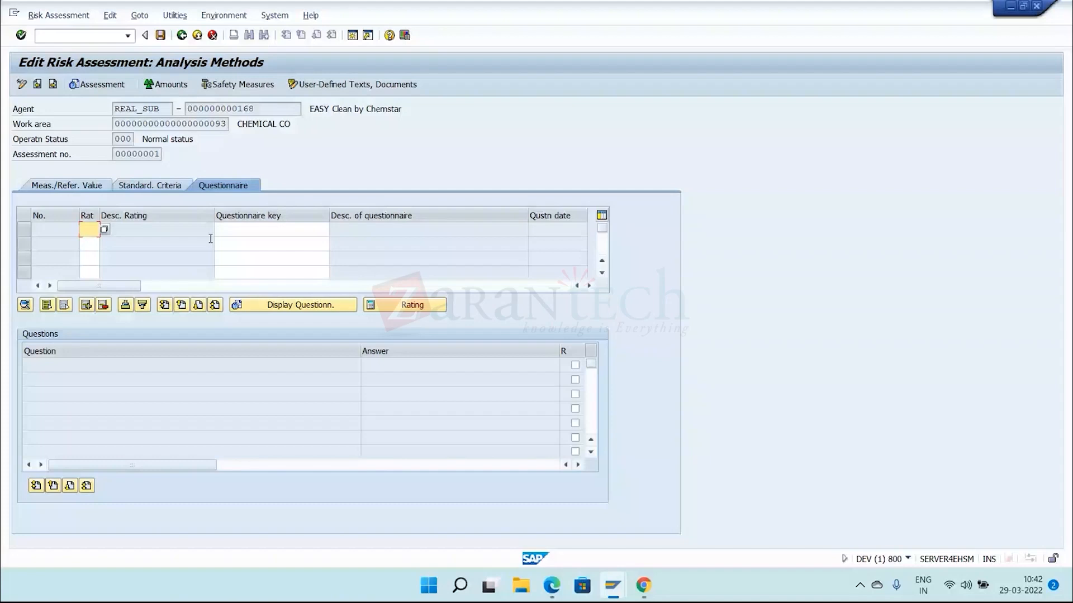
{"action": "left_click", "coordinate": [167, 186]}
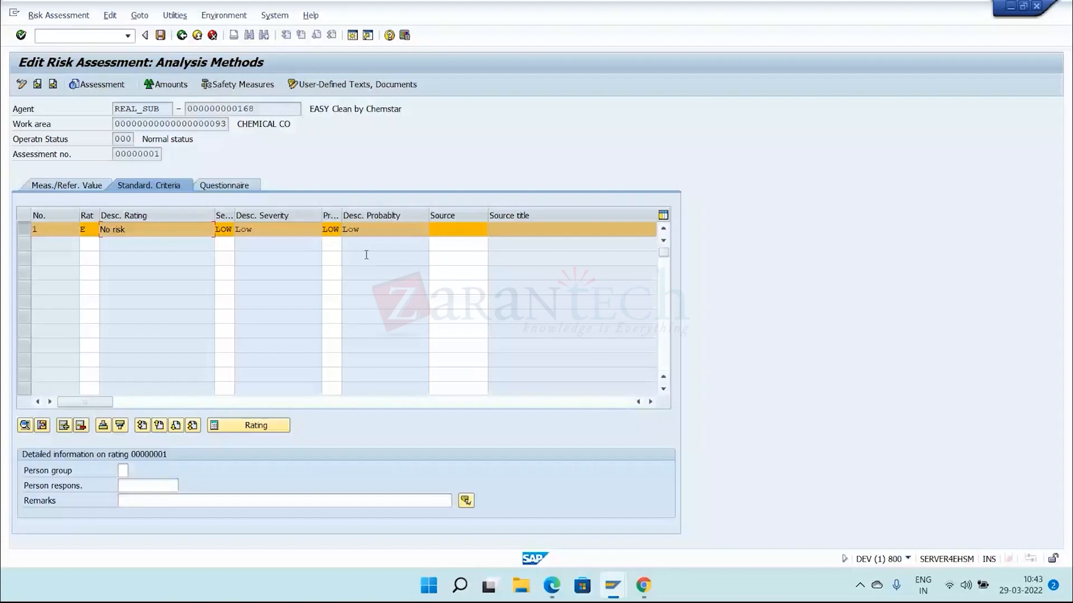
- Switch to Chrome to consult the 3 x 3 risk matrix, and return to SAP
{"action": "key", "text": "alt+Tab"}
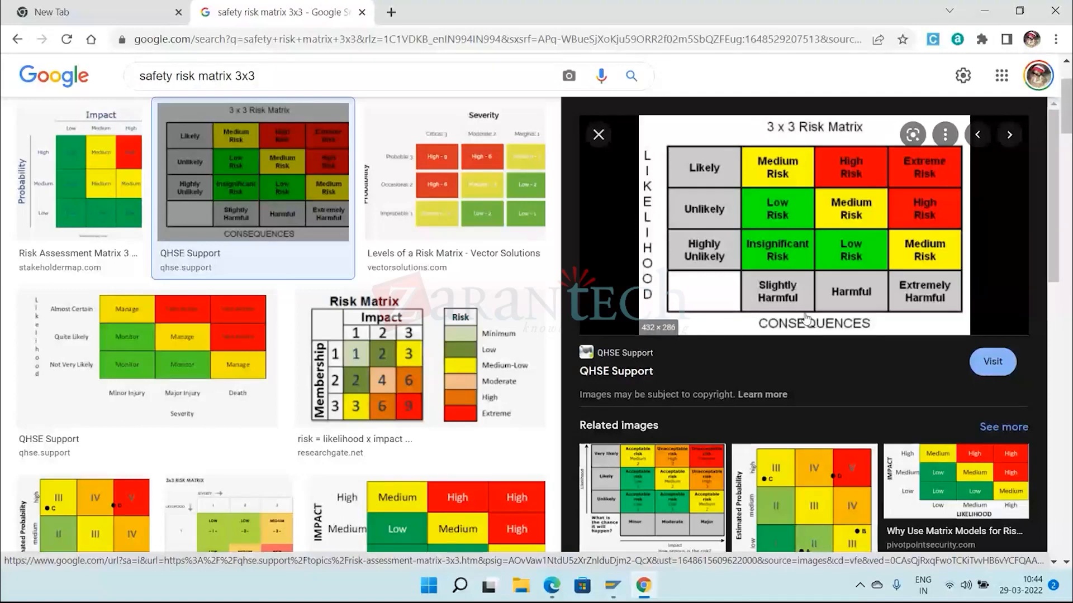
{"action": "left_click", "coordinate": [617, 579]}
{"action": "left_click", "coordinate": [657, 517]}
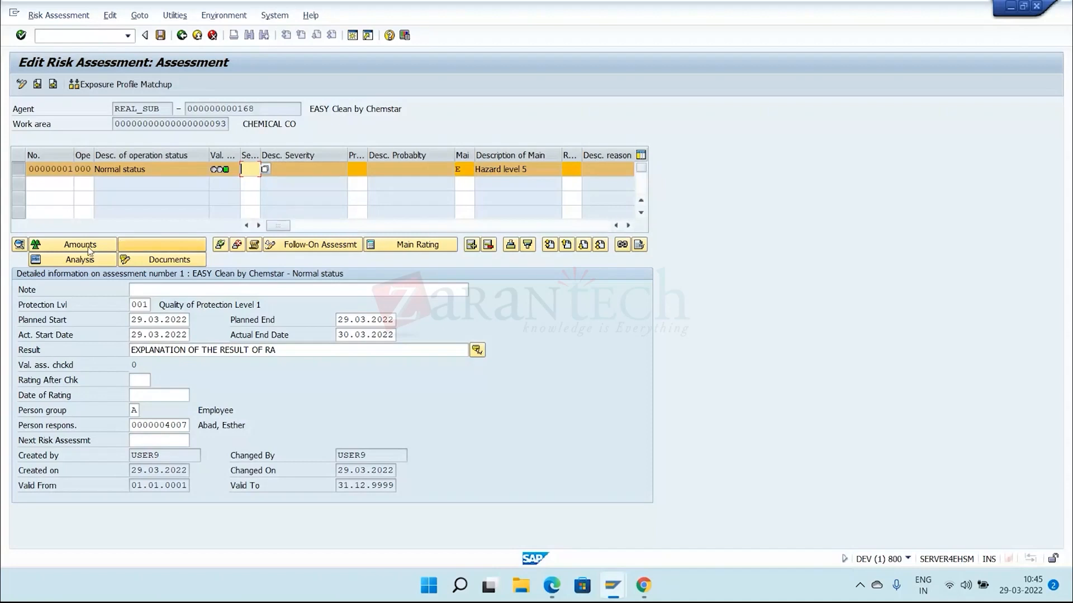
- Review the questionnaire, measurement and standard criteria analysis methods of the assessment, ending on the assessment overview
{"action": "left_click", "coordinate": [61, 260]}
{"action": "left_click", "coordinate": [205, 183]}
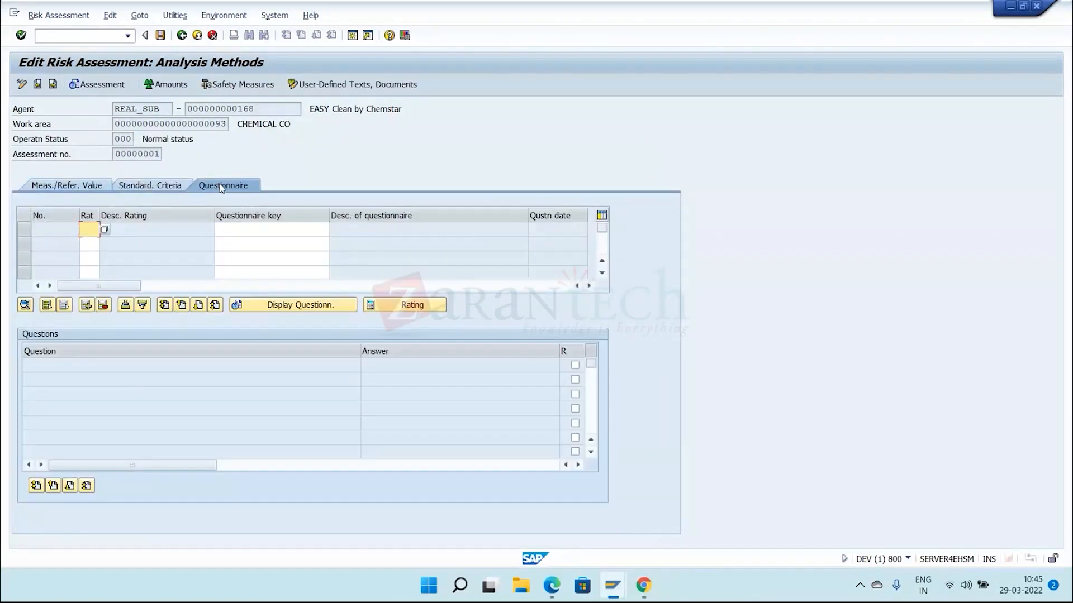
{"action": "left_click", "coordinate": [89, 186]}
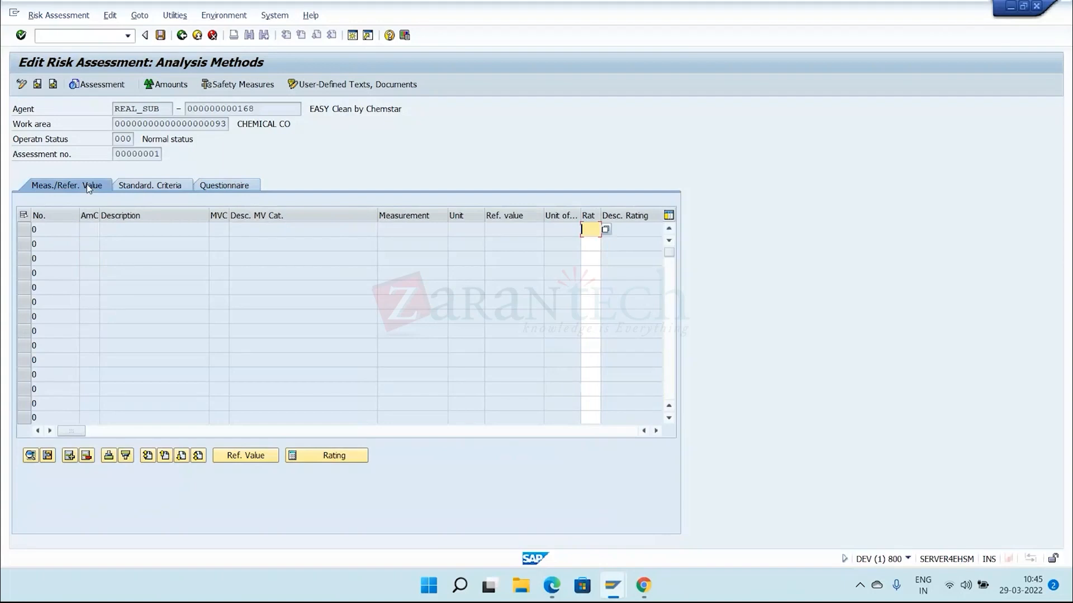
{"action": "left_click", "coordinate": [136, 189]}
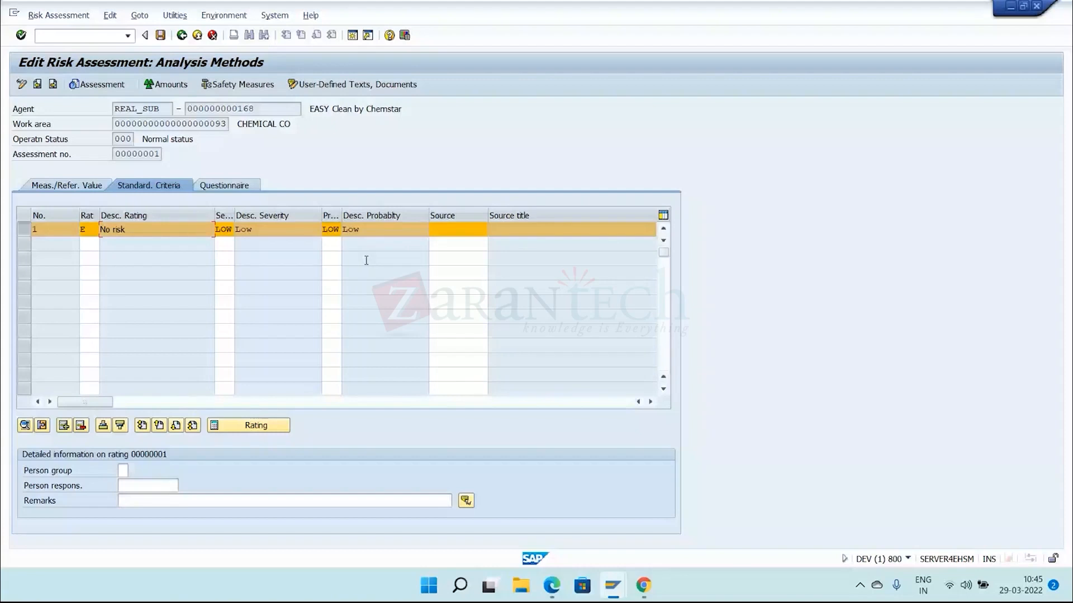
{"action": "left_click", "coordinate": [99, 85]}
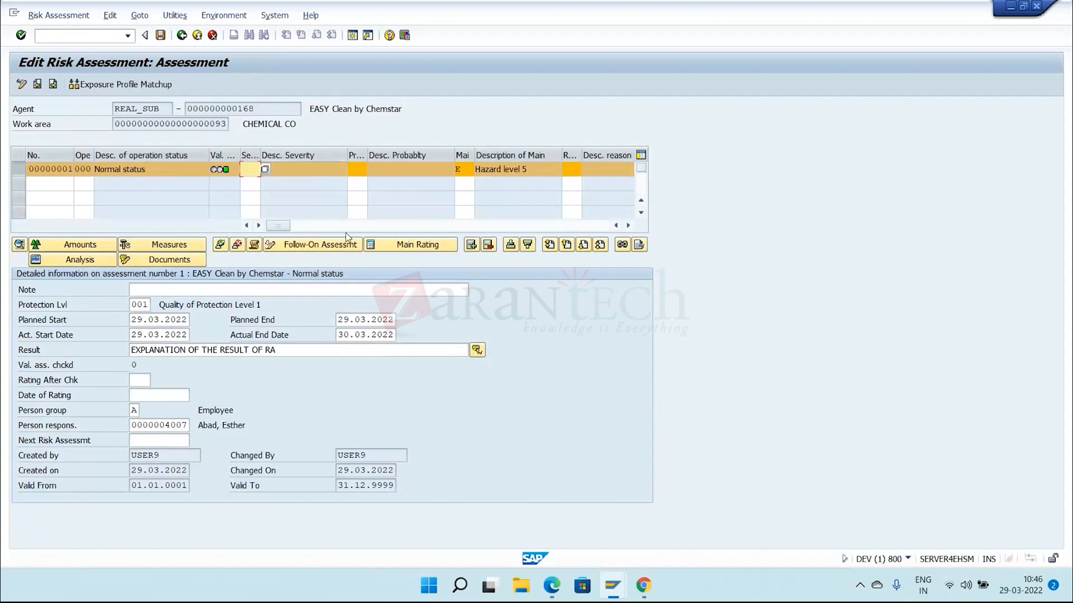
- Calculate the main rating of the Normal status assessment from High severity and High probability, and save the data
{"action": "key", "text": "F4"}
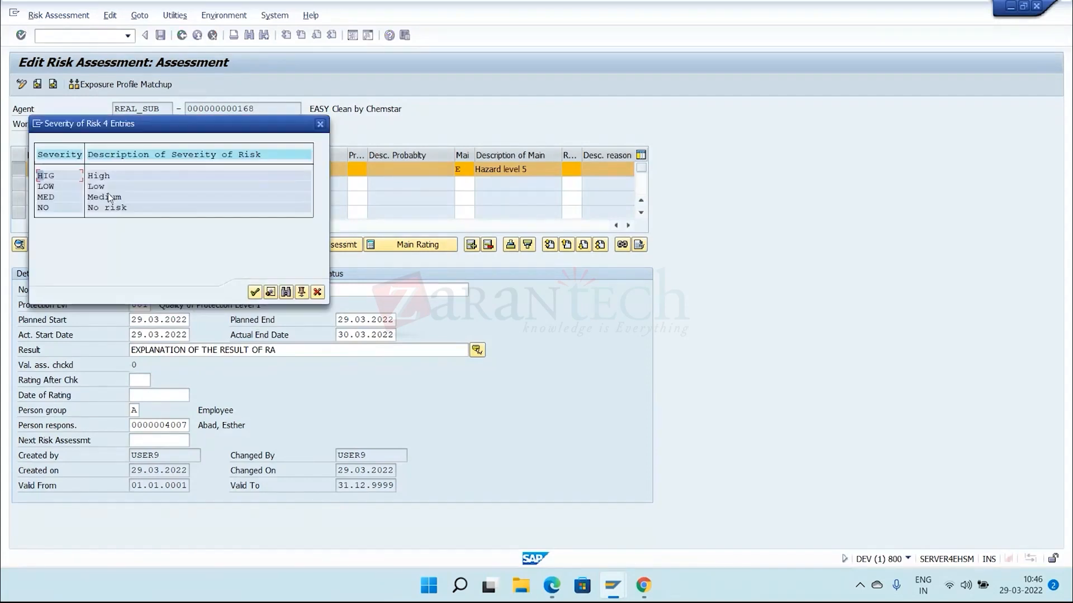
{"action": "double_click", "coordinate": [93, 176]}
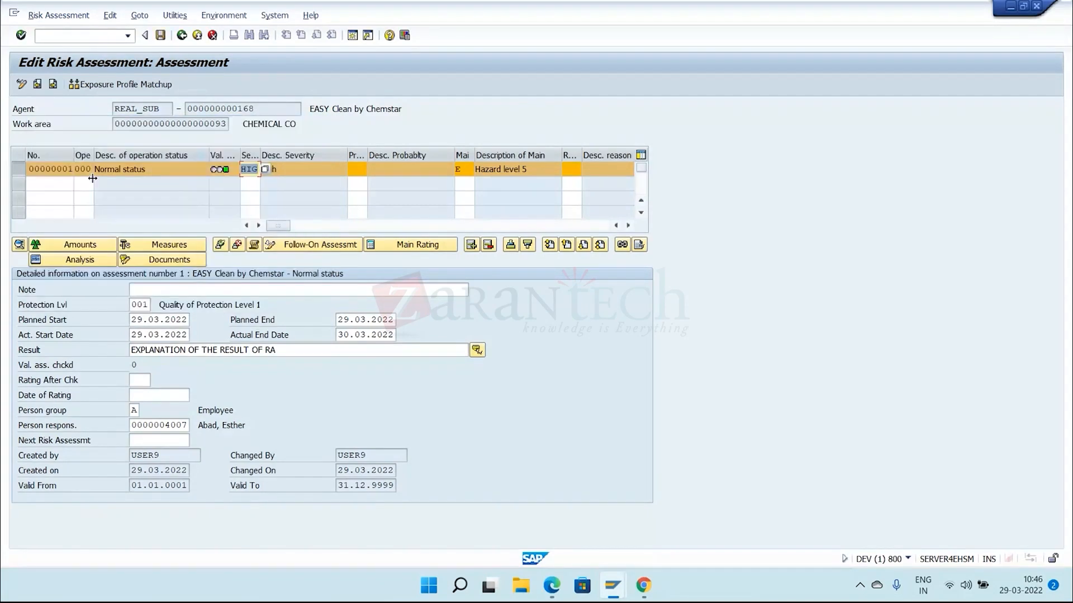
{"action": "left_click", "coordinate": [360, 171]}
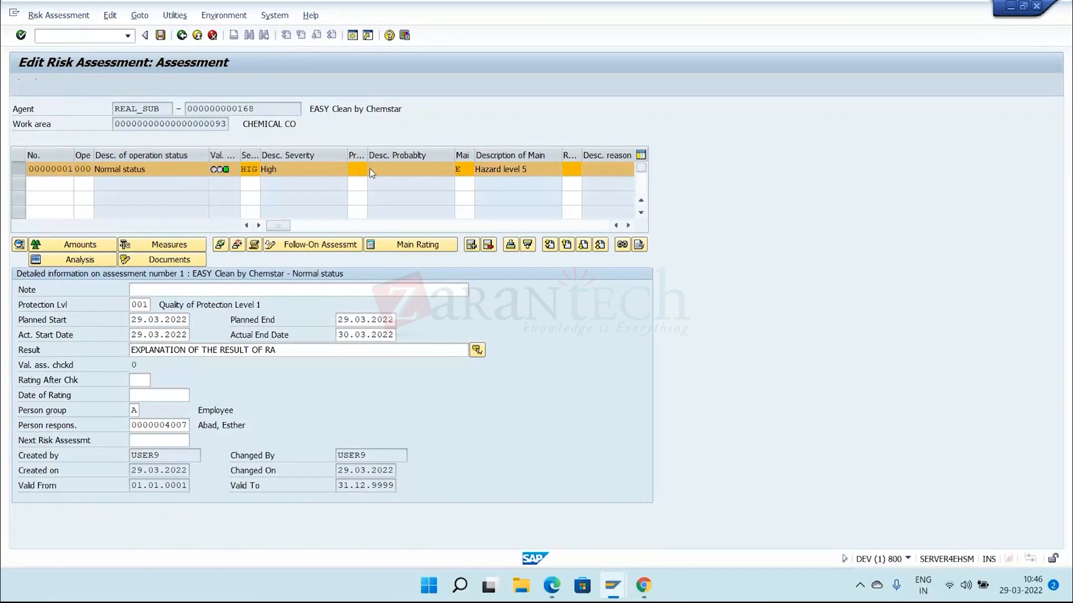
{"action": "key", "text": "F4"}
{"action": "double_click", "coordinate": [181, 176]}
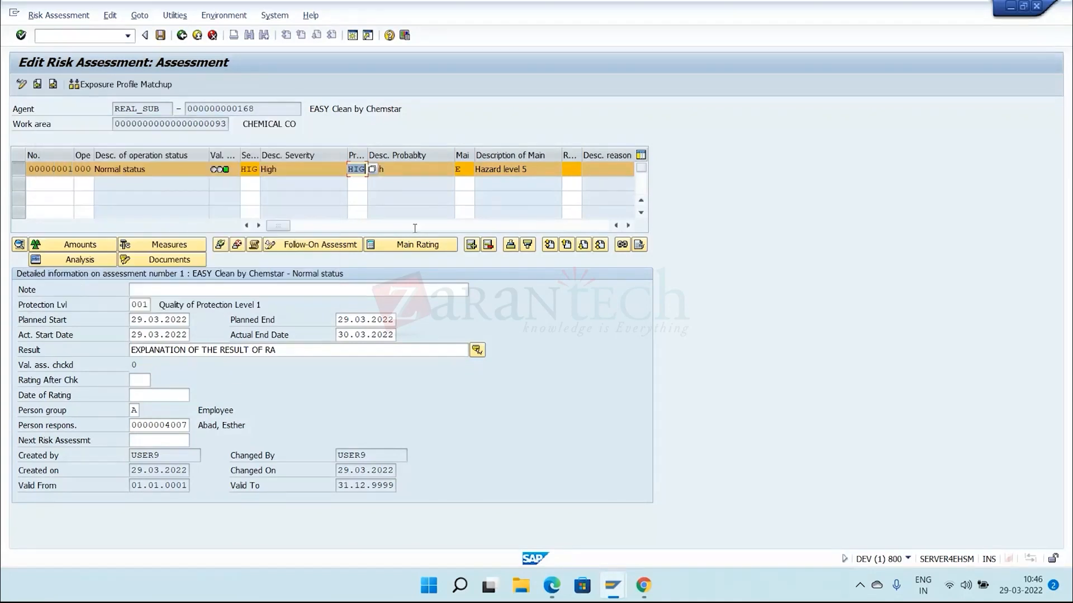
{"action": "left_click", "coordinate": [423, 253]}
{"action": "left_click", "coordinate": [160, 36]}
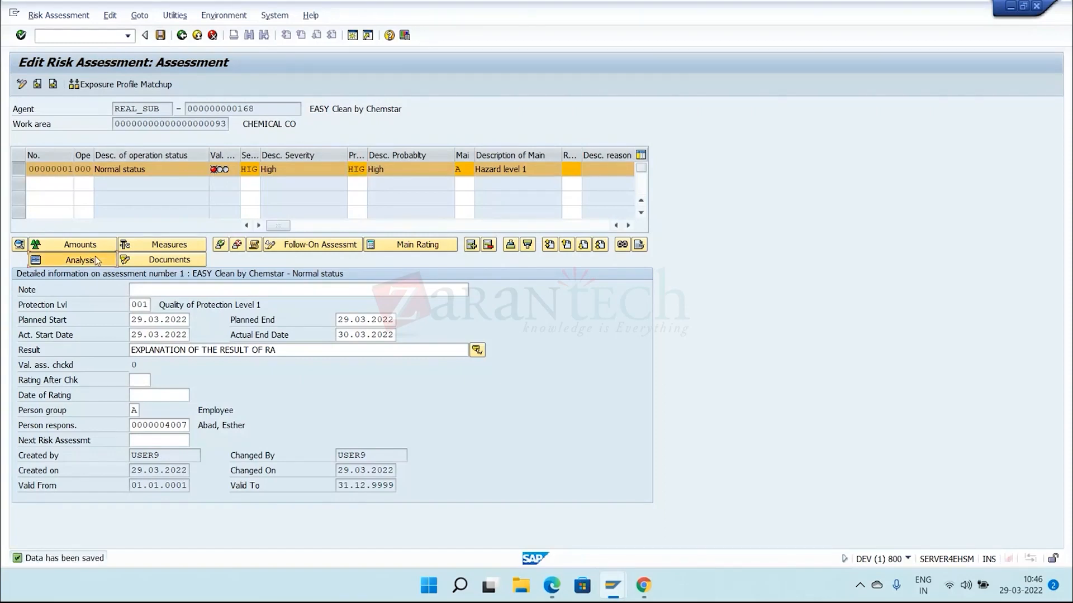
- Compare the standard criteria rating in the analysis methods with the new main rating, ending on the assessment overview
{"action": "left_click", "coordinate": [80, 260]}
{"action": "left_click", "coordinate": [145, 185]}
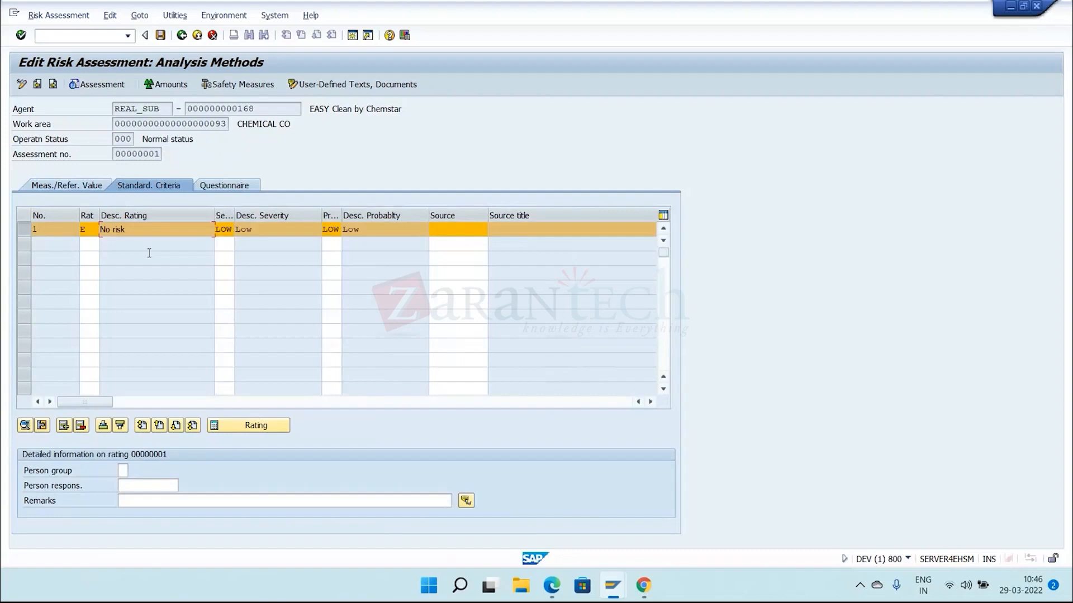
{"action": "left_click", "coordinate": [132, 231]}
{"action": "left_click", "coordinate": [98, 84]}
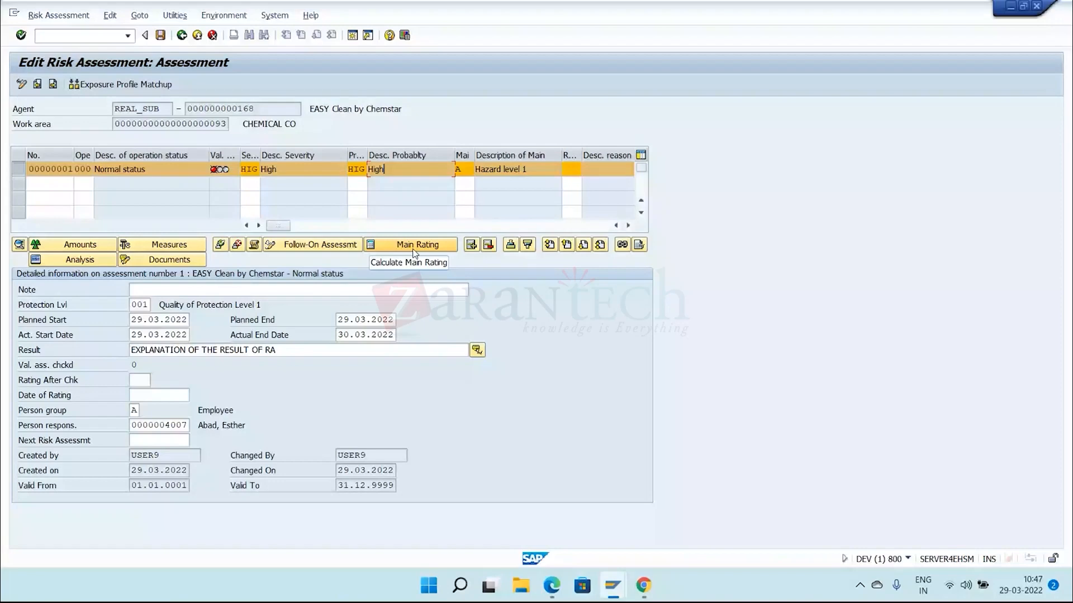
{"action": "left_click", "coordinate": [80, 260]}
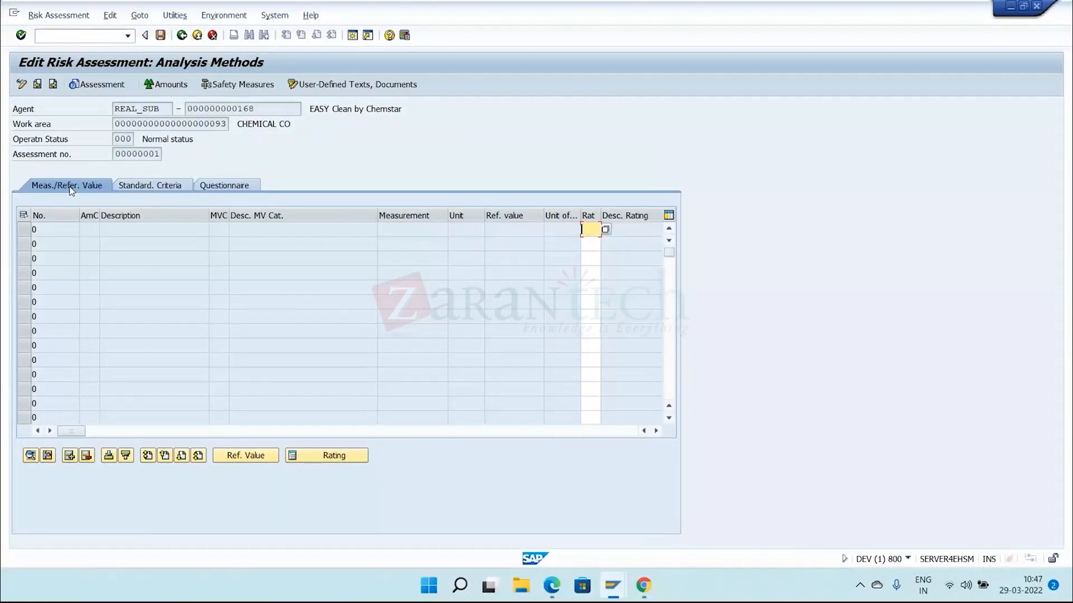
{"action": "left_click", "coordinate": [168, 184]}
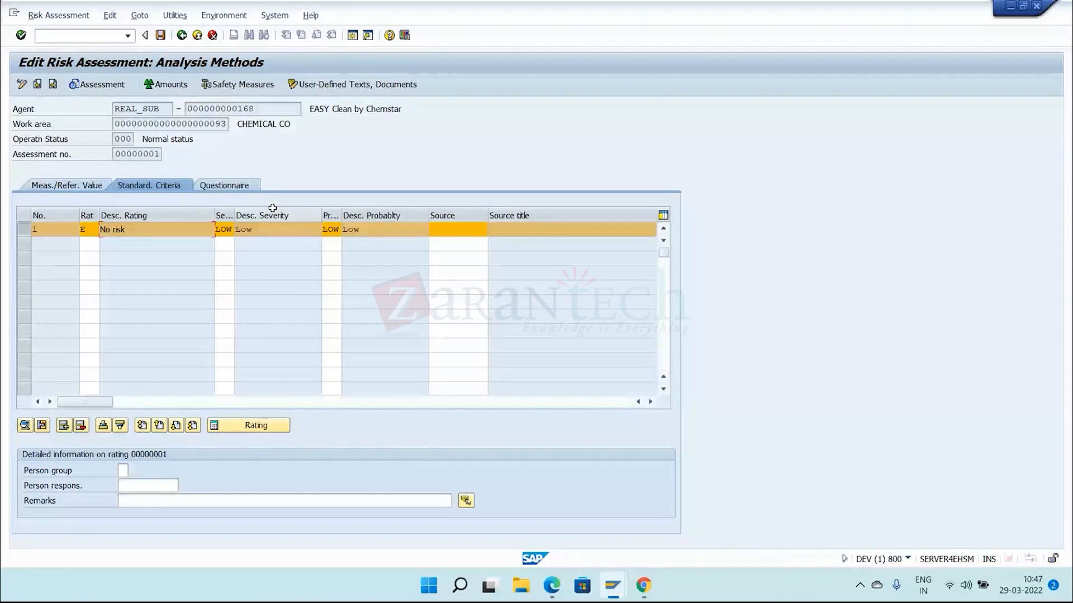
{"action": "key", "text": "F3"}
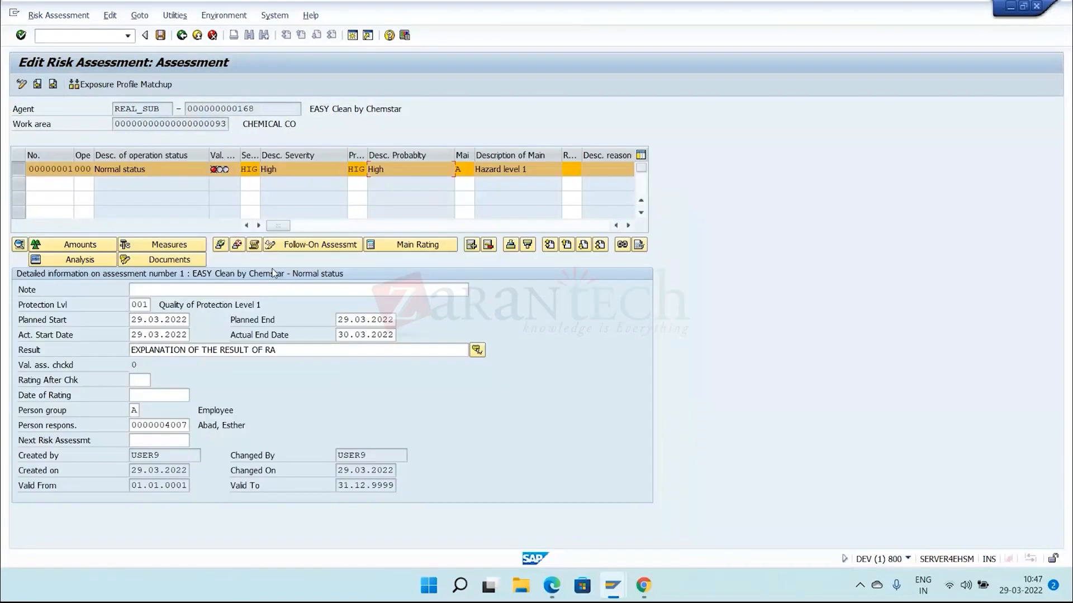
- Match up the risk assessment with the exposure profile, and leave risk assessment editing for the SAP menu
{"action": "left_click", "coordinate": [243, 170]}
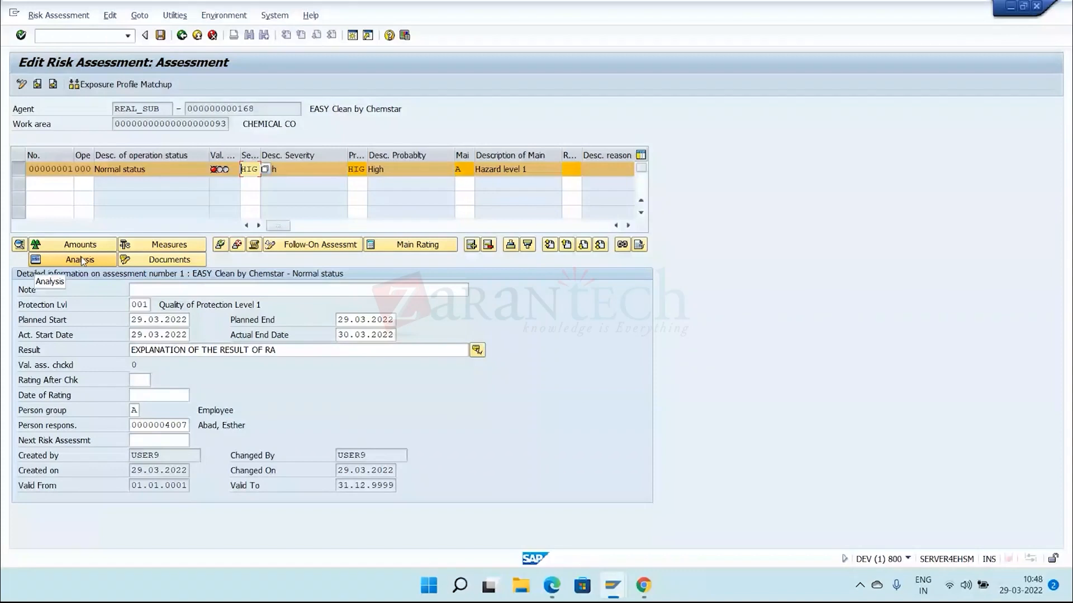
{"action": "left_click", "coordinate": [113, 85]}
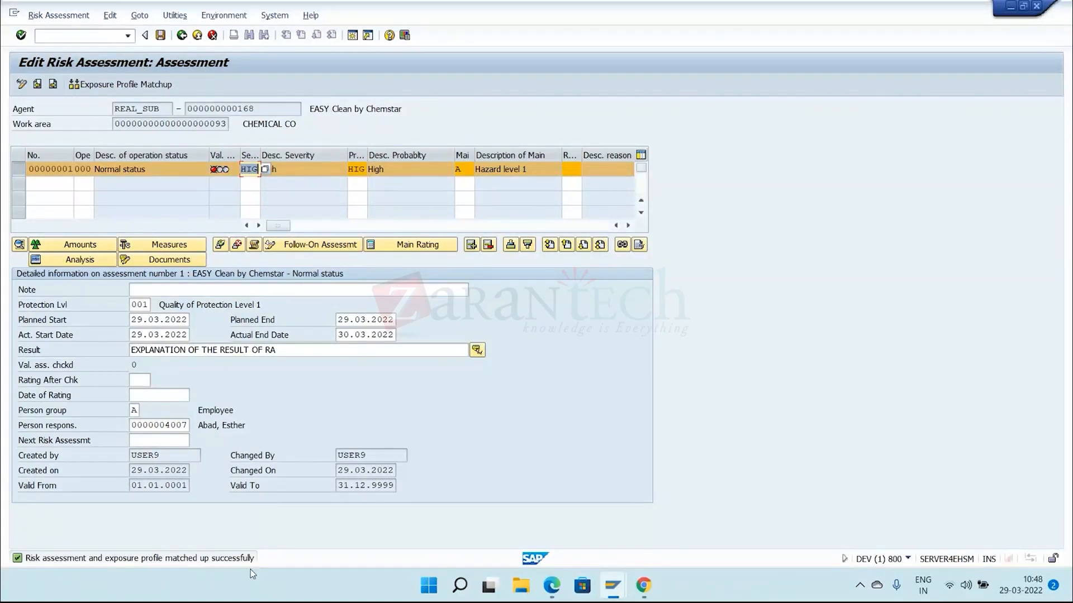
{"action": "left_click", "coordinate": [184, 35]}
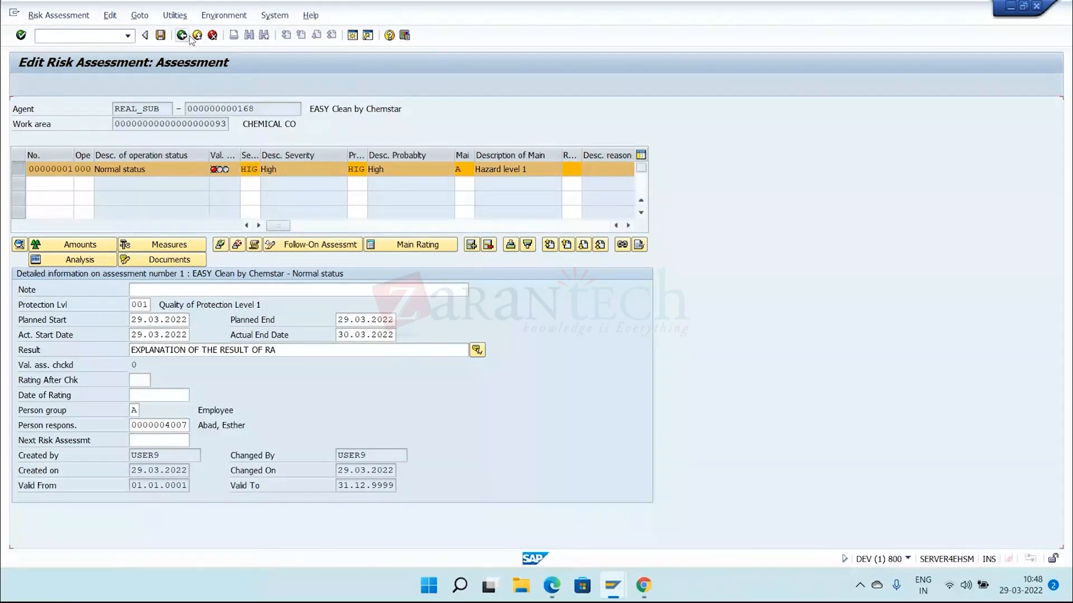
{"action": "left_click", "coordinate": [183, 37]}
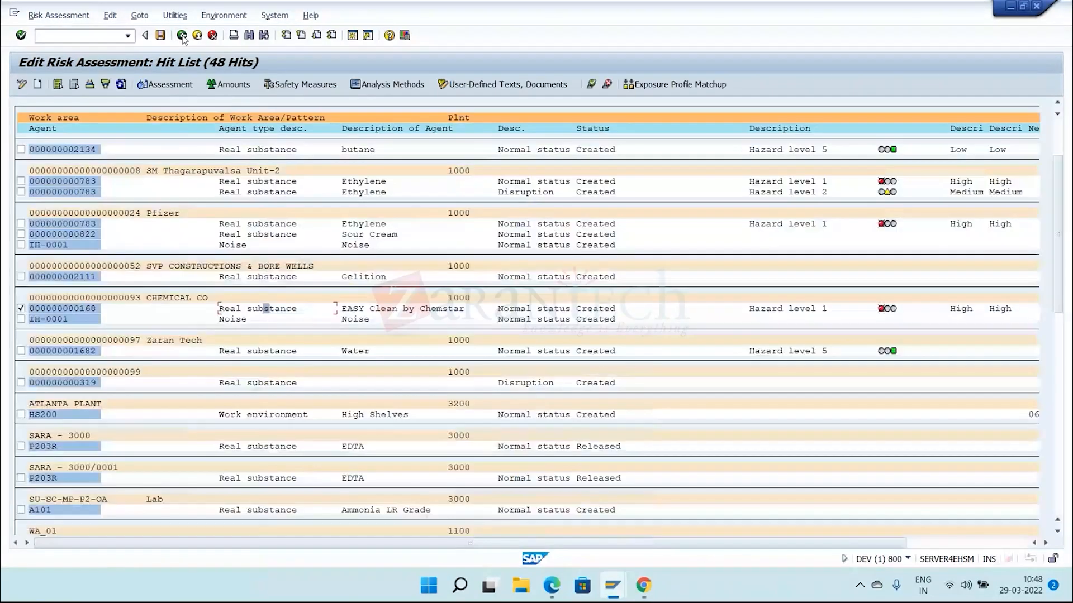
{"action": "left_click", "coordinate": [183, 37]}
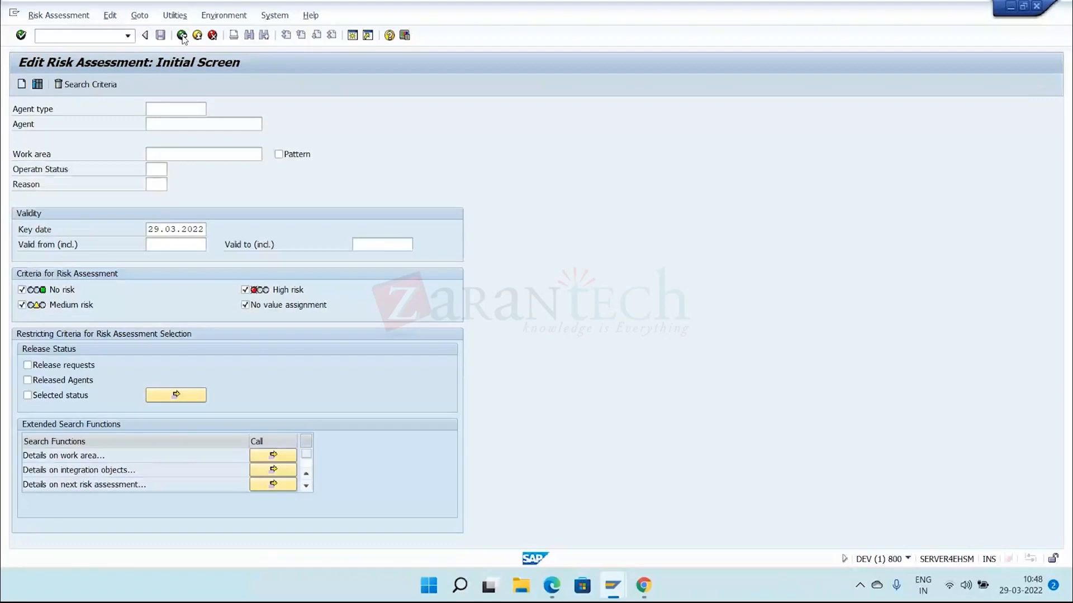
{"action": "left_click", "coordinate": [183, 37]}
- Open work area editing with transaction /NCBIH02
{"action": "left_click", "coordinate": [128, 36]}
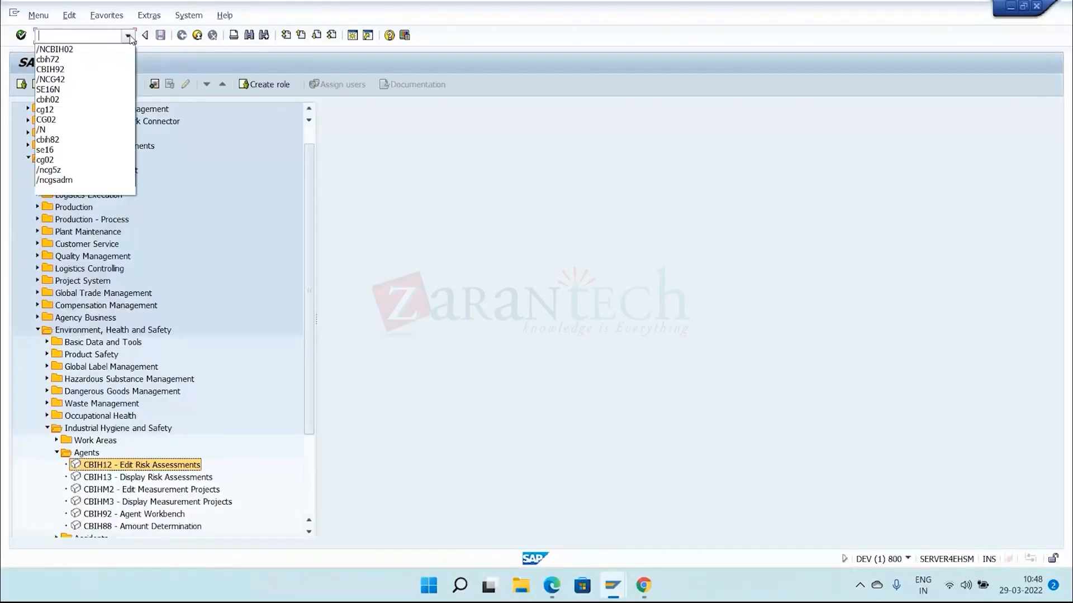
{"action": "left_click", "coordinate": [54, 49]}
{"action": "key", "text": "Return"}
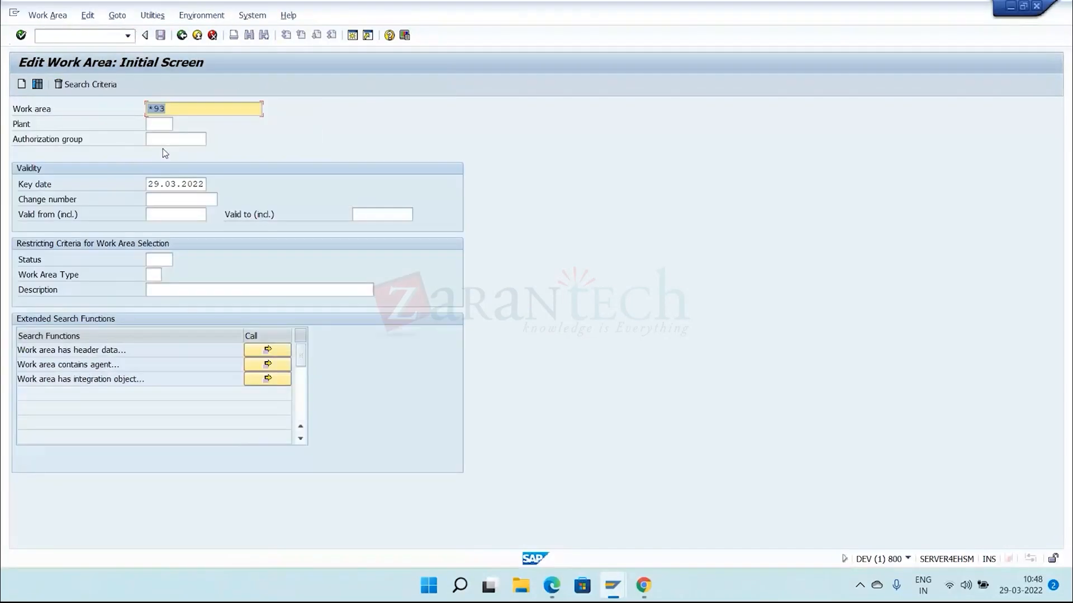
{"action": "left_click", "coordinate": [37, 84]}
{"action": "double_click", "coordinate": [220, 148]}
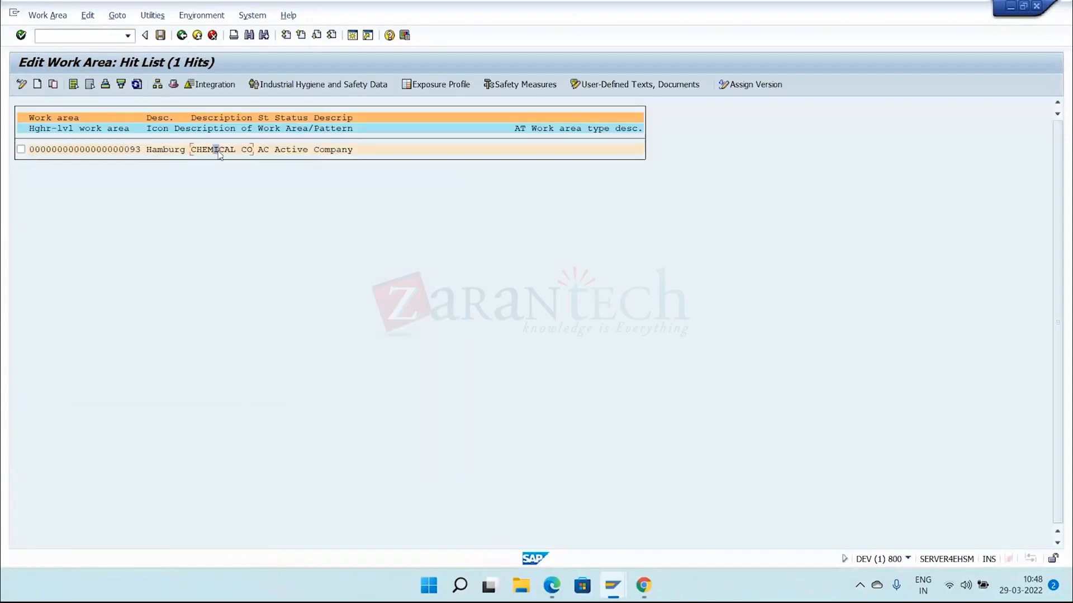
{"action": "left_click", "coordinate": [303, 86]}
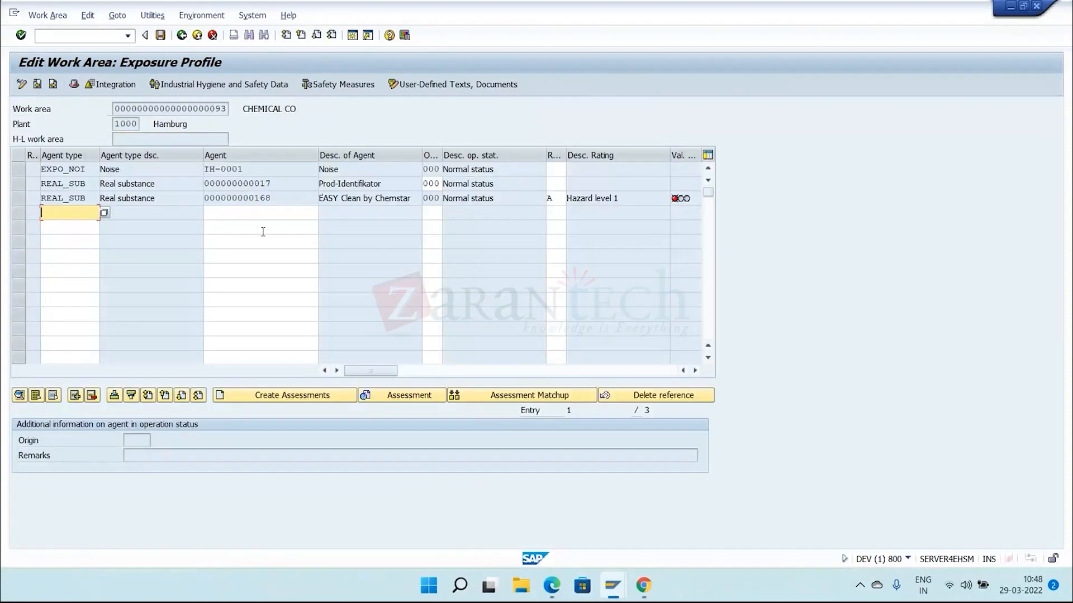
{"action": "left_click", "coordinate": [28, 199]}
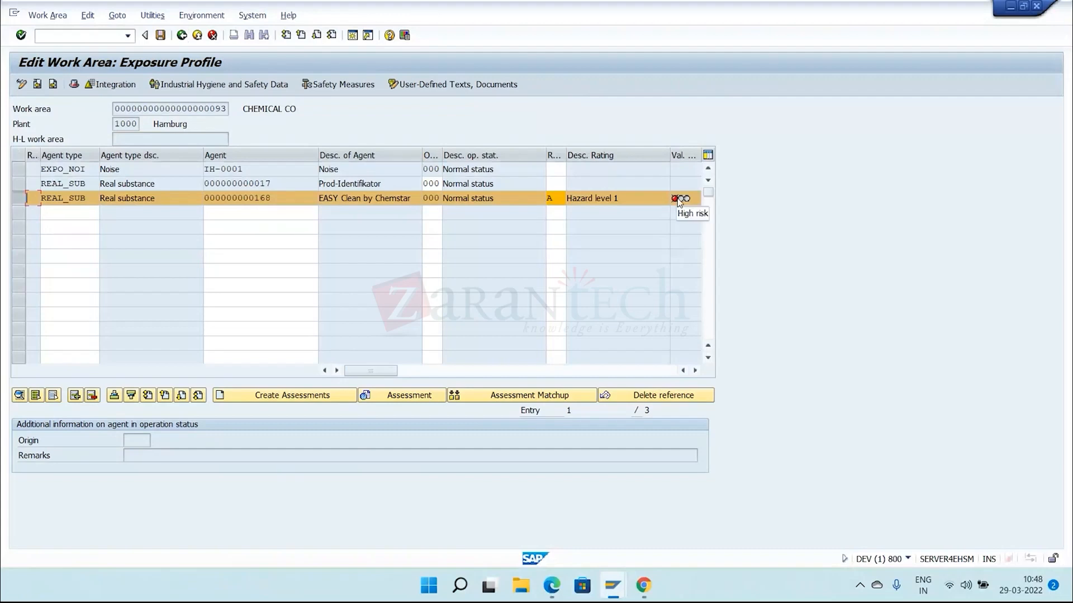
{"action": "left_click", "coordinate": [344, 198]}
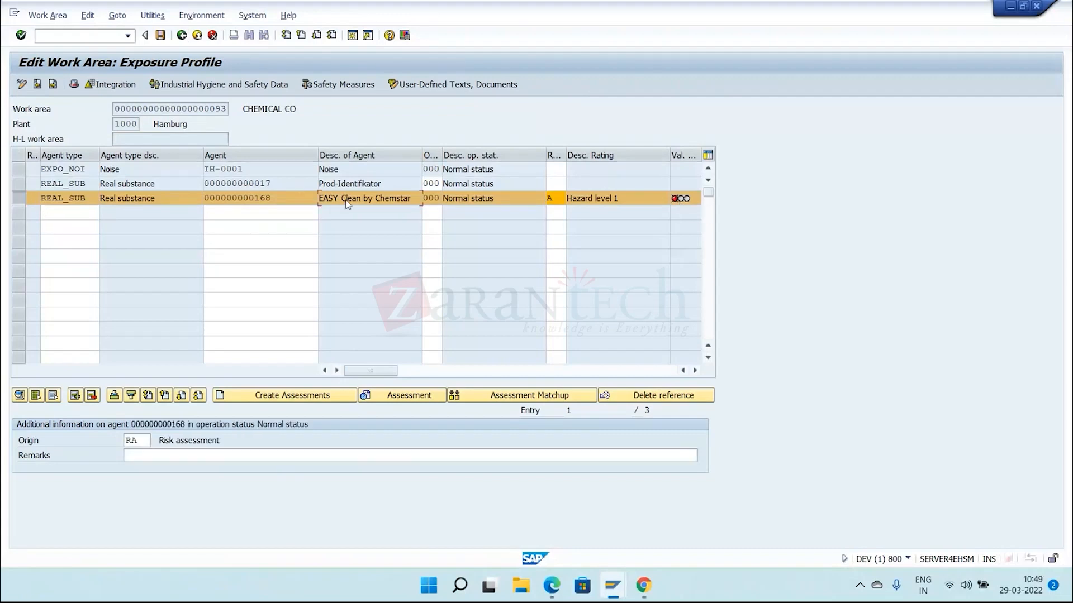
{"action": "left_click_drag", "start_coordinate": [221, 445], "coordinate": [158, 439]}
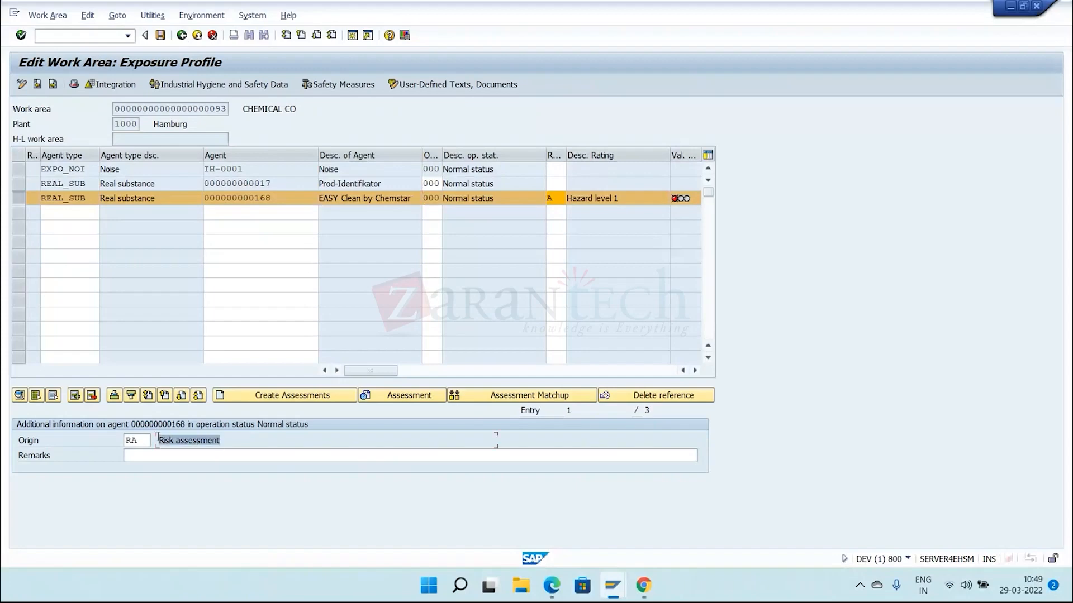
{"action": "left_click", "coordinate": [157, 441]}
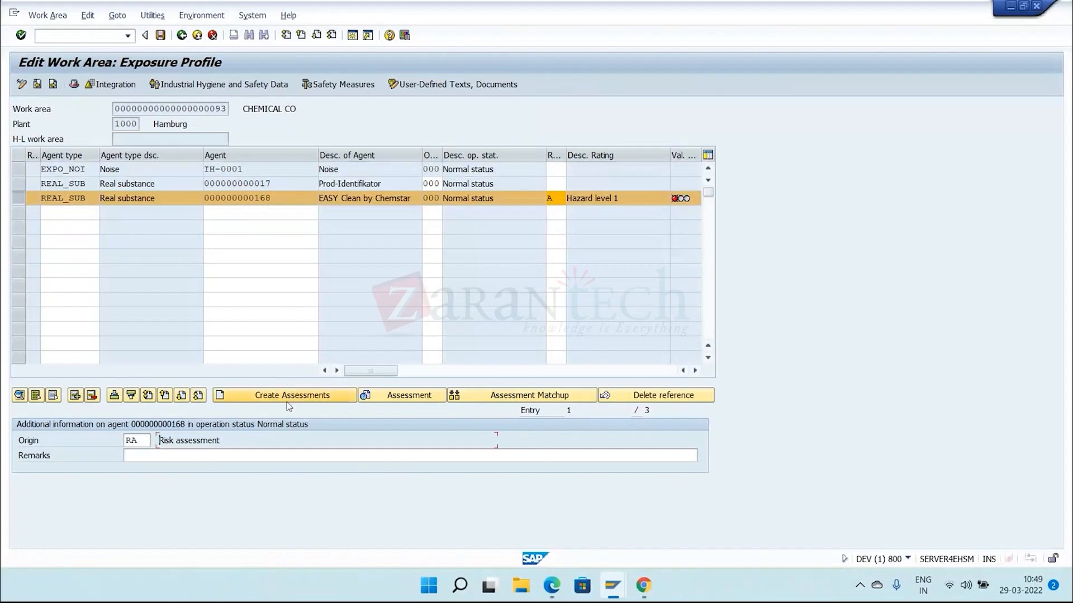
{"action": "left_click", "coordinate": [394, 396]}
{"action": "left_click", "coordinate": [395, 397]}
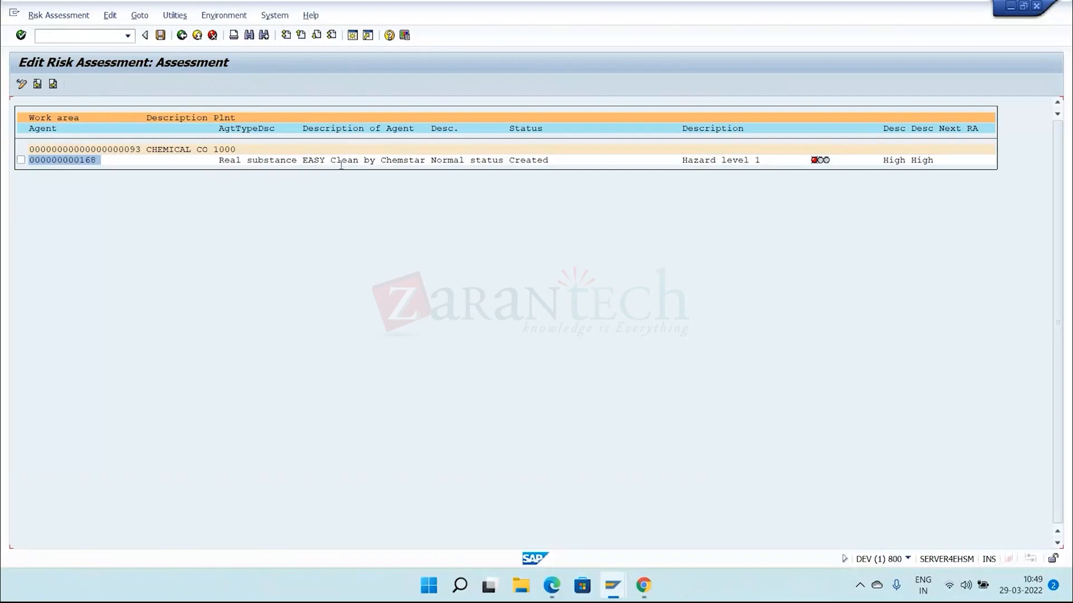
{"action": "double_click", "coordinate": [341, 161]}
{"action": "left_click", "coordinate": [182, 35]}
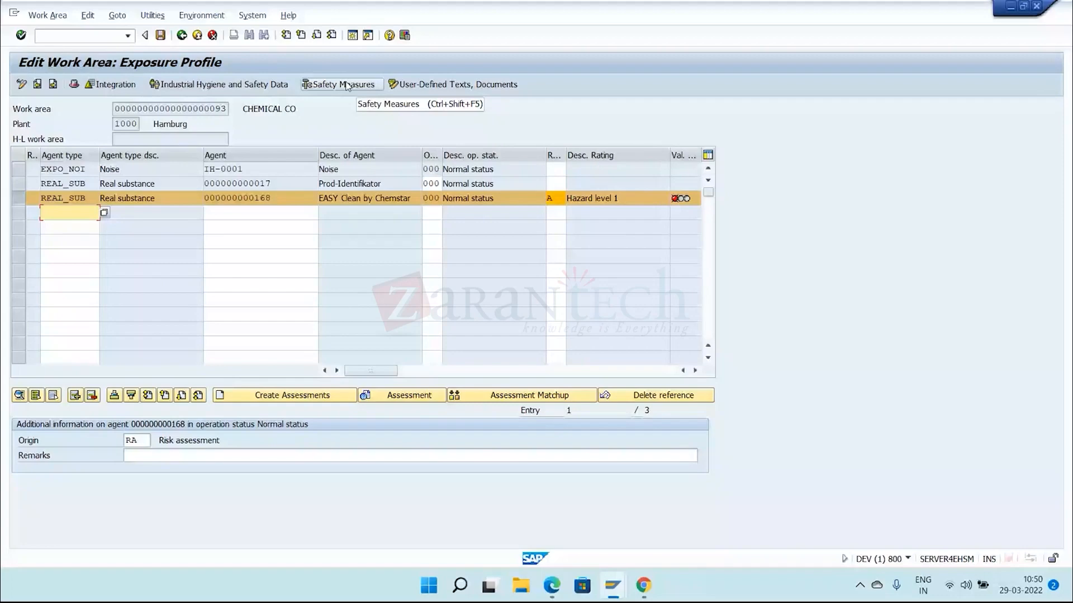
- Match up the overall rating in the CHEMICAL CO work area header and save the work area
{"action": "left_click", "coordinate": [74, 84]}
{"action": "left_click", "coordinate": [23, 321]}
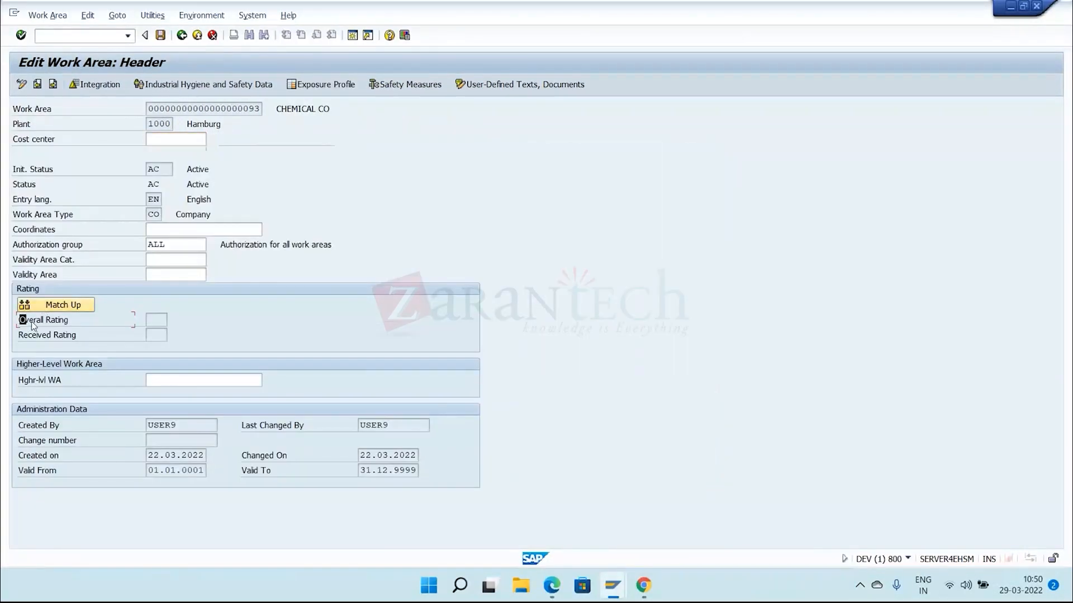
{"action": "left_click_drag", "start_coordinate": [32, 324], "coordinate": [102, 327]}
{"action": "left_click", "coordinate": [100, 324]}
{"action": "left_click", "coordinate": [73, 306]}
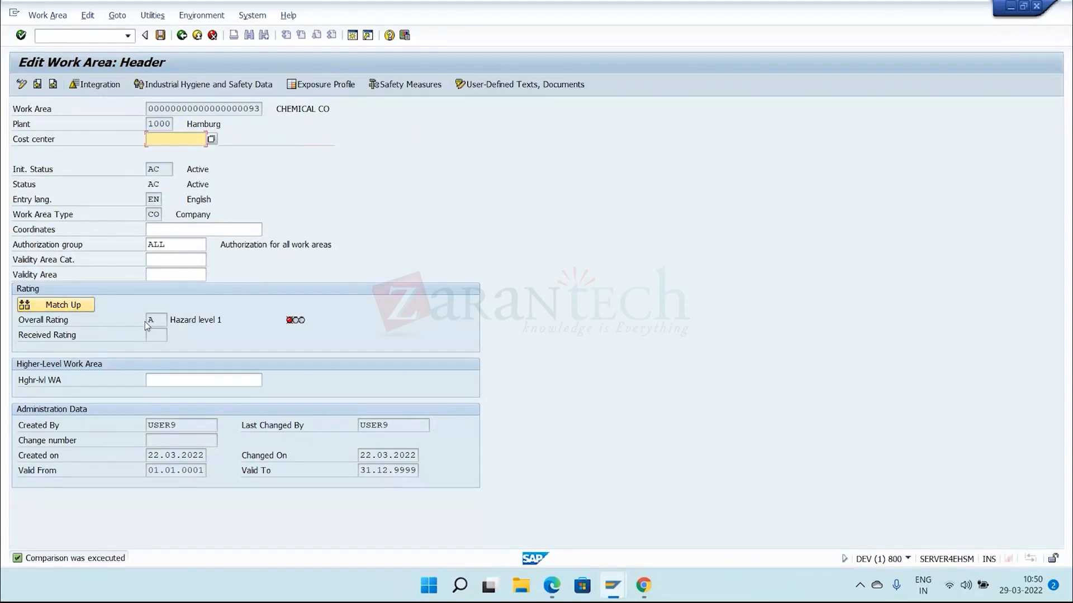
{"action": "left_click_drag", "start_coordinate": [183, 320], "coordinate": [297, 323]}
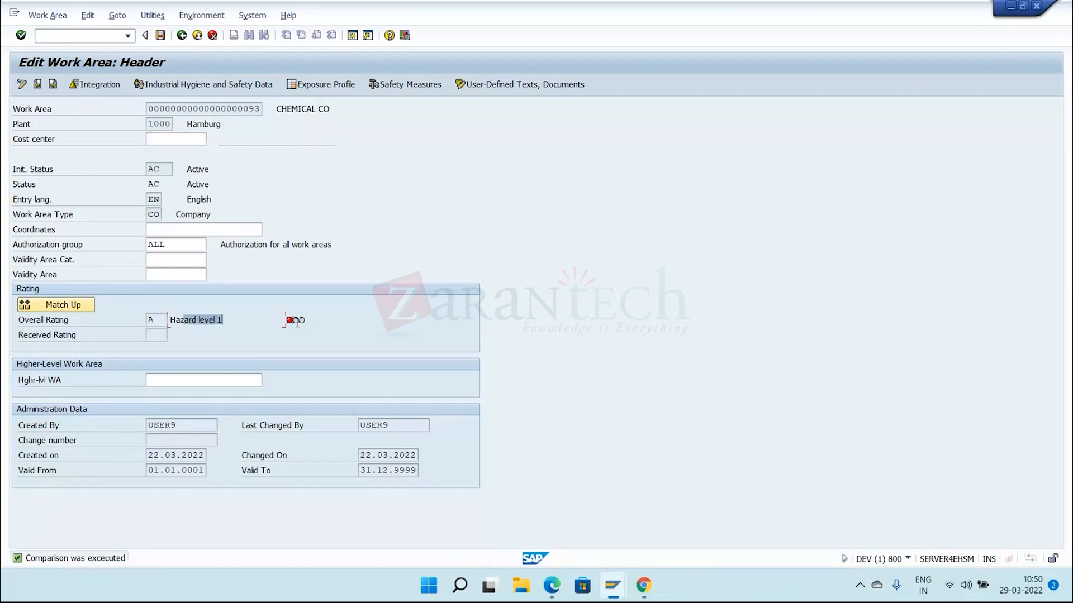
{"action": "left_click", "coordinate": [161, 35]}
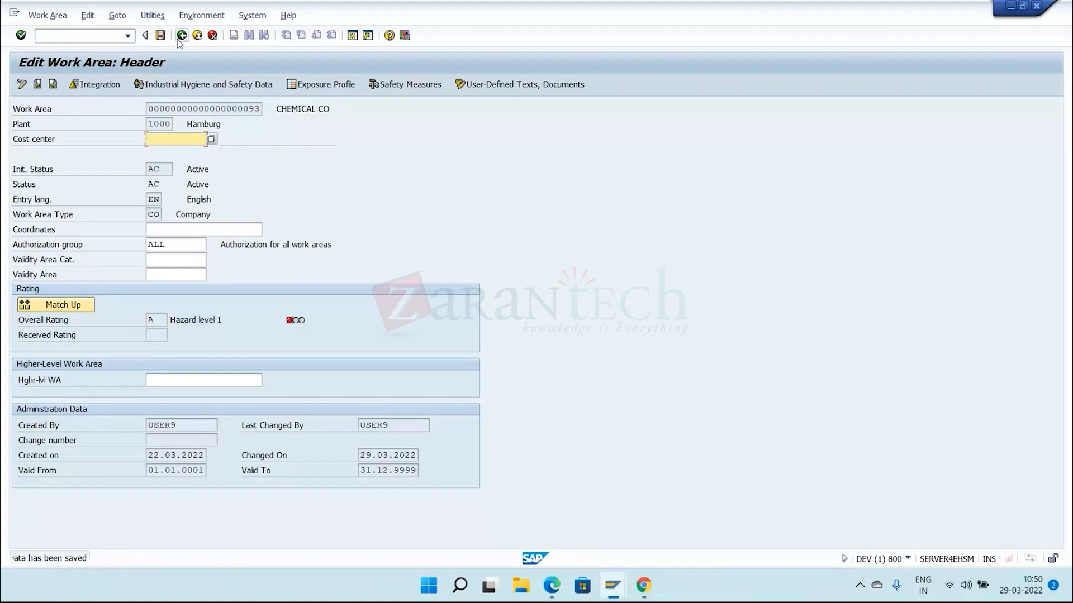
- Review the CHEMICAL CO exposure profile and its hit list rating, ending on the work area search screen
{"action": "left_click", "coordinate": [321, 84]}
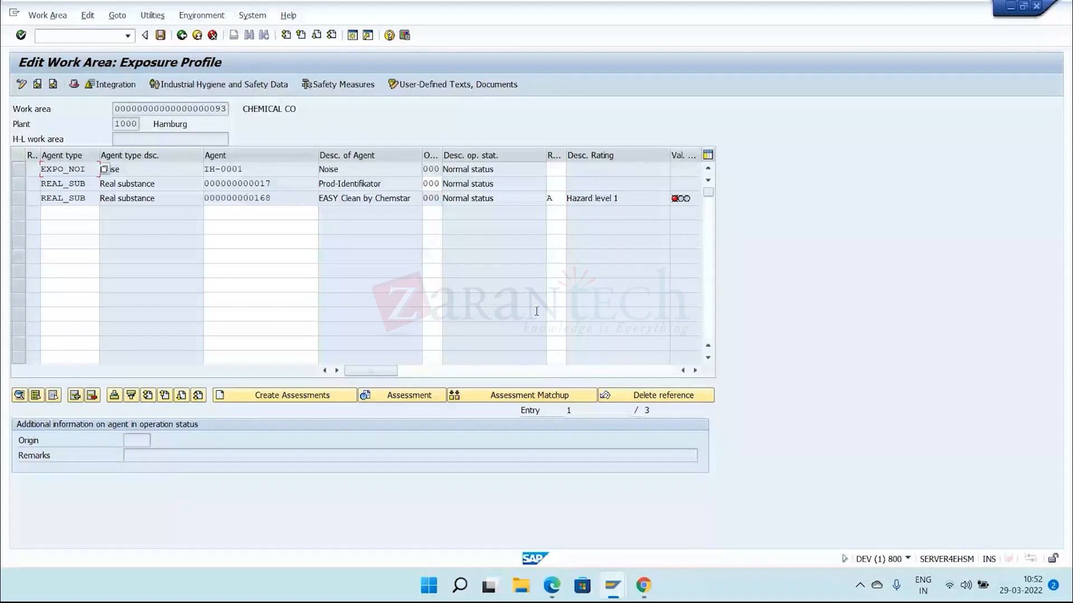
{"action": "left_click", "coordinate": [181, 36]}
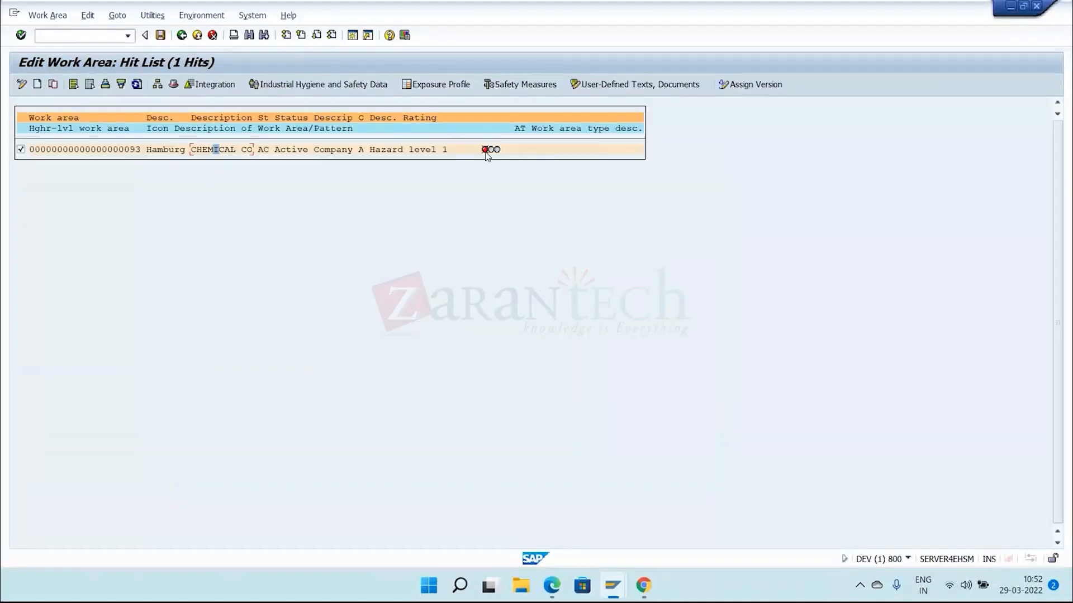
{"action": "left_click", "coordinate": [180, 37]}
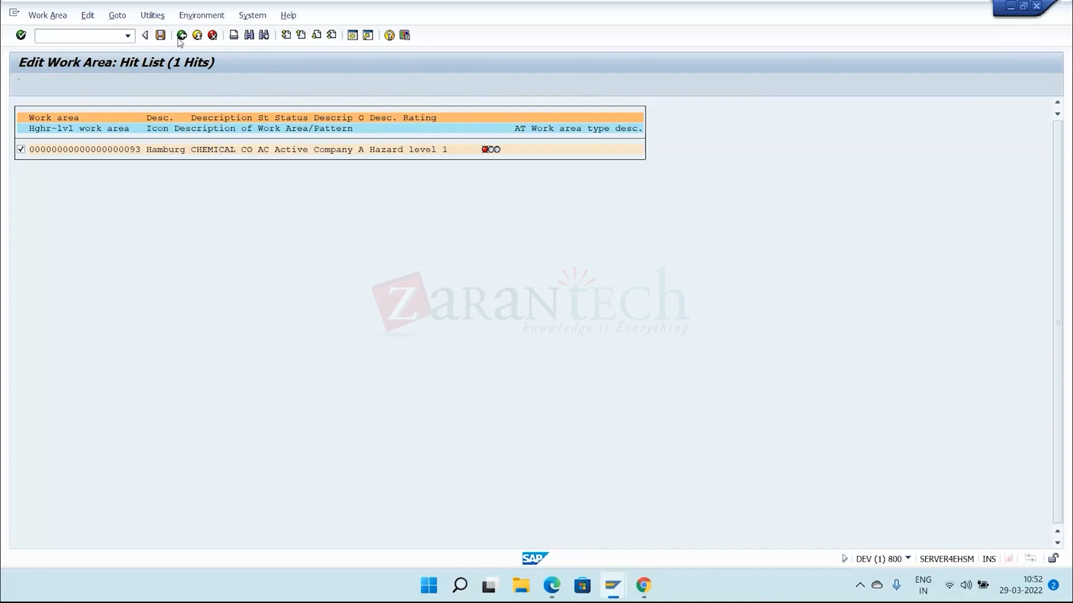
- Search all work areas without any search parameters, and open the exposure profile of WA_42 Coating Line
{"action": "left_click", "coordinate": [81, 88]}
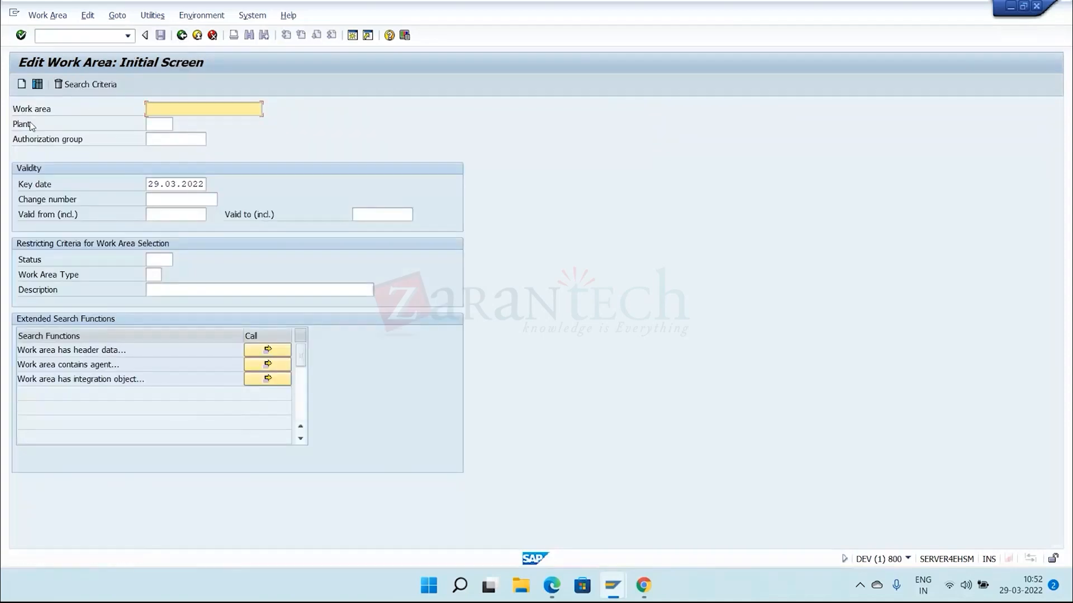
{"action": "key", "text": "Return"}
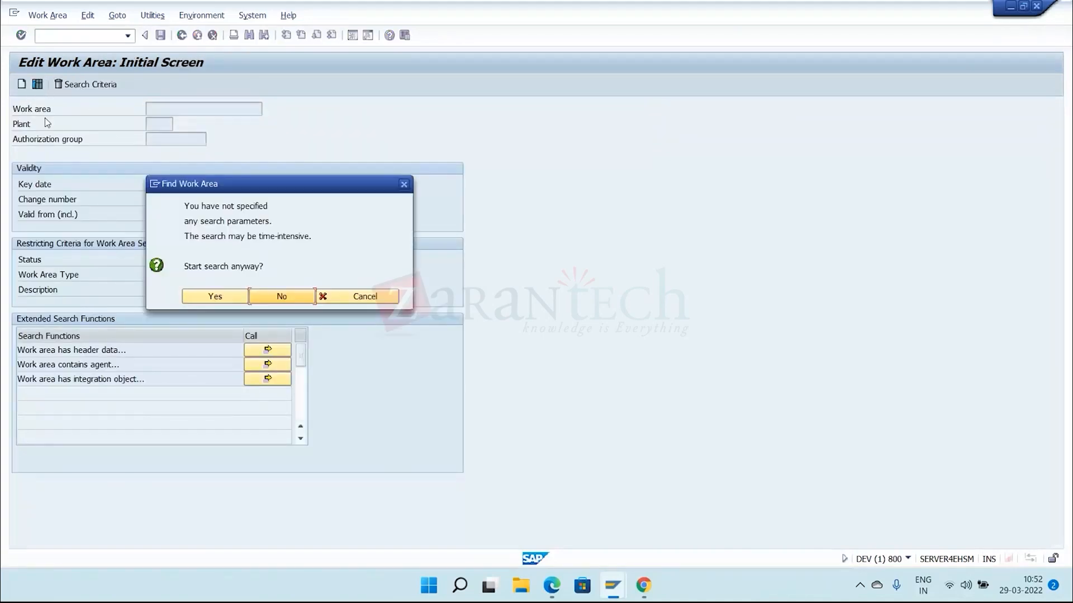
{"action": "left_click", "coordinate": [188, 294]}
{"action": "left_click", "coordinate": [205, 284]}
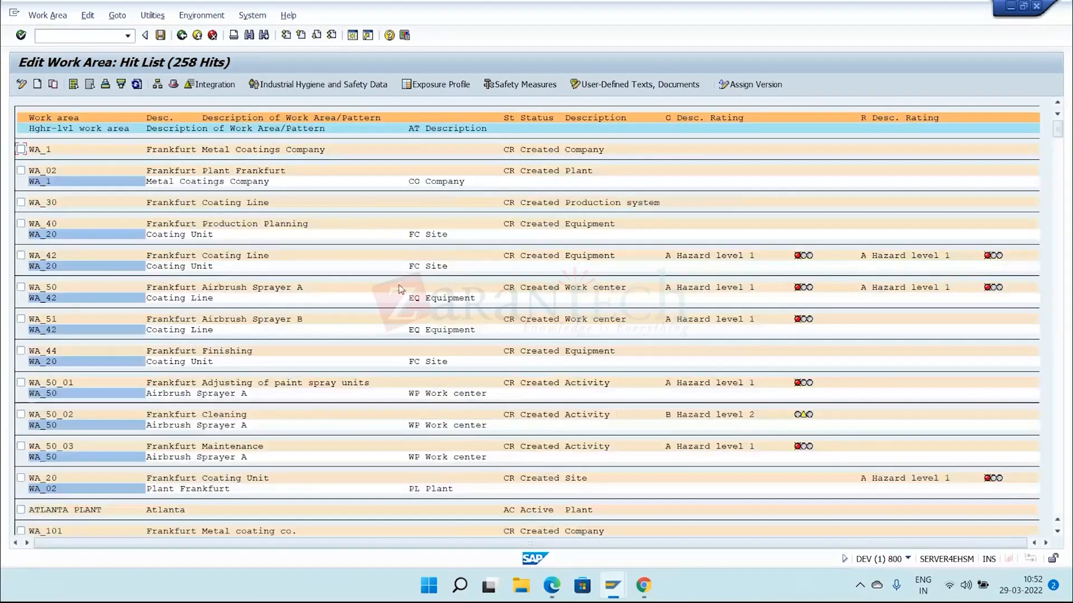
{"action": "double_click", "coordinate": [399, 287]}
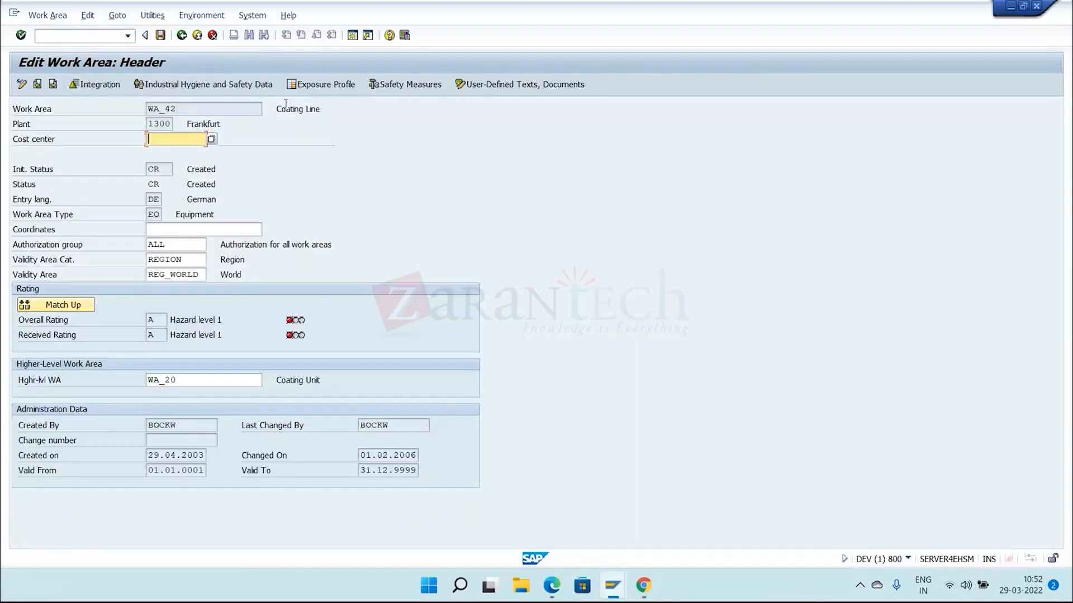
{"action": "left_click", "coordinate": [322, 85]}
{"action": "left_click_drag", "start_coordinate": [316, 155], "coordinate": [262, 155]}
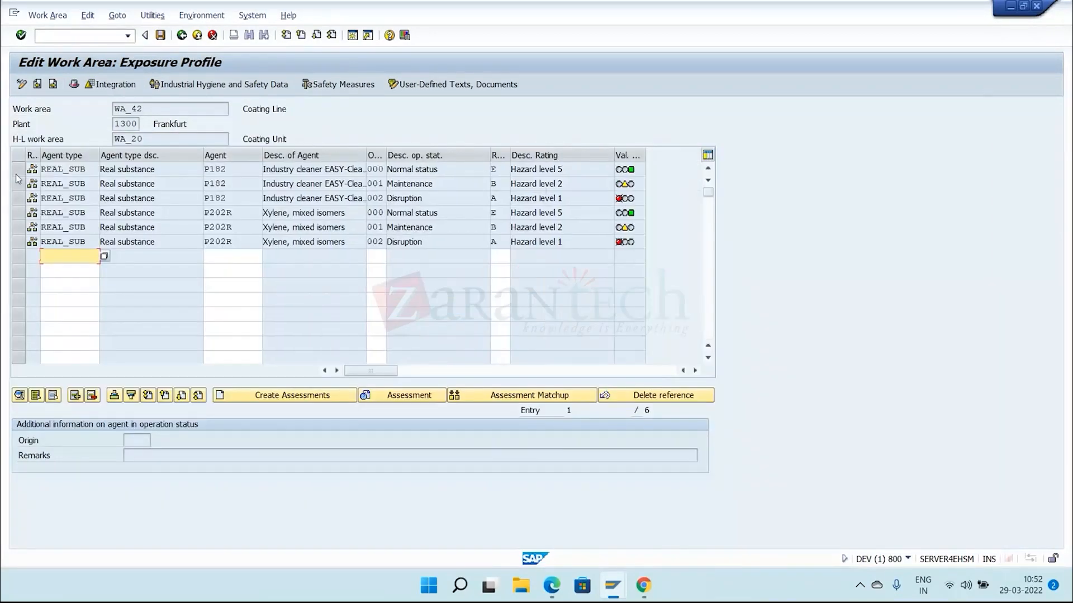
- Compare the risk ratings of agent P182 for the operation statuses Normal status, Maintenance and Disruption
{"action": "left_click_drag", "start_coordinate": [16, 175], "coordinate": [16, 199]}
{"action": "left_click", "coordinate": [220, 171]}
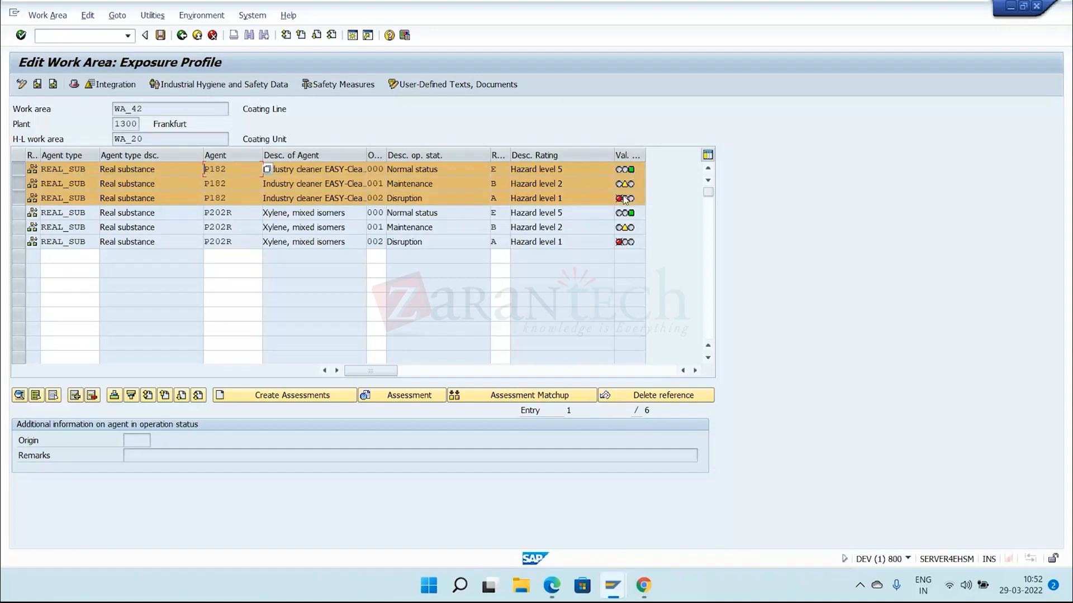
{"action": "mouse_move", "coordinate": [623, 201]}
{"action": "left_click_drag", "start_coordinate": [447, 169], "coordinate": [388, 168]}
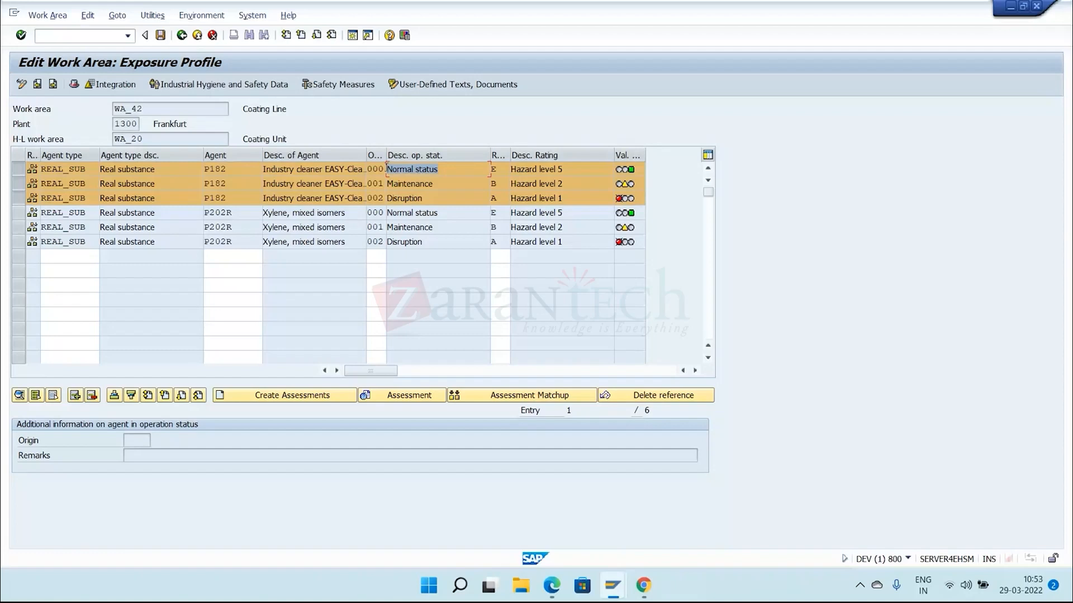
{"action": "left_click", "coordinate": [631, 170]}
{"action": "mouse_move", "coordinate": [635, 178]}
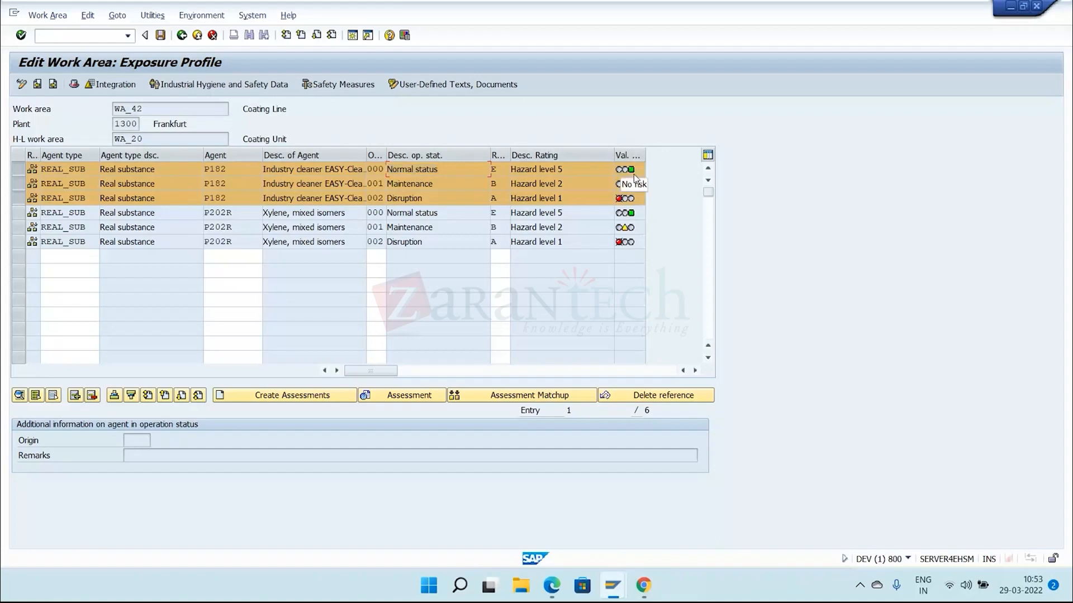
{"action": "double_click", "coordinate": [425, 184]}
{"action": "left_click", "coordinate": [387, 184]}
{"action": "mouse_move", "coordinate": [623, 185]}
{"action": "left_click", "coordinate": [436, 202]}
{"action": "mouse_move", "coordinate": [623, 207]}
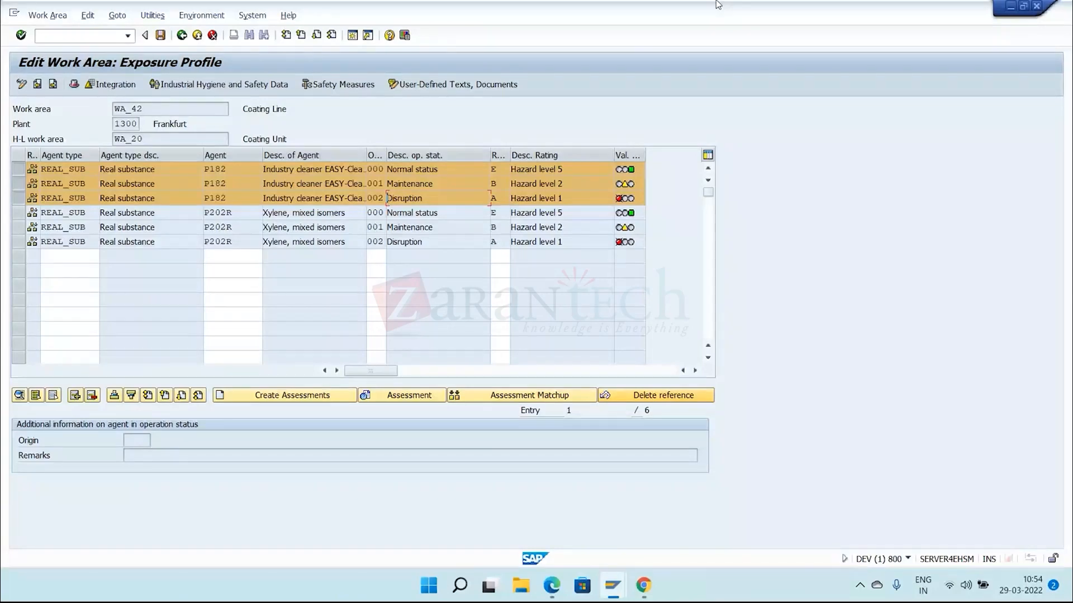
- Leave work area editing for the SAP menu, and open CBIH42 - Edit Patterns under Work Areas
{"action": "left_click", "coordinate": [182, 37]}
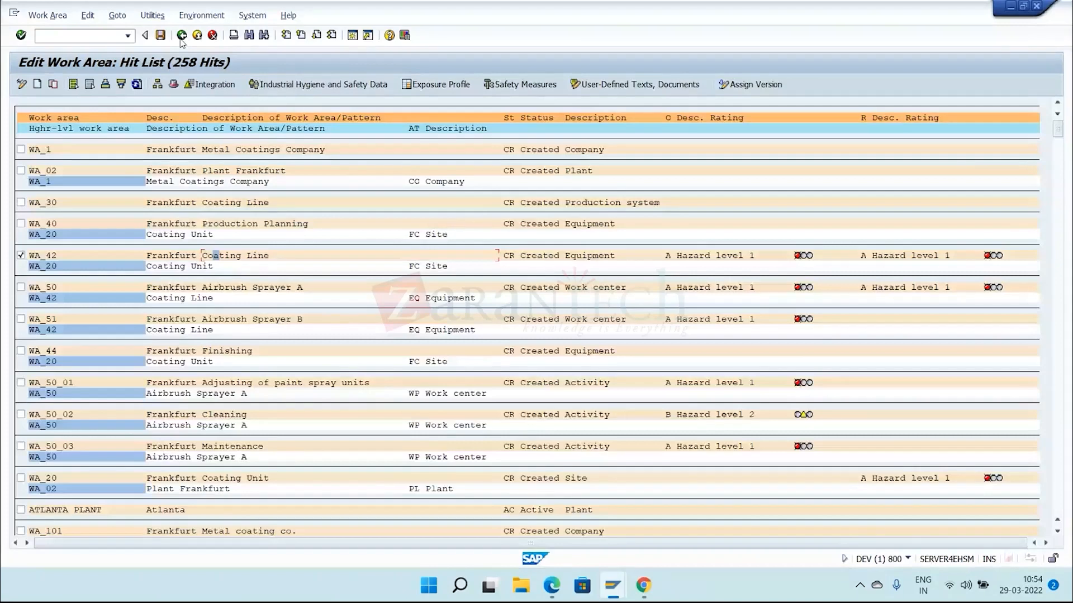
{"action": "left_click", "coordinate": [182, 36]}
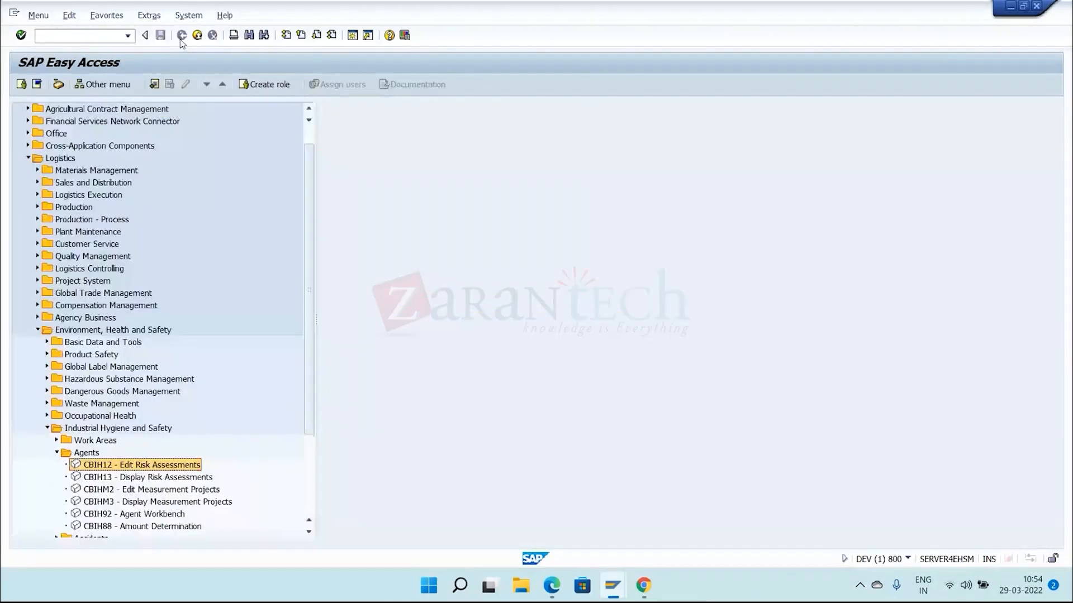
{"action": "scroll", "coordinate": [139, 335], "scroll_direction": "down", "scroll_amount": 3}
{"action": "left_click", "coordinate": [57, 355]}
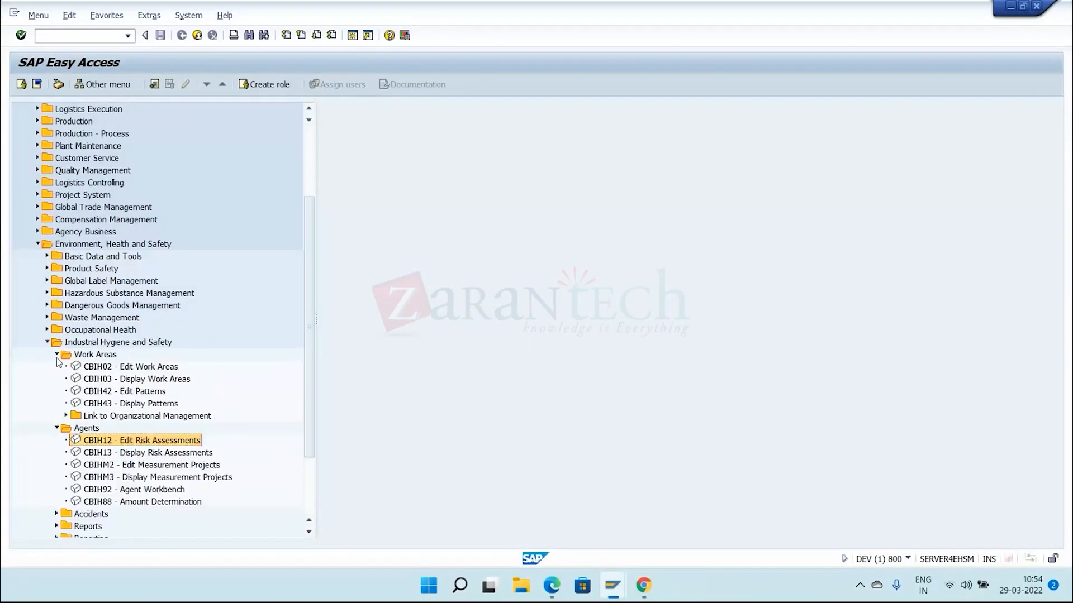
{"action": "left_click", "coordinate": [134, 379]}
{"action": "left_click", "coordinate": [136, 392]}
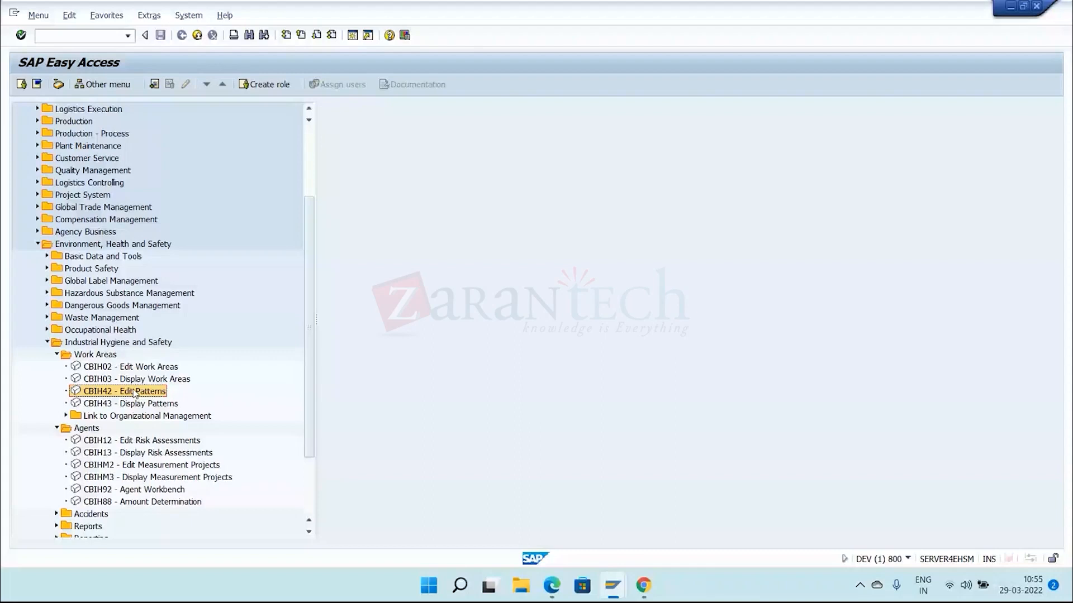
{"action": "double_click", "coordinate": [134, 392]}
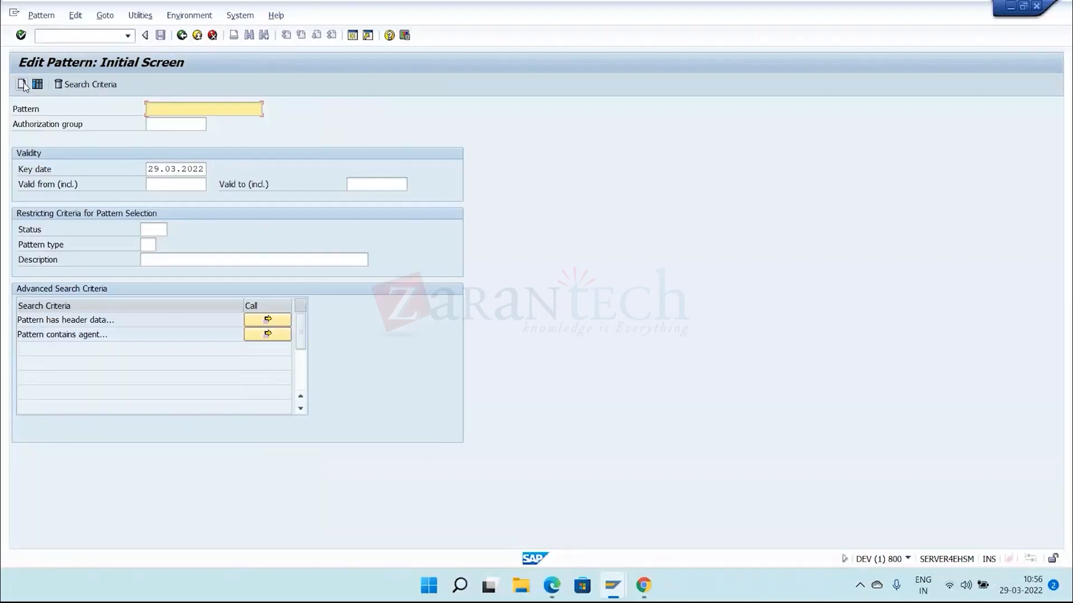
- Start a new pattern with initial status AC (Active) and pattern type PT (Pattern)
{"action": "left_click", "coordinate": [21, 84]}
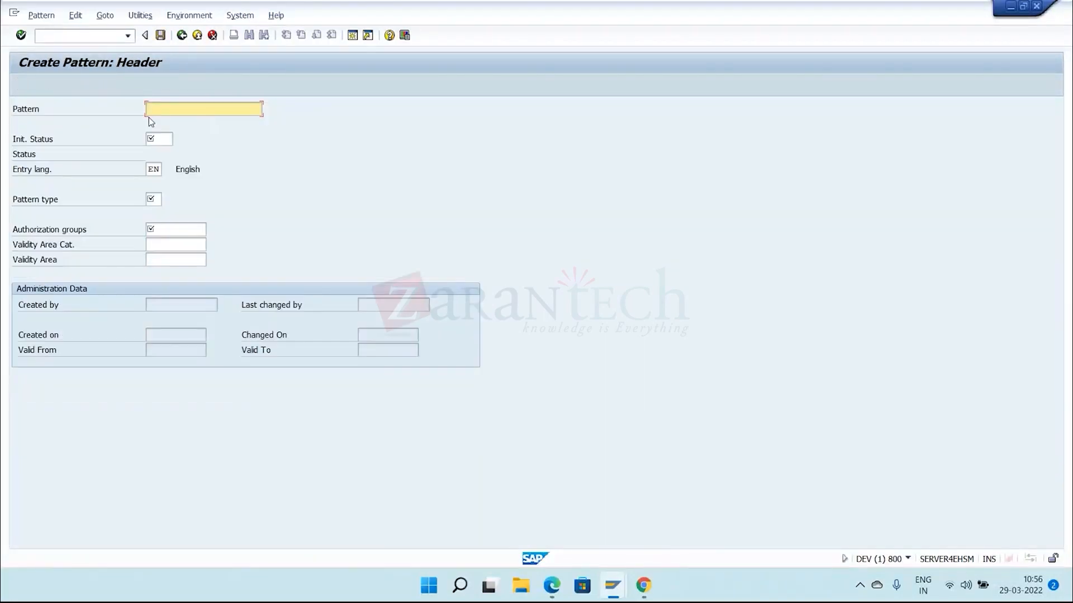
{"action": "left_click", "coordinate": [157, 139]}
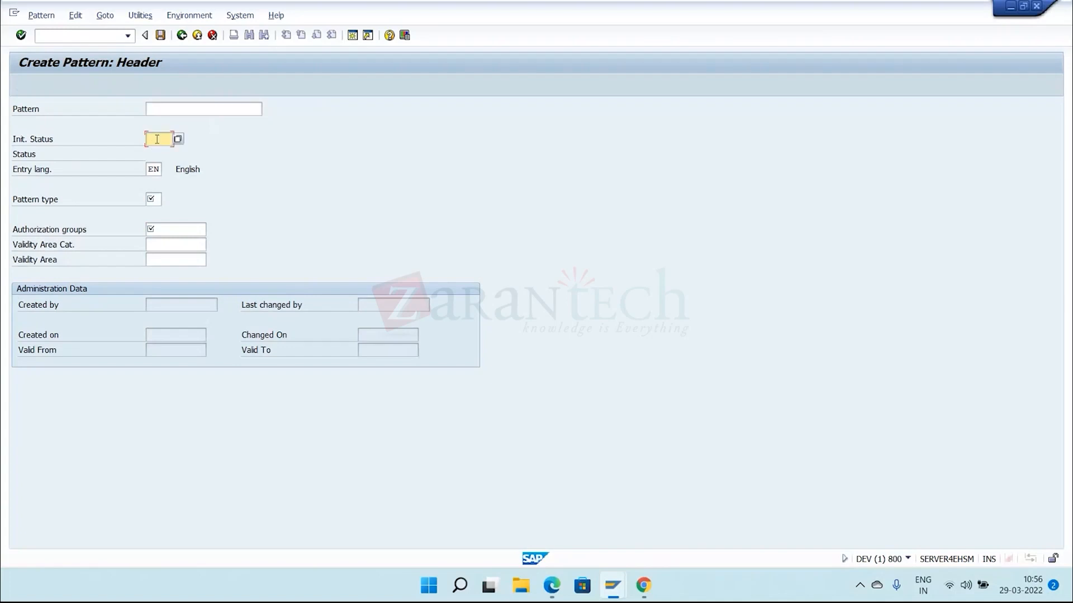
{"action": "left_click", "coordinate": [177, 138]}
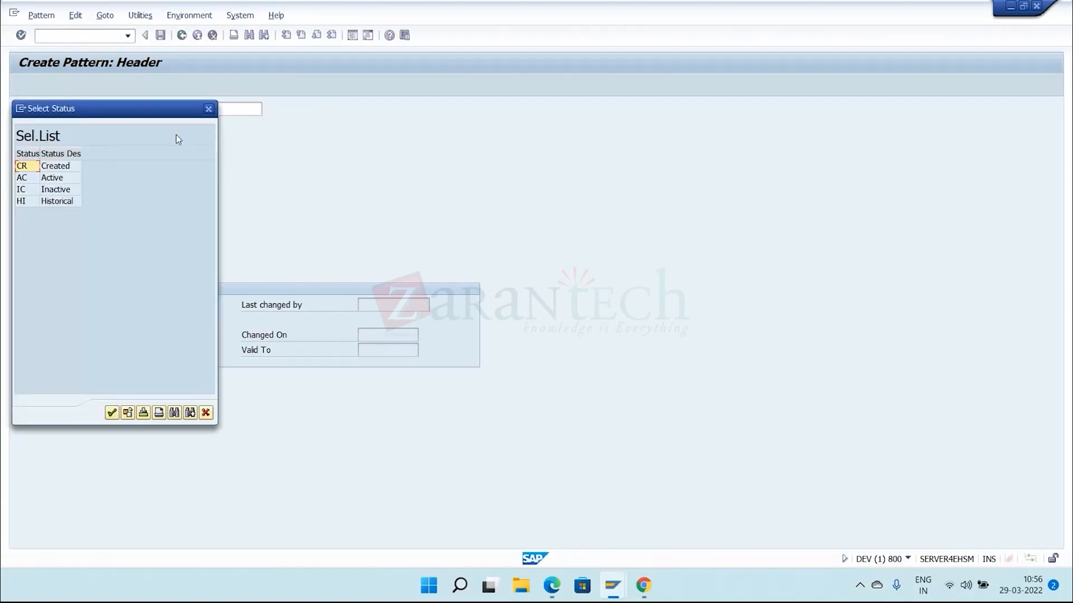
{"action": "double_click", "coordinate": [69, 177]}
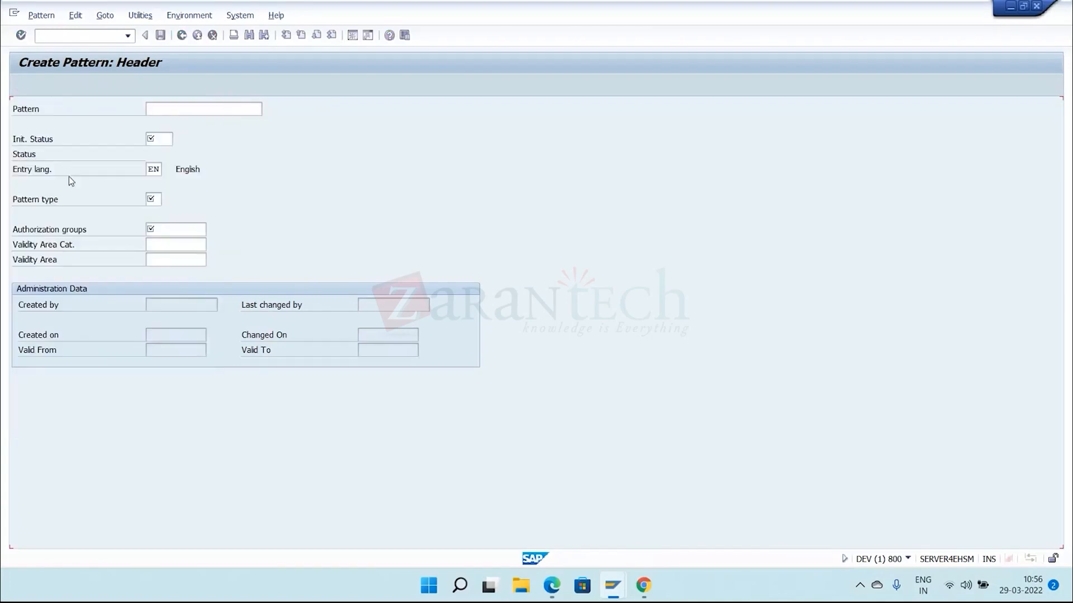
{"action": "left_click", "coordinate": [159, 199]}
{"action": "left_click", "coordinate": [167, 199]}
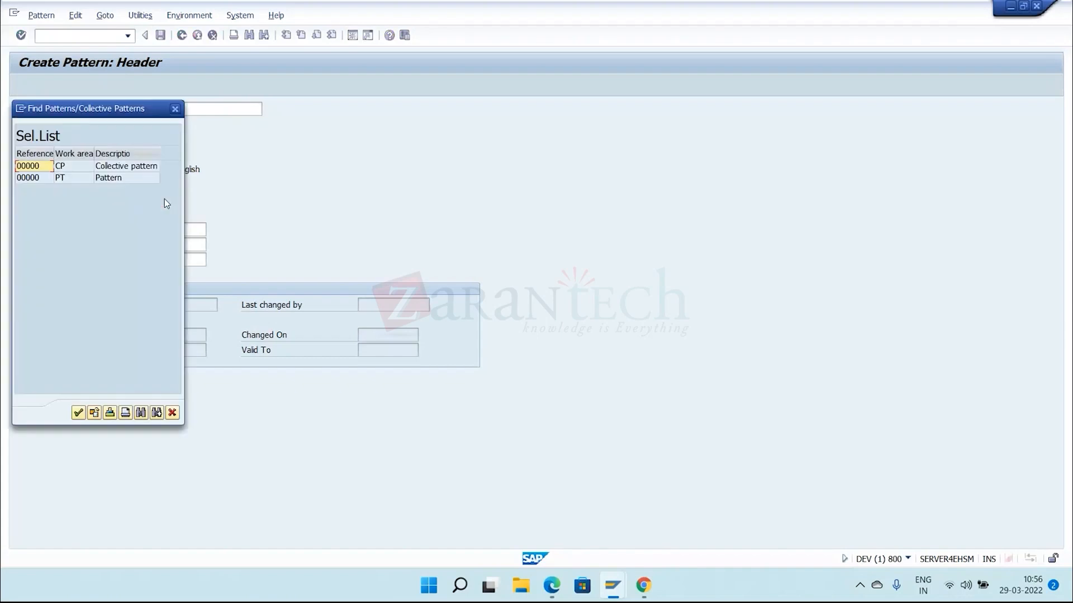
{"action": "left_click", "coordinate": [124, 178]}
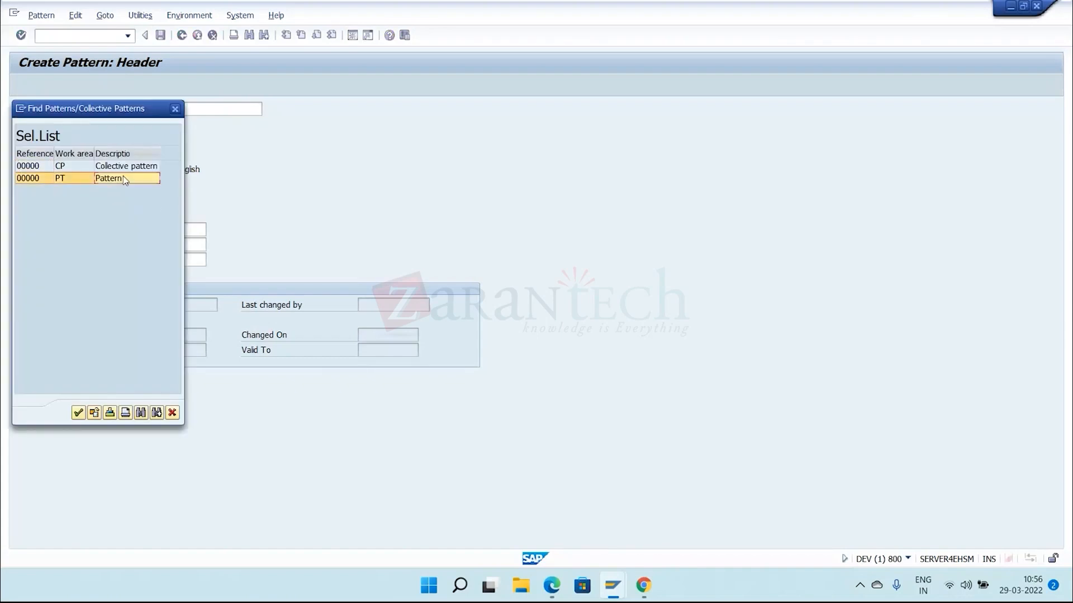
{"action": "double_click", "coordinate": [124, 178]}
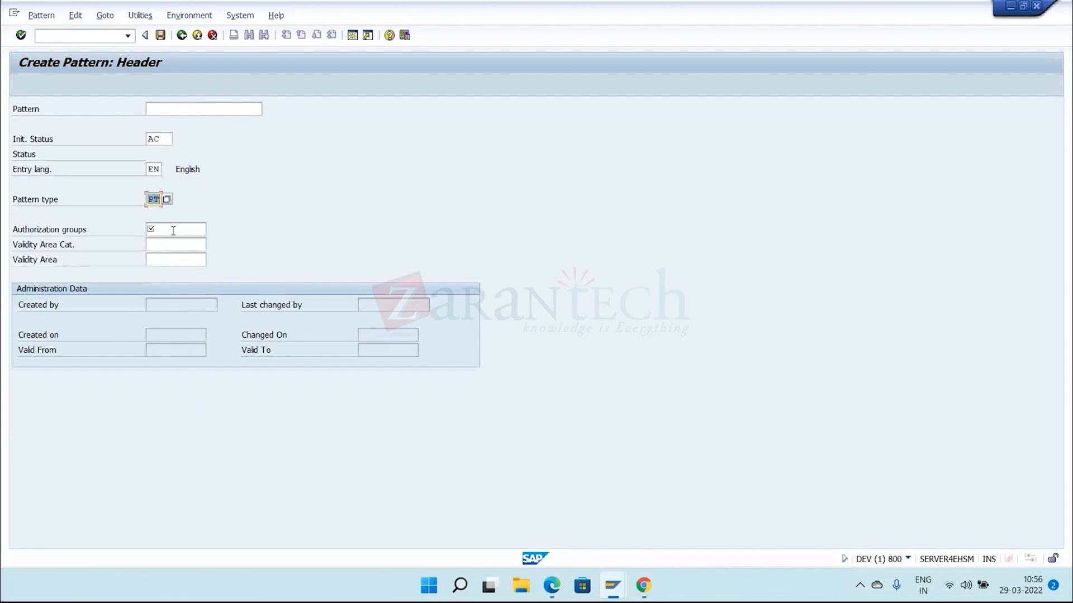
- Set the new pattern's authorization group to ALL and save the pattern
{"action": "left_click", "coordinate": [173, 231]}
{"action": "type", "text": "ALL"}
{"action": "key", "text": "Return"}
{"action": "left_click", "coordinate": [165, 34]}
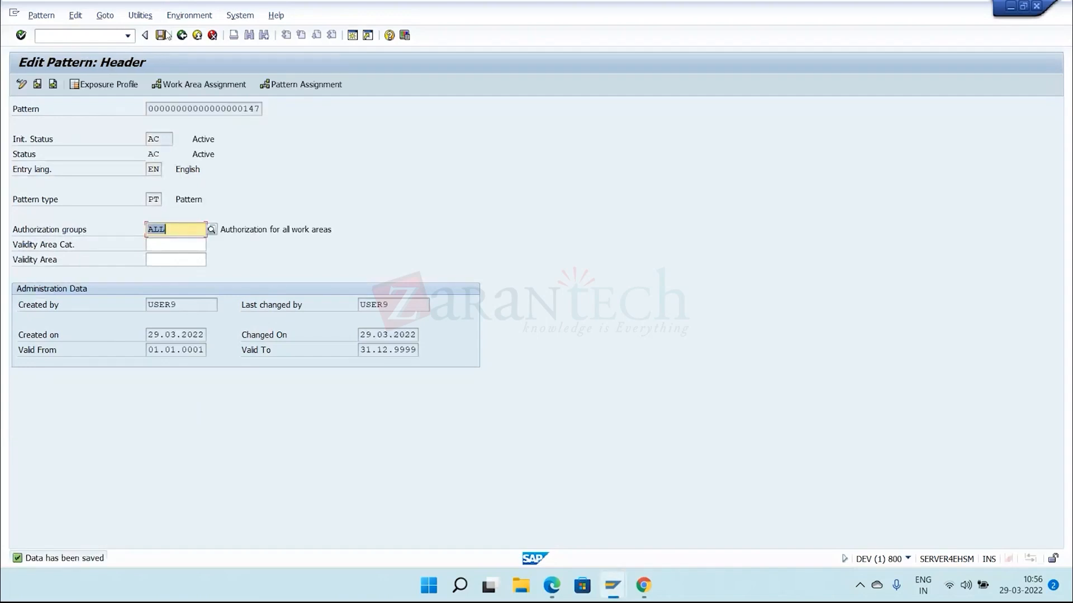
{"action": "left_click", "coordinate": [136, 16]}
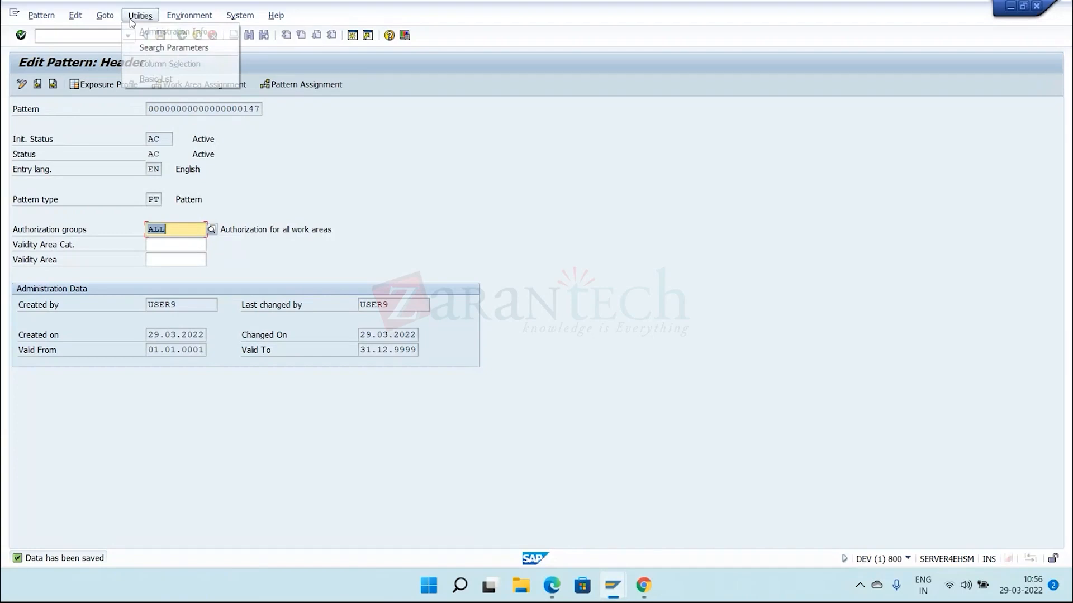
- Add an English description, DG TCS PATTERN, to the new pattern, save it and return to the pattern header
{"action": "mouse_move", "coordinate": [105, 15]}
{"action": "left_click", "coordinate": [140, 62]}
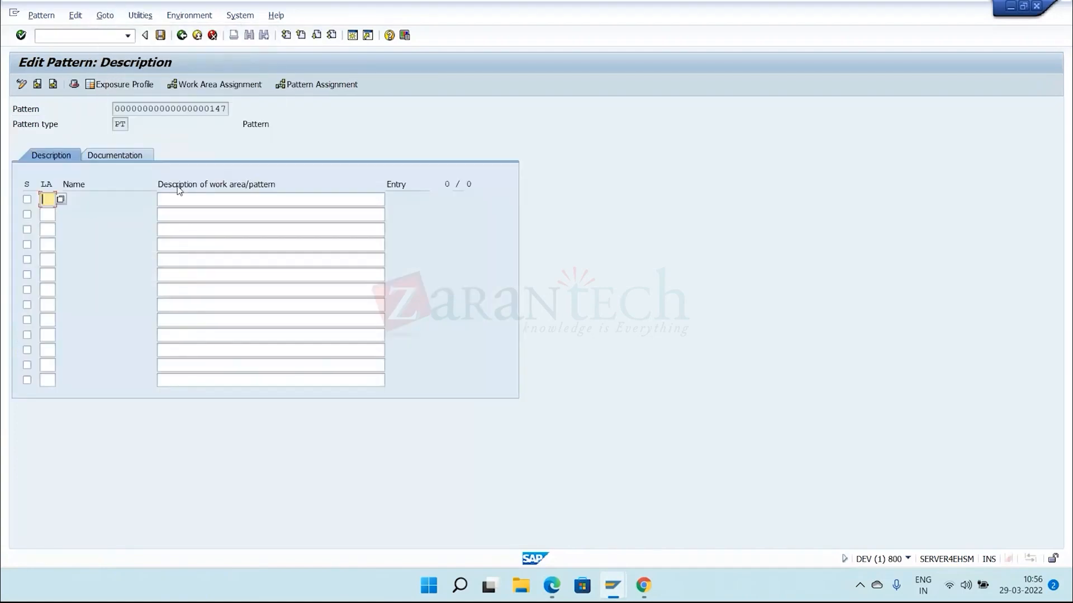
{"action": "type", "text": "EN"}
{"action": "key", "text": "Tab"}
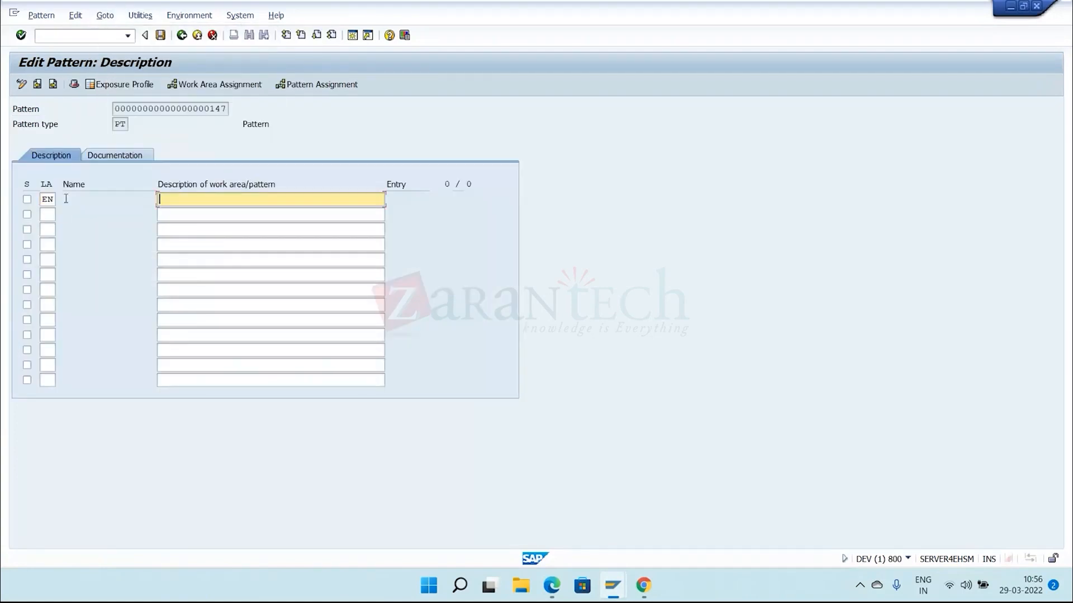
{"action": "type", "text": "DG TCS PATTERN"}
{"action": "key", "text": "ctrl+s"}
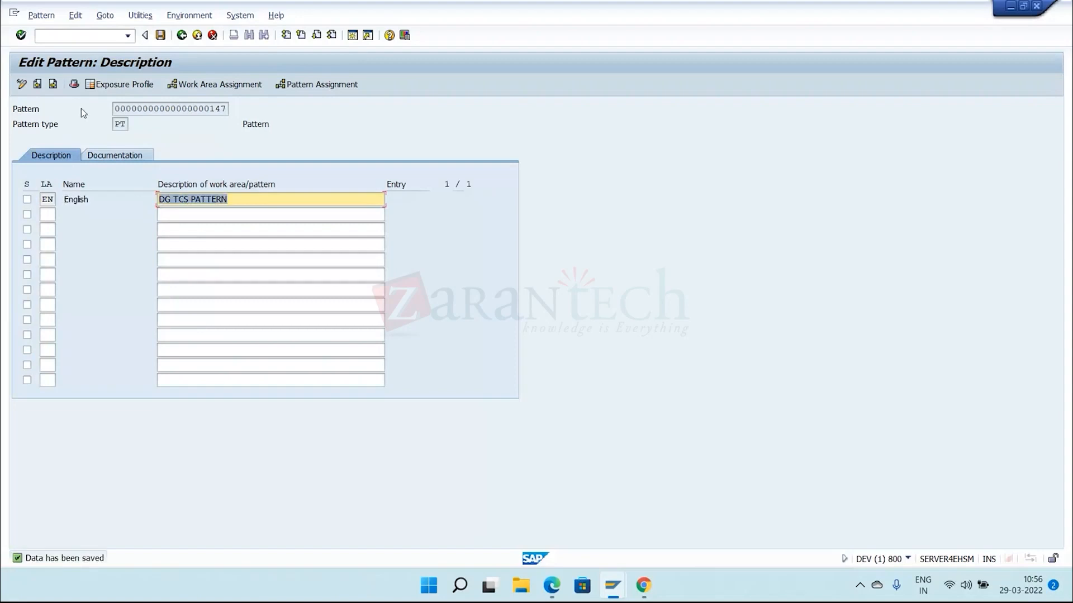
{"action": "left_click", "coordinate": [74, 84]}
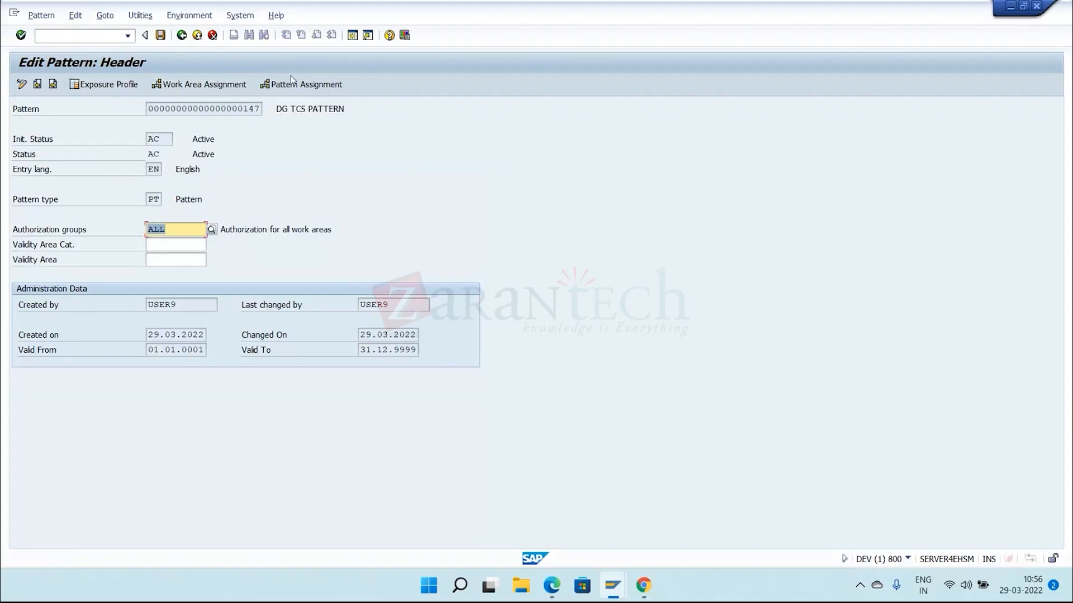
{"action": "left_click", "coordinate": [179, 87]}
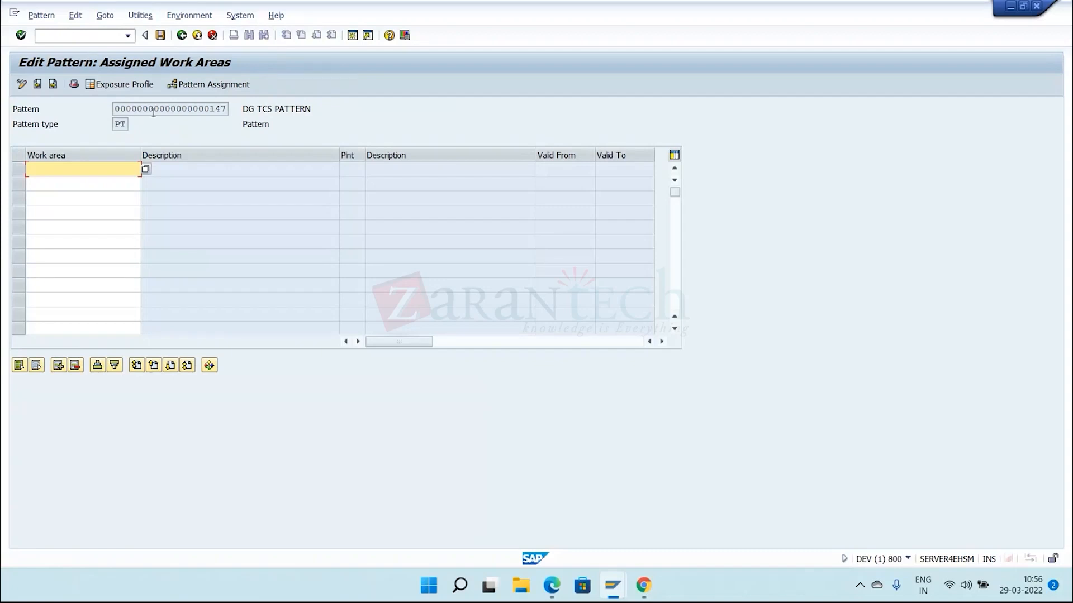
{"action": "left_click", "coordinate": [145, 170]}
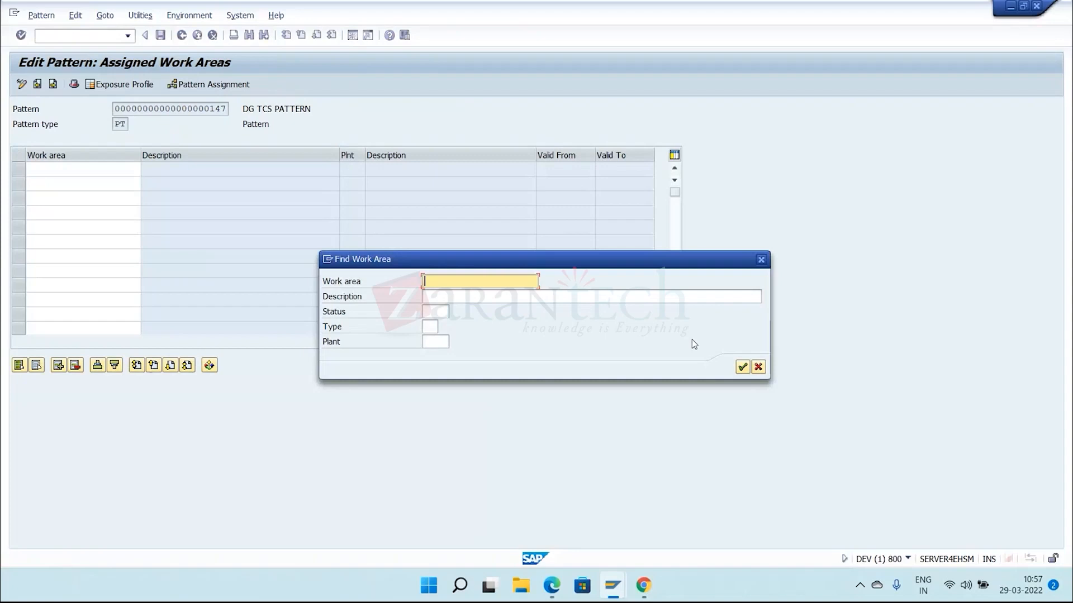
{"action": "key", "text": "Return"}
{"action": "left_click", "coordinate": [202, 297]}
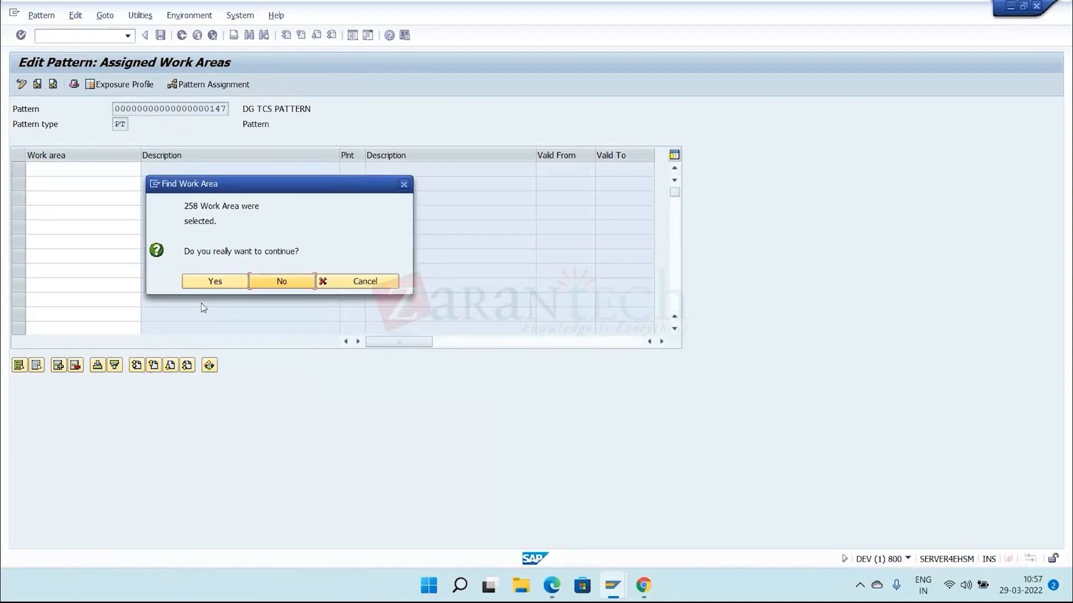
{"action": "left_click", "coordinate": [204, 283]}
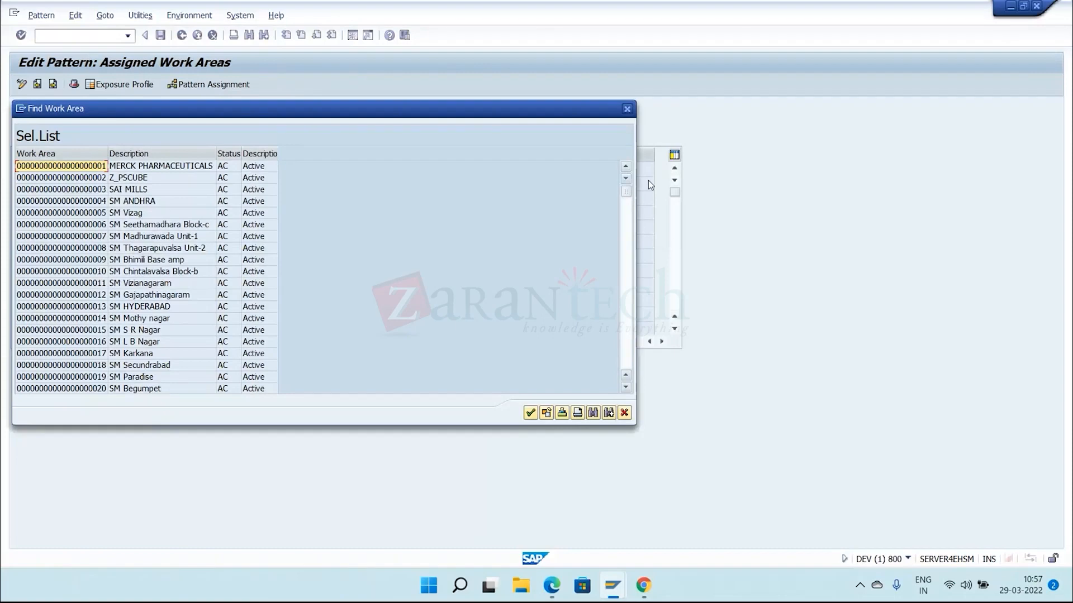
{"action": "scroll", "coordinate": [231, 276], "scroll_direction": "down", "scroll_amount": 15}
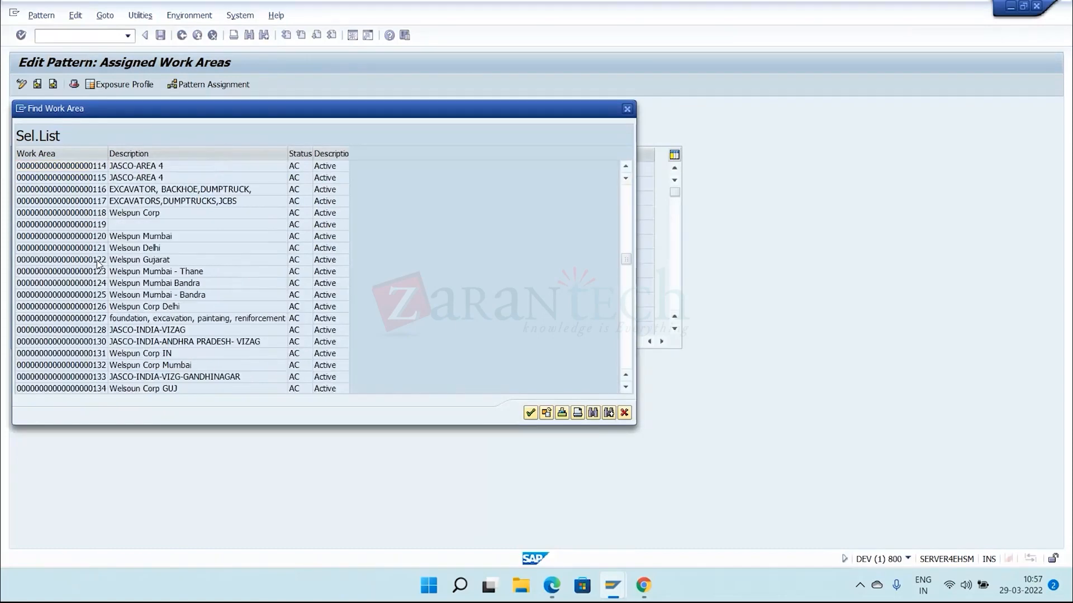
{"action": "scroll", "coordinate": [97, 263], "scroll_direction": "up", "scroll_amount": 6}
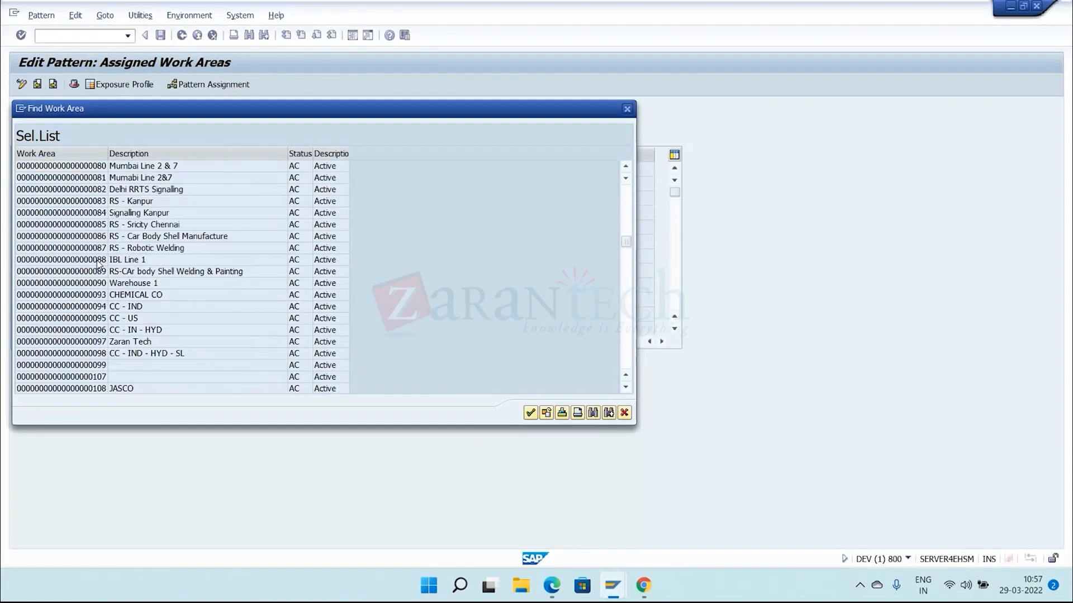
{"action": "double_click", "coordinate": [96, 298]}
{"action": "key", "text": "ctrl+c"}
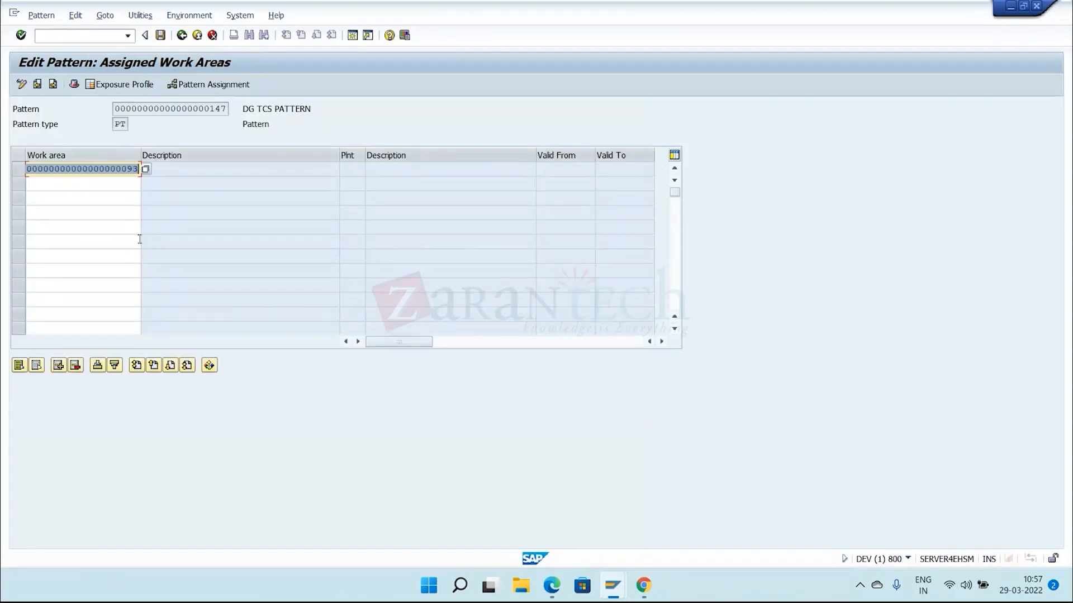
{"action": "key", "text": "Down"}
{"action": "key", "text": "ctrl+v"}
{"action": "key", "text": "BackSpace"}
{"action": "type", "text": "4"}
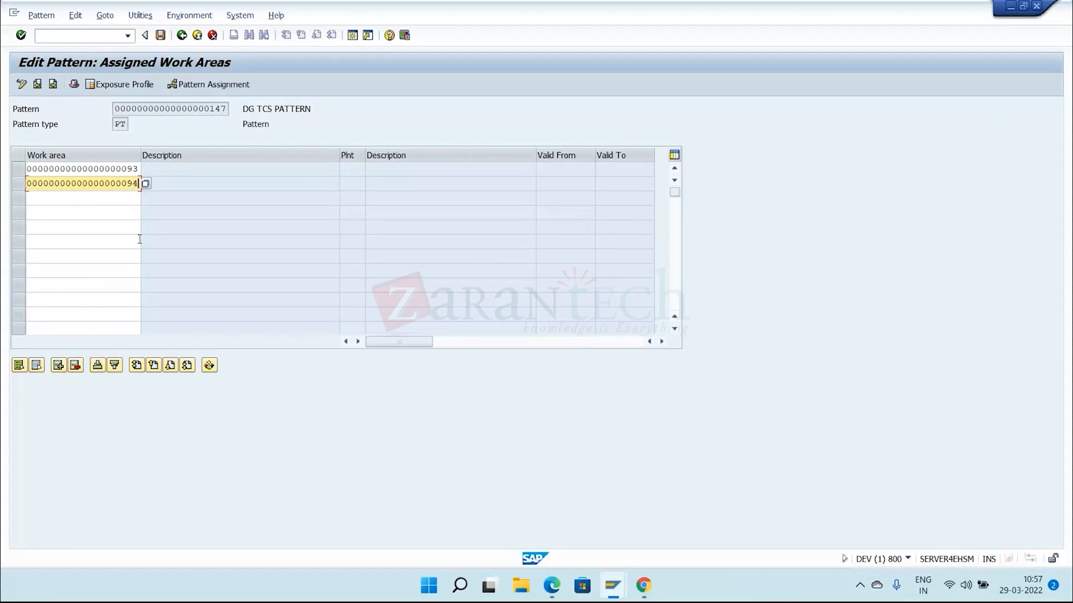
{"action": "key", "text": "Down"}
{"action": "key", "text": "ctrl+v"}
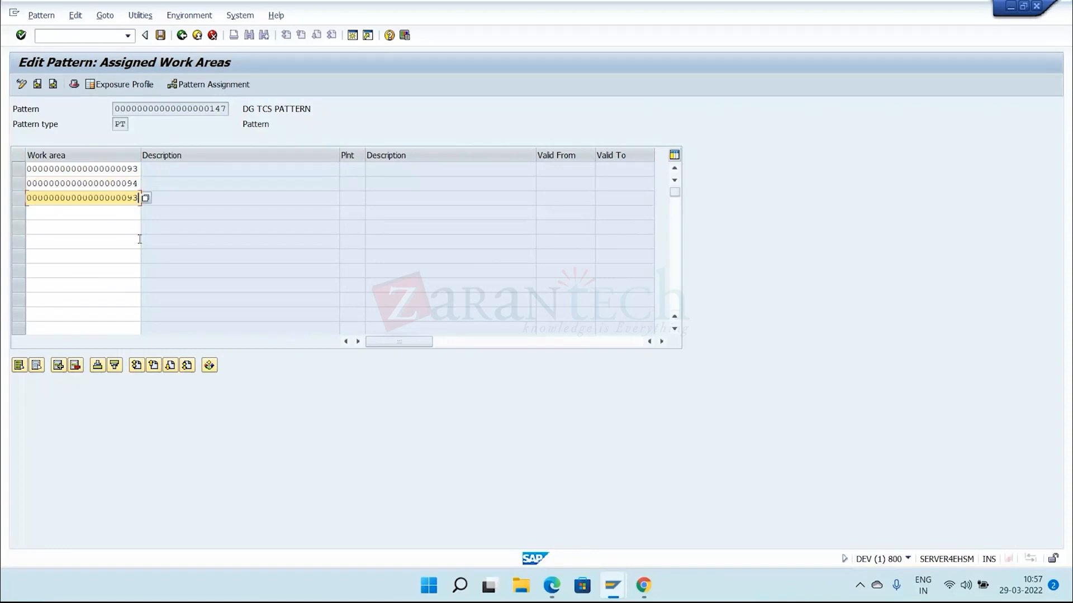
{"action": "key", "text": "BackSpace"}
{"action": "type", "text": "5"}
{"action": "key", "text": "Down"}
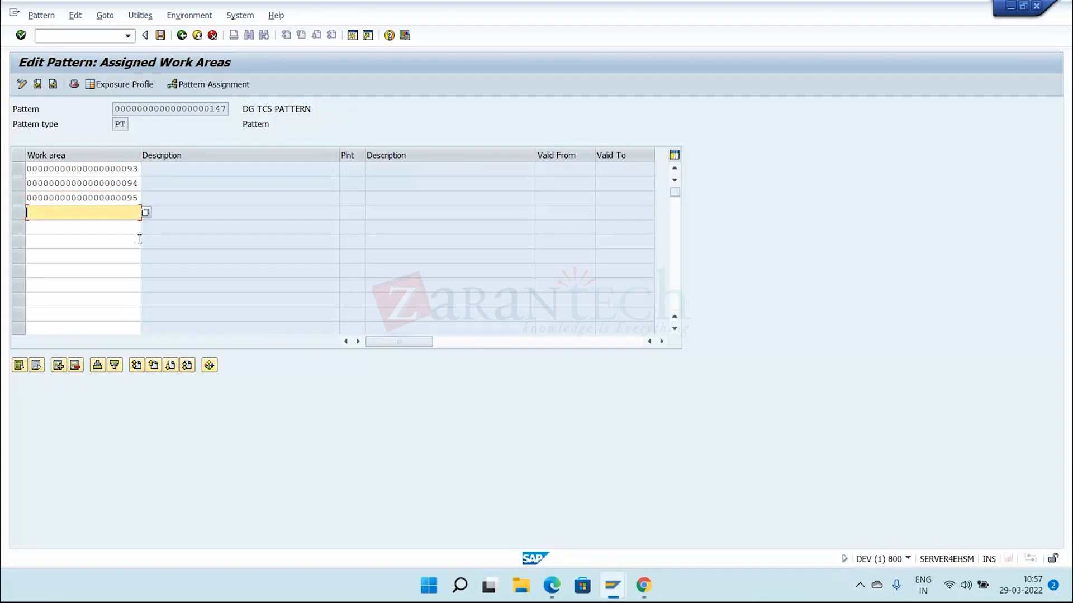
{"action": "key", "text": "ctrl+v"}
{"action": "key", "text": "BackSpace"}
{"action": "type", "text": "6"}
{"action": "key", "text": "Down"}
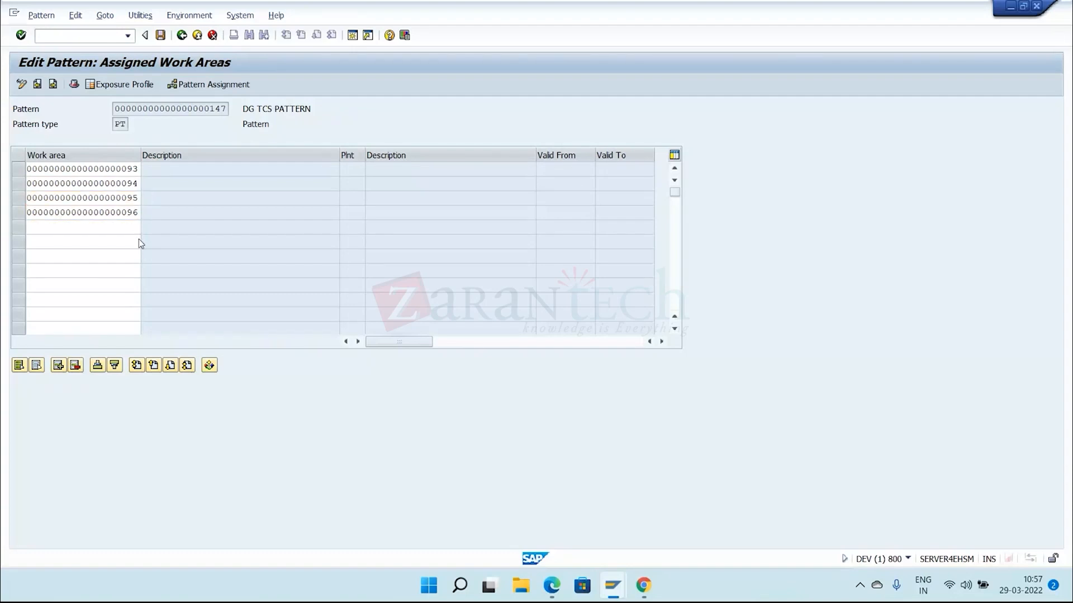
{"action": "key", "text": "Return"}
{"action": "left_click", "coordinate": [160, 35]}
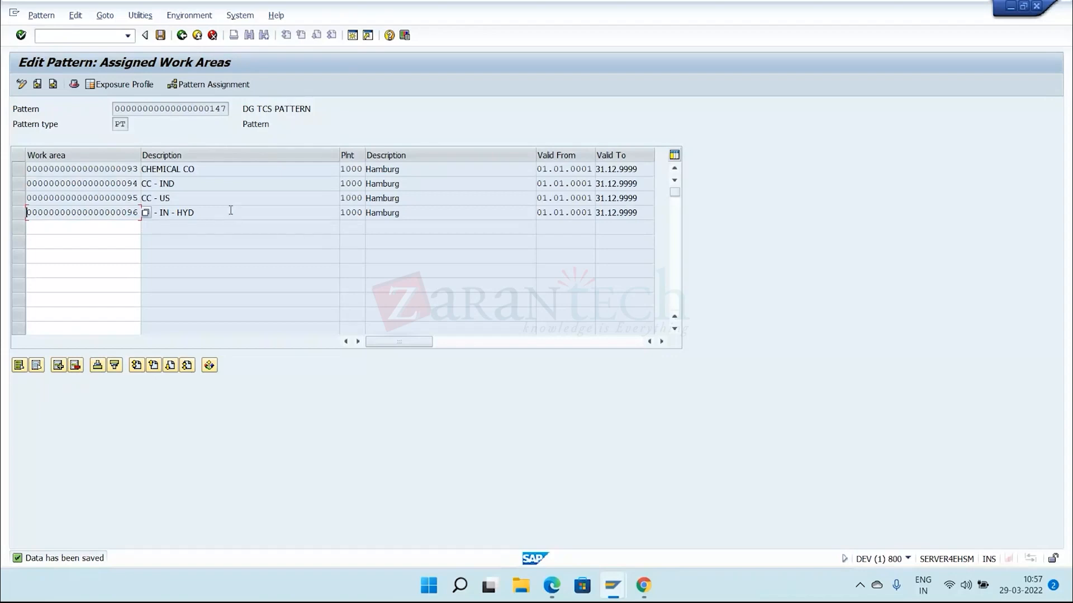
- Add agent A101, Ammonia LR Grade, with agent type REAL_SUB to the pattern's exposure profile and save
{"action": "left_click", "coordinate": [125, 83]}
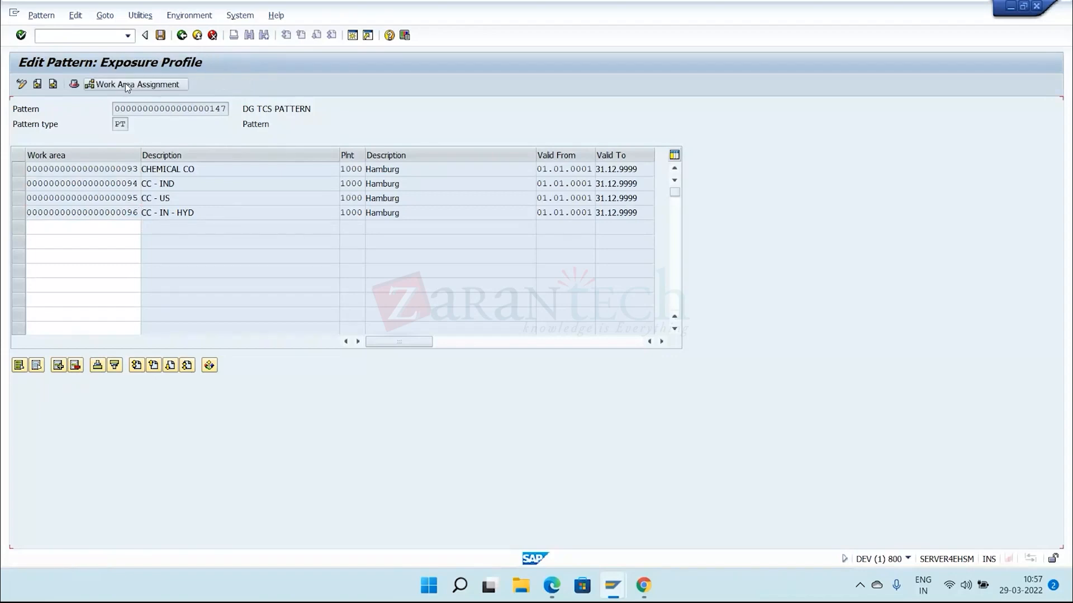
{"action": "left_click", "coordinate": [105, 170]}
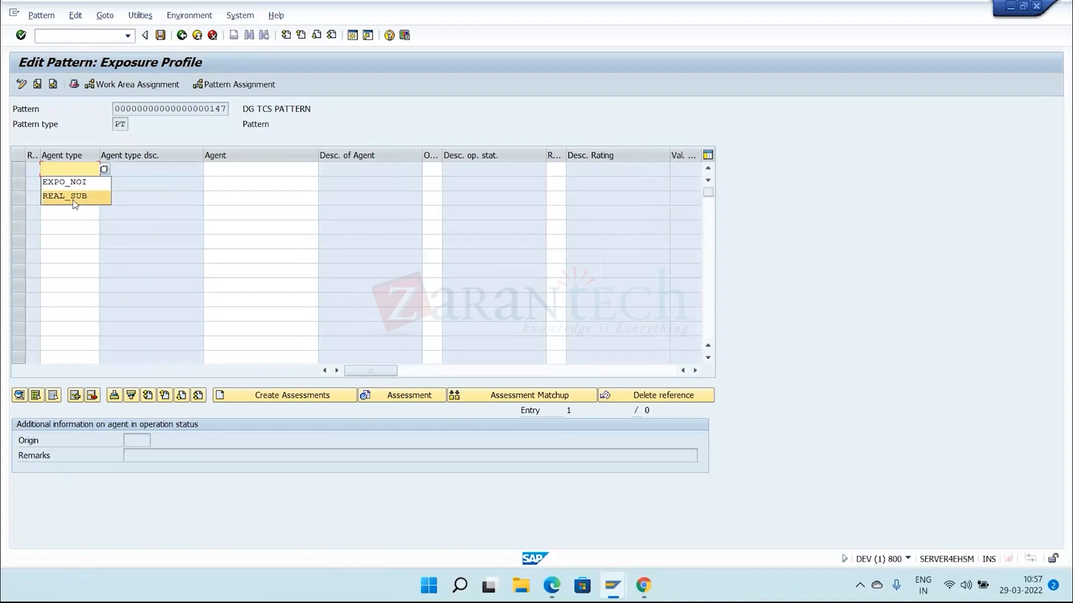
{"action": "left_click", "coordinate": [74, 196]}
{"action": "left_click", "coordinate": [302, 169]}
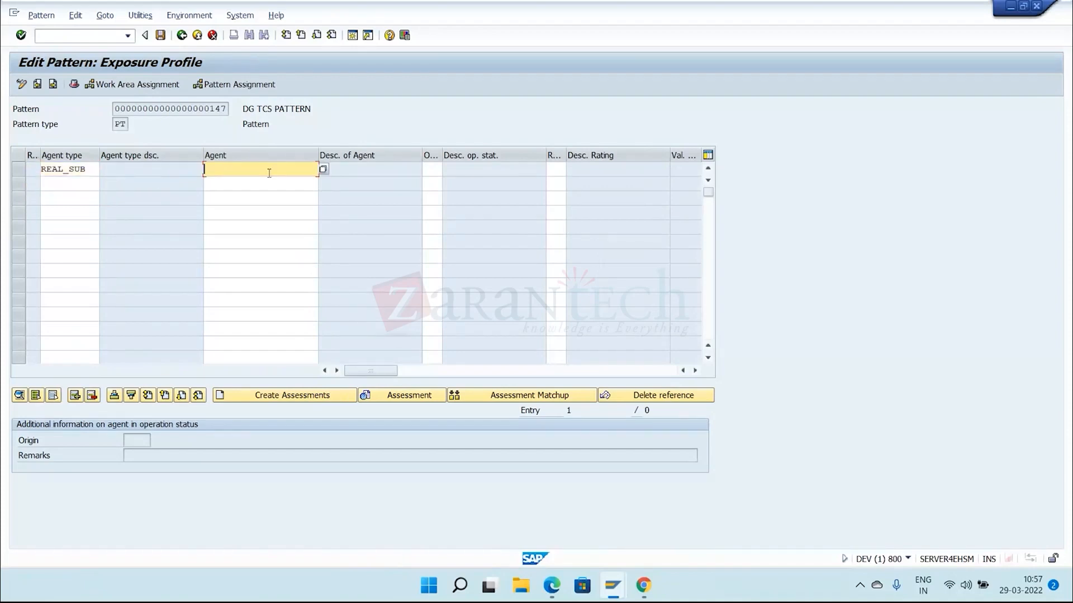
{"action": "left_click", "coordinate": [323, 170]}
{"action": "left_click", "coordinate": [697, 353]}
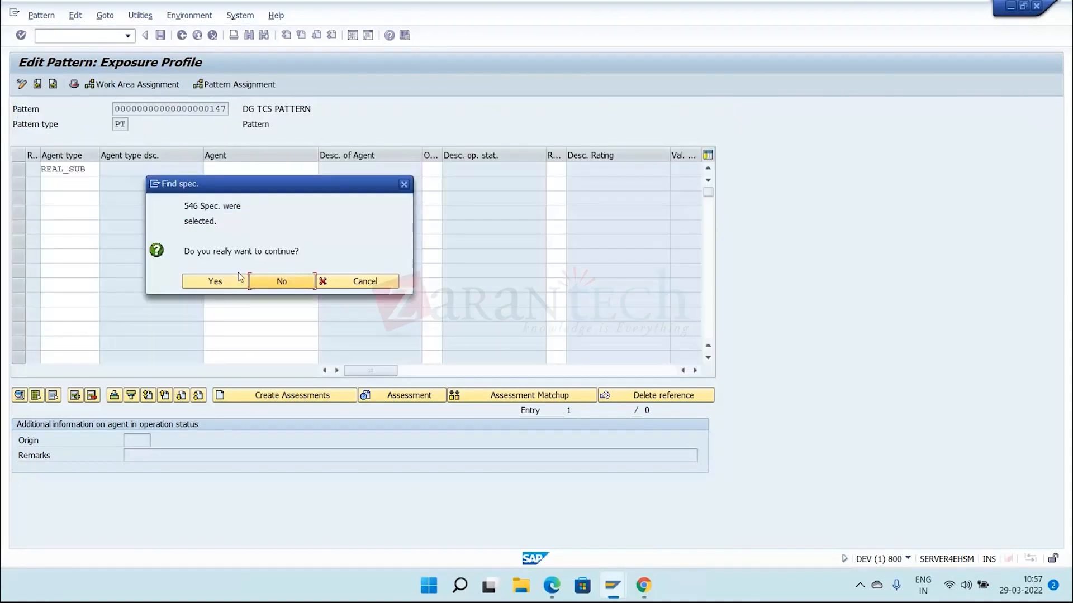
{"action": "left_click", "coordinate": [240, 278]}
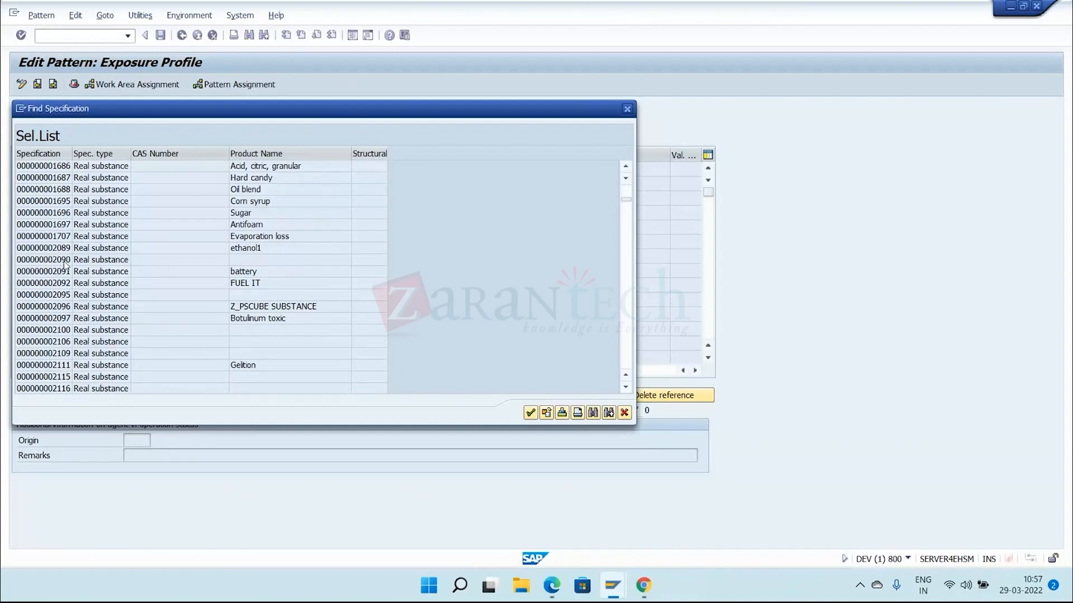
{"action": "scroll", "coordinate": [101, 293], "scroll_direction": "down", "scroll_amount": 8}
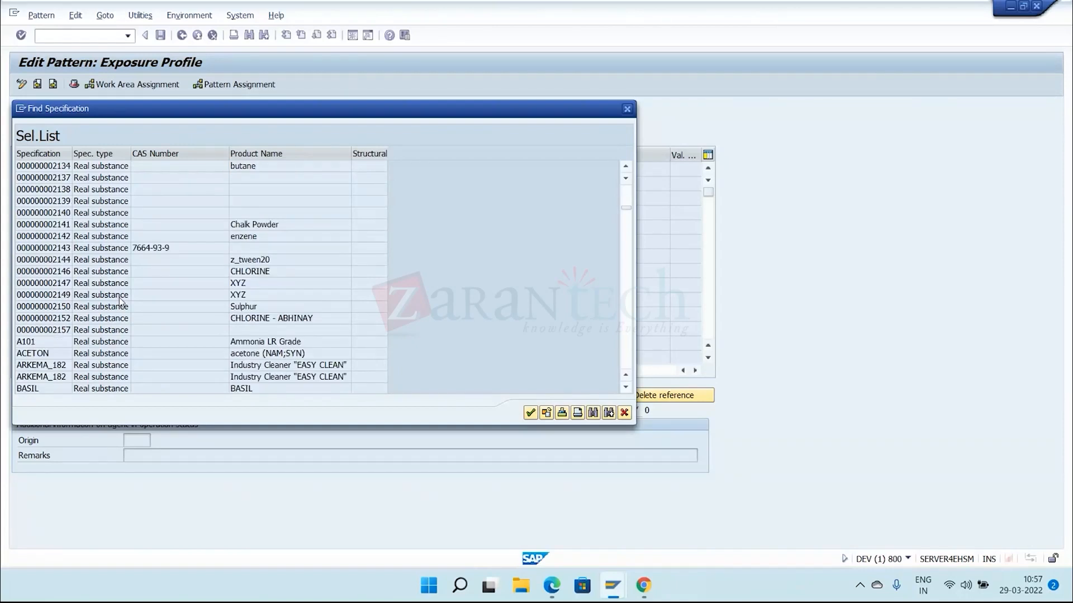
{"action": "scroll", "coordinate": [120, 302], "scroll_direction": "down", "scroll_amount": 5}
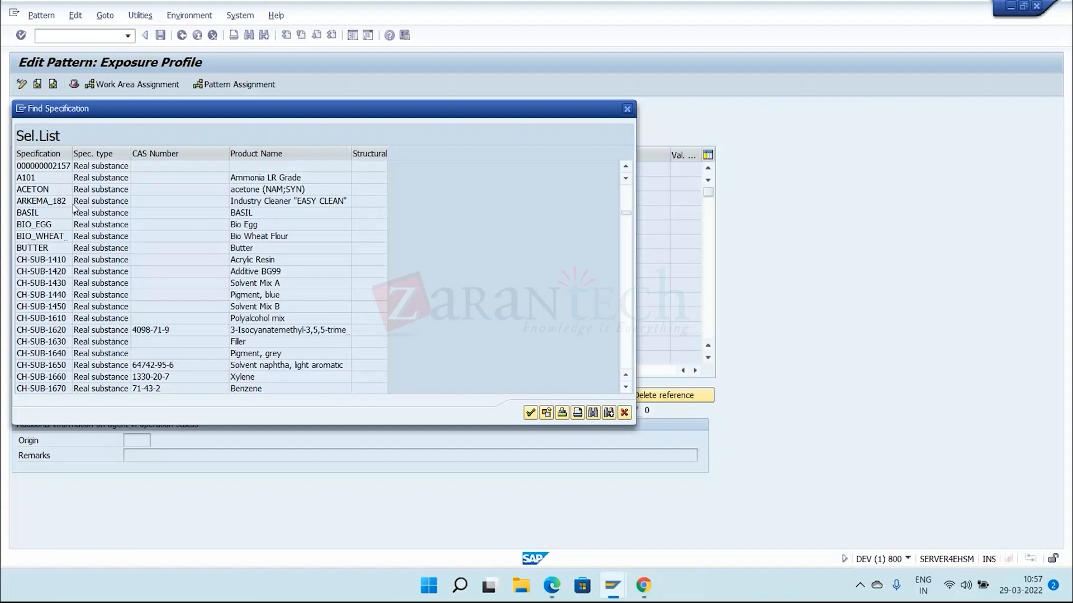
{"action": "left_click", "coordinate": [49, 179]}
{"action": "double_click", "coordinate": [49, 179]}
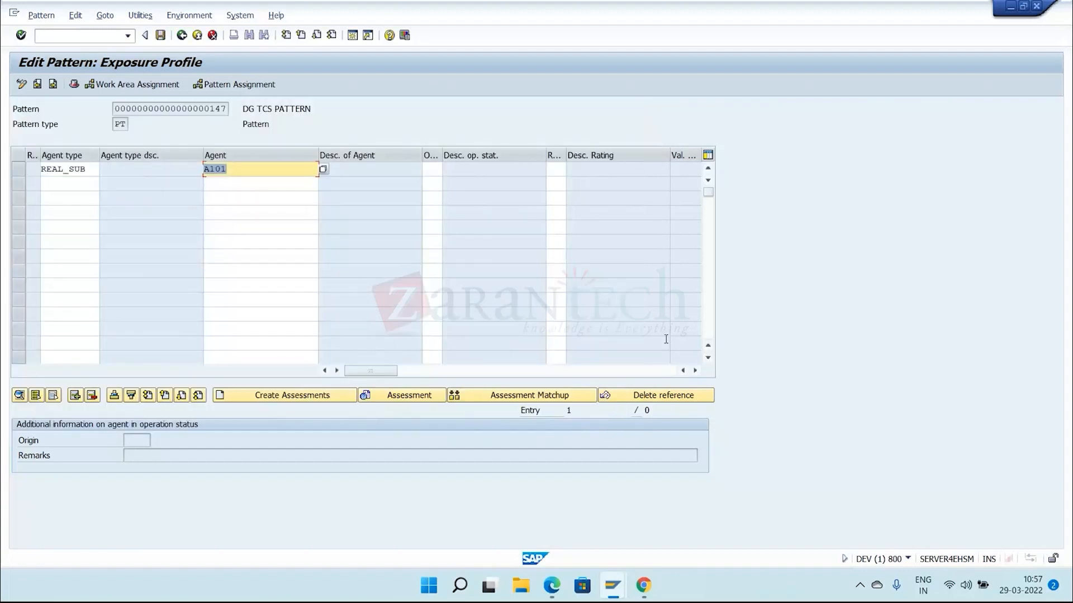
{"action": "key", "text": "ctrl+s"}
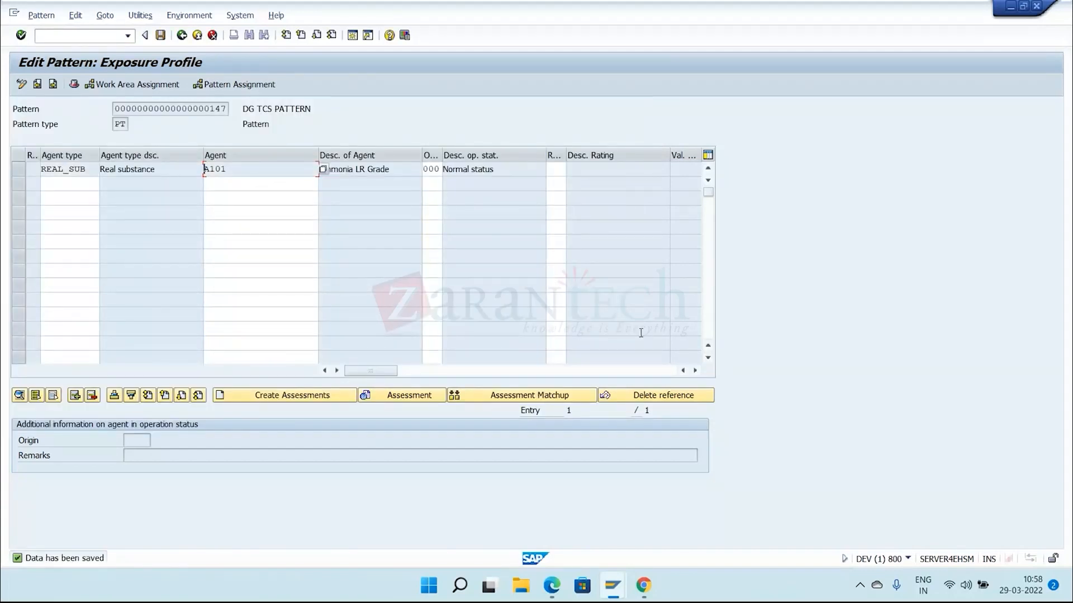
- Create the risk assessments for the pattern's A101 agent entry and leave pattern editing for the SAP menu
{"action": "left_click", "coordinate": [18, 169]}
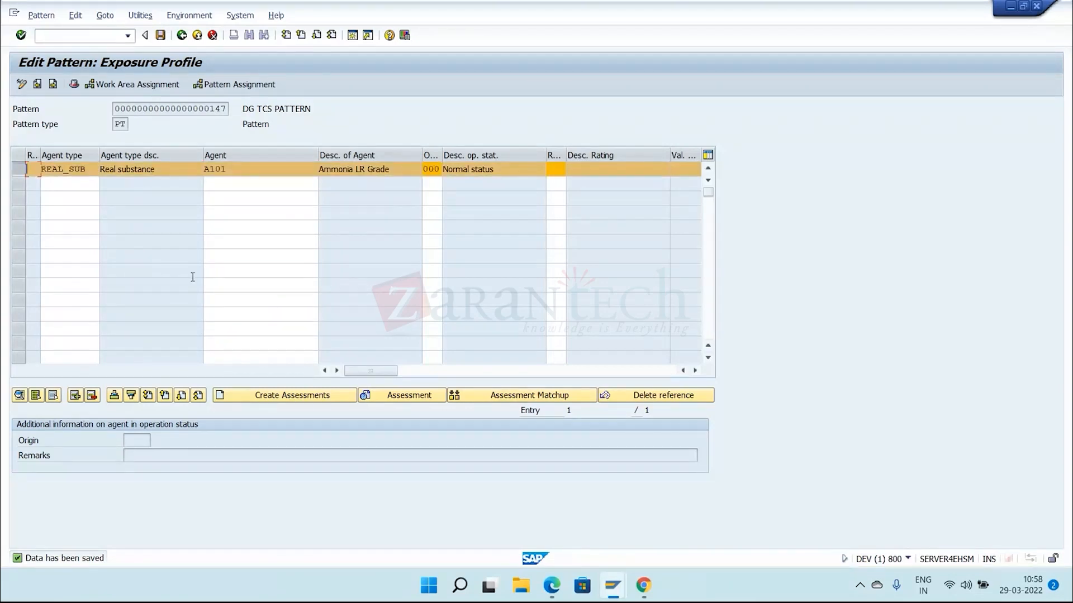
{"action": "left_click", "coordinate": [272, 396]}
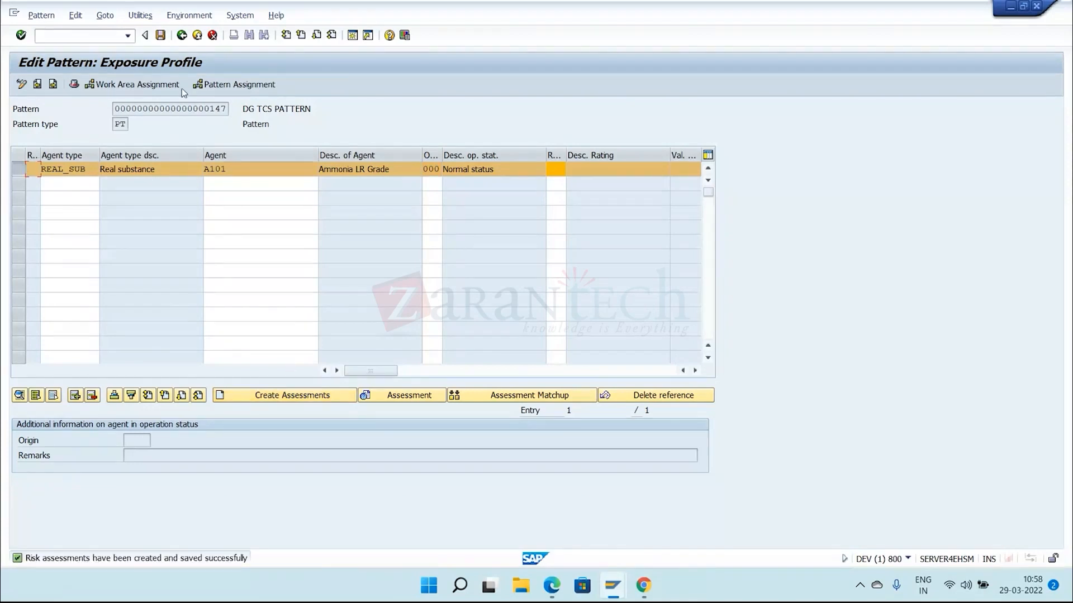
{"action": "left_click", "coordinate": [182, 36]}
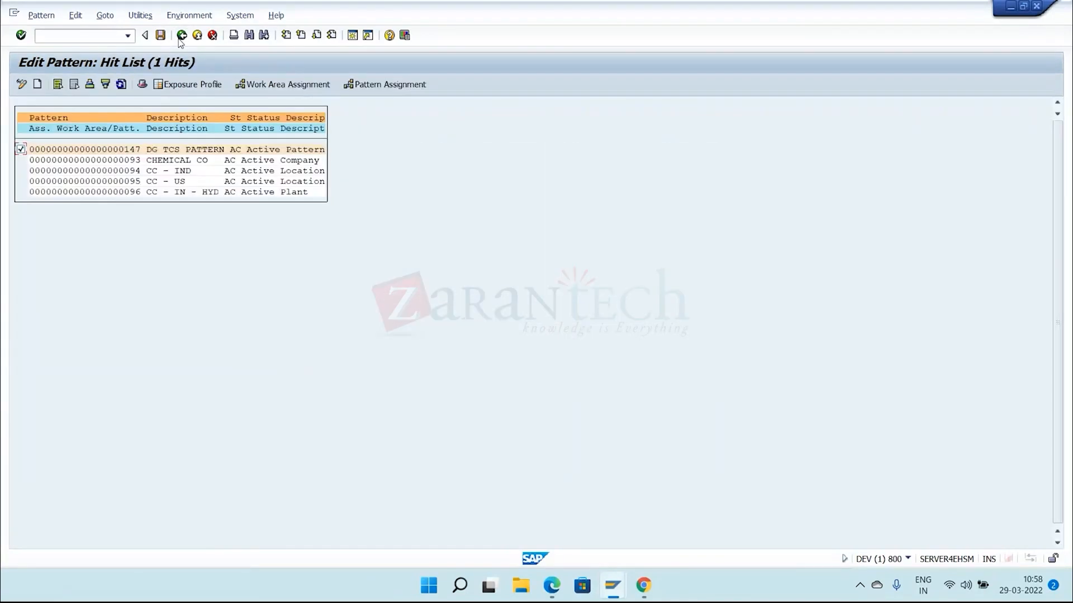
{"action": "left_click", "coordinate": [182, 35]}
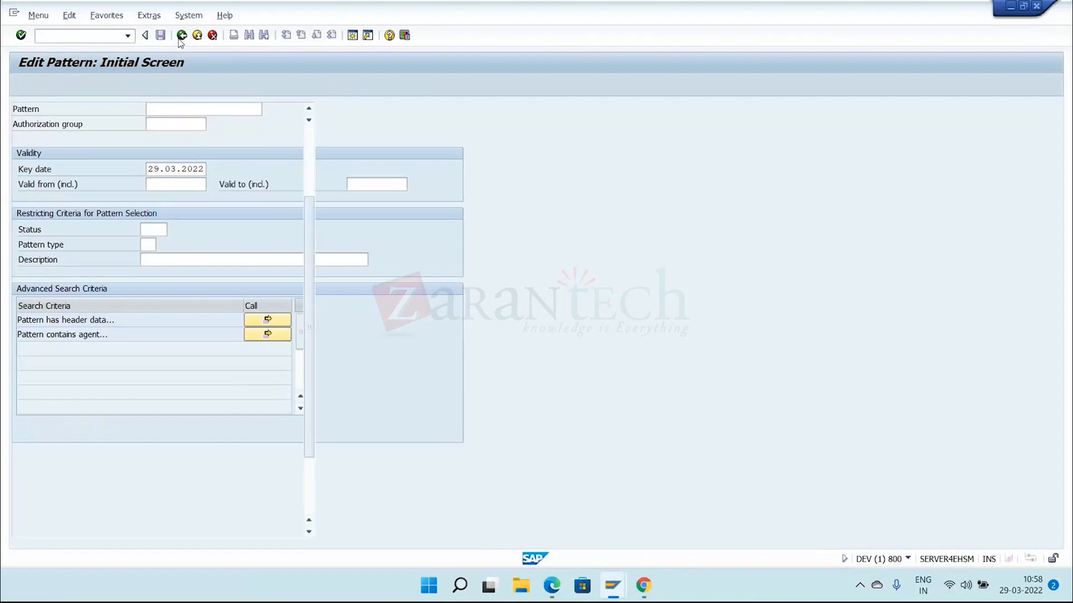
{"action": "left_click", "coordinate": [181, 35]}
- Open CBIH12 - Edit Risk Assessments, restrict the search to patterns and check the results for DG TCS PATTERN
{"action": "left_click", "coordinate": [149, 441]}
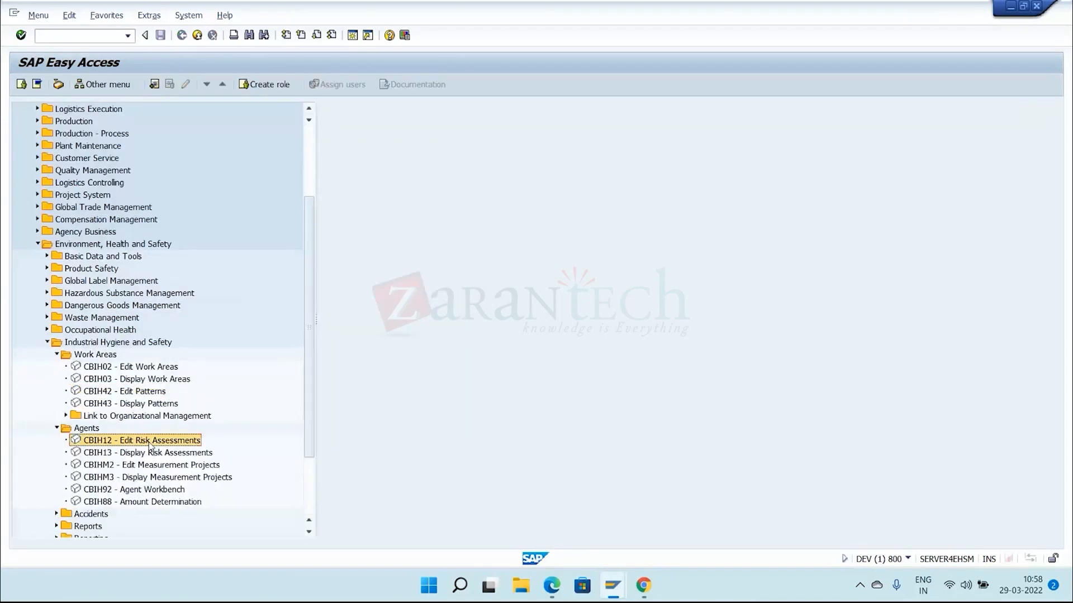
{"action": "double_click", "coordinate": [150, 442]}
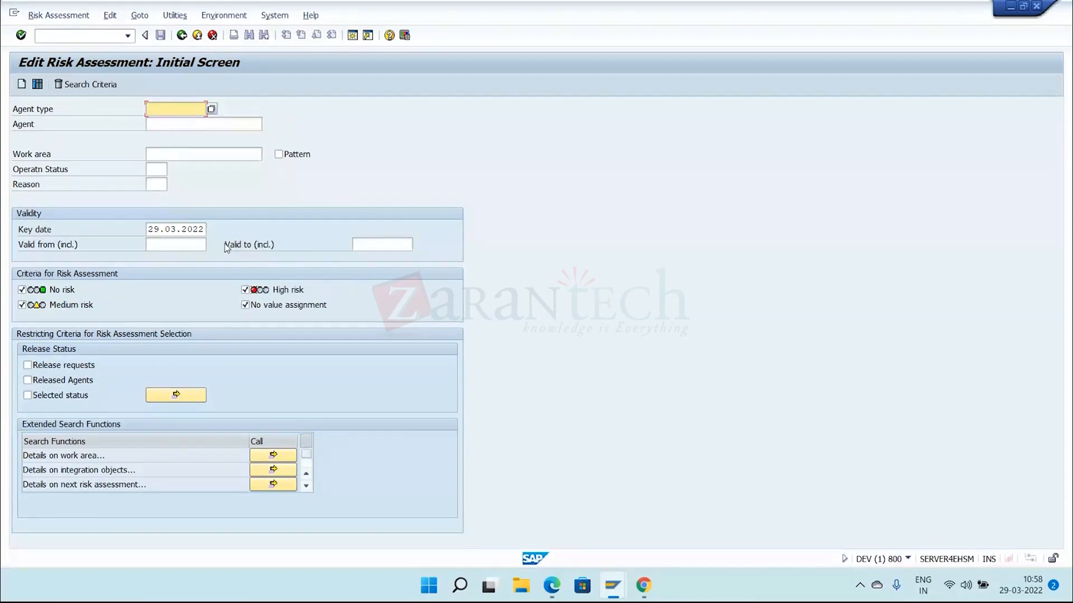
{"action": "left_click", "coordinate": [287, 155]}
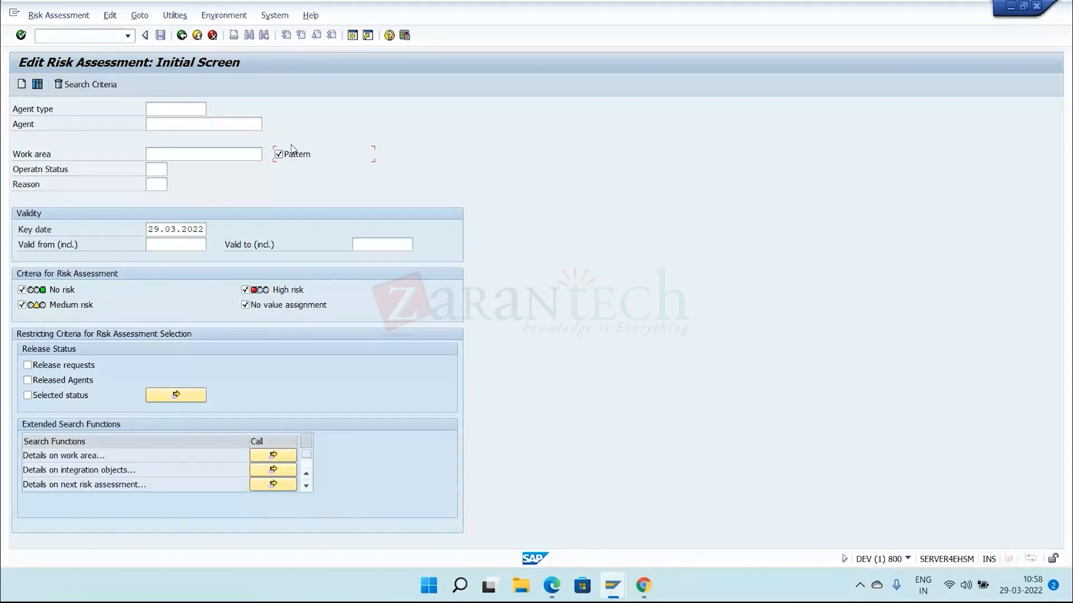
{"action": "left_click", "coordinate": [37, 85]}
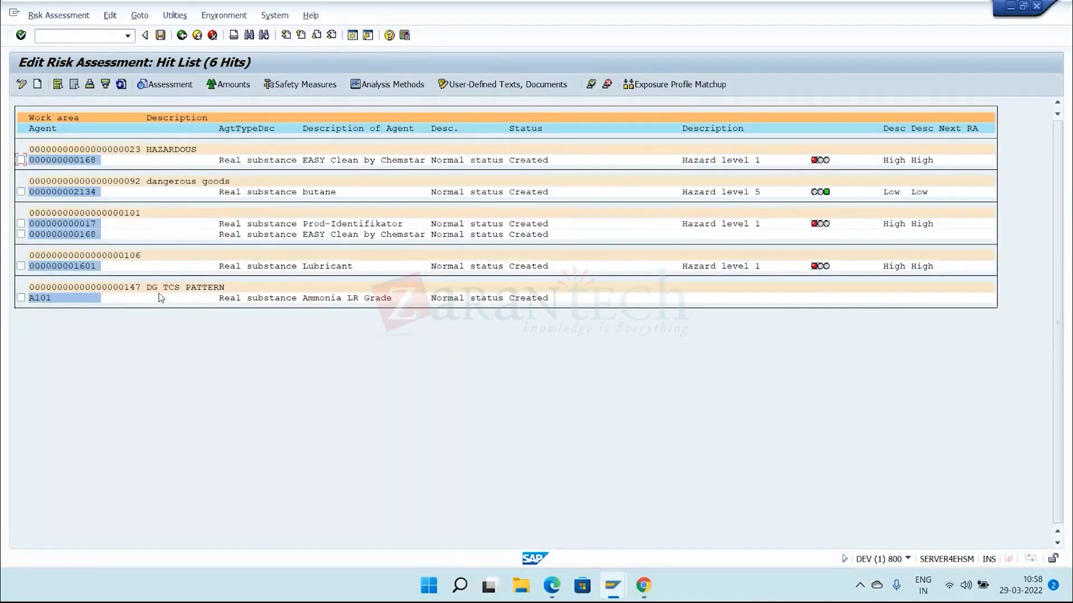
{"action": "left_click_drag", "start_coordinate": [147, 288], "coordinate": [165, 290]}
- Rerun the risk assessment search and open the A101, Ammonia LR Grade assessment under DG TCS PATTERN
{"action": "left_click", "coordinate": [181, 36]}
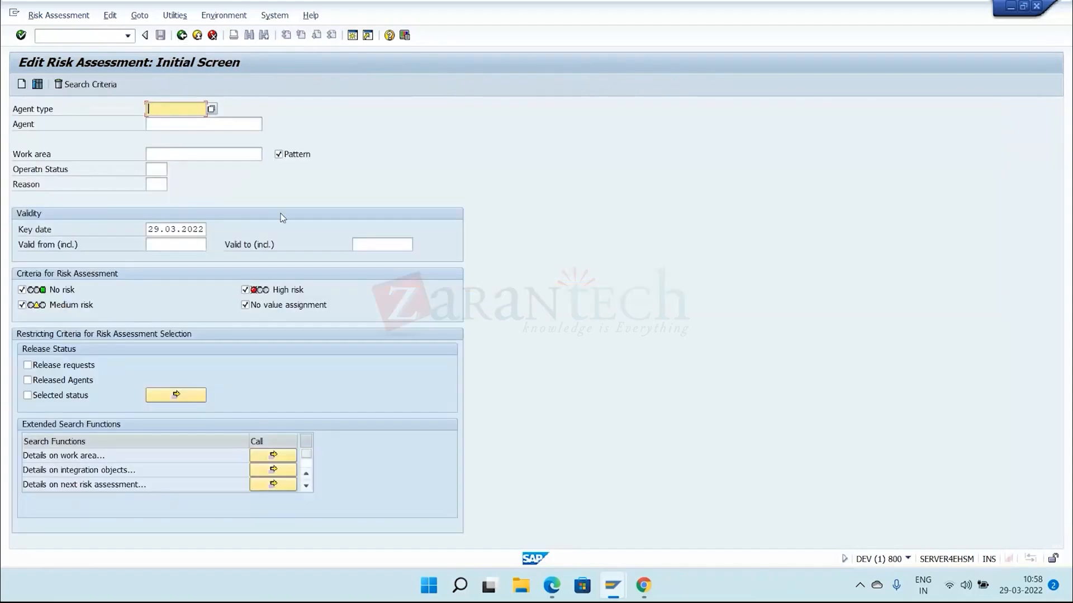
{"action": "left_click", "coordinate": [278, 154]}
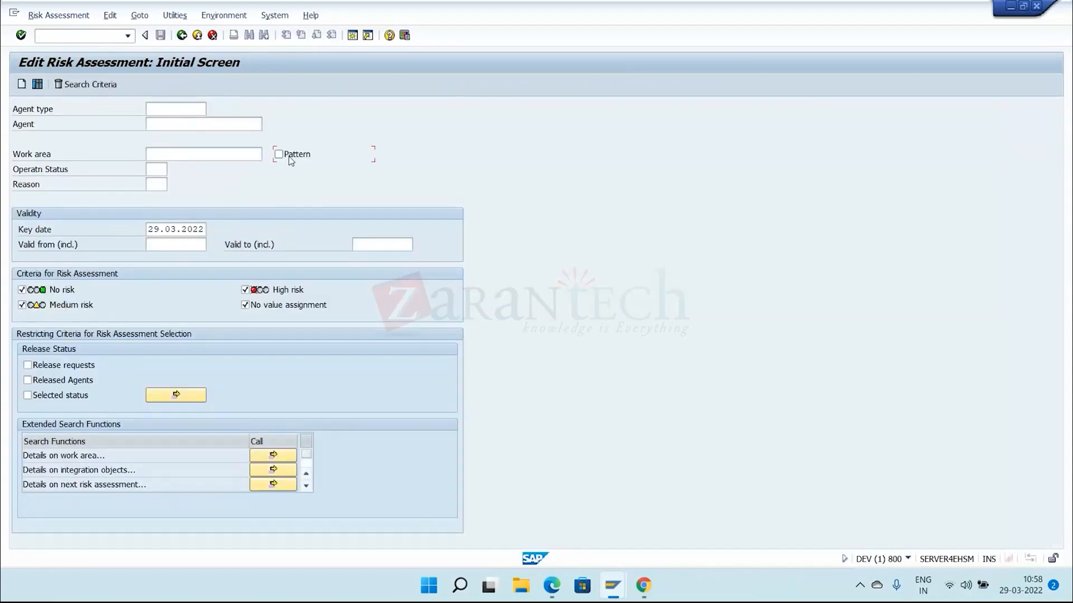
{"action": "left_click", "coordinate": [38, 85]}
{"action": "left_click", "coordinate": [38, 86]}
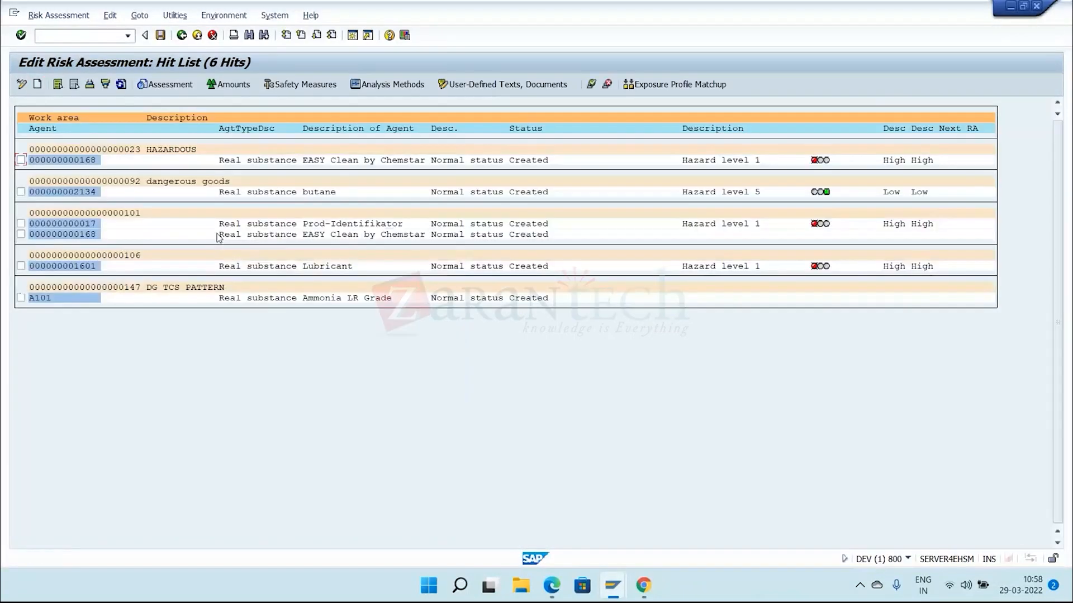
{"action": "double_click", "coordinate": [271, 300]}
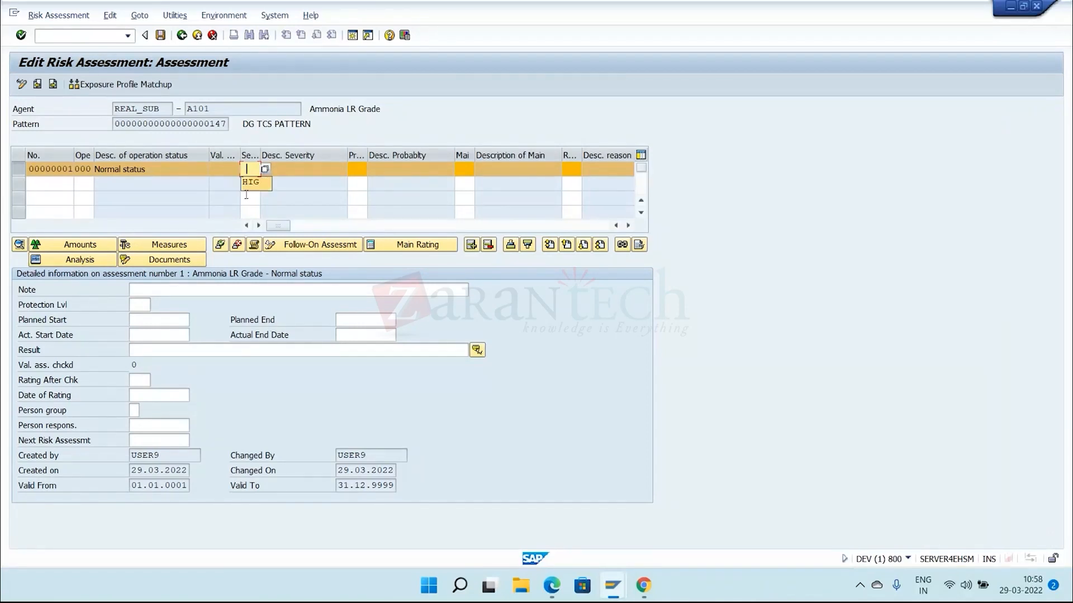
- Set severity and probability to HIG for the A101 normal-status assessment and determine its main rating
{"action": "left_click", "coordinate": [251, 182]}
{"action": "left_click", "coordinate": [358, 169]}
{"action": "left_click", "coordinate": [362, 181]}
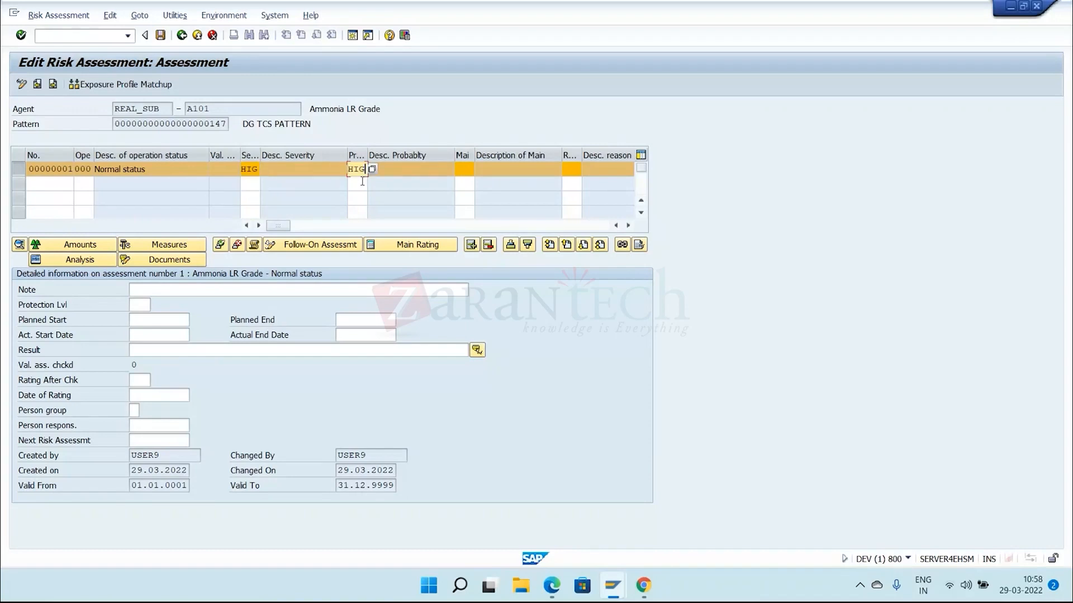
{"action": "left_click", "coordinate": [404, 244]}
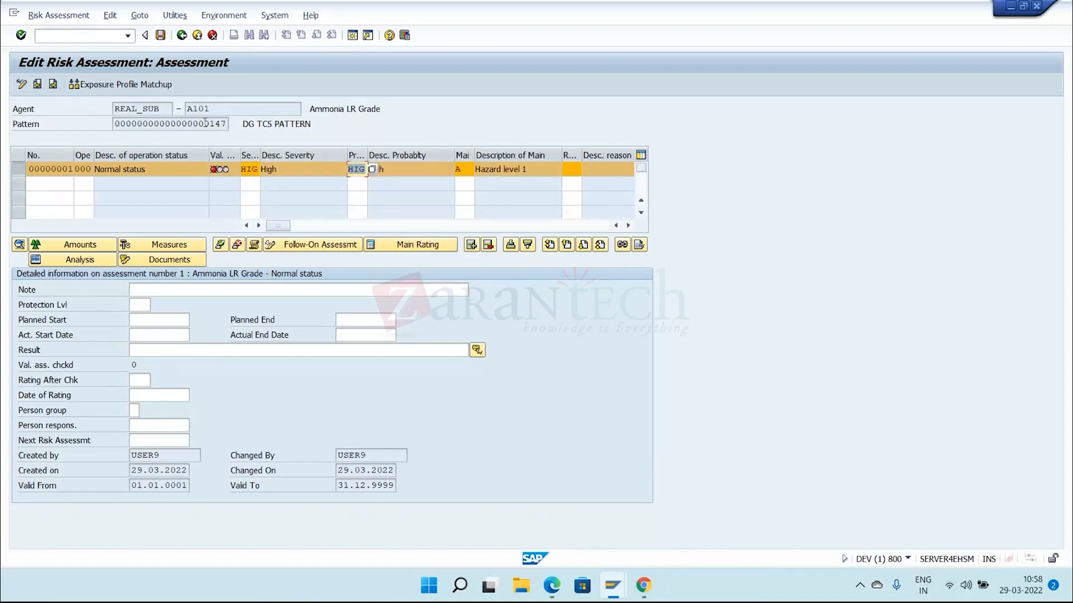
- Save the A101 assessment, match it up with the exposure profile and return to the SAP menu
{"action": "left_click", "coordinate": [160, 35]}
{"action": "left_click", "coordinate": [154, 83]}
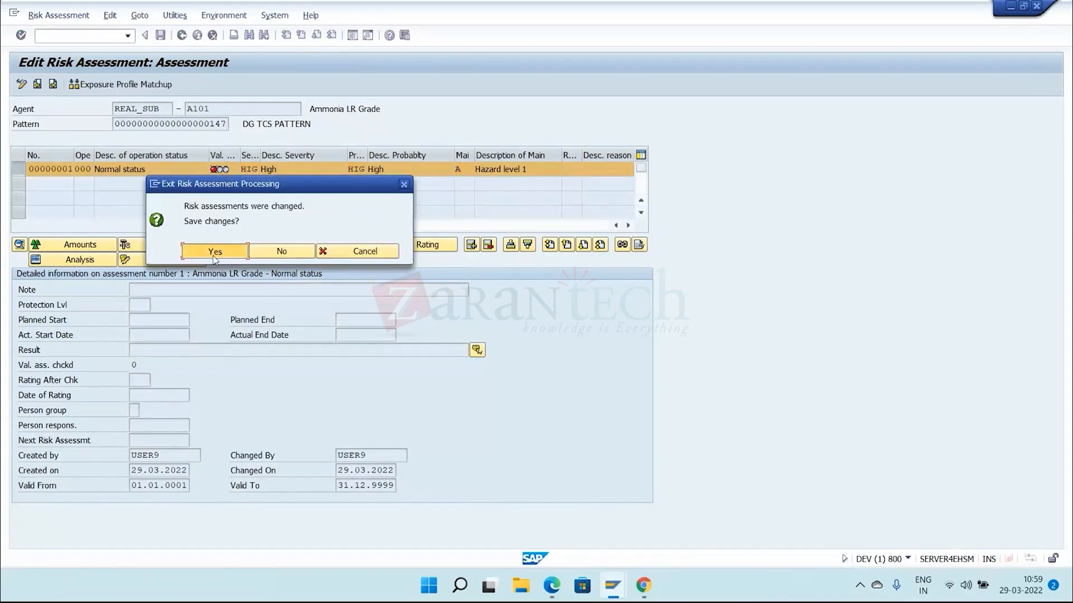
{"action": "left_click", "coordinate": [214, 252]}
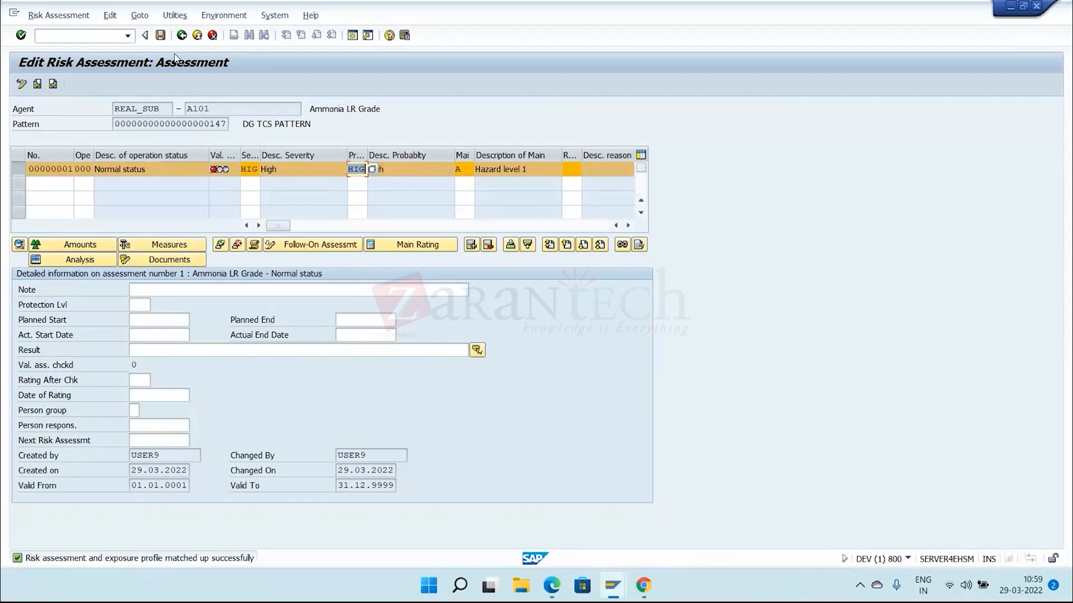
{"action": "left_click", "coordinate": [182, 35]}
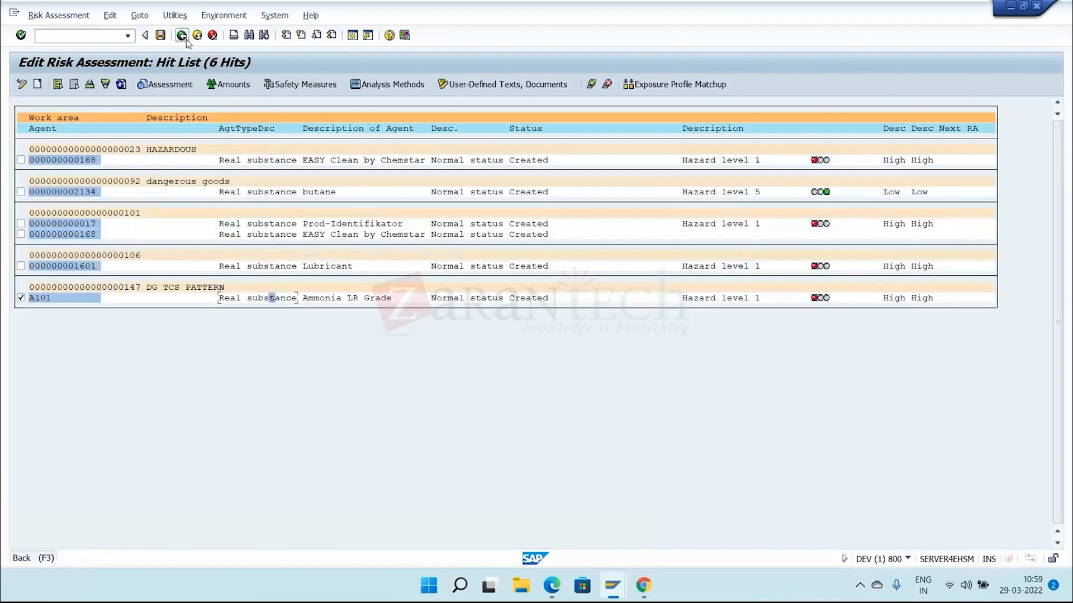
{"action": "left_click", "coordinate": [182, 37]}
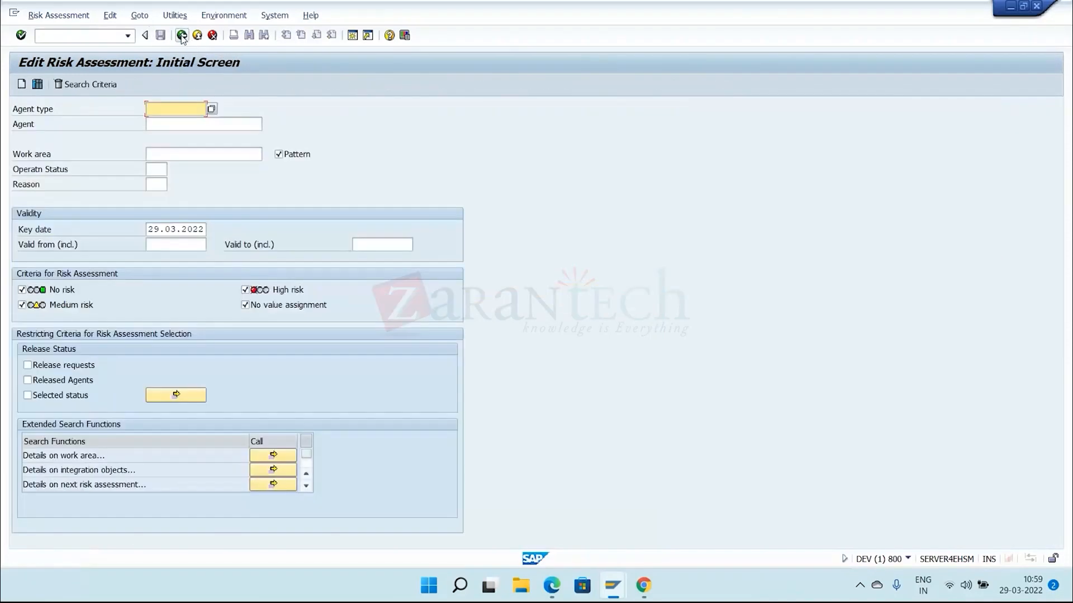
{"action": "left_click", "coordinate": [183, 36]}
- Find work area *93 in CBIH02 - Edit Work Areas and open its exposure profile
{"action": "double_click", "coordinate": [130, 367]}
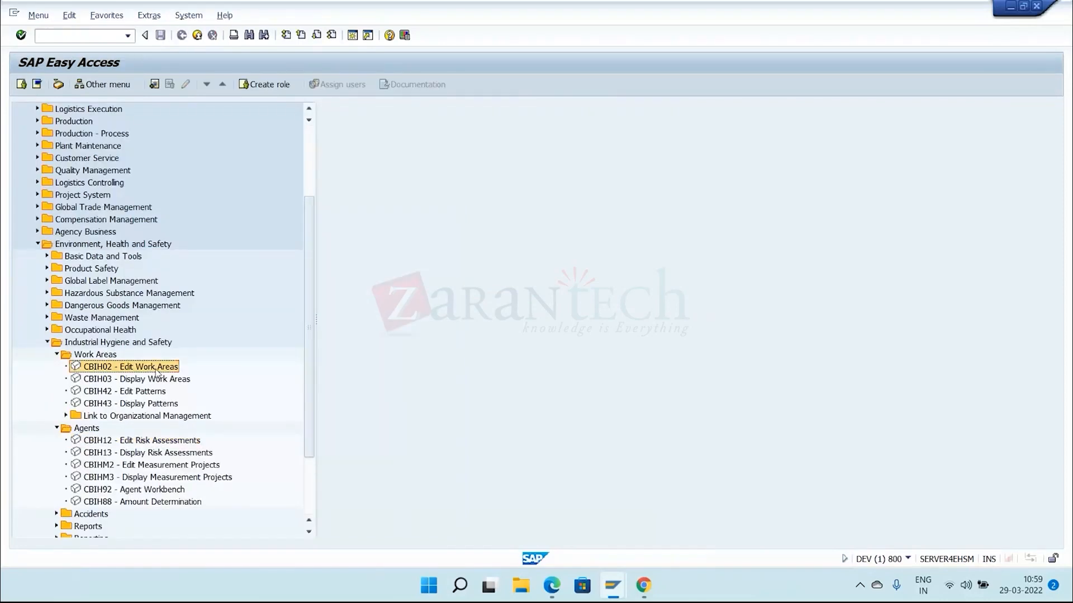
{"action": "type", "text": "*"}
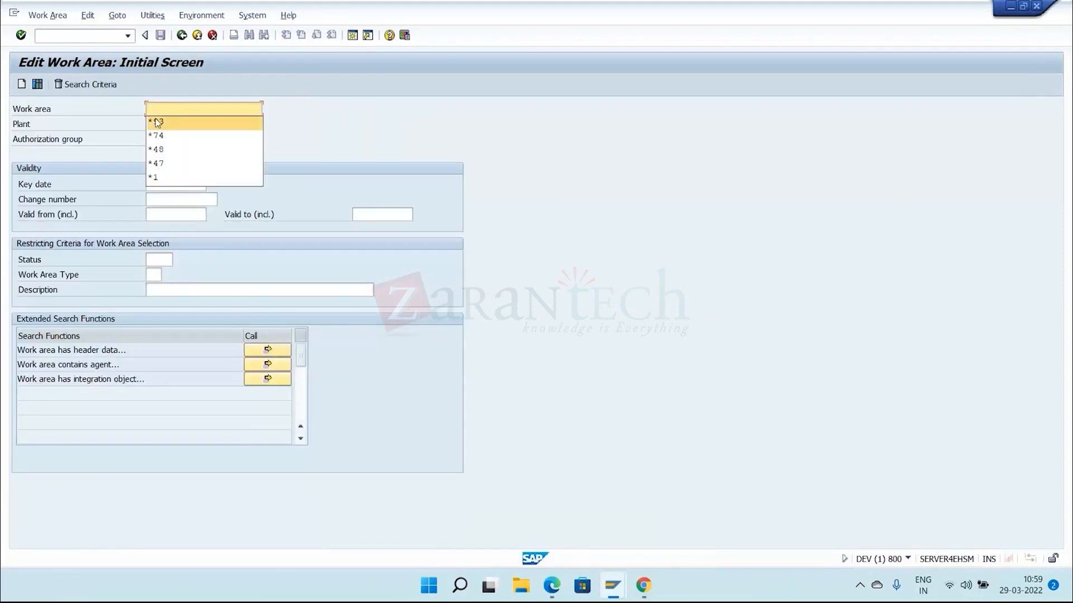
{"action": "left_click", "coordinate": [157, 121]}
{"action": "left_click", "coordinate": [38, 84]}
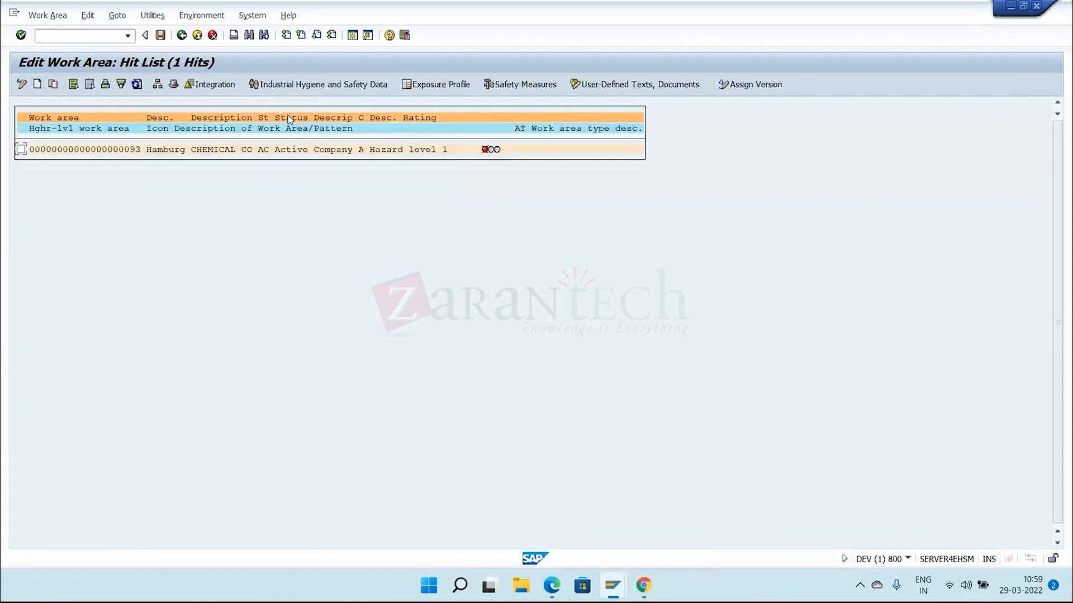
{"action": "double_click", "coordinate": [25, 150]}
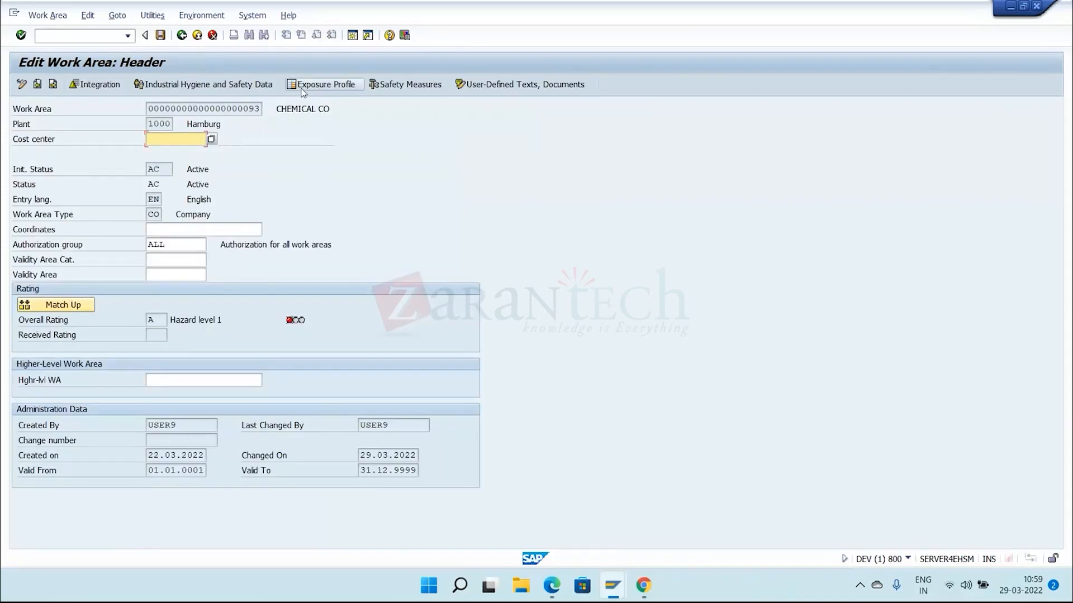
{"action": "left_click", "coordinate": [321, 85]}
{"action": "left_click", "coordinate": [25, 216]}
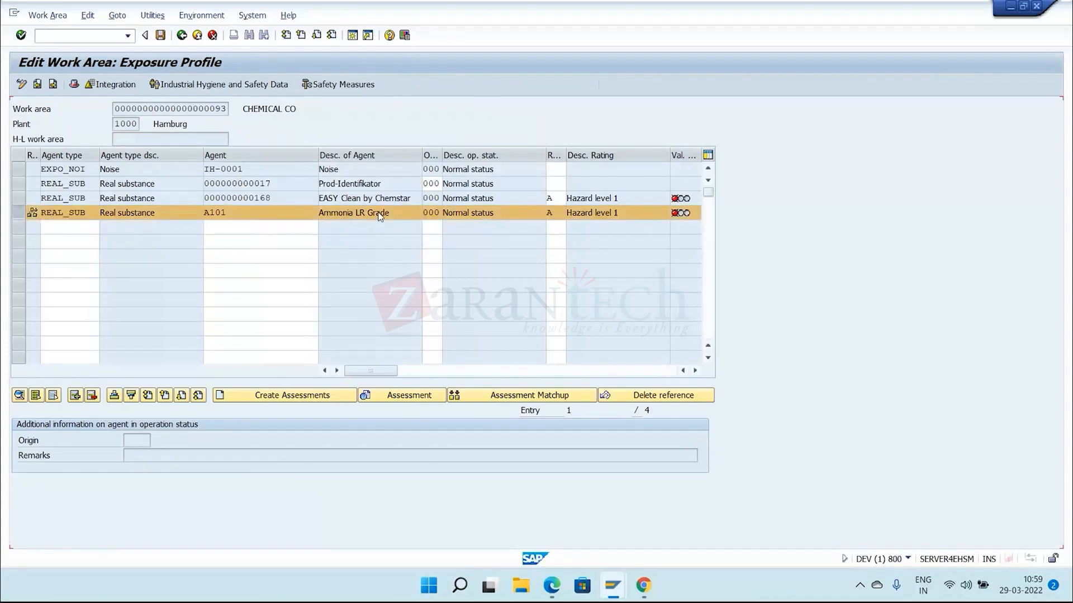
{"action": "left_click_drag", "start_coordinate": [322, 505], "coordinate": [255, 497]}
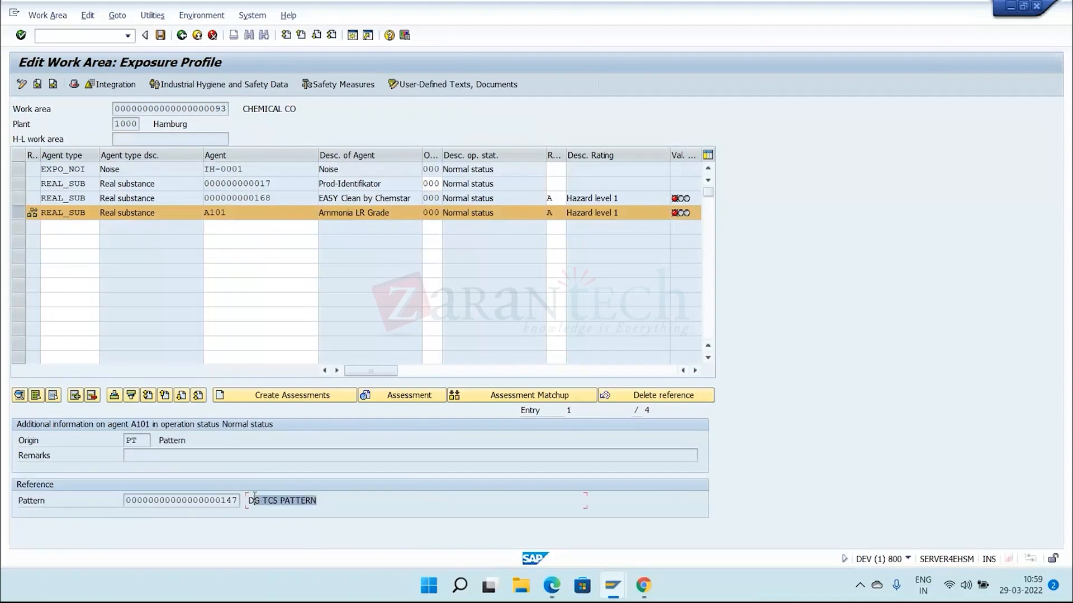
{"action": "left_click", "coordinate": [252, 499]}
{"action": "left_click", "coordinate": [404, 199]}
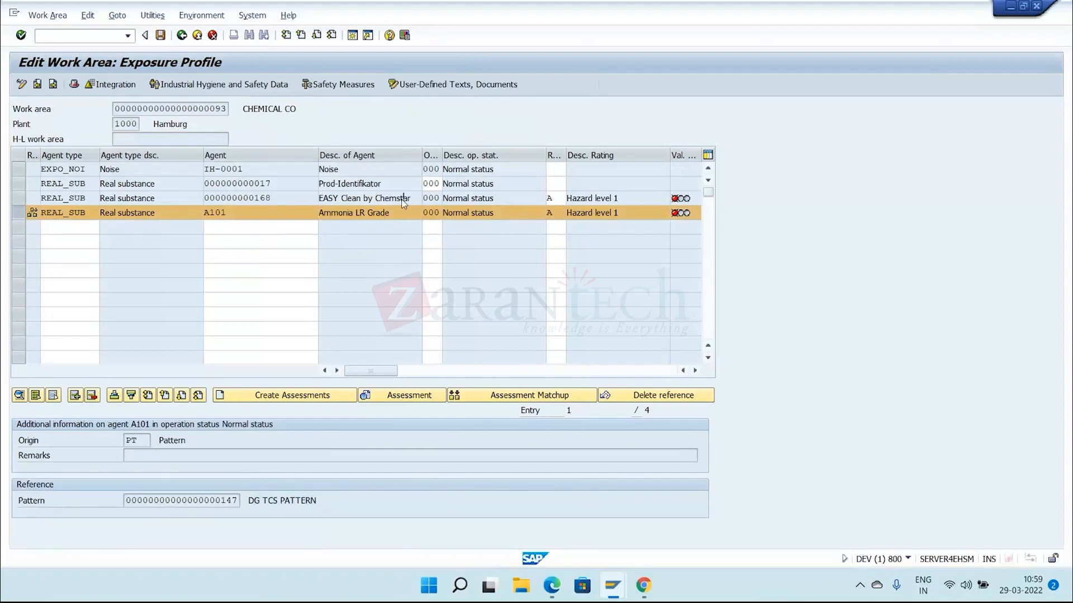
{"action": "left_click", "coordinate": [180, 440]}
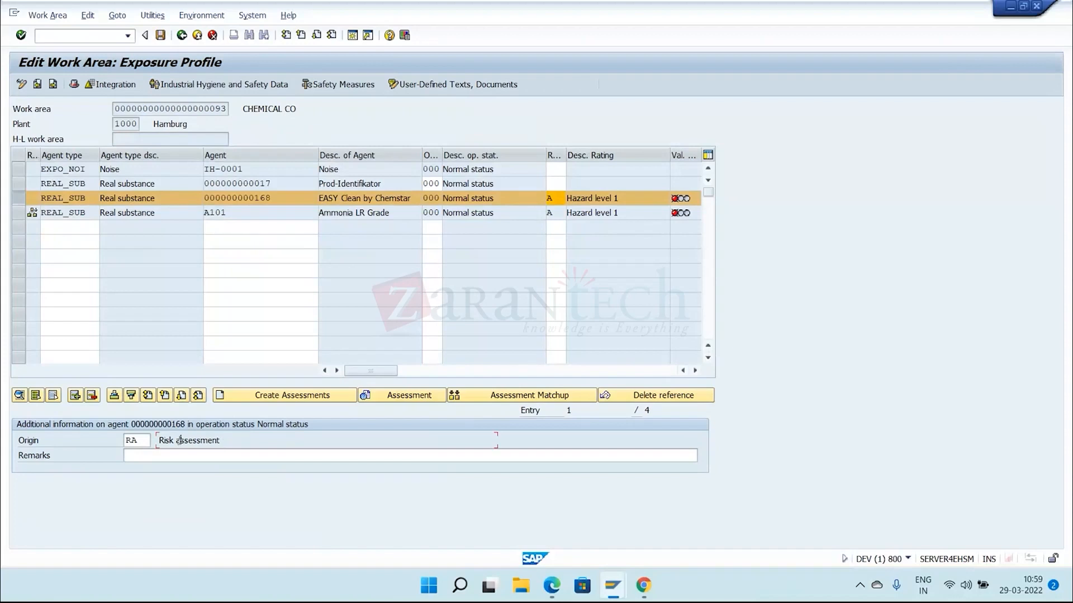
{"action": "left_click", "coordinate": [361, 212]}
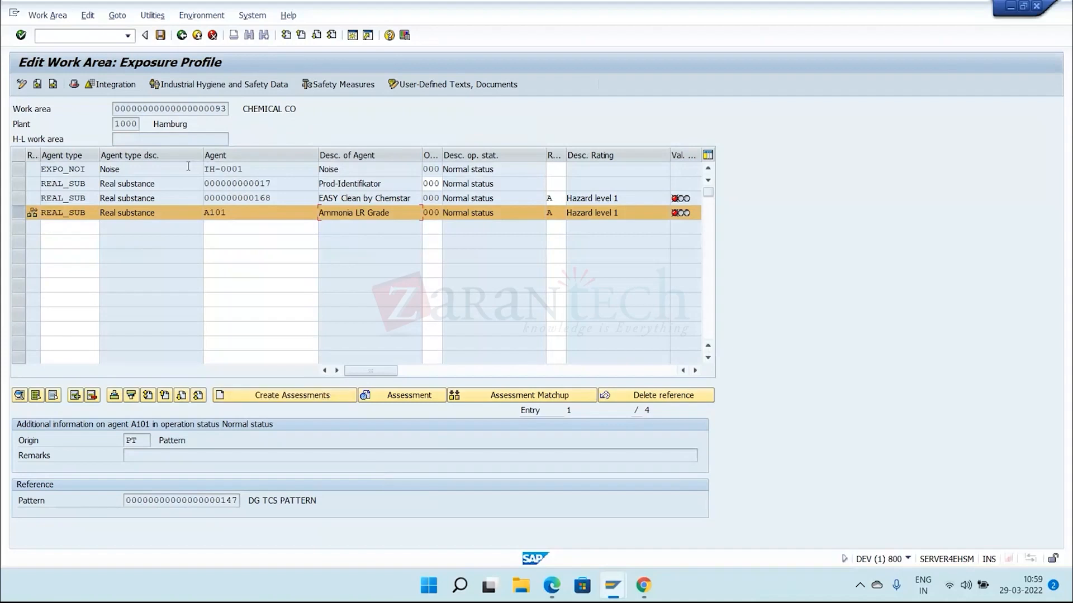
- Search for work area *94 and check its exposure profile for agent A101
{"action": "left_click", "coordinate": [183, 35]}
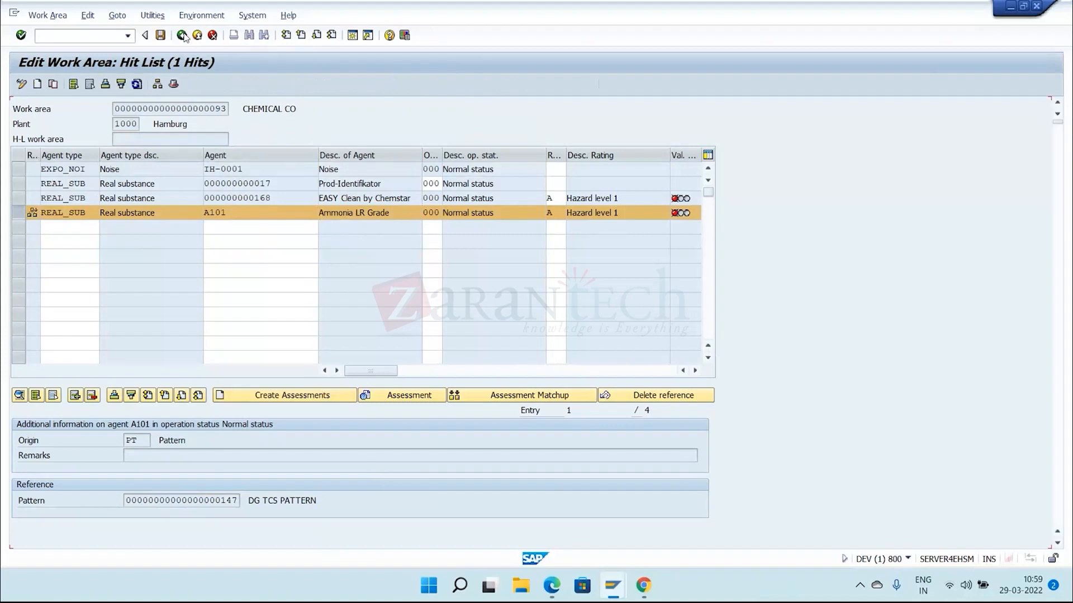
{"action": "left_click", "coordinate": [181, 35]}
{"action": "left_click", "coordinate": [196, 113]}
{"action": "key", "text": "BackSpace"}
{"action": "type", "text": "4"}
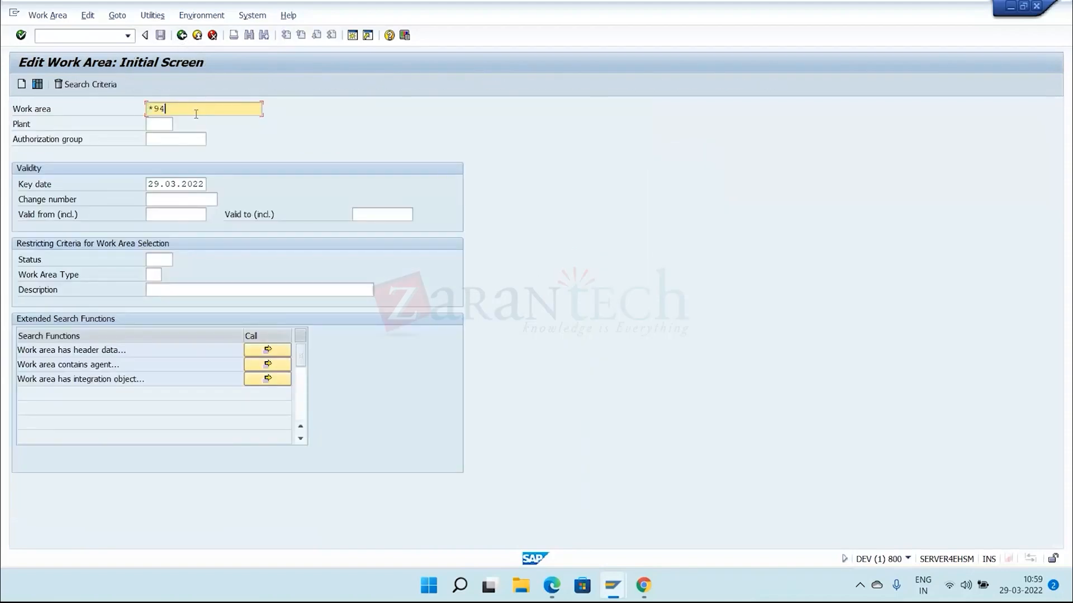
{"action": "key", "text": "Return"}
{"action": "double_click", "coordinate": [66, 151]}
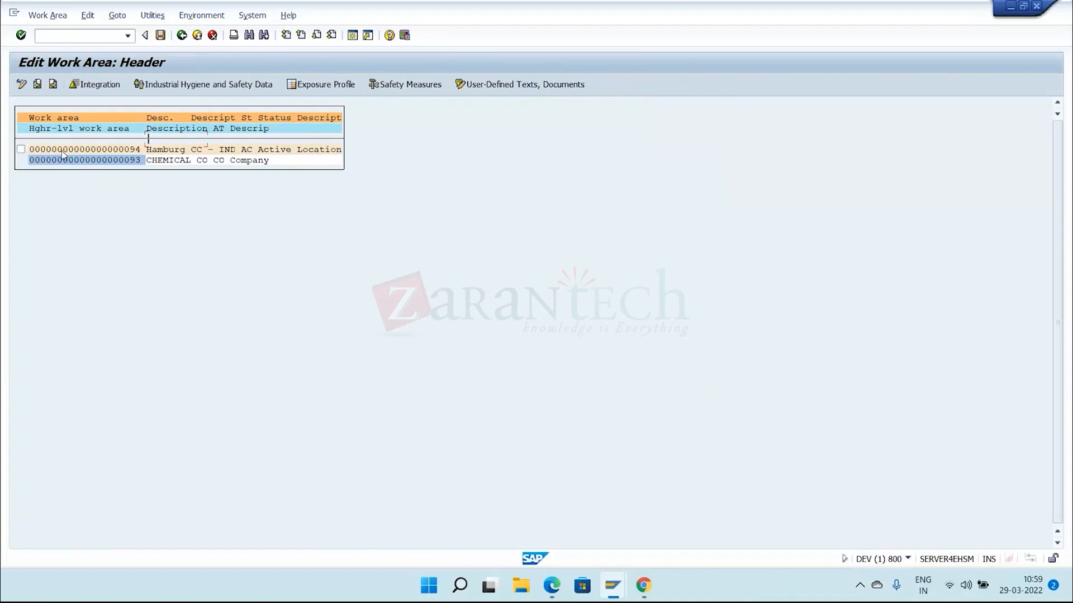
{"action": "left_click", "coordinate": [321, 84]}
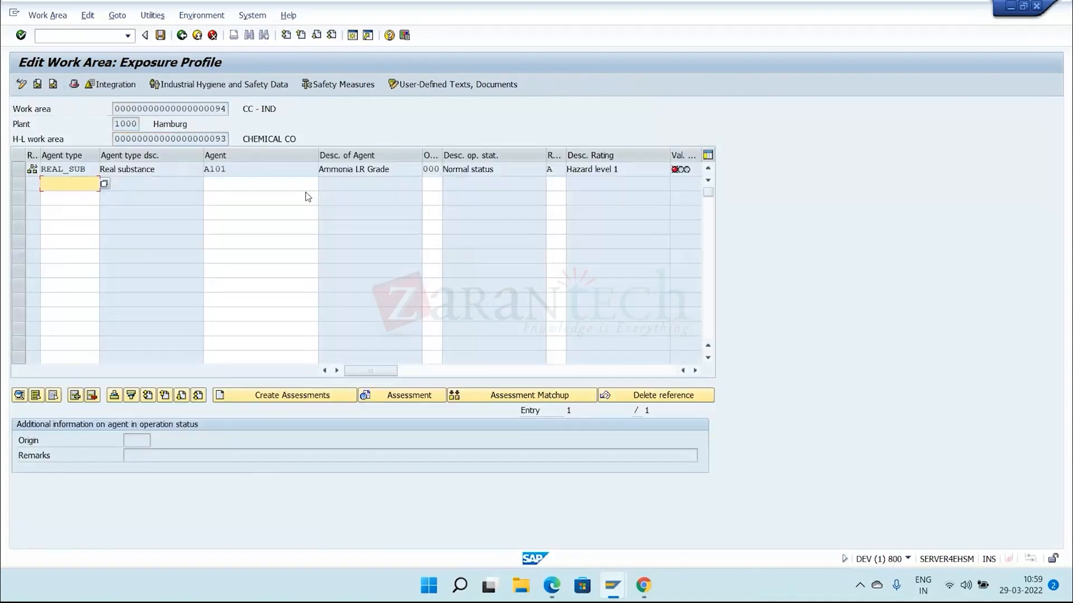
- Search for work area *95, check the A101 entry in its exposure profile and return to the SAP menu
{"action": "left_click", "coordinate": [182, 35]}
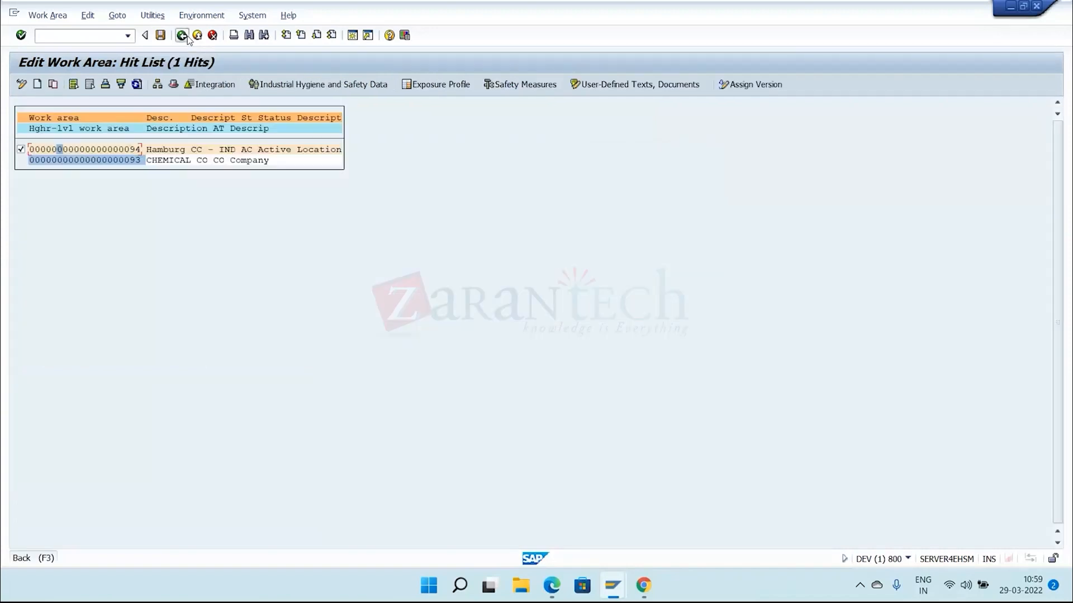
{"action": "left_click", "coordinate": [182, 35]}
{"action": "left_click", "coordinate": [183, 109]}
{"action": "type", "text": "*95"}
{"action": "key", "text": "Return"}
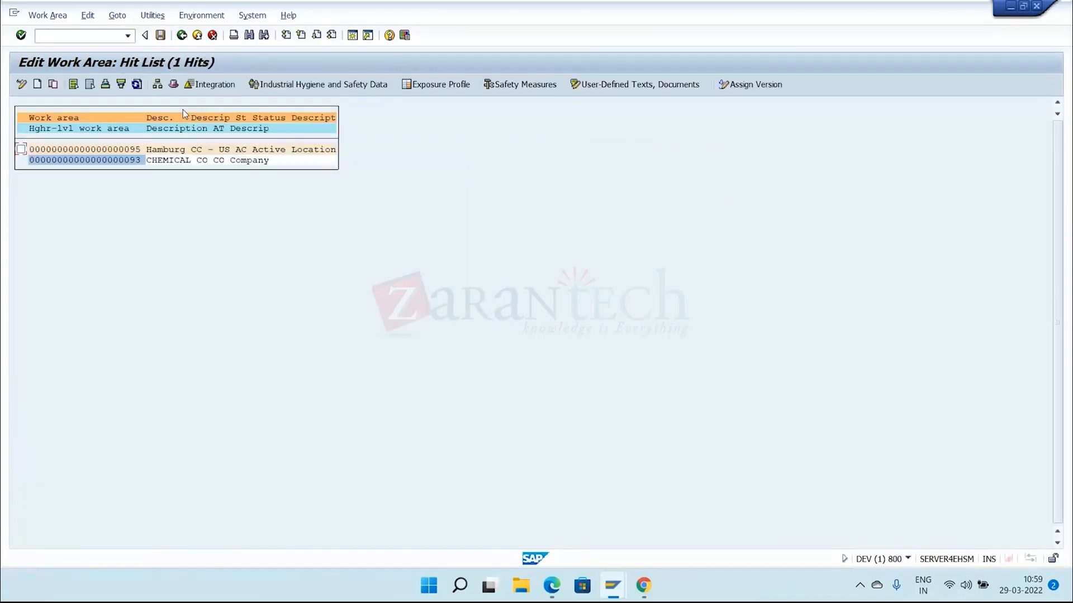
{"action": "double_click", "coordinate": [232, 150]}
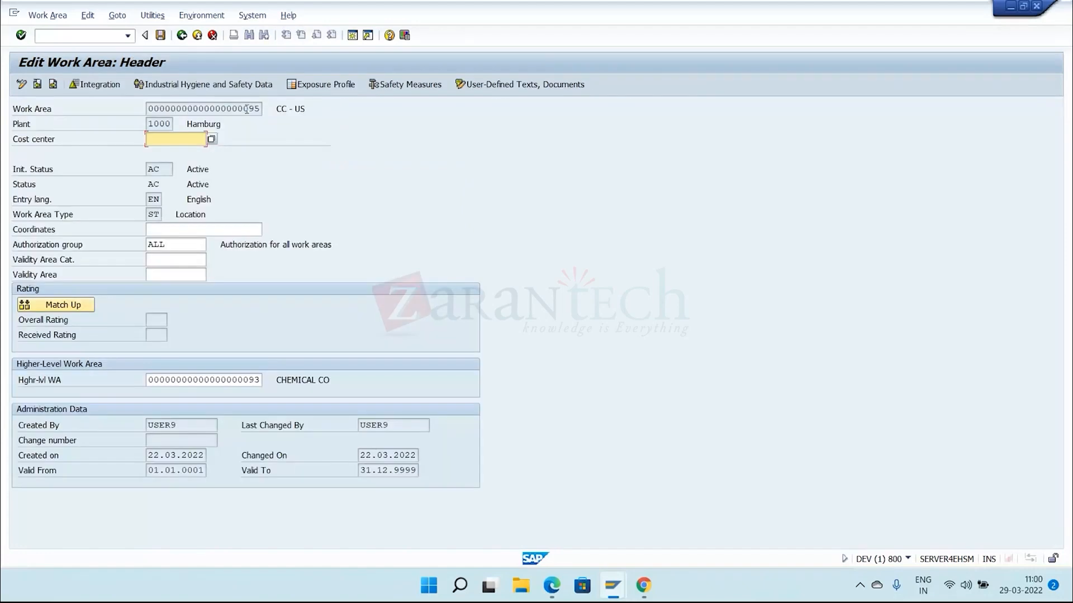
{"action": "left_click", "coordinate": [319, 85]}
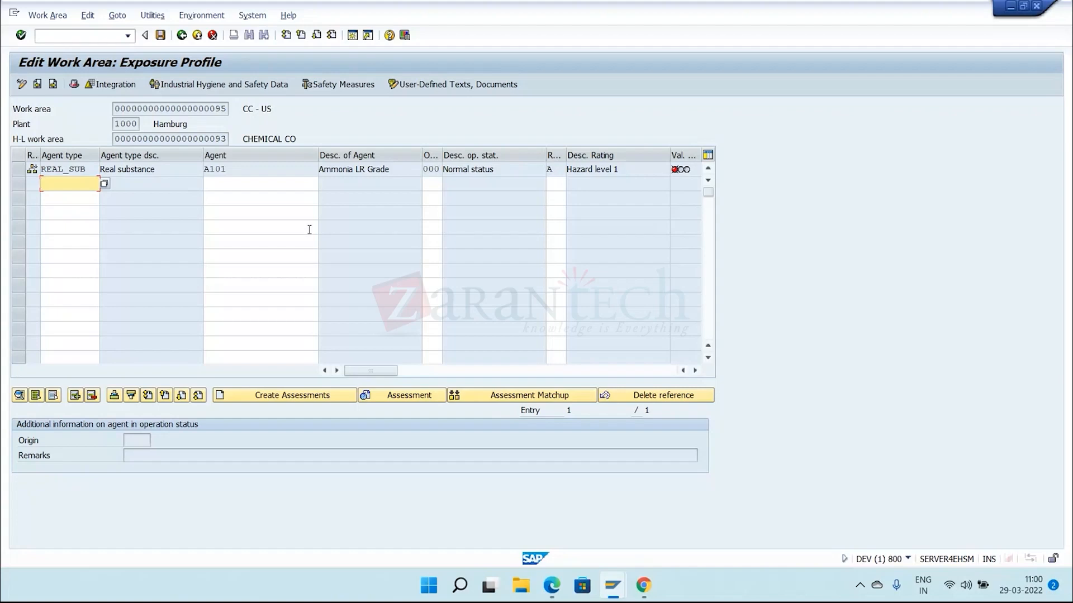
{"action": "left_click", "coordinate": [20, 170]}
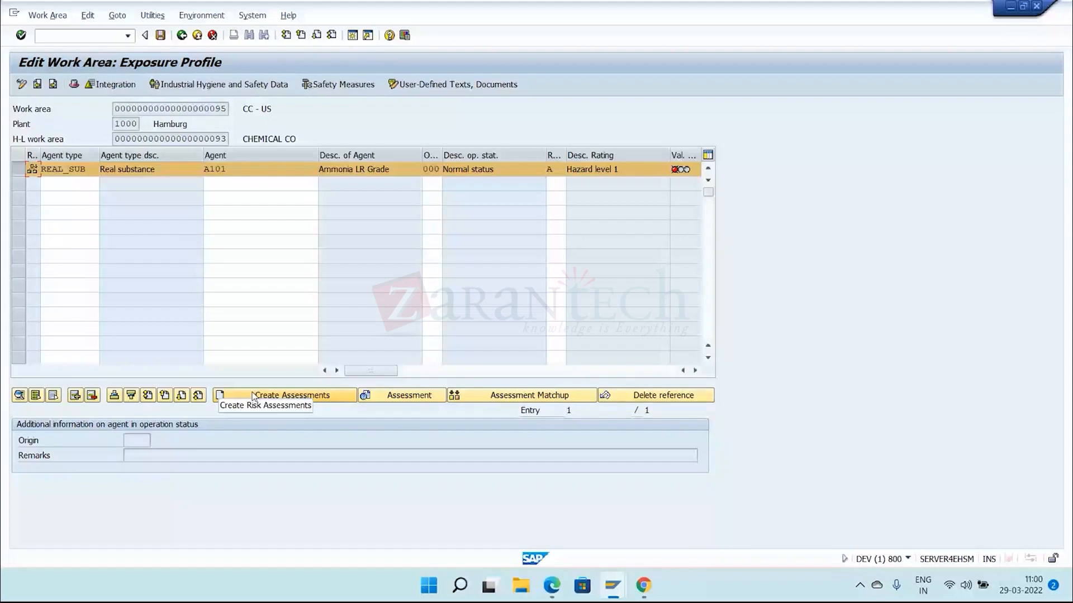
{"action": "left_click", "coordinate": [181, 35]}
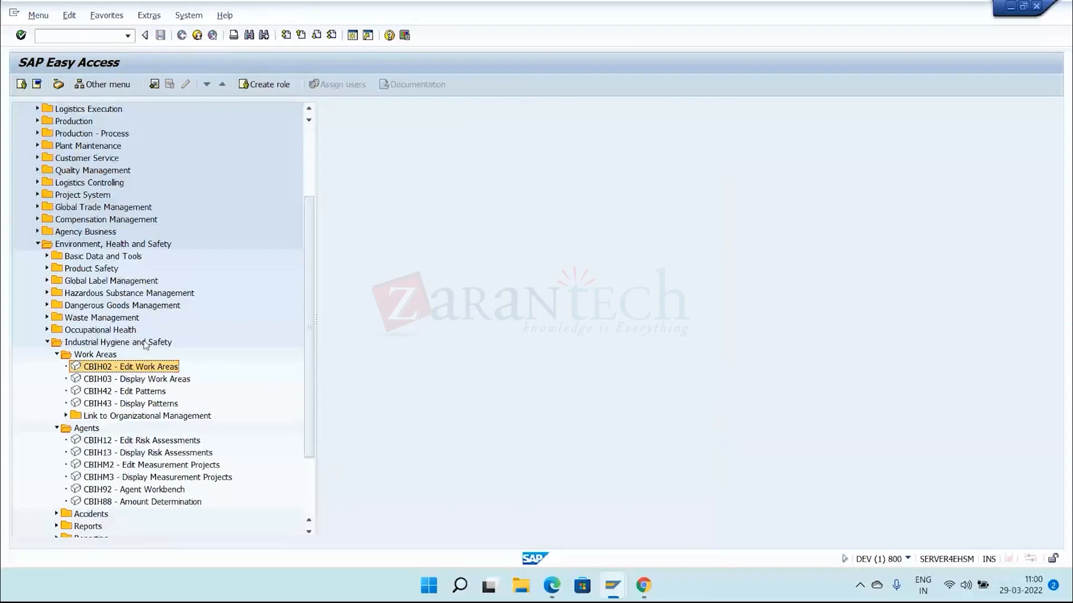
{"action": "key", "text": "Return"}
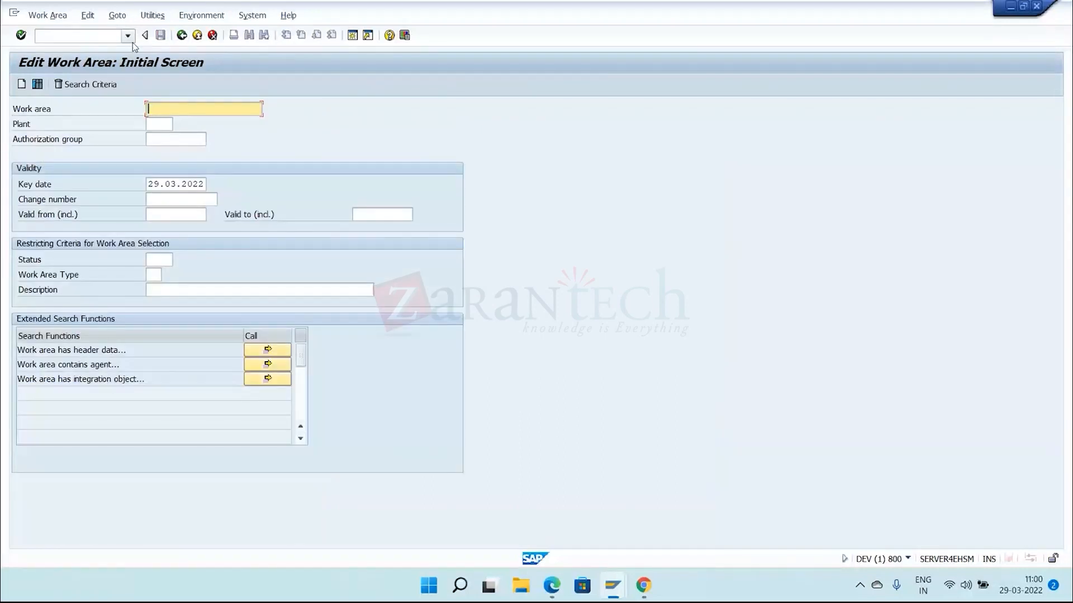
{"action": "left_click", "coordinate": [182, 35]}
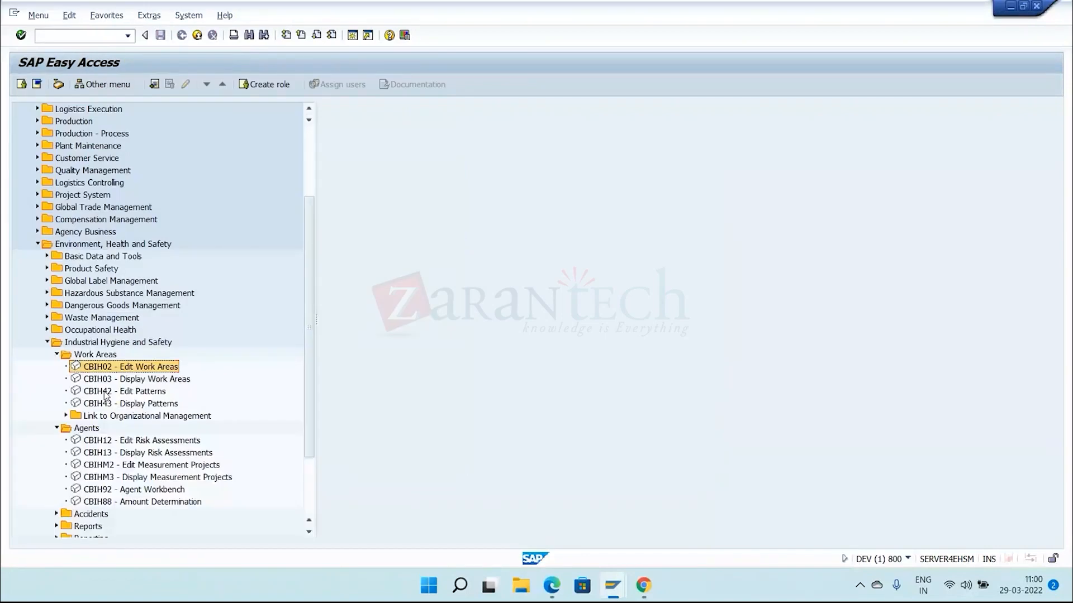
- Open CBIH42 - Edit Patterns, search without restrictions and locate DG TCS PATTERN with its assigned work areas
{"action": "double_click", "coordinate": [105, 393]}
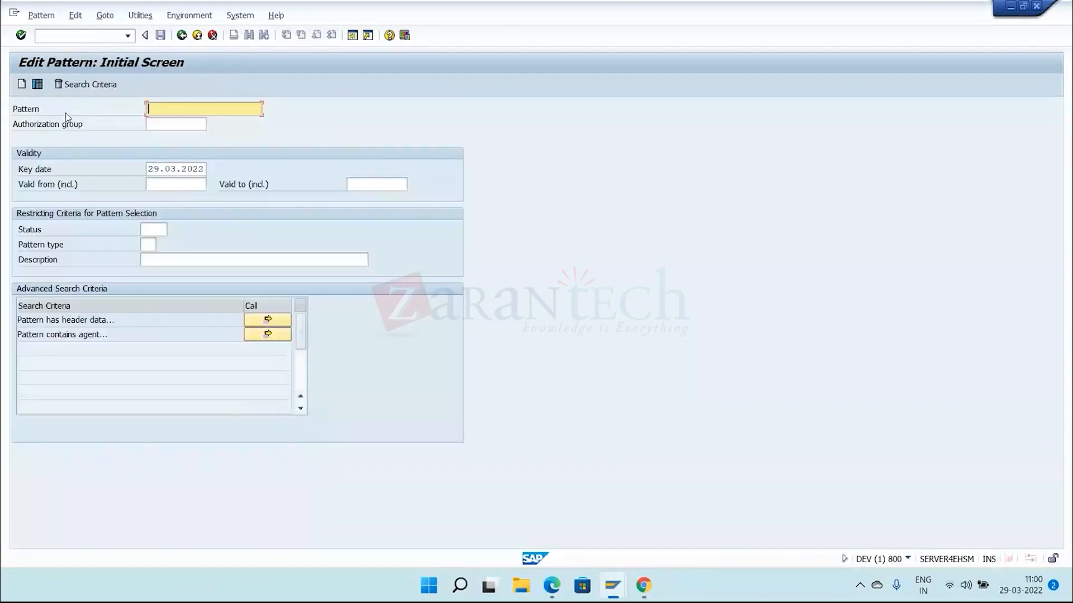
{"action": "key", "text": "F8"}
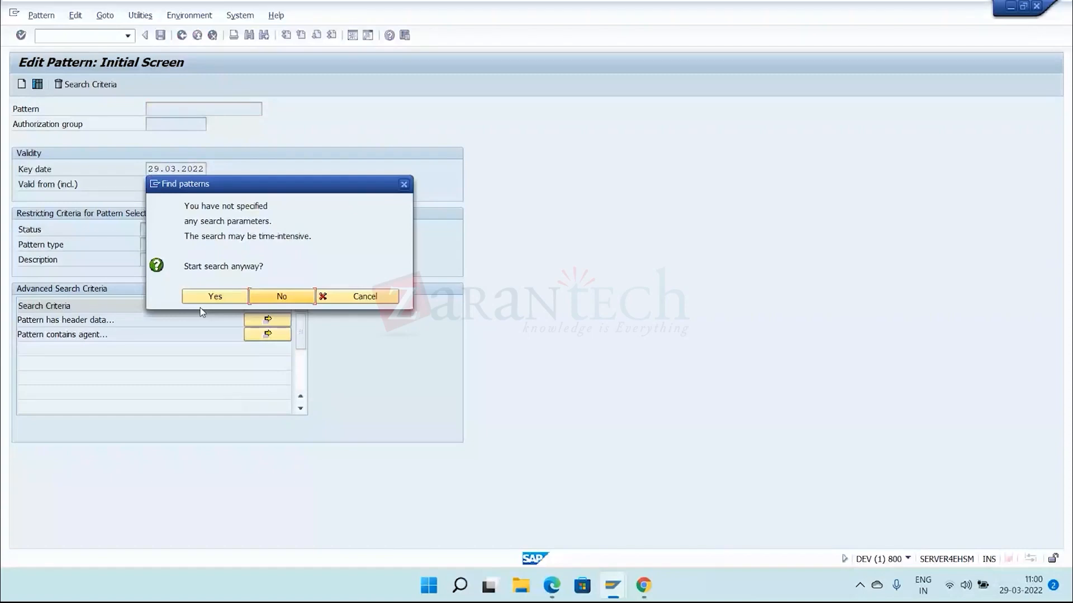
{"action": "left_click", "coordinate": [207, 296]}
{"action": "scroll", "coordinate": [192, 347], "scroll_direction": "down", "scroll_amount": 5}
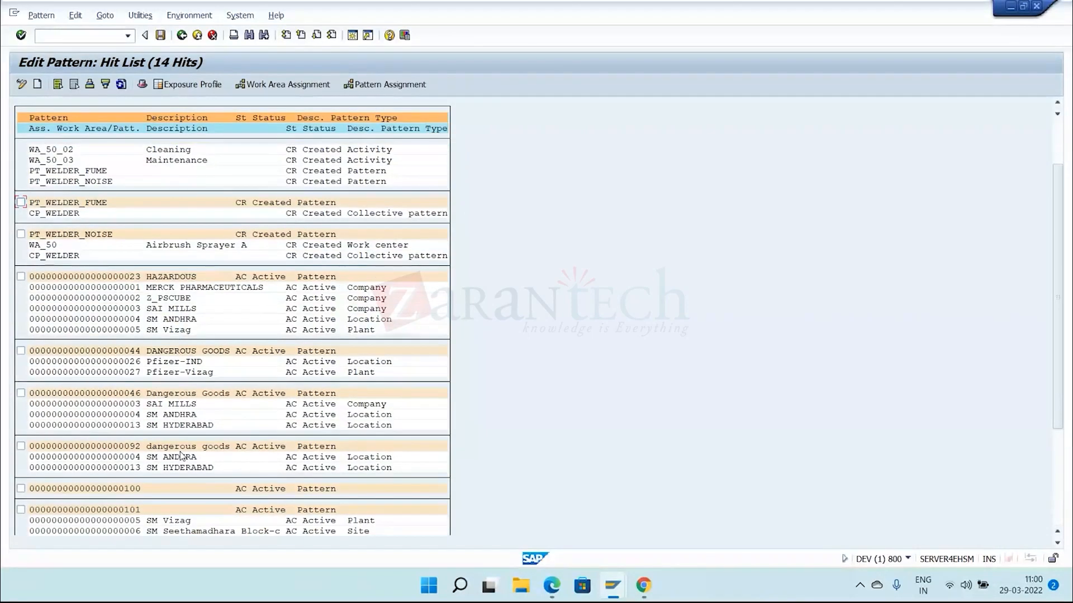
{"action": "scroll", "coordinate": [179, 452], "scroll_direction": "down", "scroll_amount": 3}
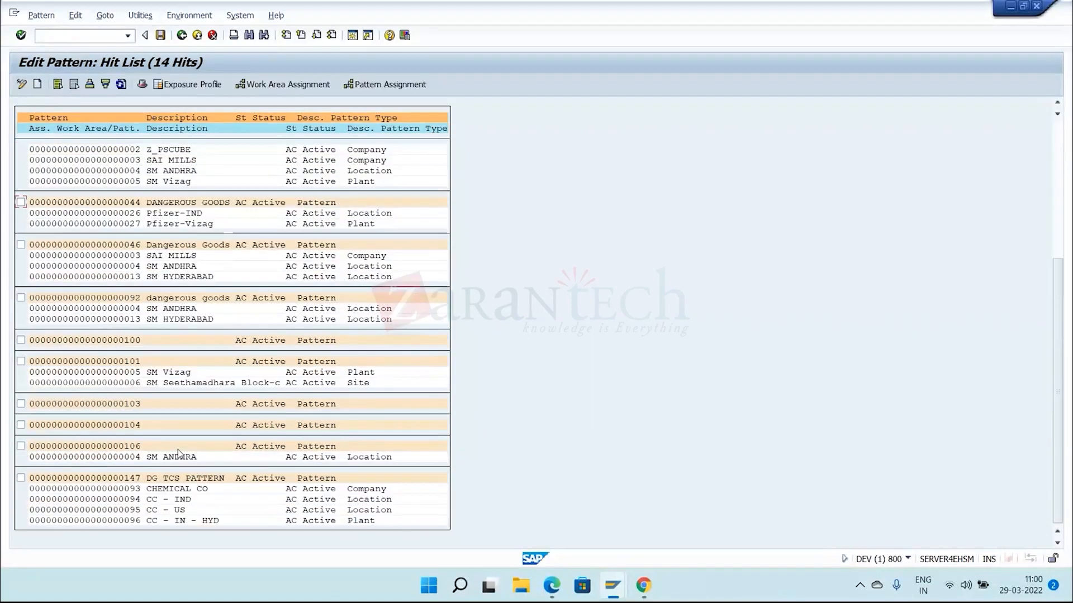
- Open DG TCS PATTERN and review its assigned work areas and exposure profile, returning to the pattern header
{"action": "double_click", "coordinate": [169, 480]}
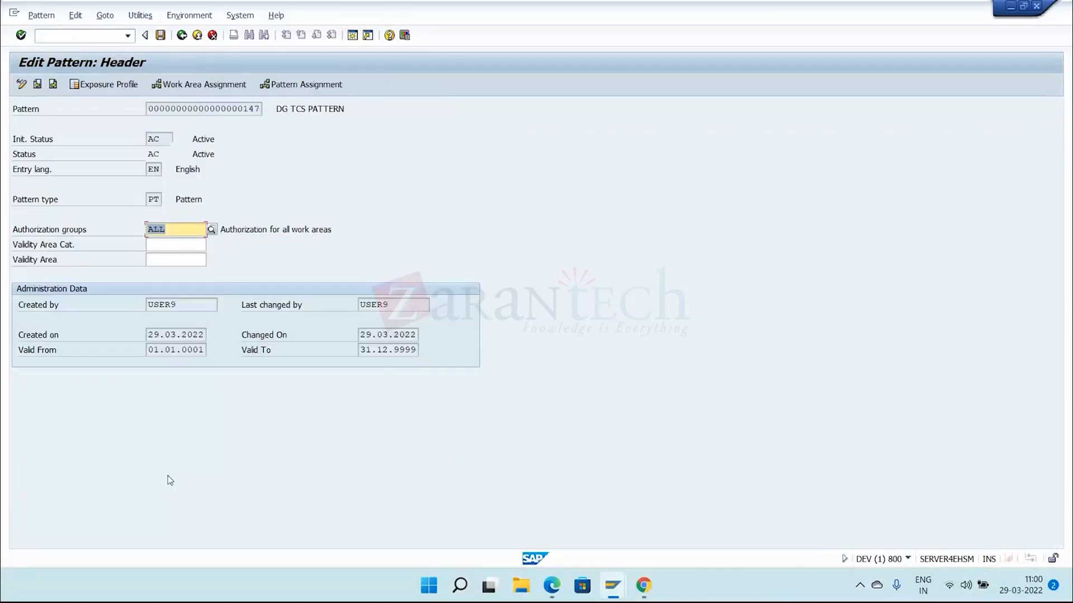
{"action": "left_click", "coordinate": [182, 84]}
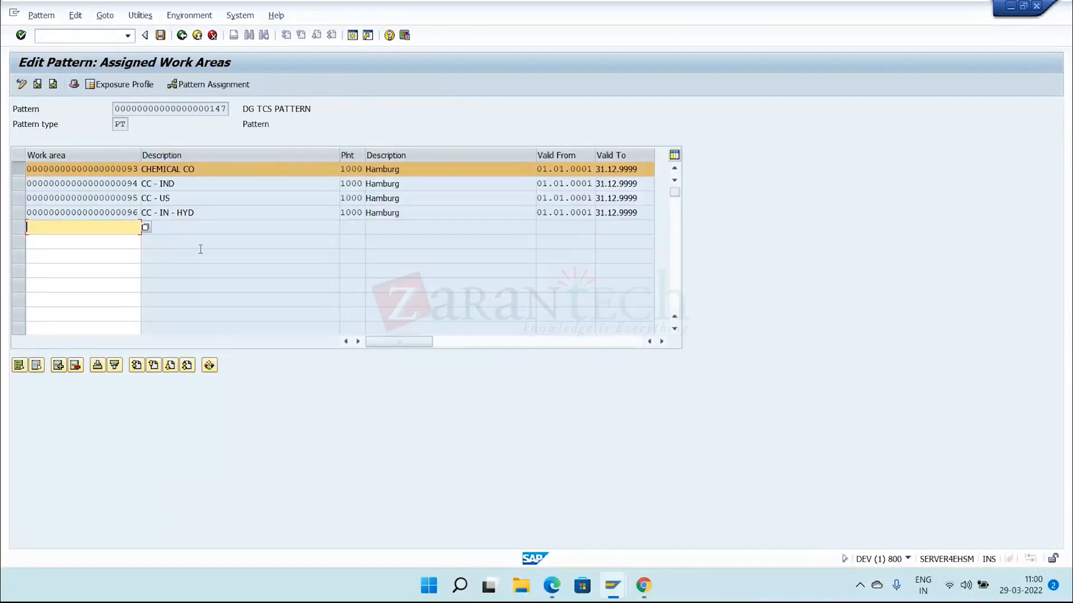
{"action": "left_click", "coordinate": [111, 85]}
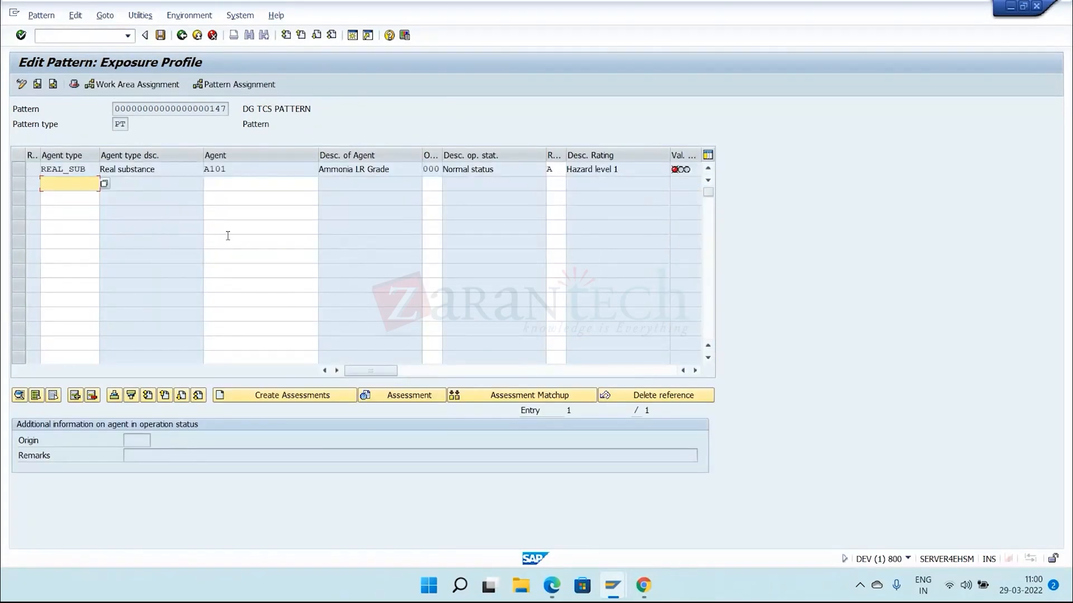
{"action": "left_click", "coordinate": [143, 82]}
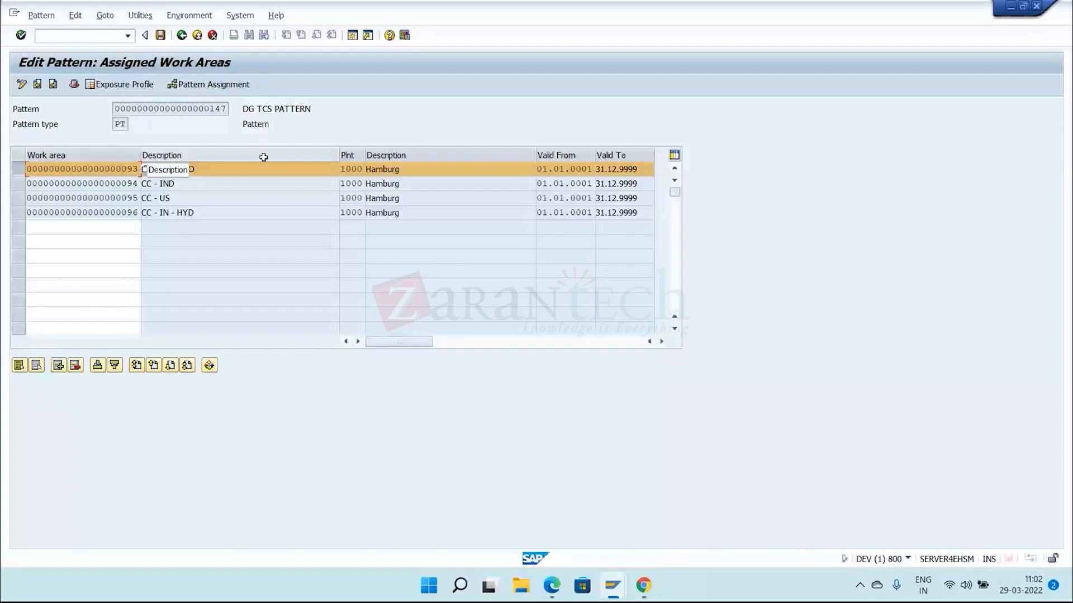
{"action": "left_click", "coordinate": [74, 84]}
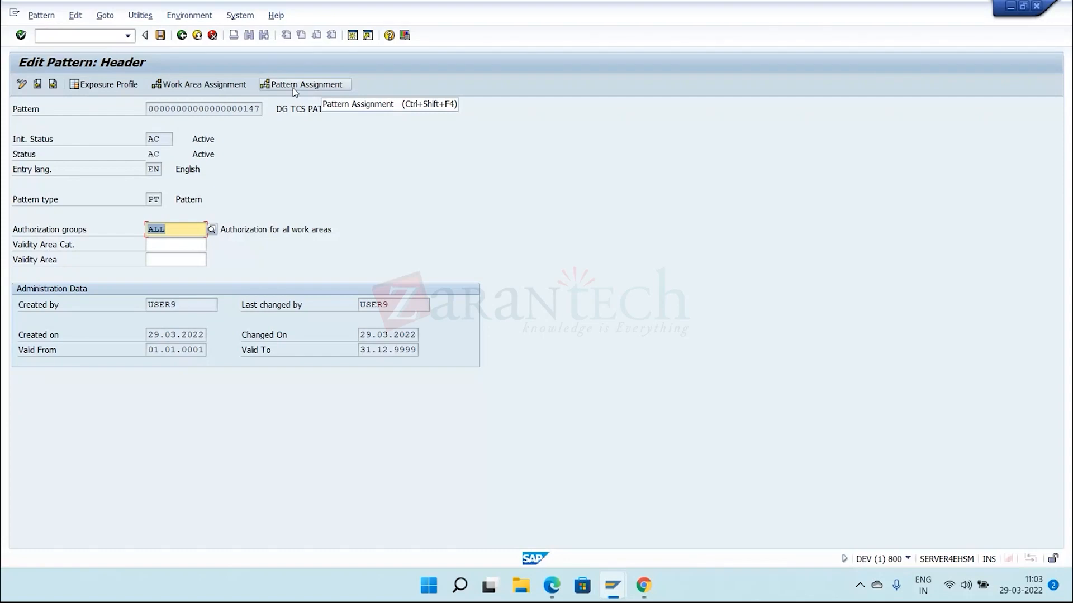
- Look up the available pattern types, comparing Pattern with Collective pattern, and close the list without changing the type
{"action": "left_click", "coordinate": [157, 200]}
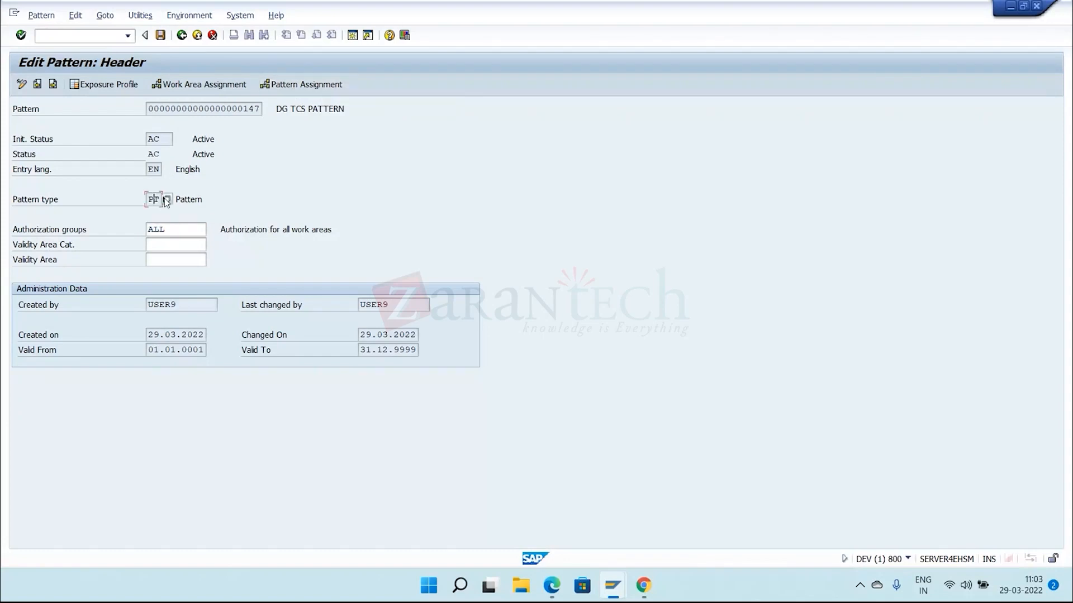
{"action": "left_click", "coordinate": [166, 199]}
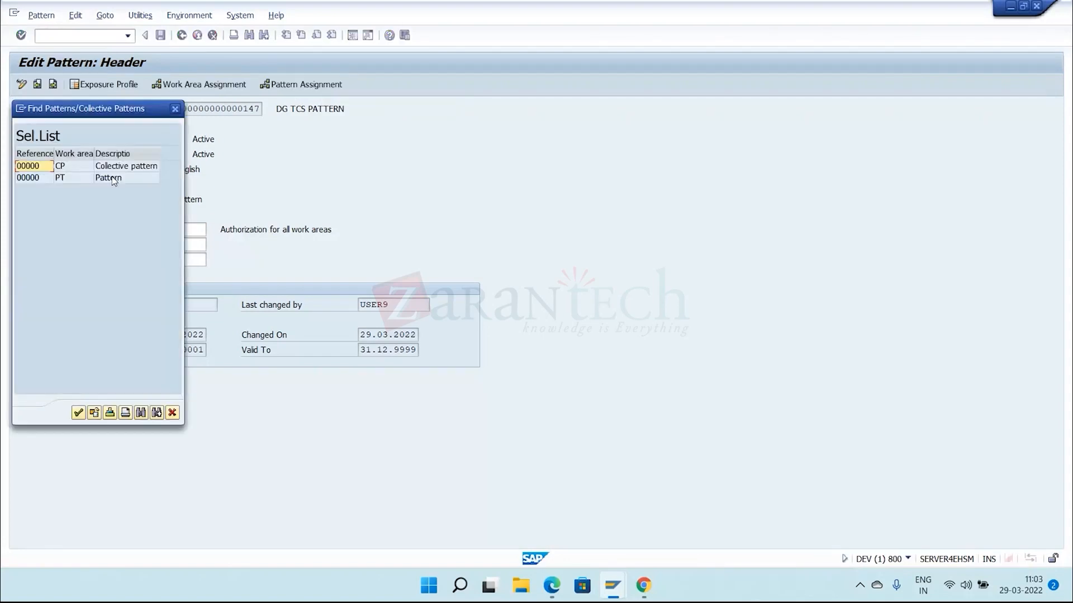
{"action": "left_click", "coordinate": [113, 179]}
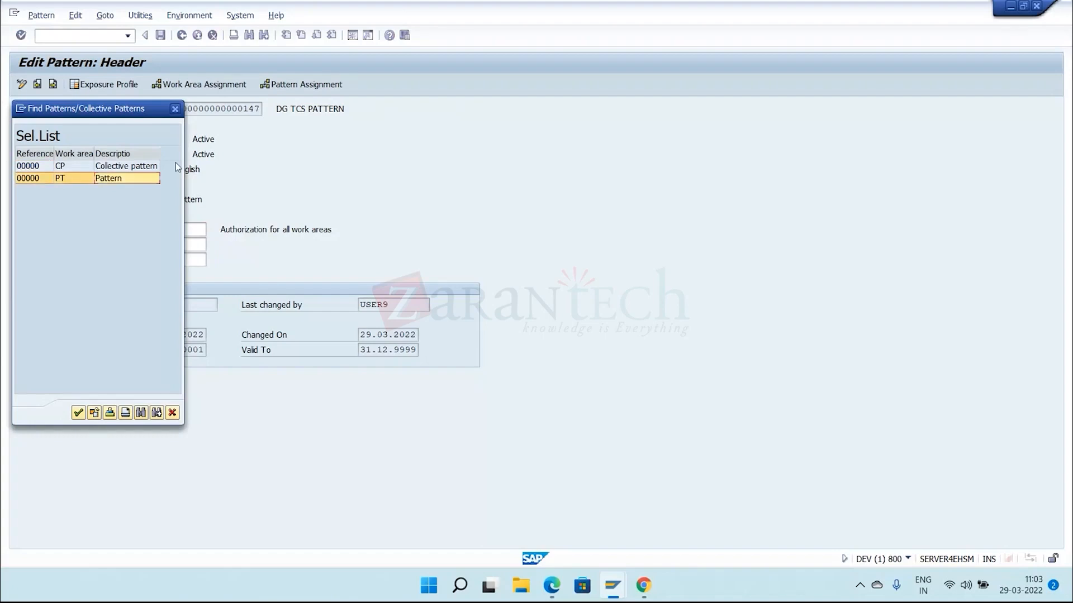
{"action": "left_click", "coordinate": [132, 166]}
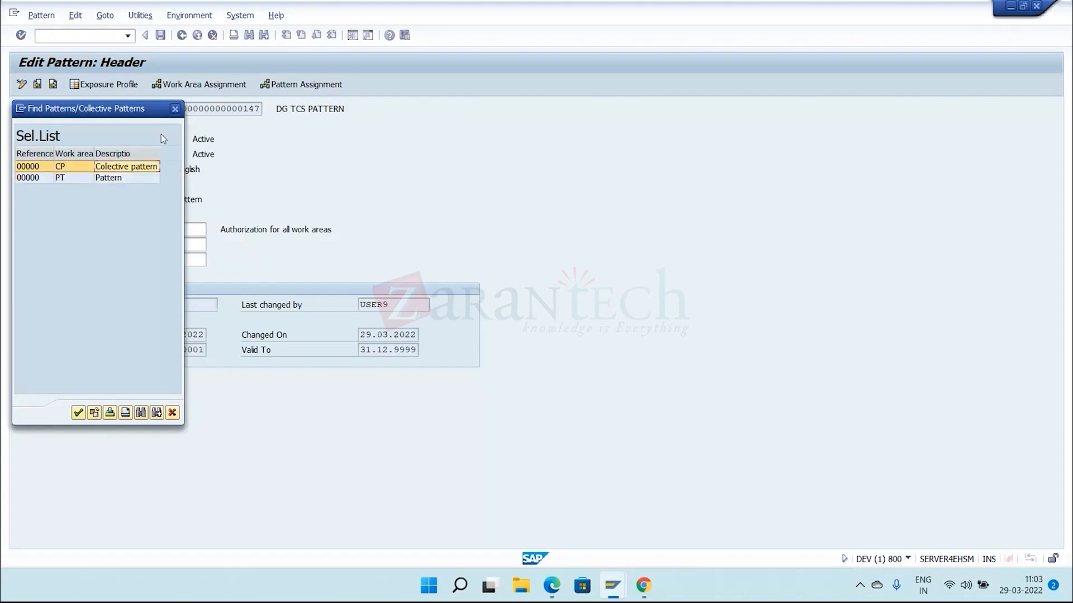
{"action": "left_click", "coordinate": [175, 109]}
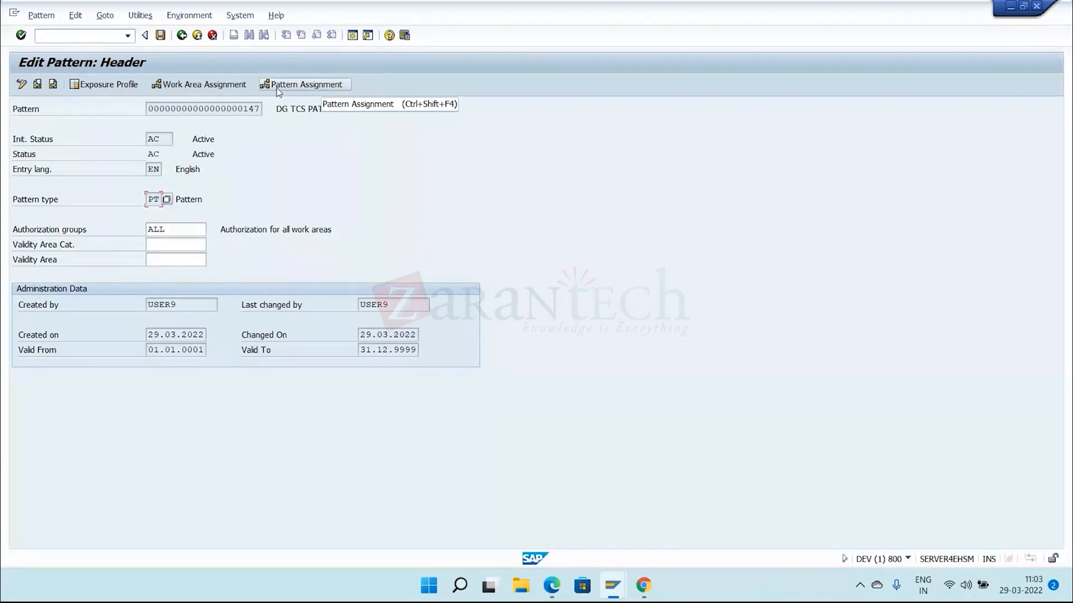
- Check DG TCS PATTERN's assignment to collective patterns and return to the SAP menu
{"action": "left_click", "coordinate": [277, 87]}
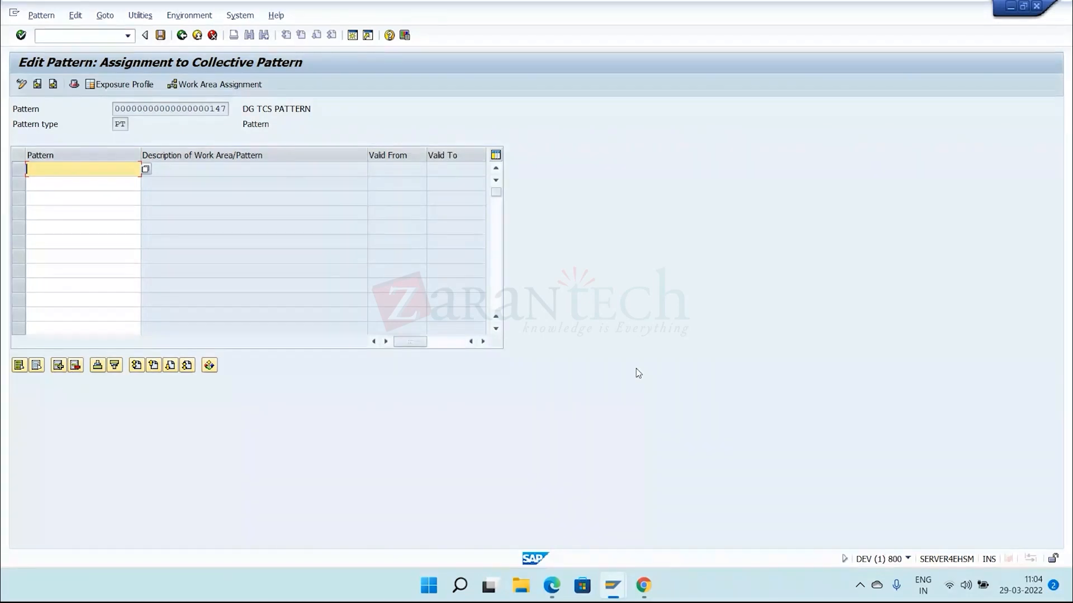
{"action": "left_click", "coordinate": [71, 89]}
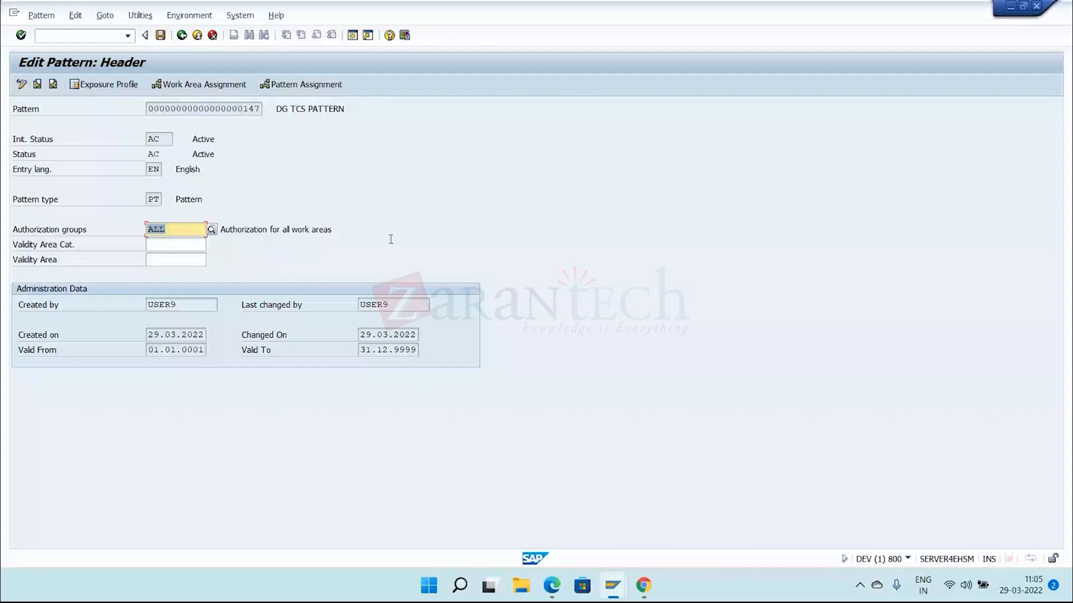
{"action": "left_click", "coordinate": [181, 36]}
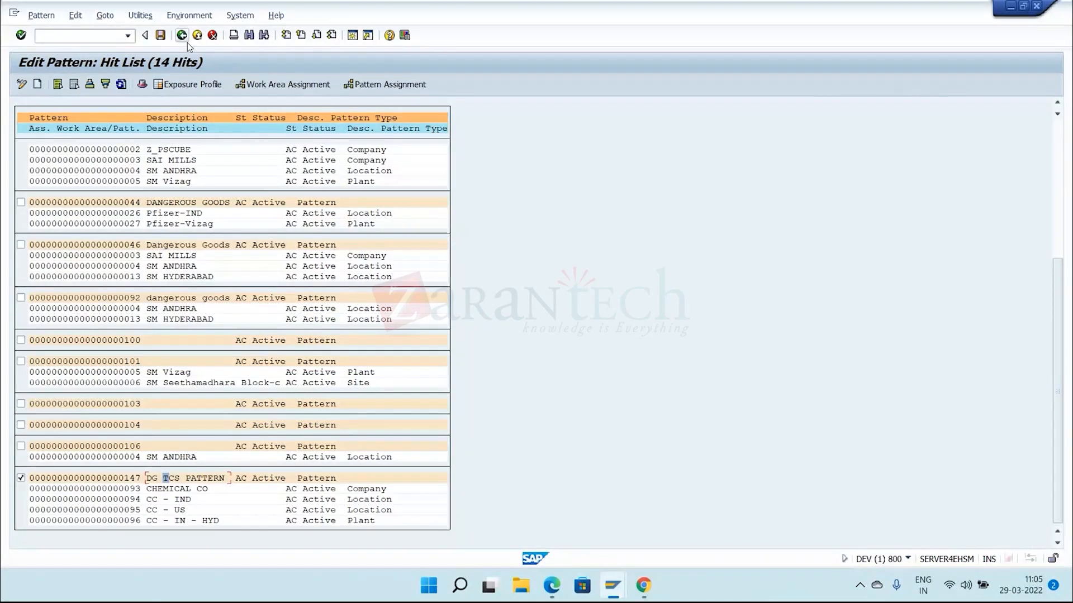
{"action": "left_click", "coordinate": [182, 36]}
{"action": "left_click", "coordinate": [181, 36]}
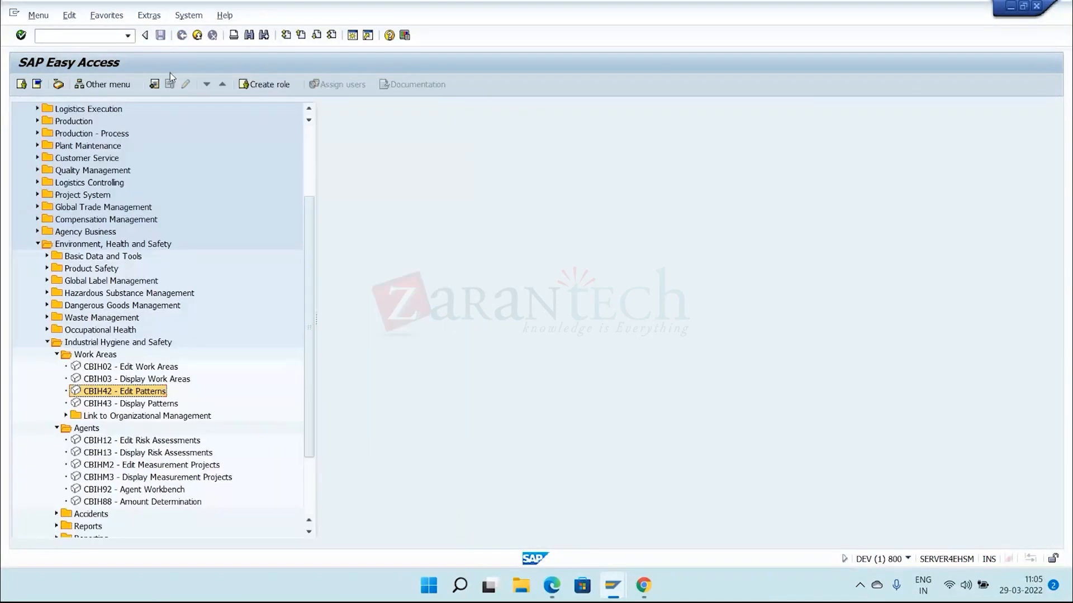
- In CBIH02 - Edit Work Areas, find work area *93 and view its safety measures and exposure profile
{"action": "double_click", "coordinate": [125, 369]}
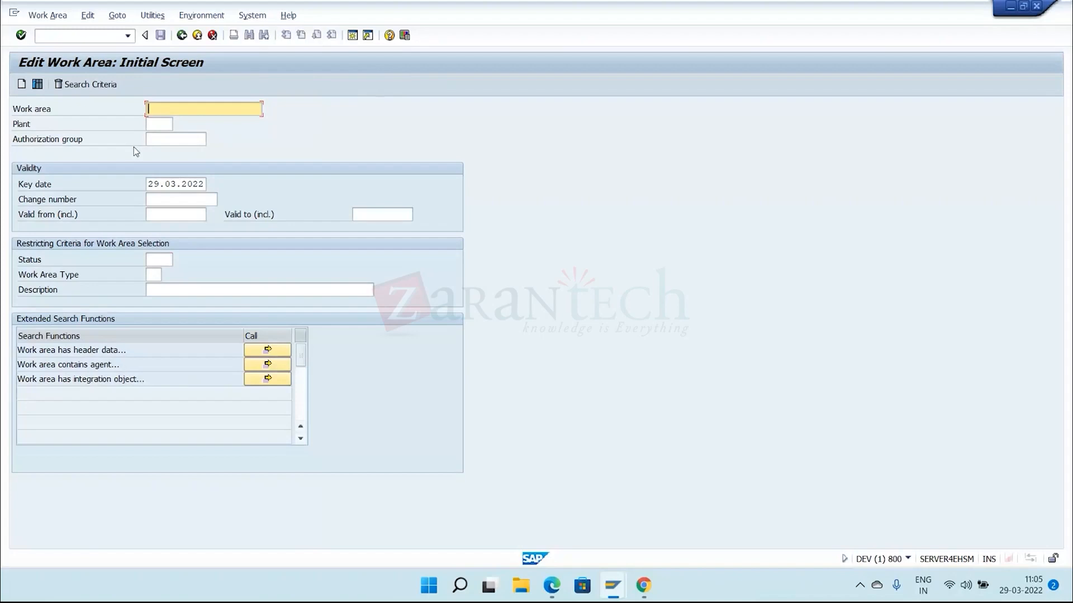
{"action": "left_click", "coordinate": [162, 113]}
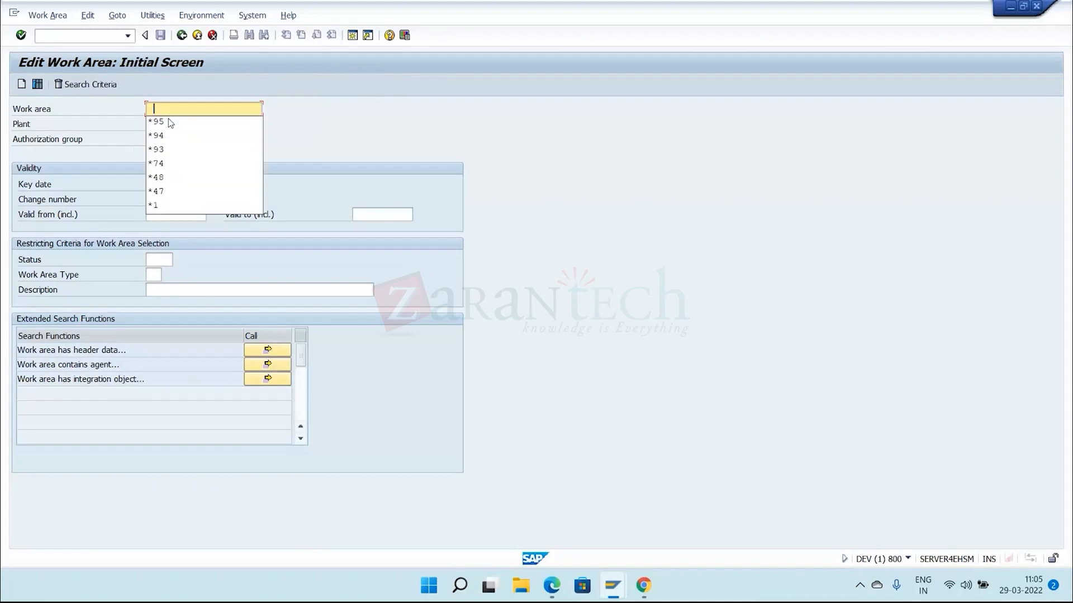
{"action": "left_click", "coordinate": [179, 150]}
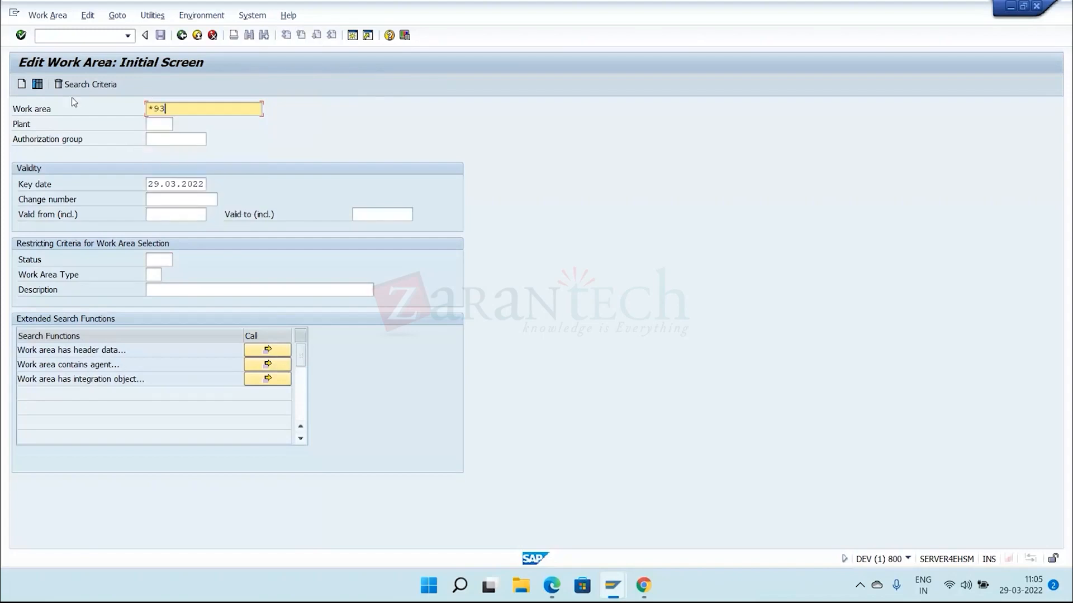
{"action": "left_click", "coordinate": [43, 83]}
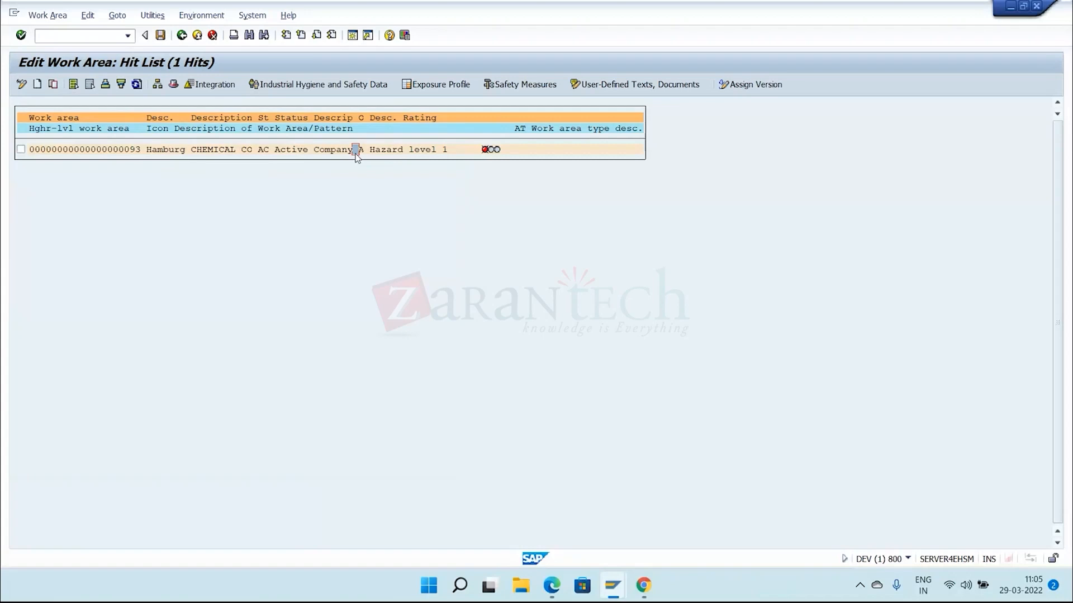
{"action": "double_click", "coordinate": [357, 152]}
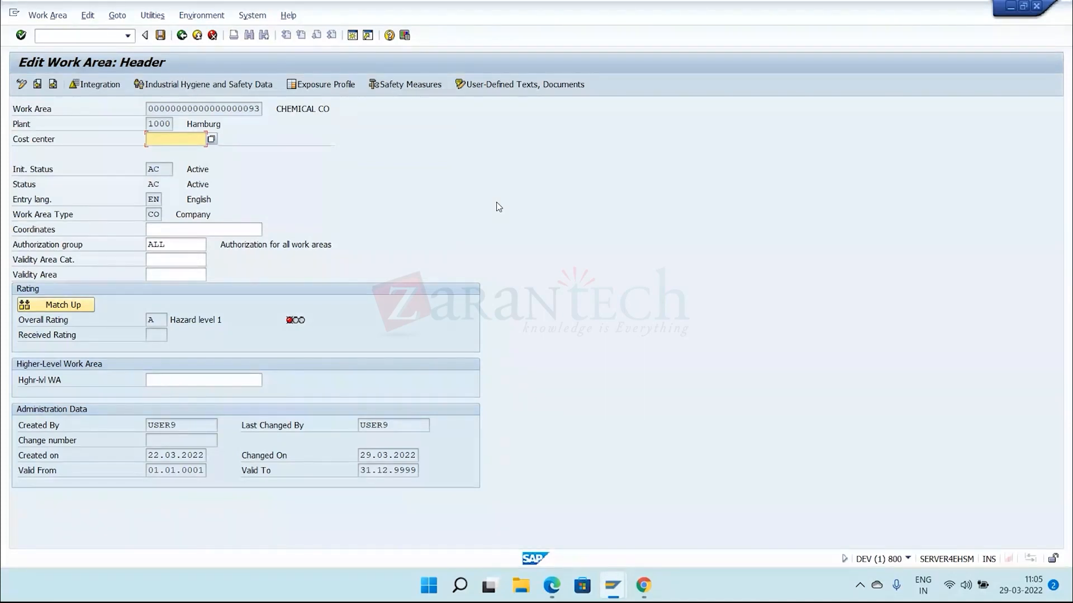
{"action": "left_click", "coordinate": [374, 88]}
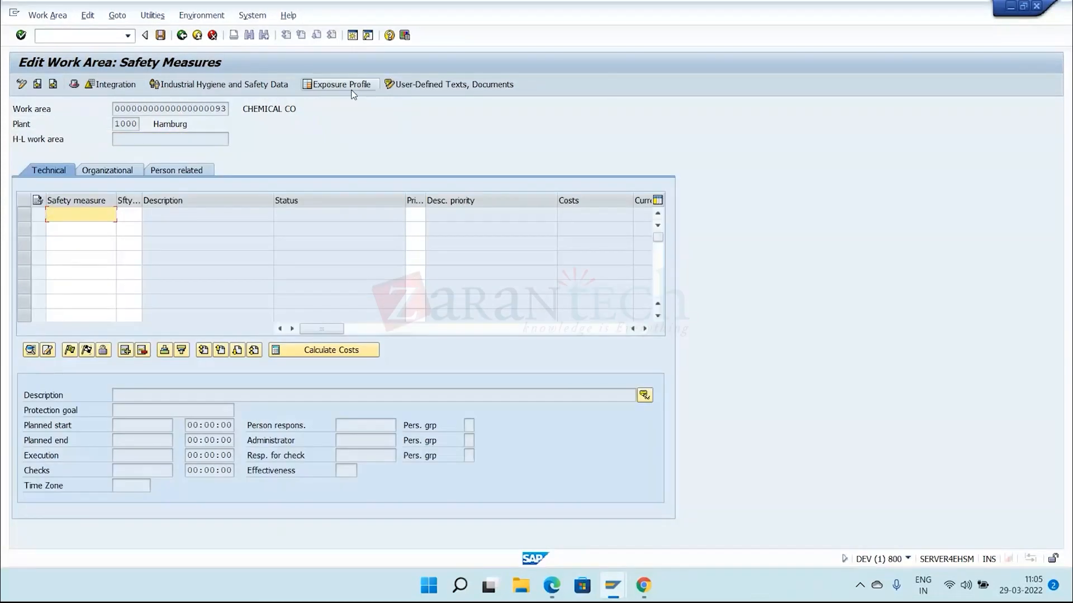
{"action": "left_click", "coordinate": [340, 84]}
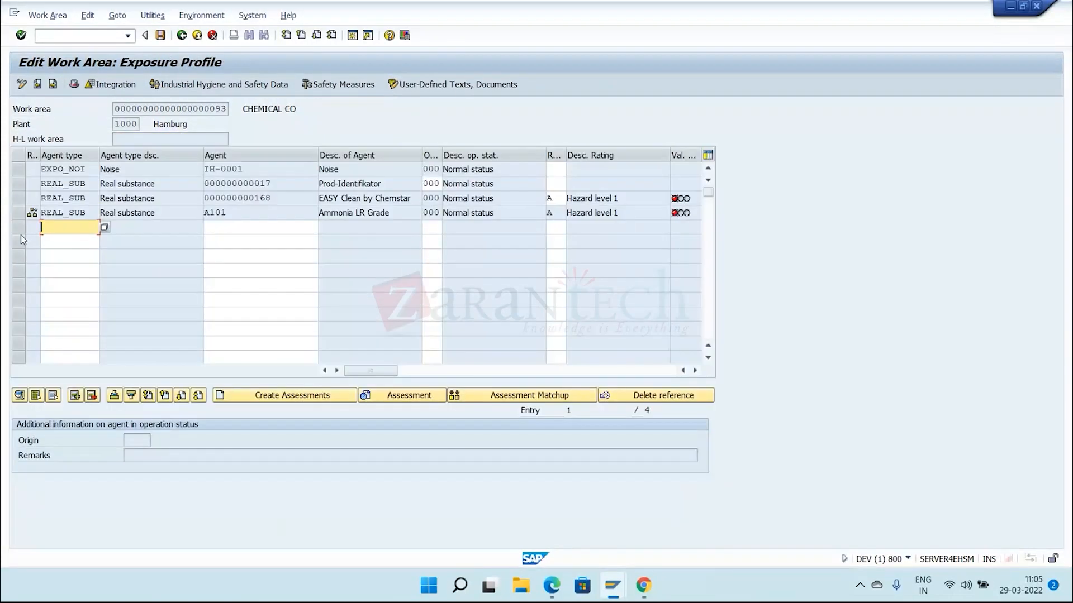
{"action": "left_click", "coordinate": [20, 199]}
{"action": "left_click", "coordinate": [398, 395]}
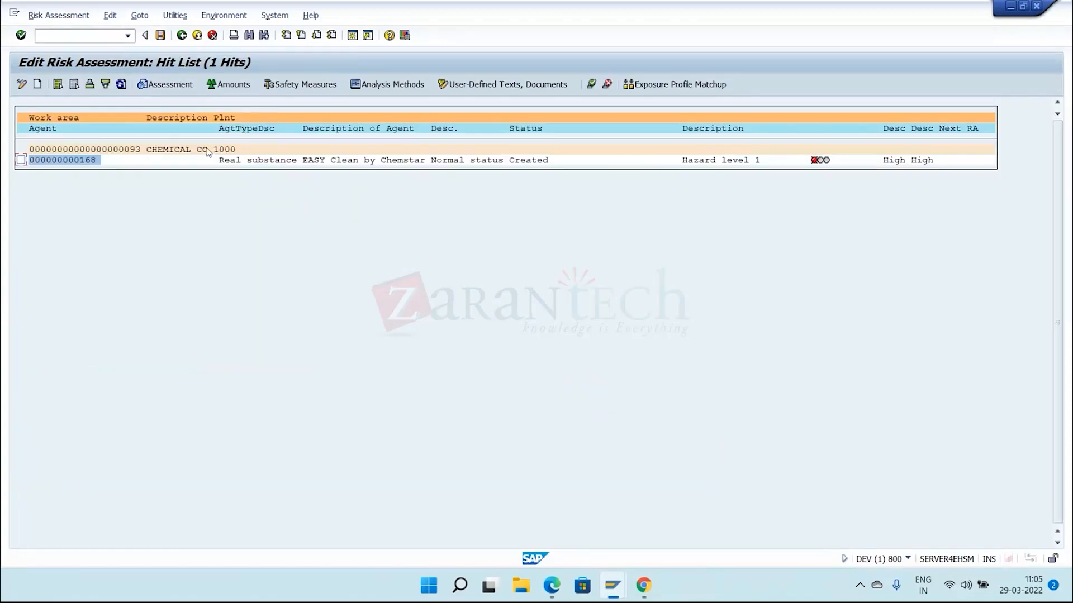
{"action": "double_click", "coordinate": [223, 162]}
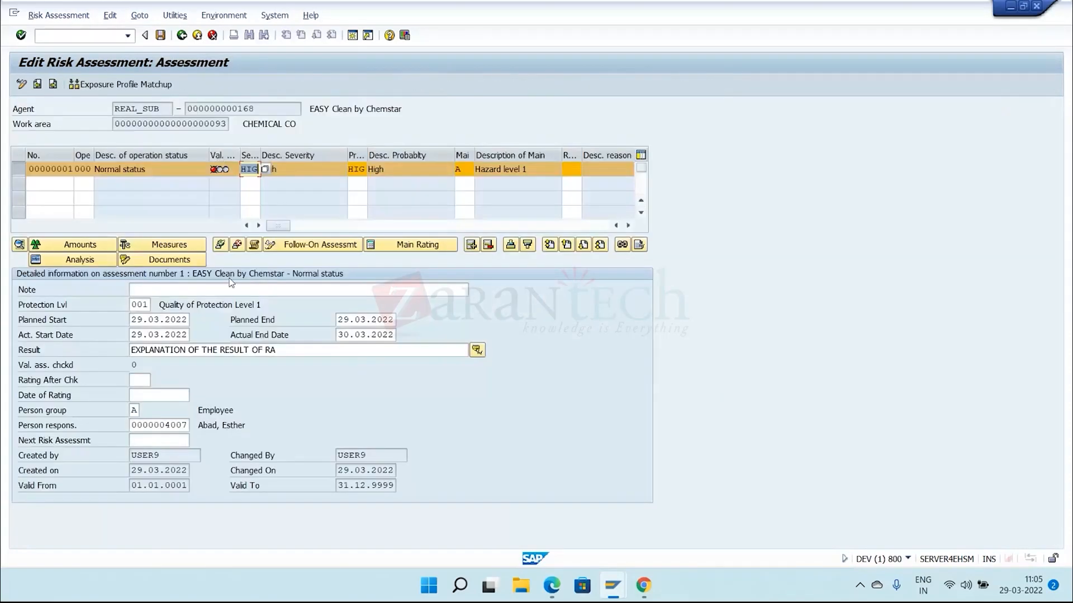
{"action": "left_click", "coordinate": [167, 245]}
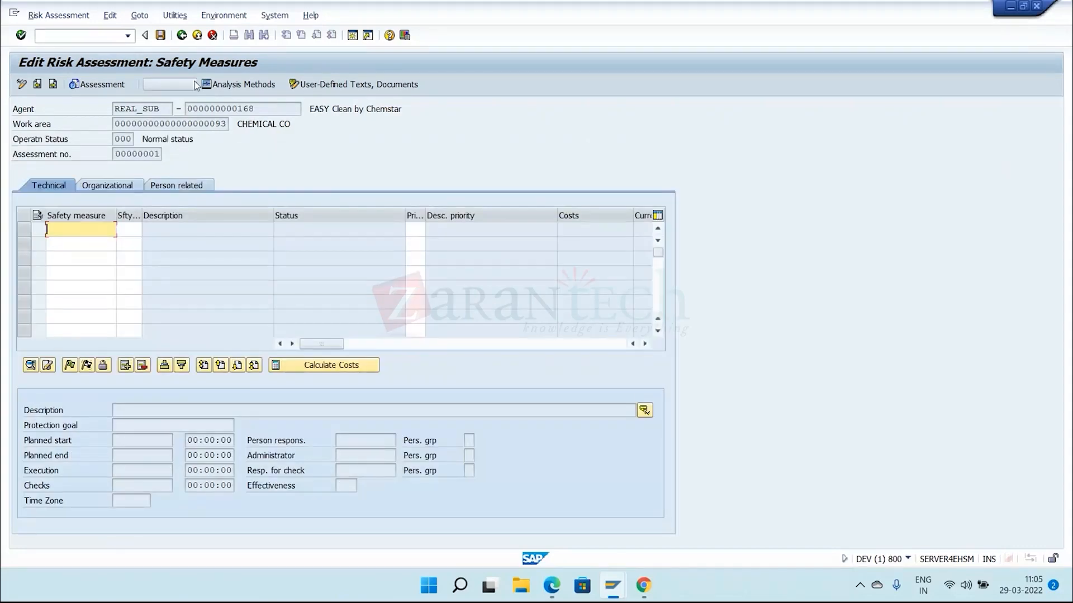
{"action": "left_click", "coordinate": [186, 41]}
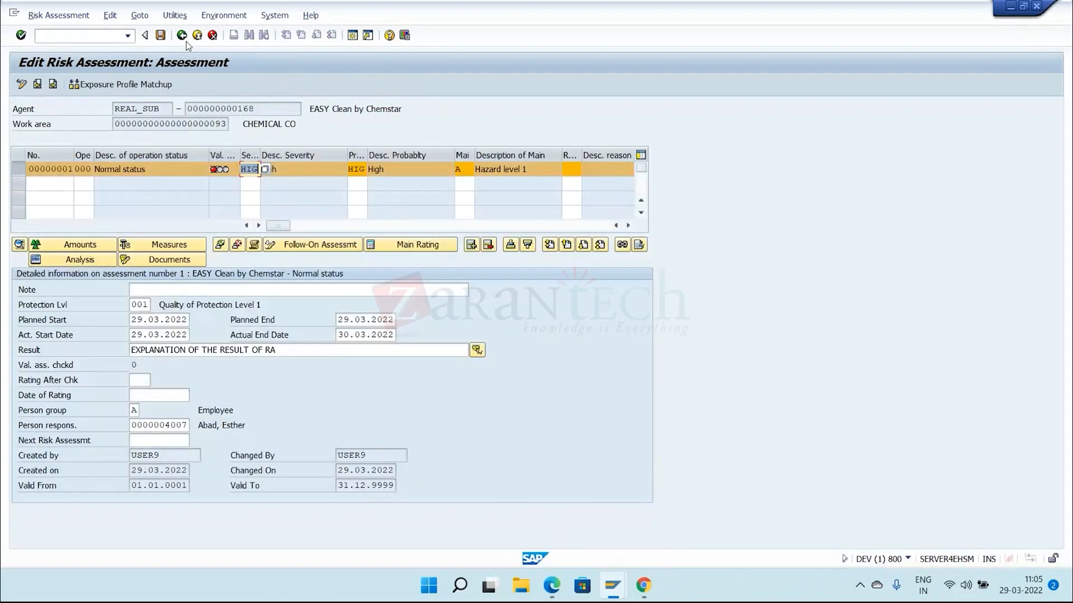
{"action": "left_click", "coordinate": [186, 41]}
{"action": "left_click", "coordinate": [186, 41]}
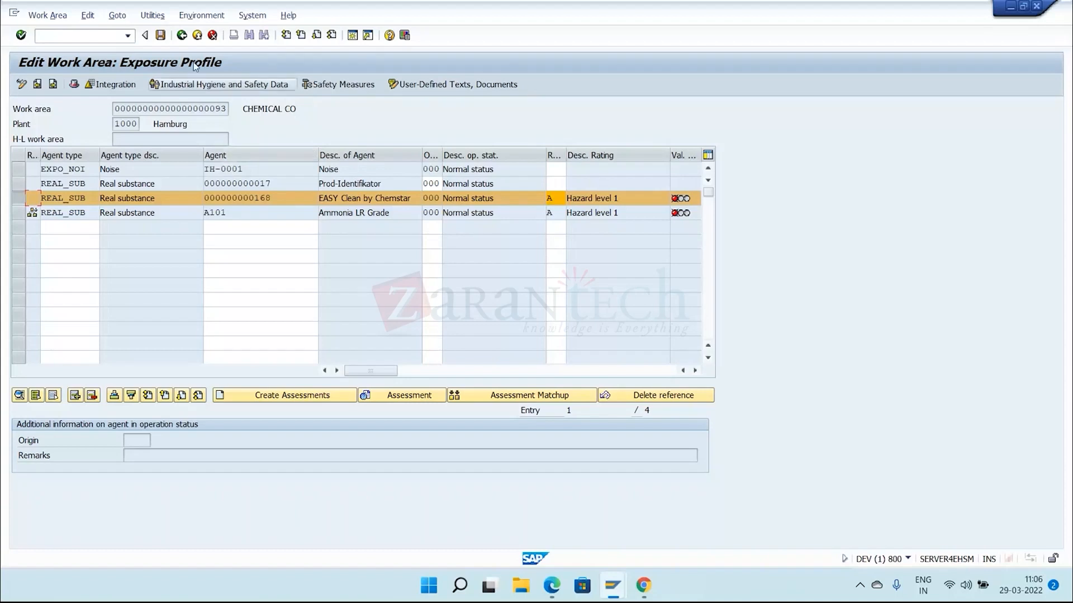
{"action": "left_click", "coordinate": [182, 35]}
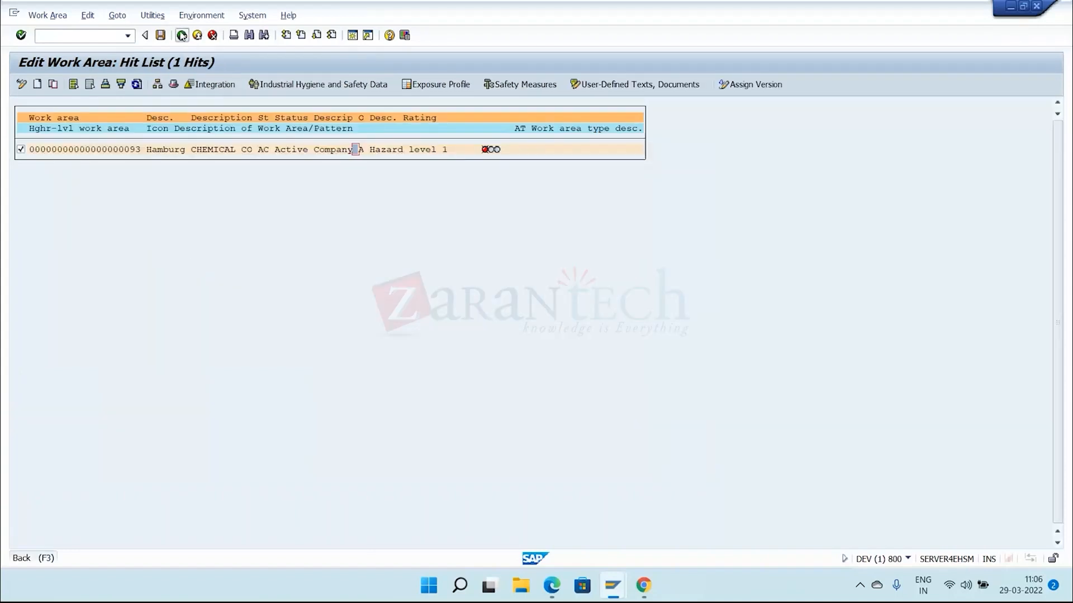
{"action": "left_click", "coordinate": [183, 36]}
{"action": "left_click", "coordinate": [184, 35]}
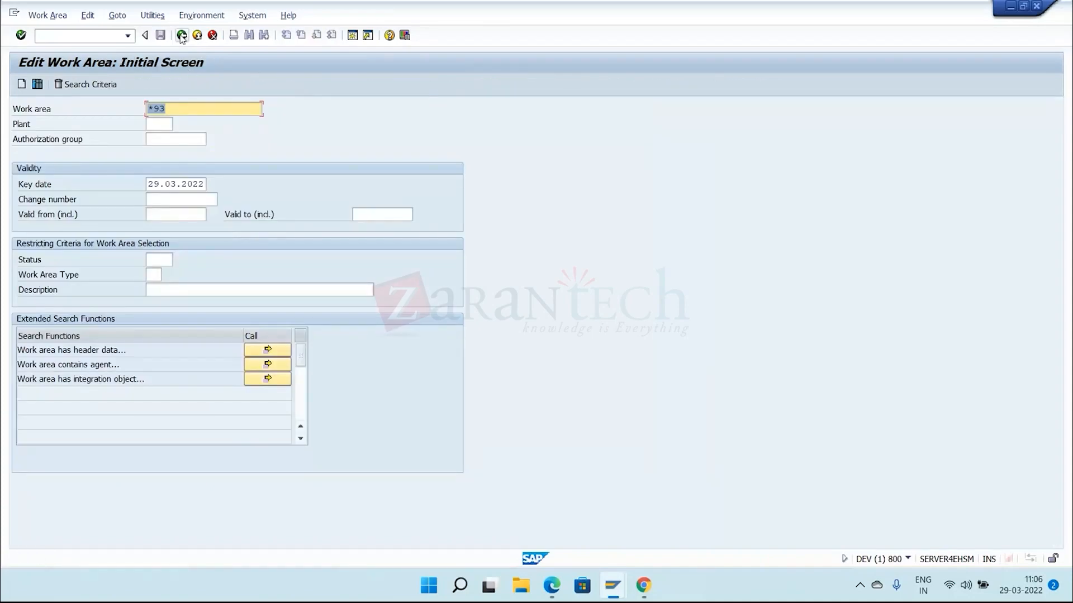
- Expand the Accidents folder under Industrial Hygiene and Safety and open CBIH82 - Edit Incident/Accident Log
{"action": "scroll", "coordinate": [185, 294], "scroll_direction": "down", "scroll_amount": 1}
{"action": "scroll", "coordinate": [144, 379], "scroll_direction": "down", "scroll_amount": 2}
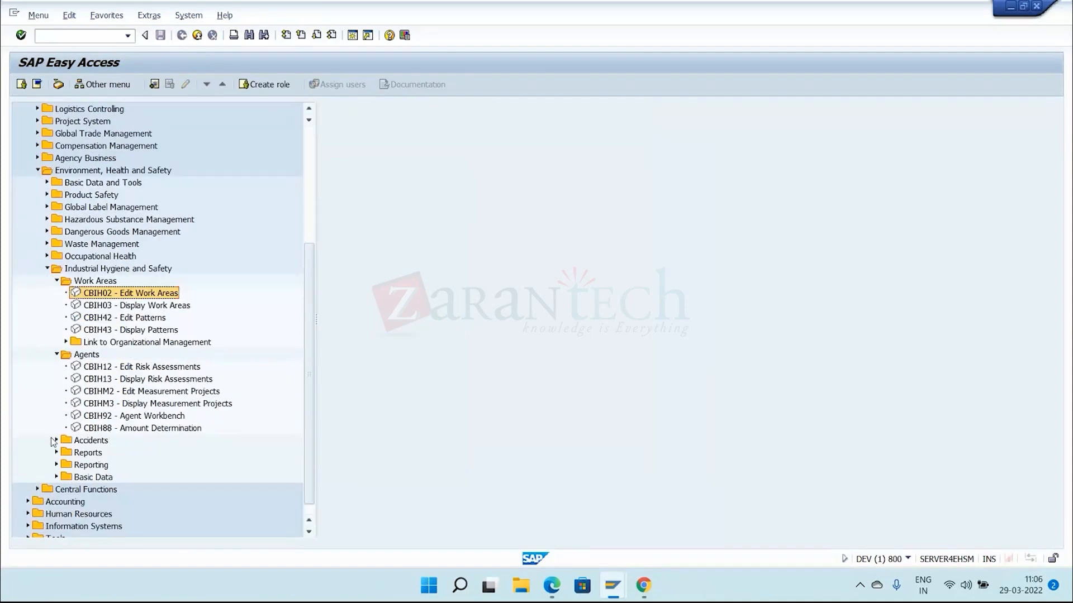
{"action": "left_click", "coordinate": [55, 440]}
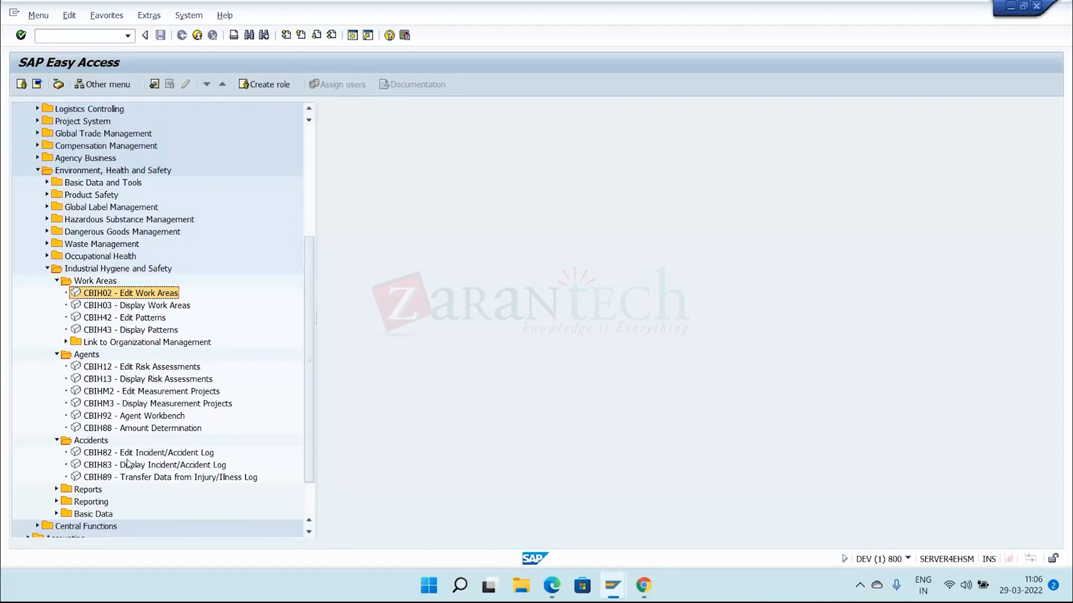
{"action": "left_click", "coordinate": [142, 453]}
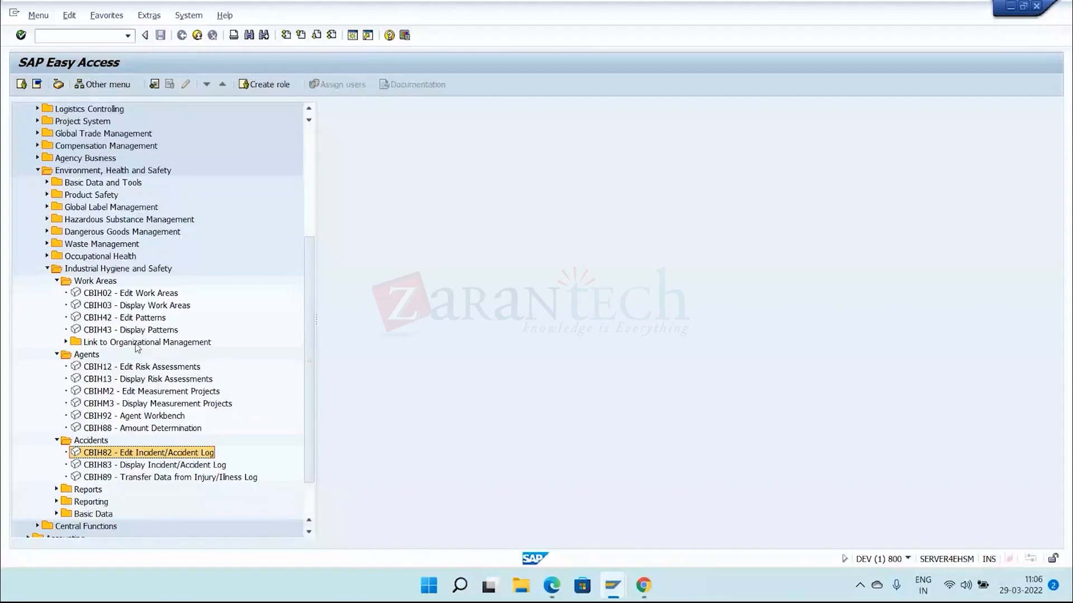
{"action": "double_click", "coordinate": [177, 454]}
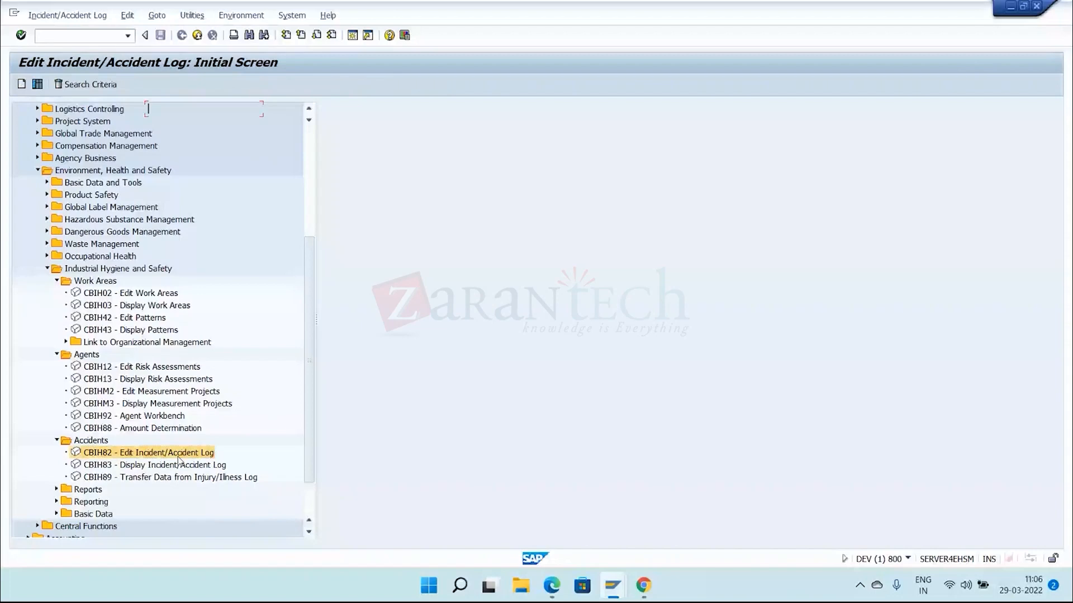
- Search the incident/accident log without restrictions and open log entry DEMO_01_DE
{"action": "left_click", "coordinate": [38, 84]}
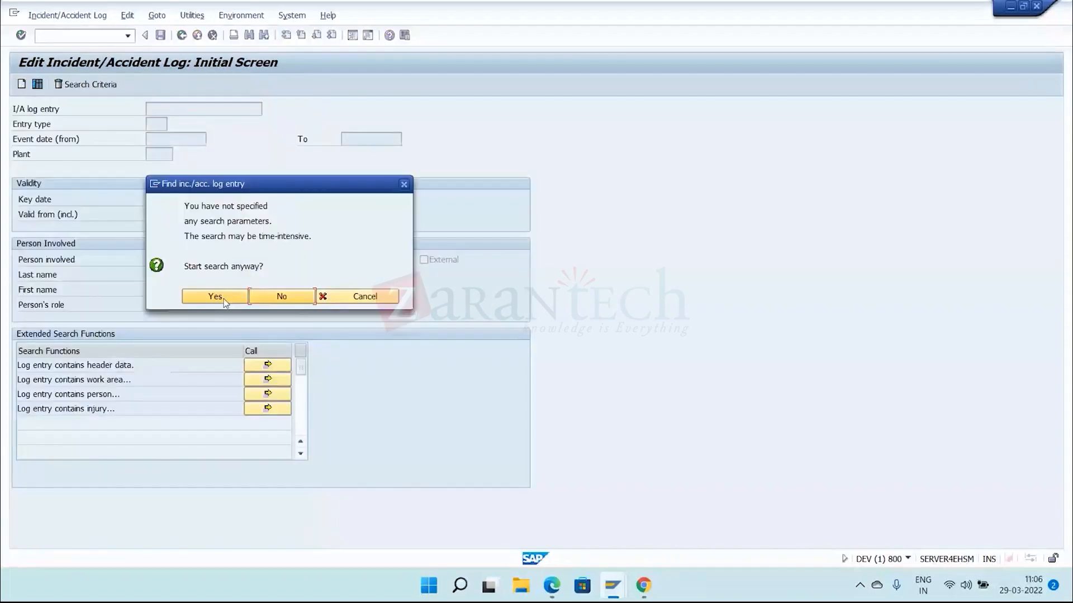
{"action": "left_click", "coordinate": [223, 299]}
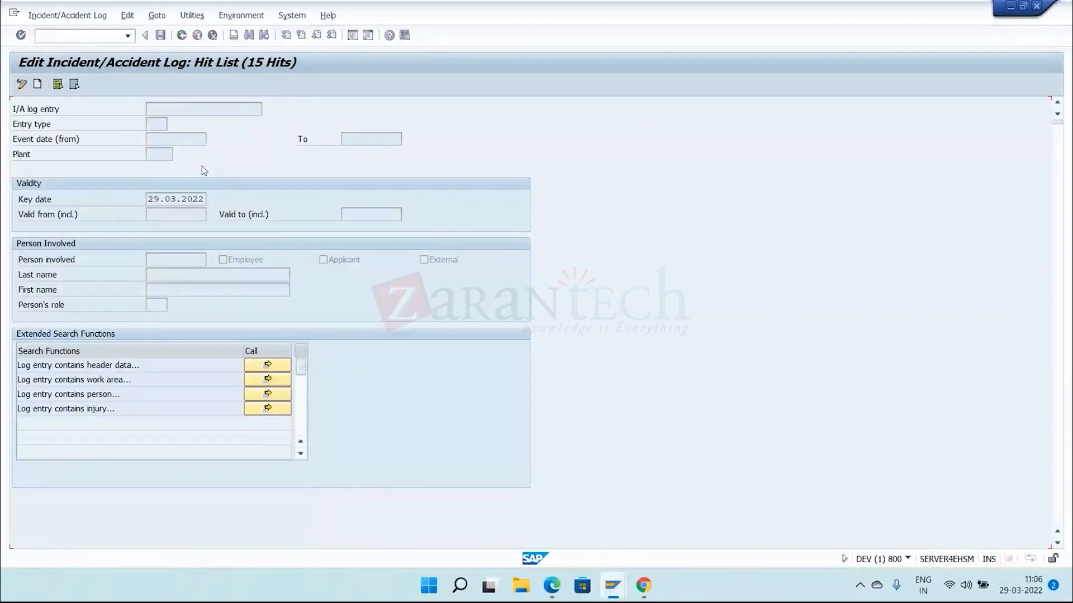
{"action": "double_click", "coordinate": [201, 153]}
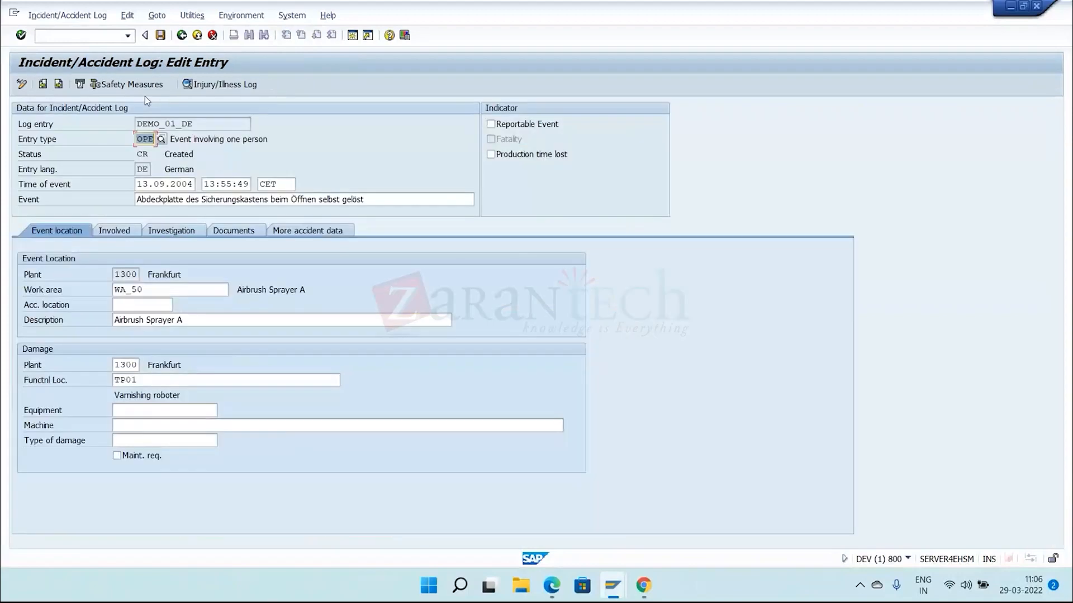
- View the safety measures of log entry DEMO_01_DE, then return to the SAP menu without saving changes
{"action": "left_click", "coordinate": [128, 85]}
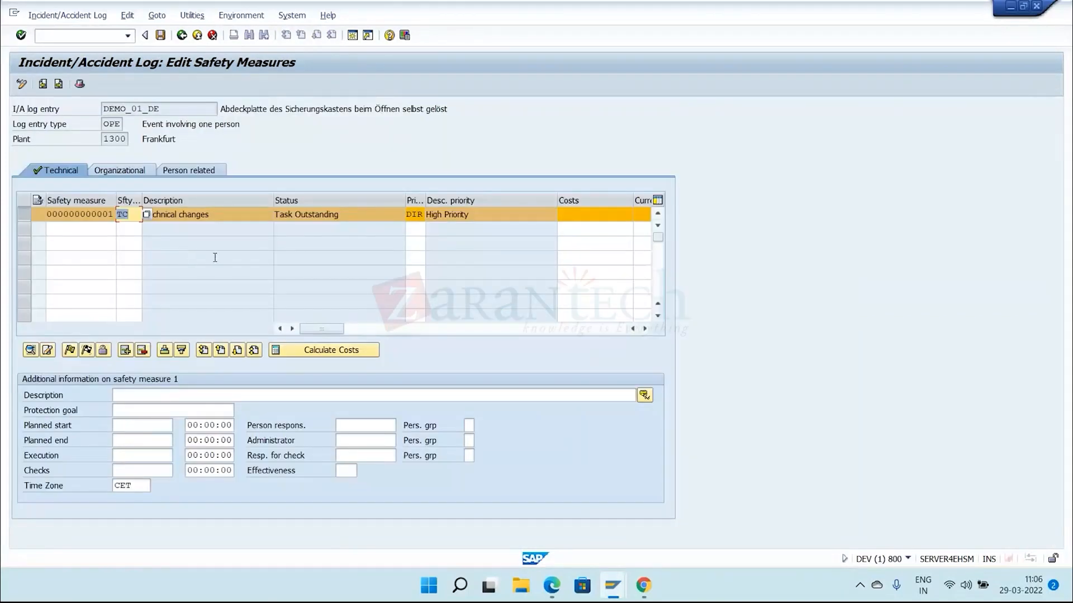
{"action": "left_click", "coordinate": [181, 39]}
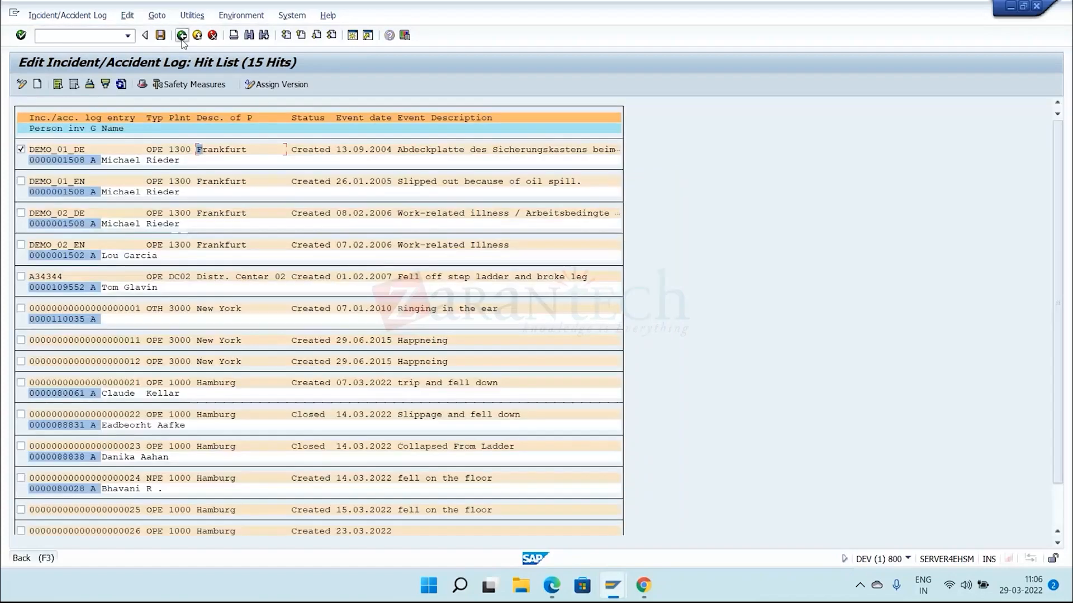
{"action": "left_click", "coordinate": [183, 40]}
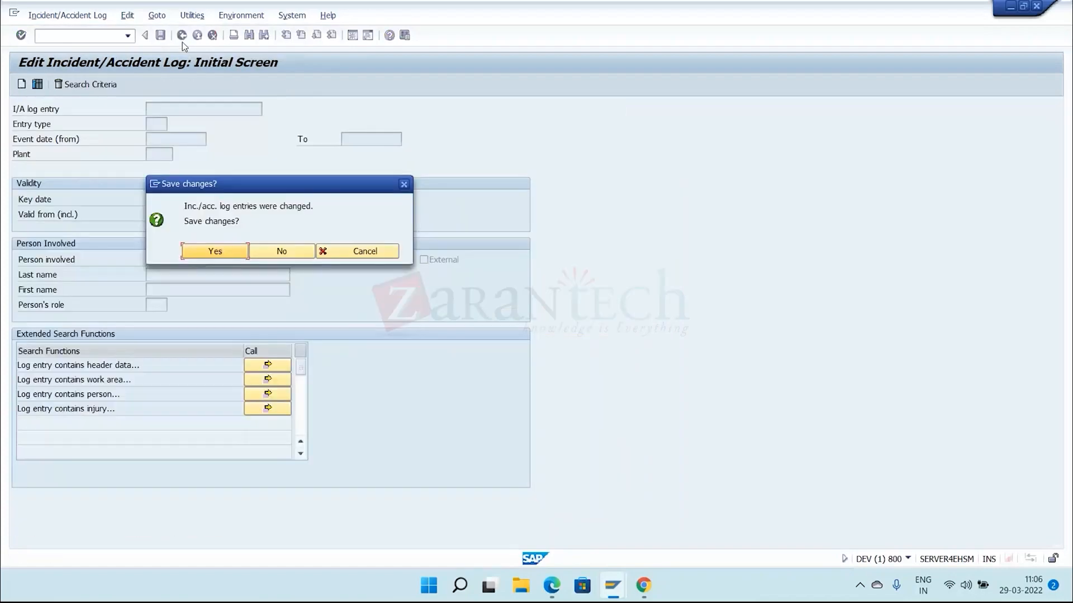
{"action": "left_click", "coordinate": [276, 248]}
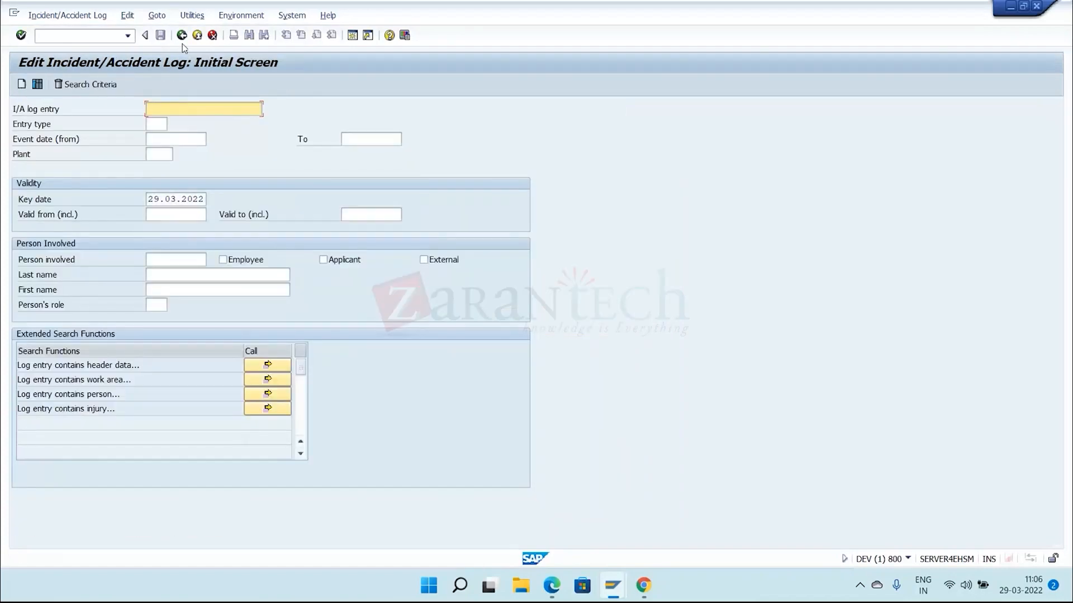
{"action": "left_click", "coordinate": [183, 36]}
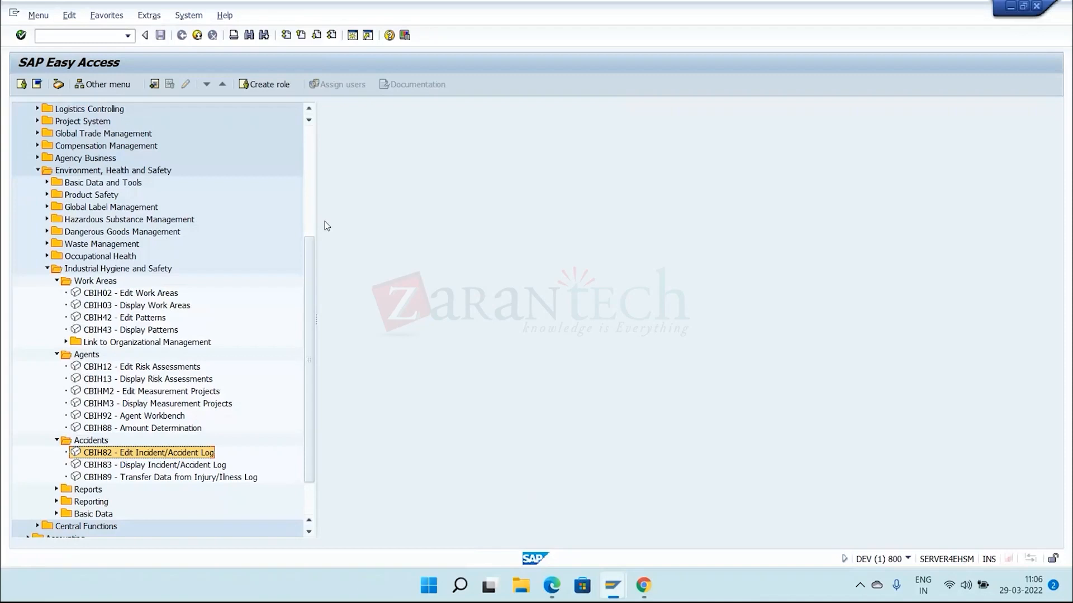
{"action": "left_click", "coordinate": [146, 293]}
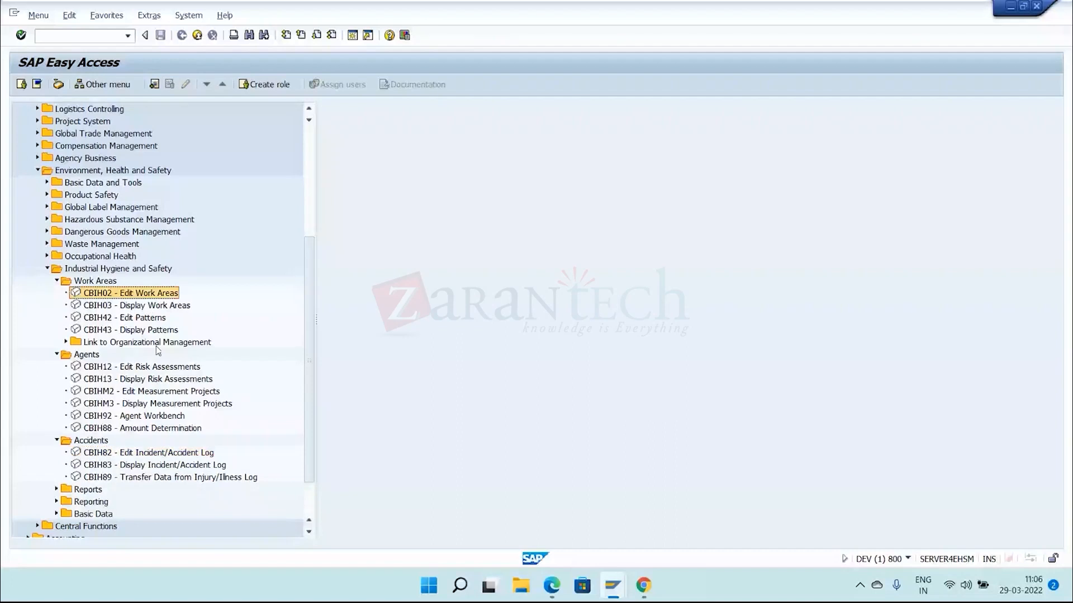
{"action": "left_click", "coordinate": [157, 367]}
{"action": "left_click", "coordinate": [164, 454]}
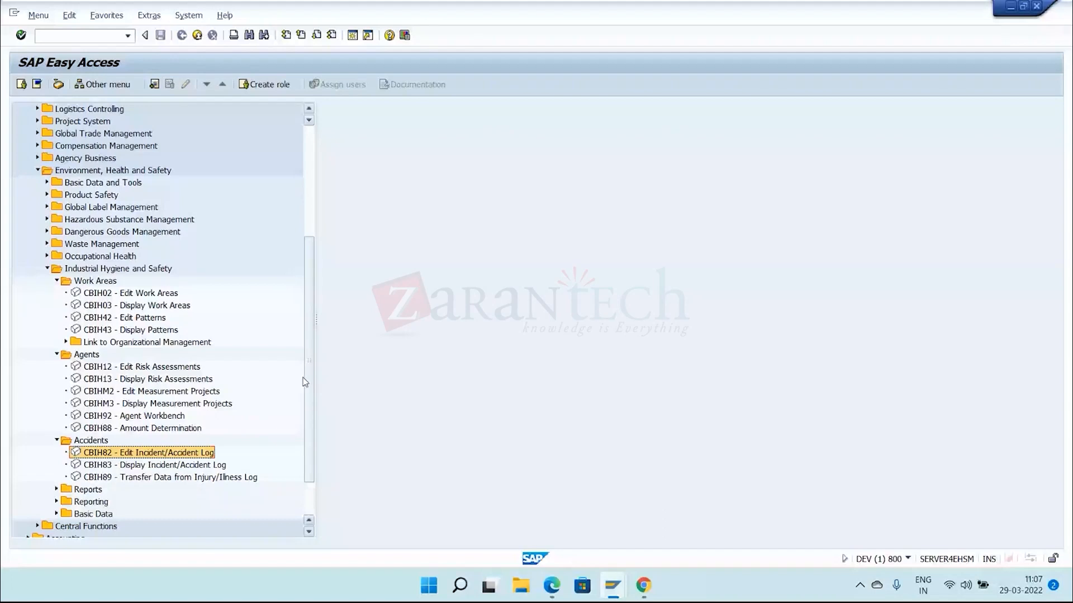
- Switch to Edge and open the Basic Data - Creation of Addresses presentation from the training site's Materials page in a new tab
{"action": "key", "text": "alt+Tab"}
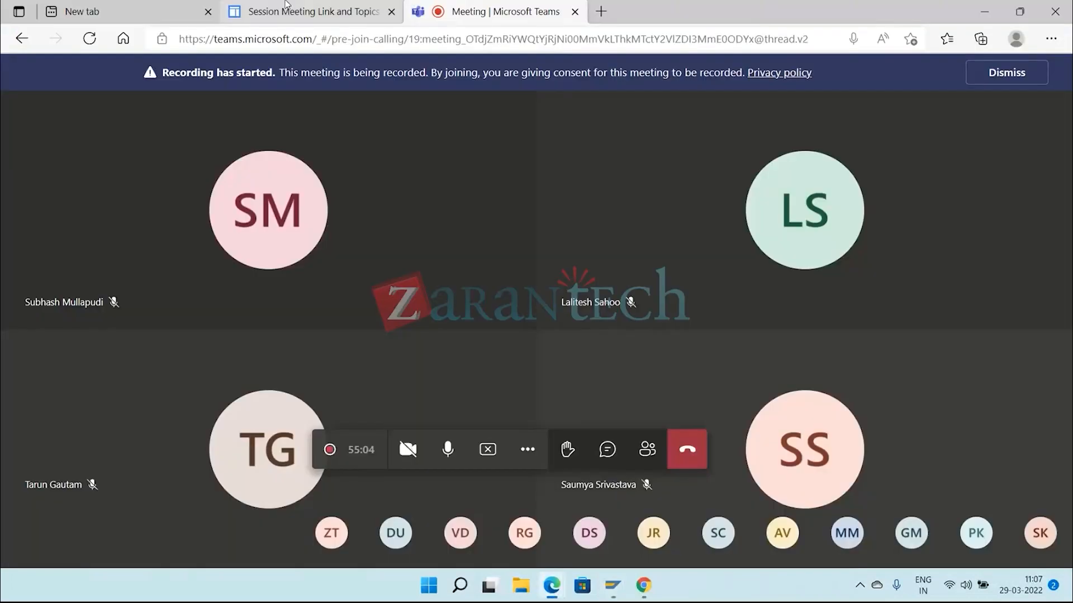
{"action": "left_click", "coordinate": [287, 7]}
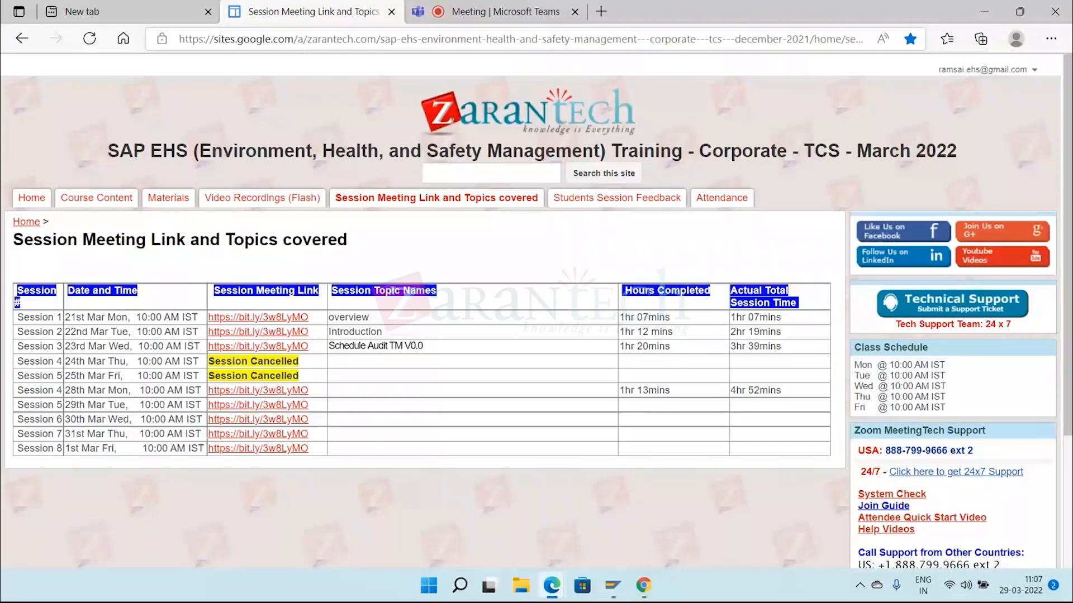
{"action": "left_click", "coordinate": [169, 206]}
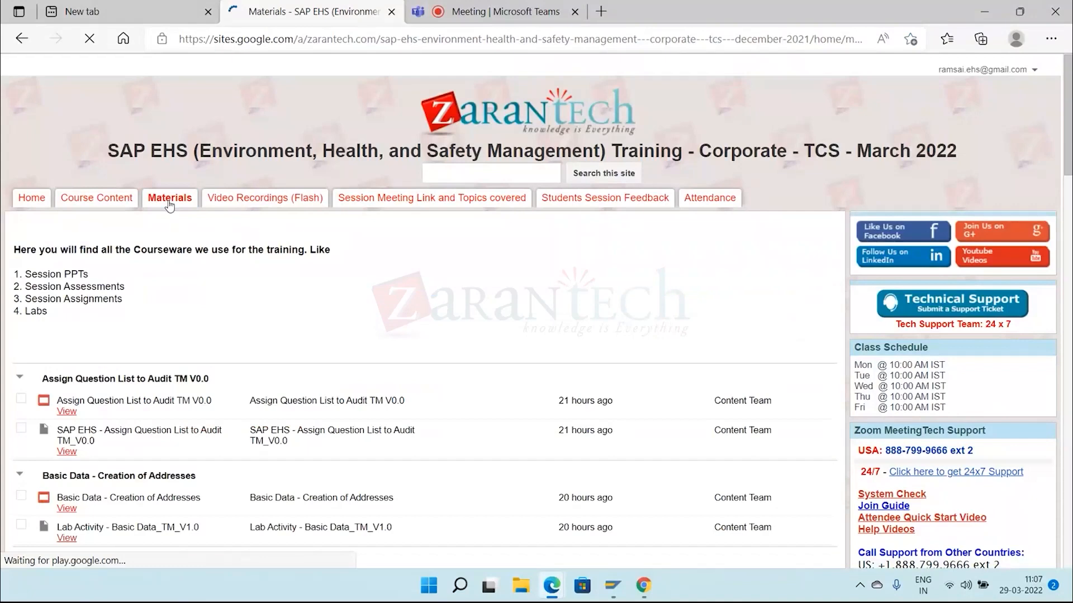
{"action": "scroll", "coordinate": [196, 278], "scroll_direction": "down", "scroll_amount": 3}
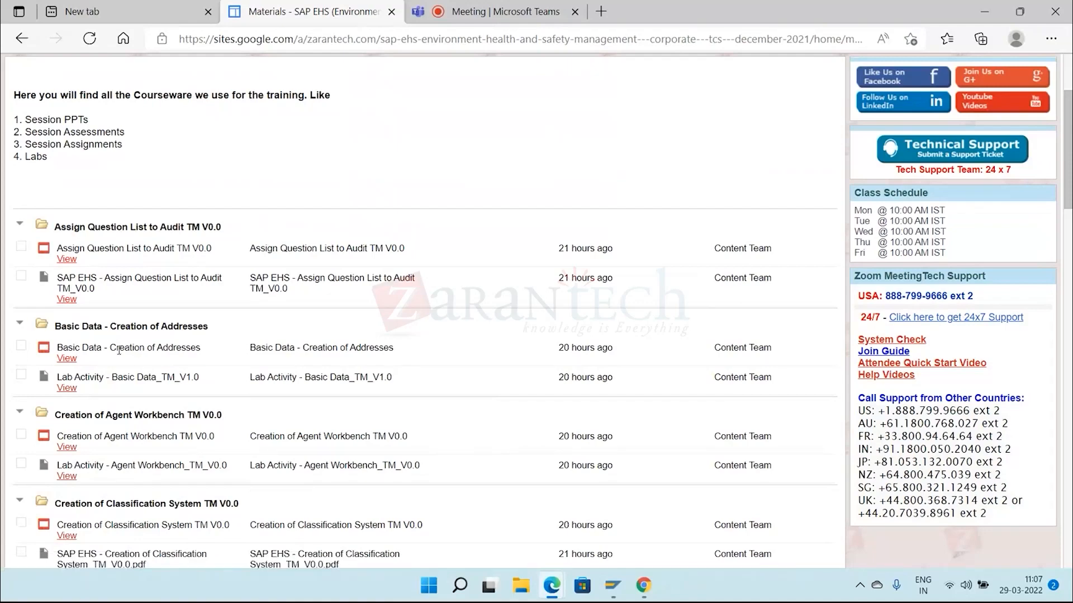
{"action": "right_click", "coordinate": [67, 358]}
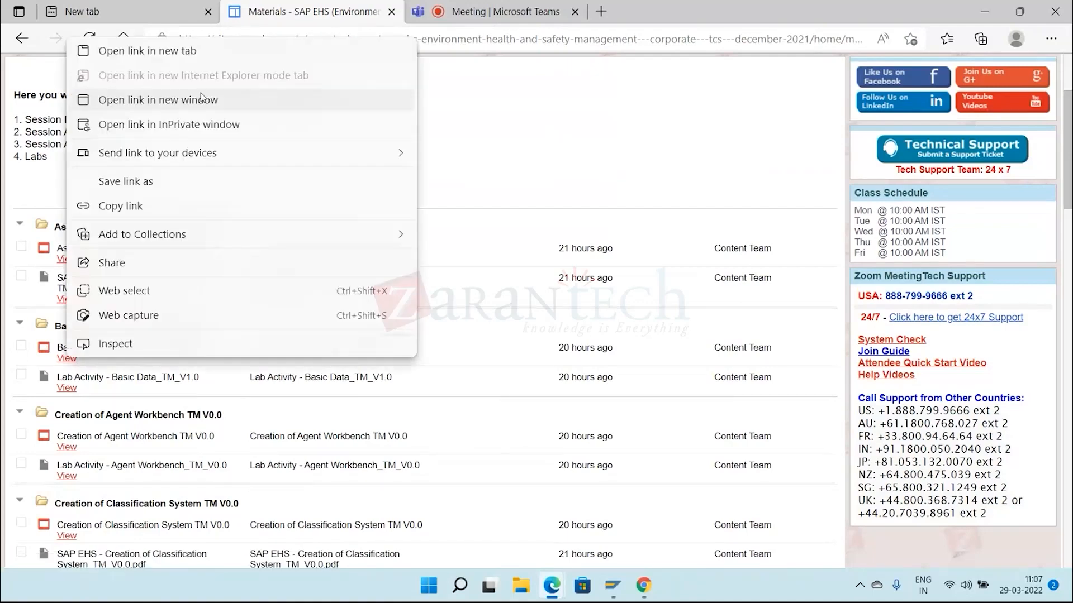
{"action": "left_click", "coordinate": [204, 51]}
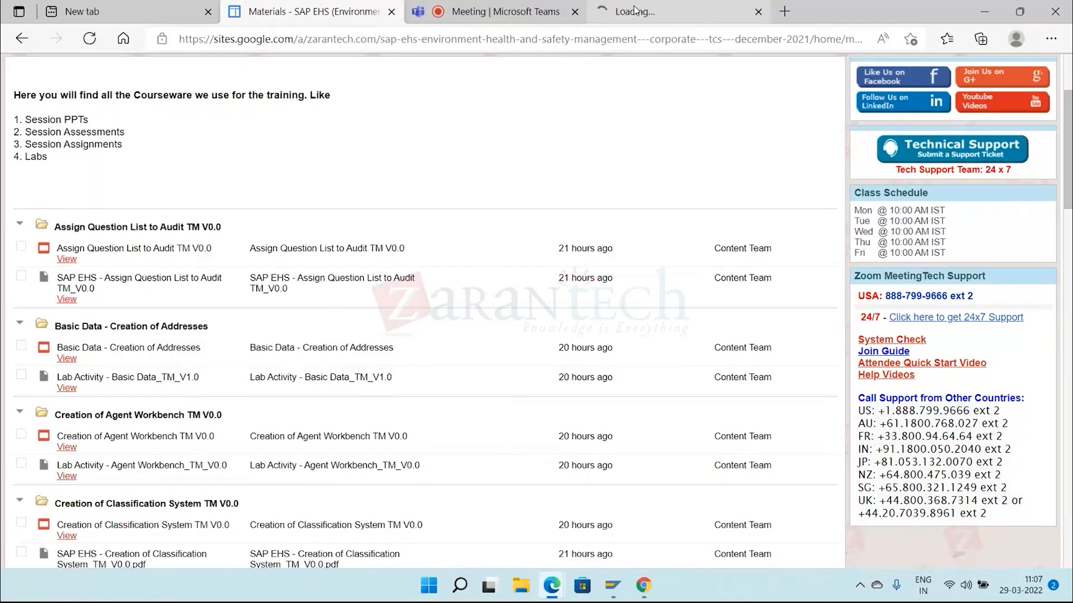
{"action": "left_click", "coordinate": [625, 22]}
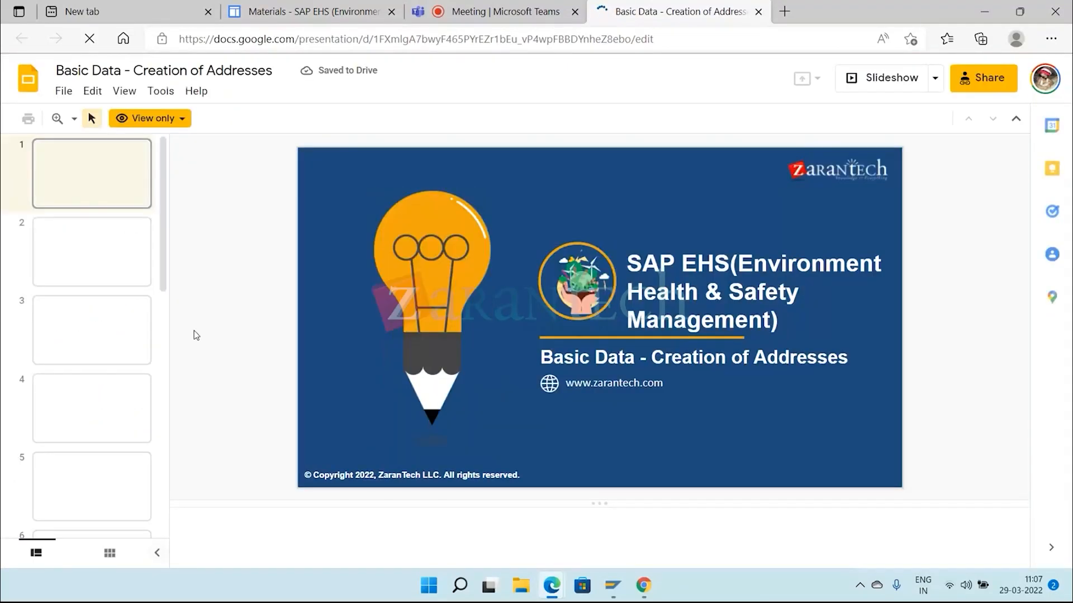
- Look through the Basic Data - Creation of Addresses slides from the SAP logon instructions to Creation of Health Centers (CBIHT3)
{"action": "scroll", "coordinate": [118, 319], "scroll_direction": "down", "scroll_amount": 2}
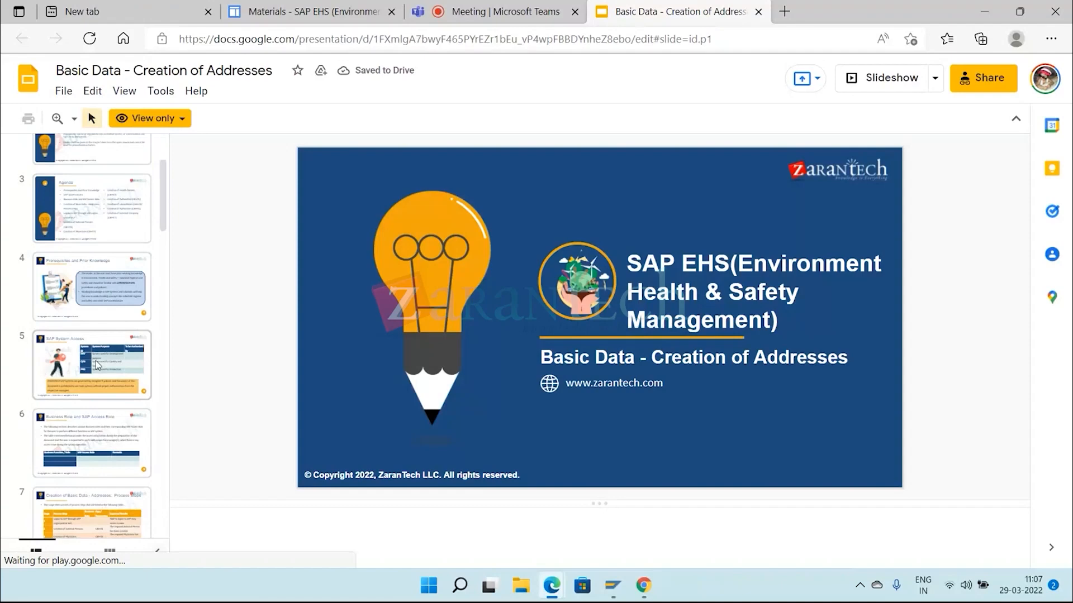
{"action": "scroll", "coordinate": [94, 475], "scroll_direction": "down", "scroll_amount": 7}
{"action": "left_click", "coordinate": [86, 347]}
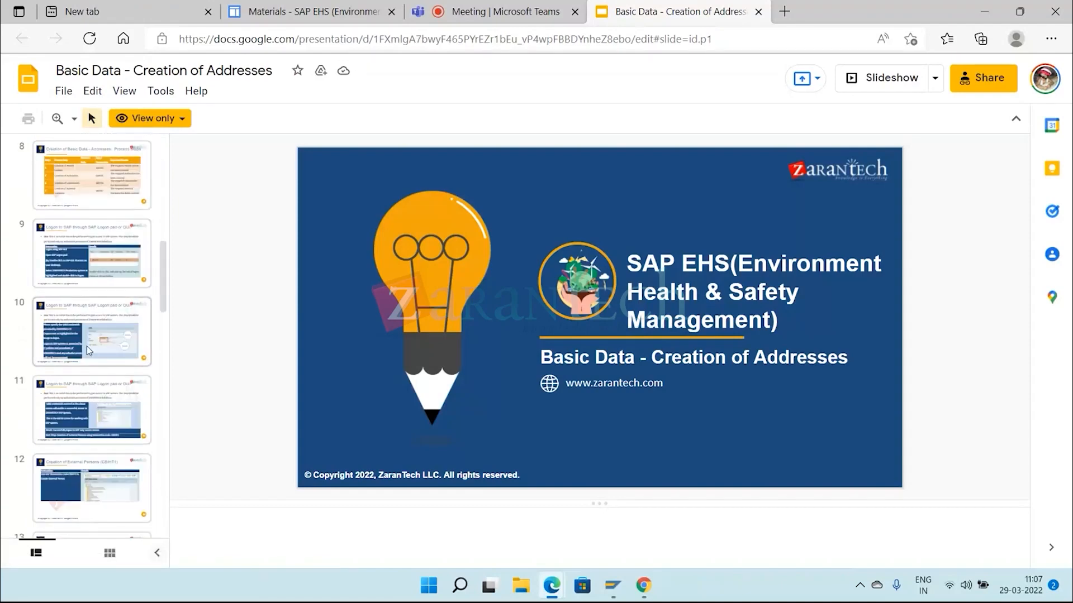
{"action": "key", "text": "Down"}
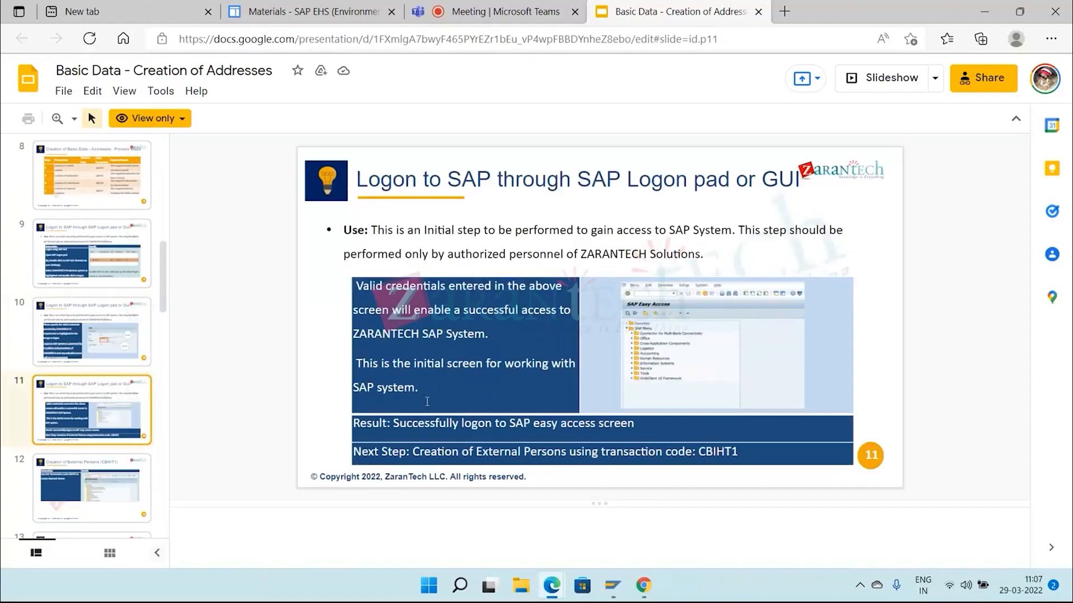
{"action": "key", "text": "Down"}
{"action": "key", "text": "Down"}
{"action": "key", "text": "Down"}
{"action": "key", "text": "Down"}
{"action": "key", "text": "Down"}
{"action": "key", "text": "Down"}
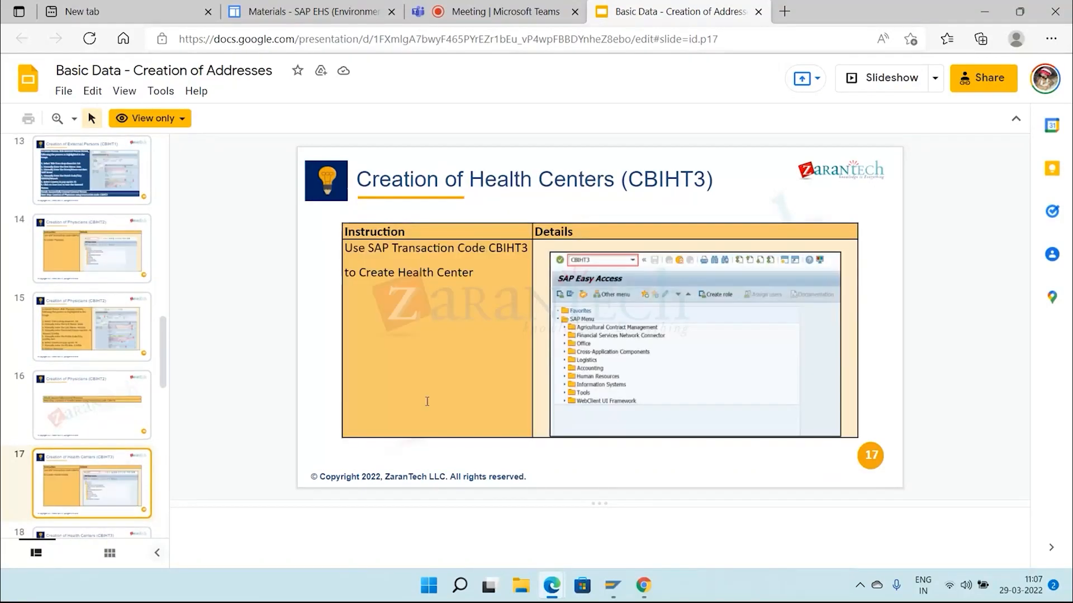
{"action": "key", "text": "Down"}
- Check the Lab Activity - Agent Workbench PDF from the Materials page in a new tab, close it, and switch back to SAP Easy Access
{"action": "left_click", "coordinate": [369, 5]}
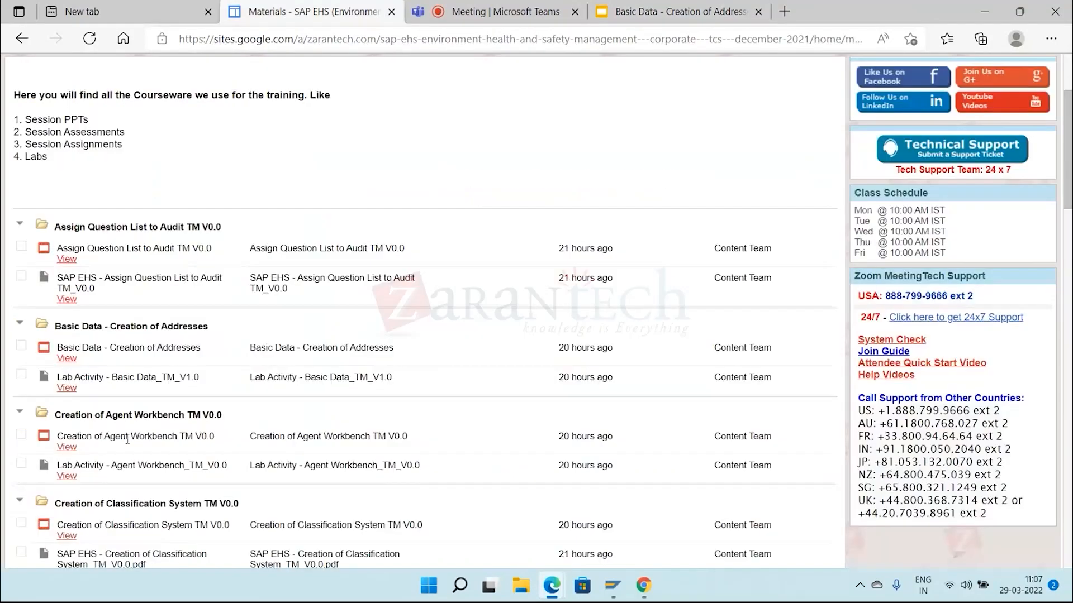
{"action": "right_click", "coordinate": [66, 476]}
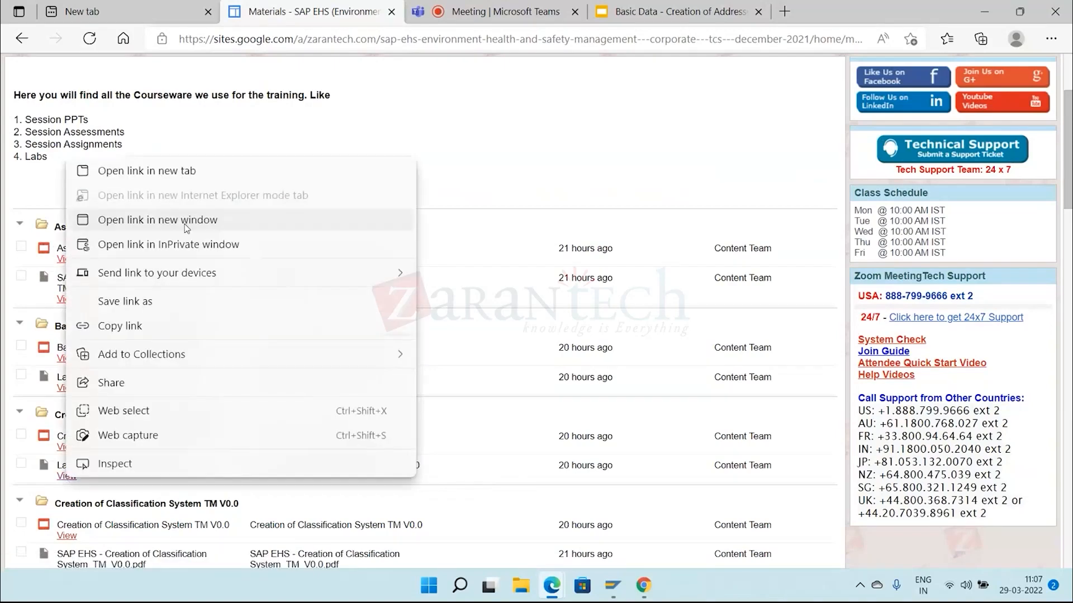
{"action": "left_click", "coordinate": [112, 170]}
{"action": "left_click", "coordinate": [804, 10]}
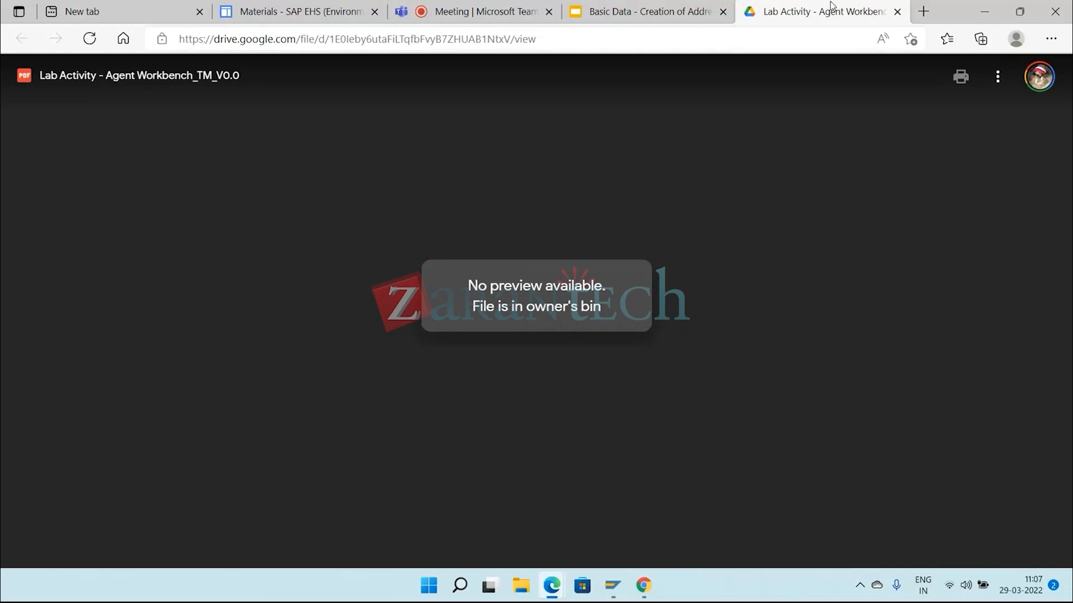
{"action": "left_click", "coordinate": [897, 12]}
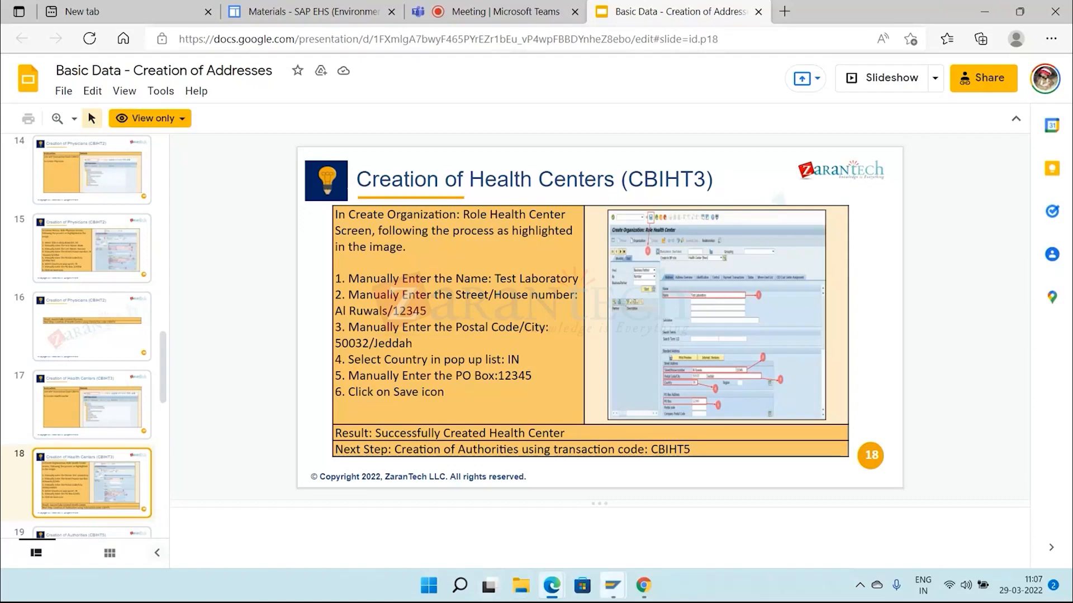
{"action": "mouse_move", "coordinate": [621, 583]}
{"action": "left_click", "coordinate": [642, 520]}
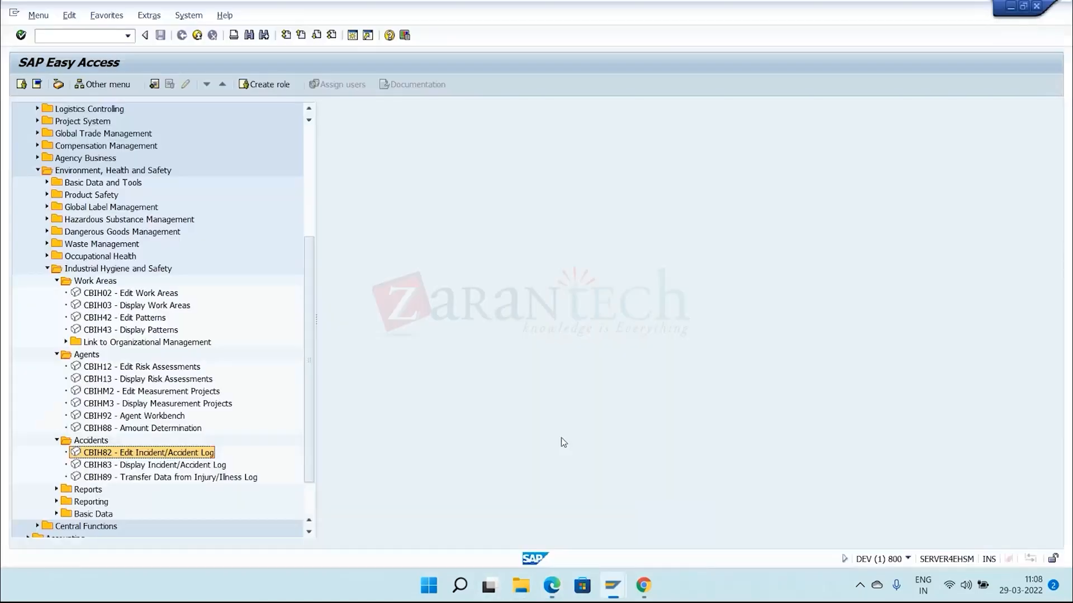